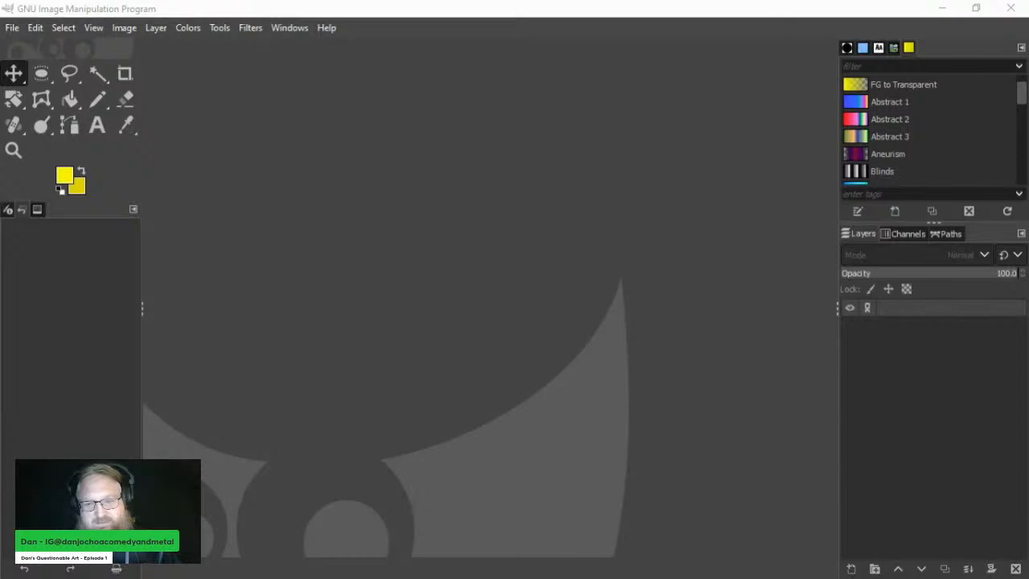
Step: Create a new image from the US Letter (300 ppi) template
click(12, 29)
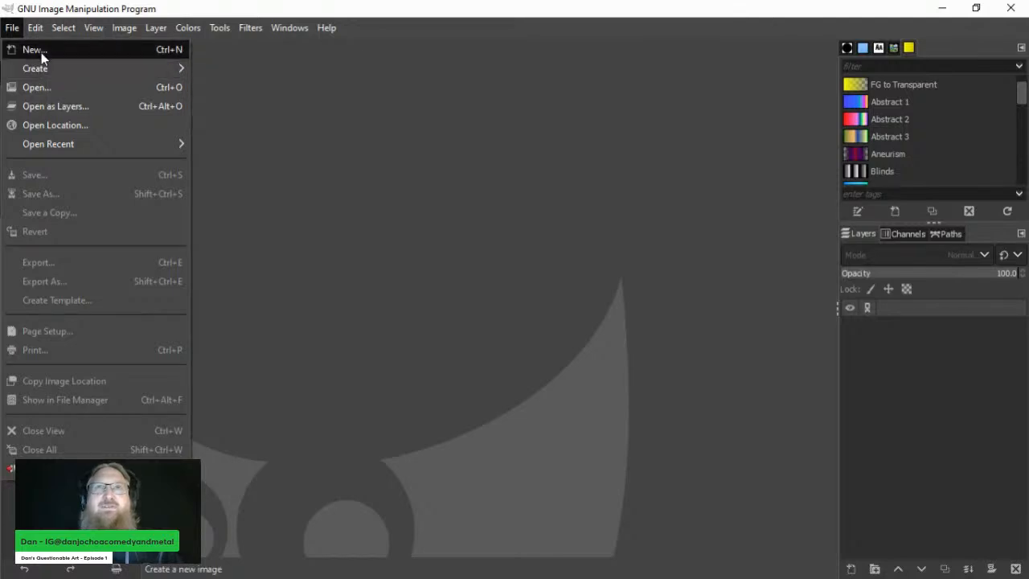
click(43, 53)
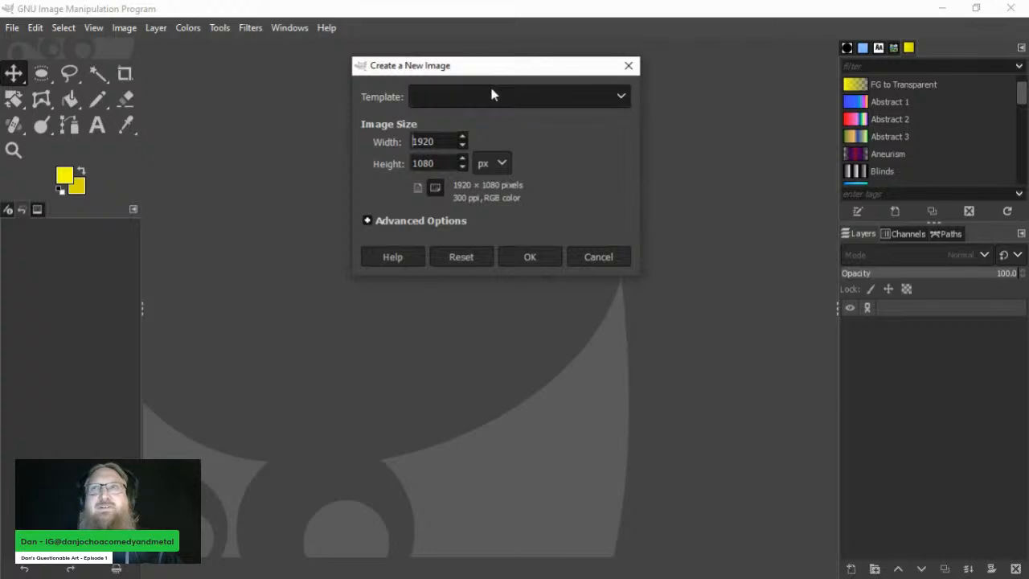
click(492, 97)
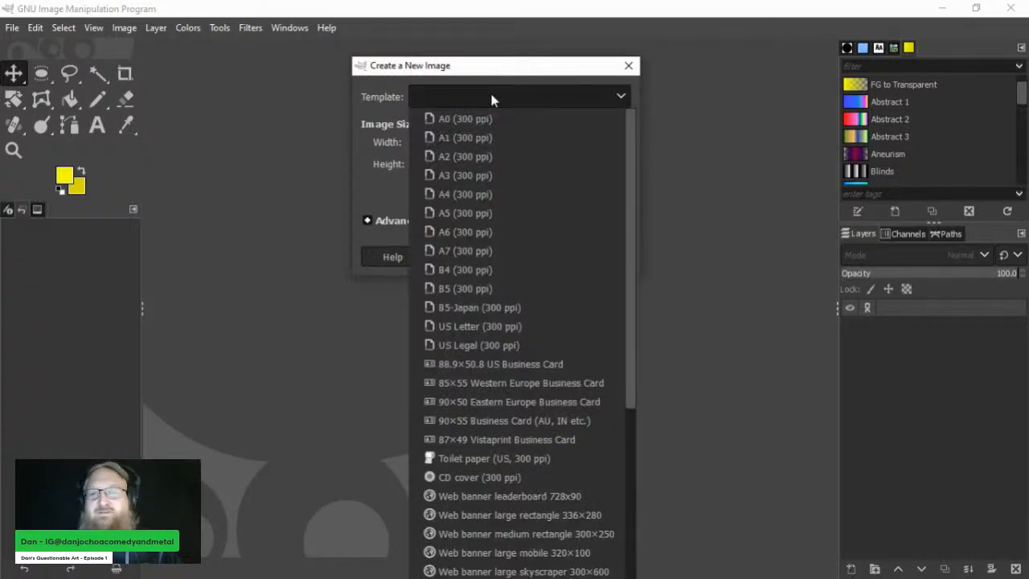
click(493, 96)
click(493, 97)
scroll(559, 491, down, 1)
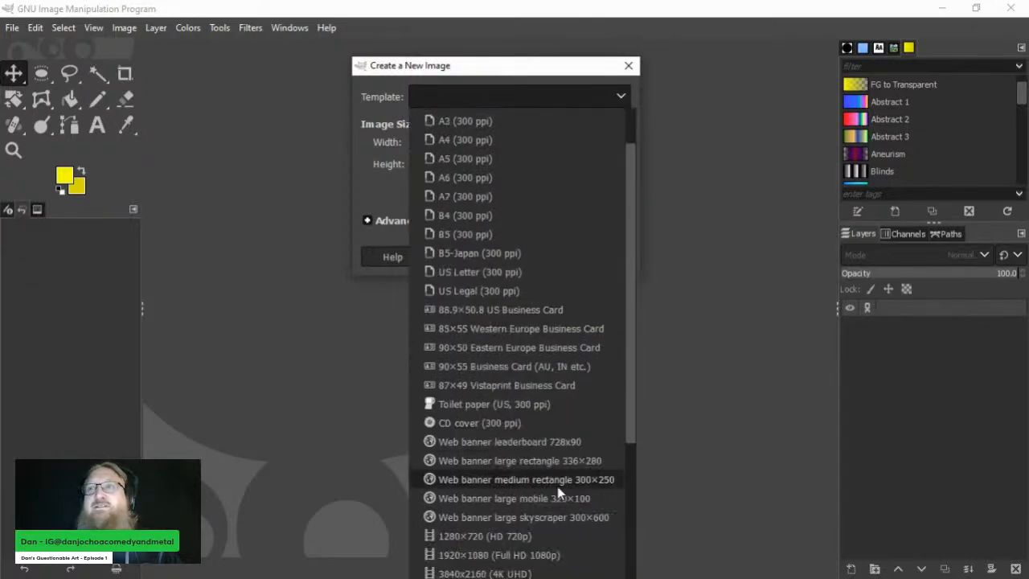
scroll(555, 494, down, 3)
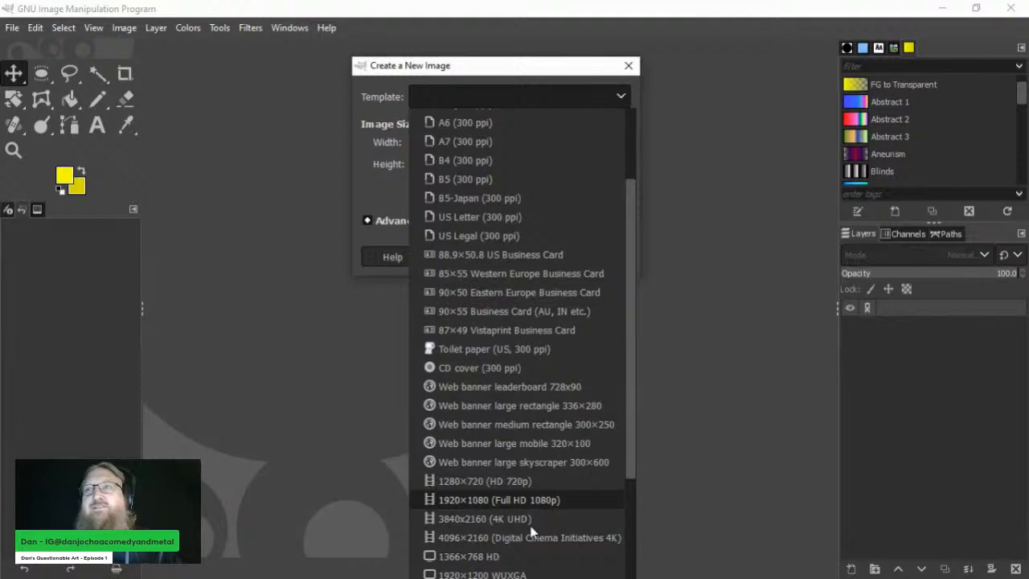
scroll(531, 531, down, 3)
scroll(466, 557, down, 1)
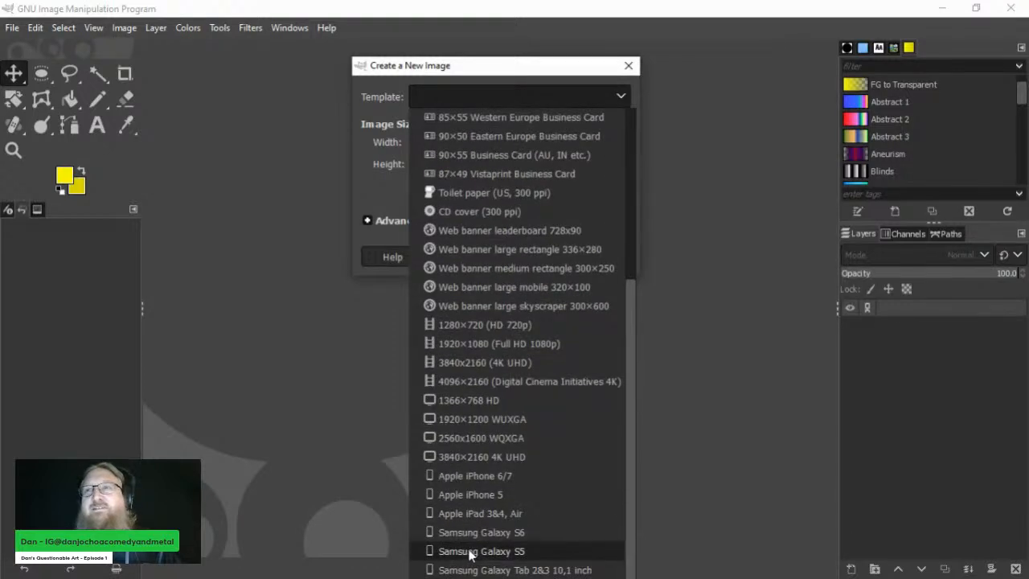
scroll(475, 552, up, 2)
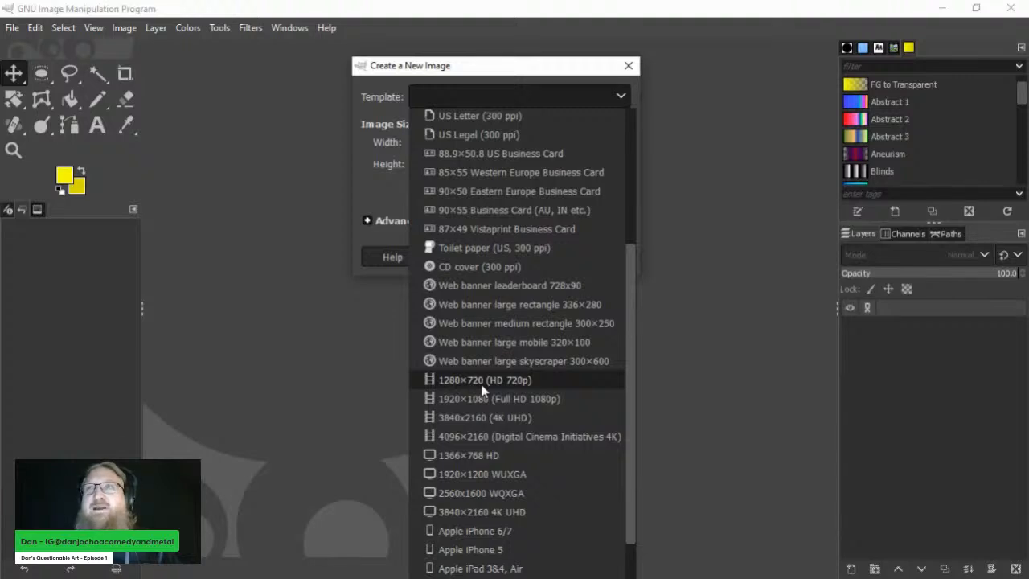
scroll(484, 389, up, 2)
scroll(483, 389, up, 2)
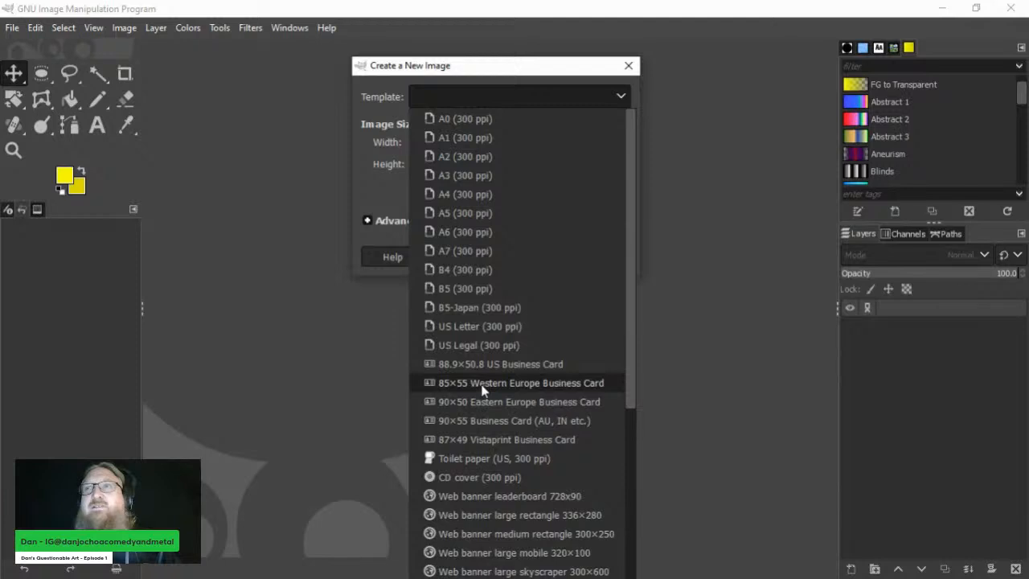
click(501, 326)
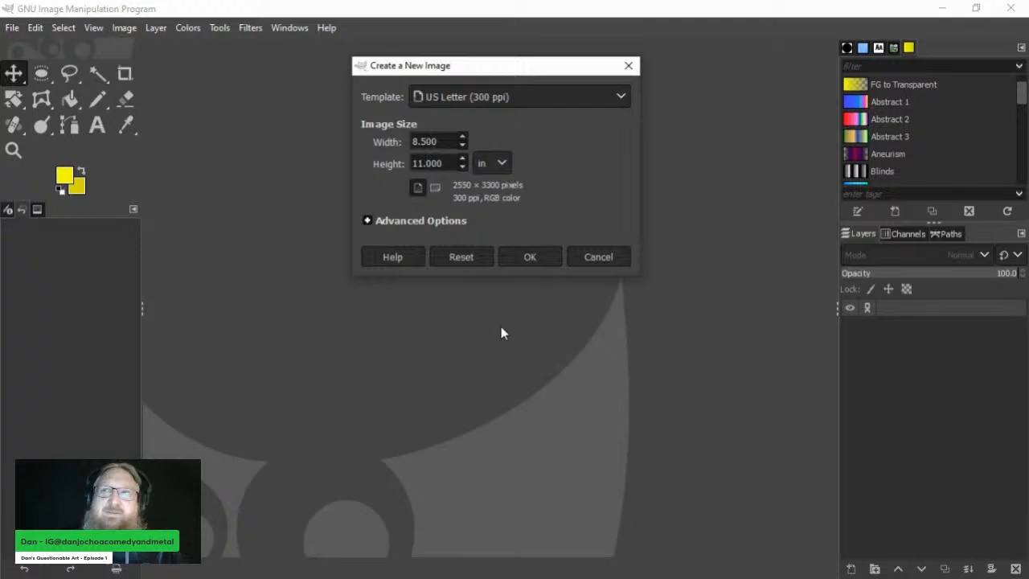
click(539, 254)
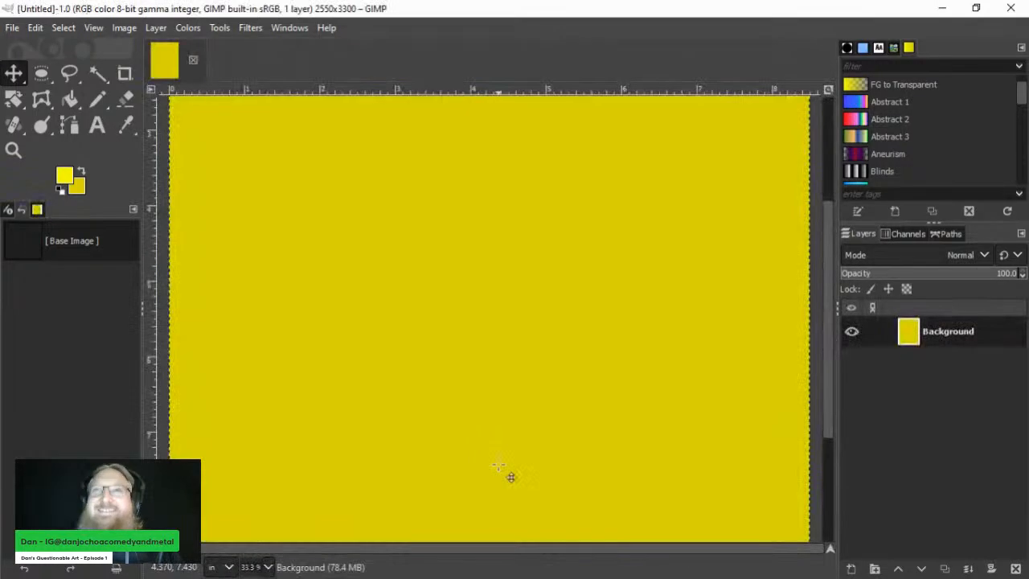
Step: Import MP_CoronaMic_OGFlyer.jpg into the image as a new layer, converting it to the built-in sRGB color profile
scroll(498, 464, down, 2)
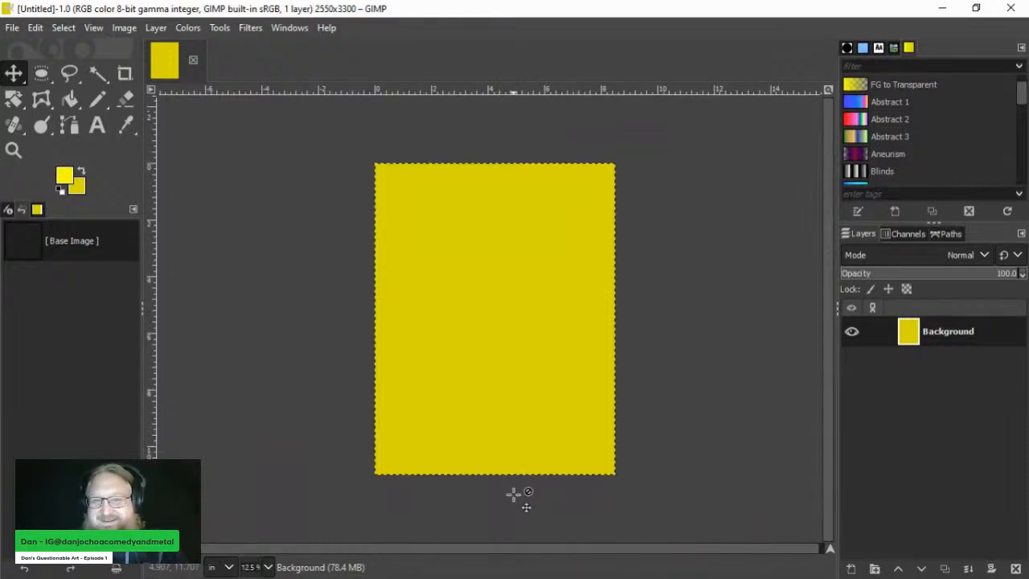
click(462, 578)
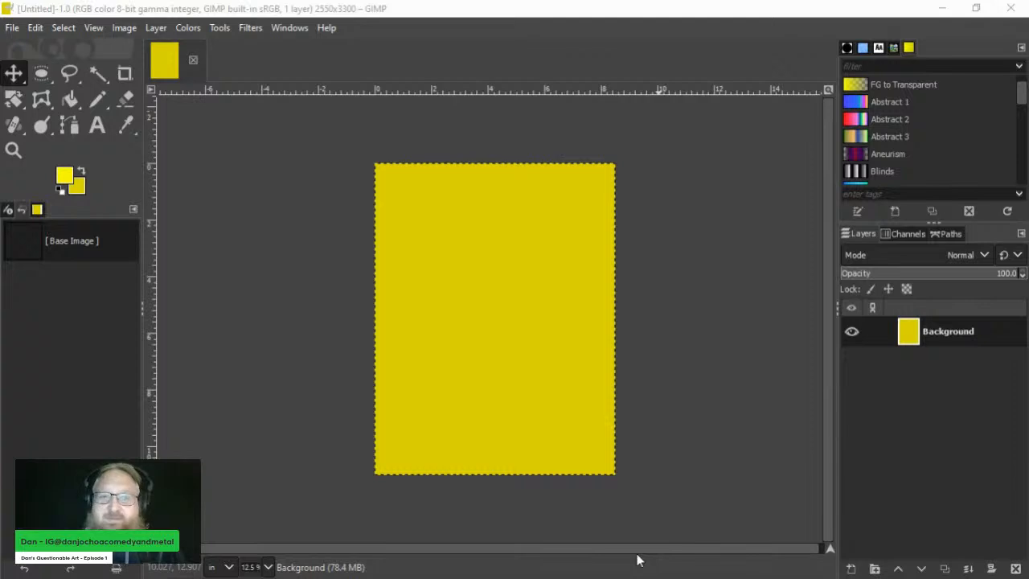
drag(739, 51, 466, 188)
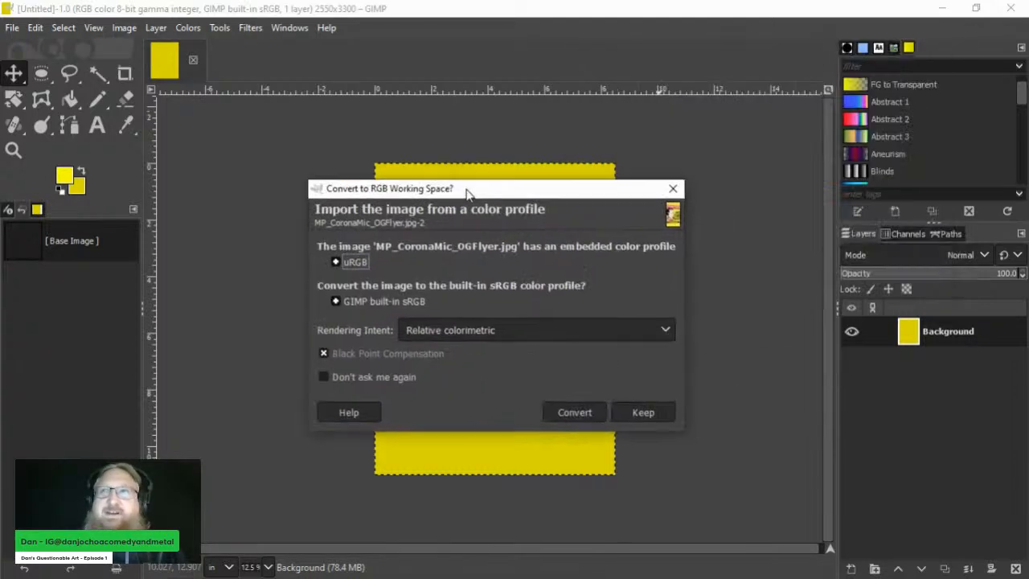
click(572, 413)
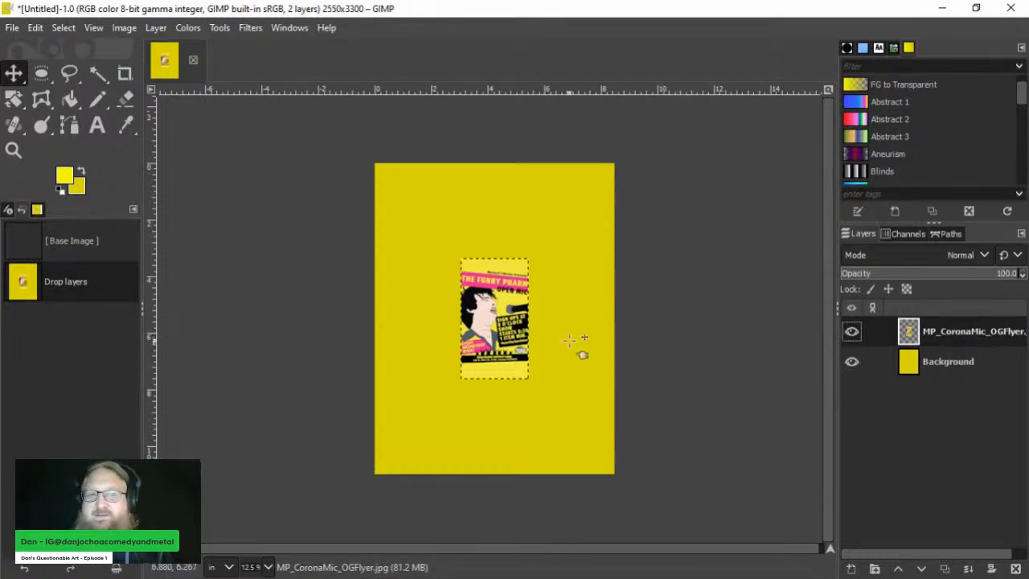
Step: Enlarge the flyer layer proportionally with the Scale tool to about 6.23 × 11.07 in
key(shift+s)
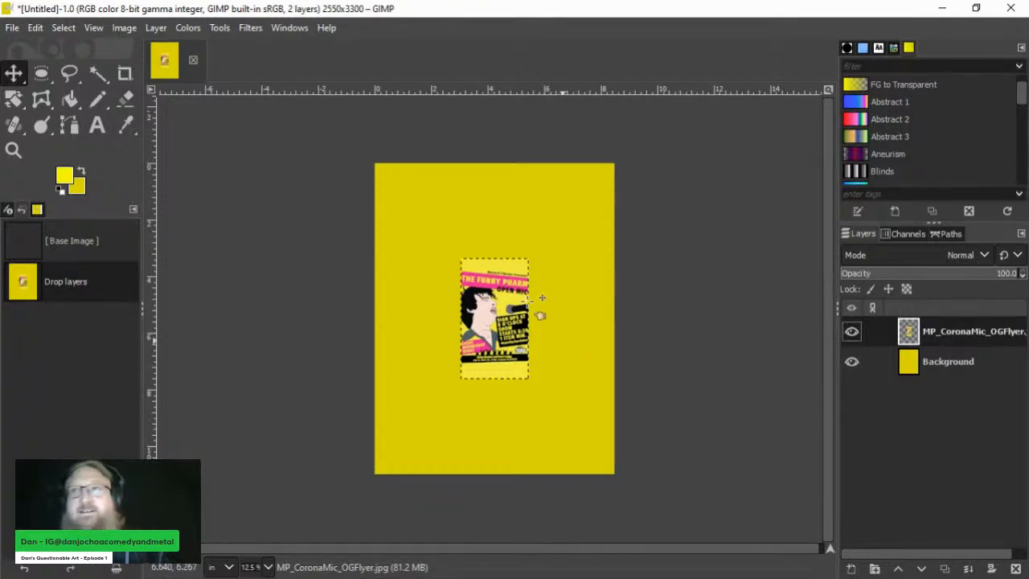
click(541, 273)
drag(542, 273, 593, 189)
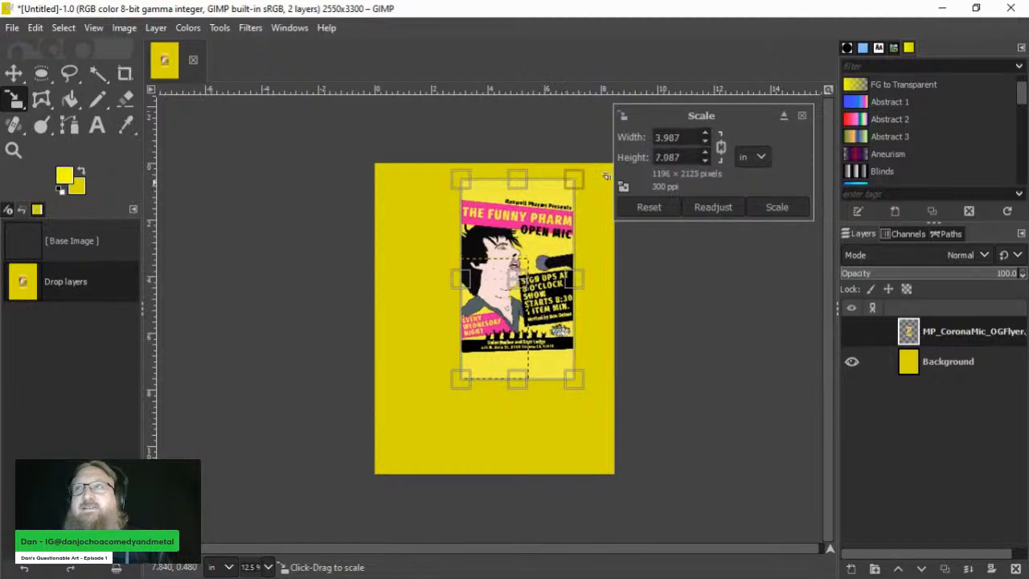
drag(462, 375, 401, 457)
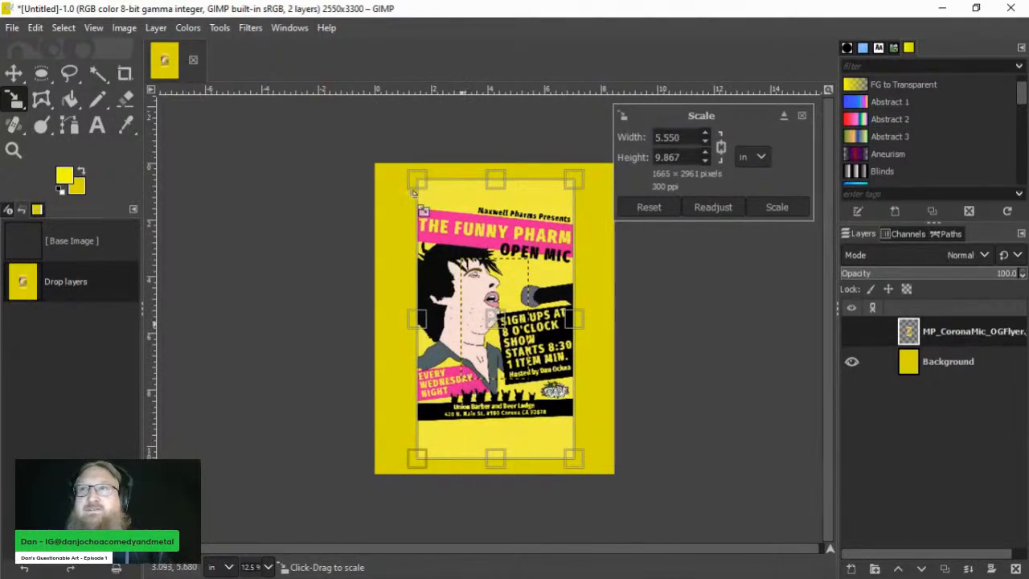
drag(417, 181, 403, 173)
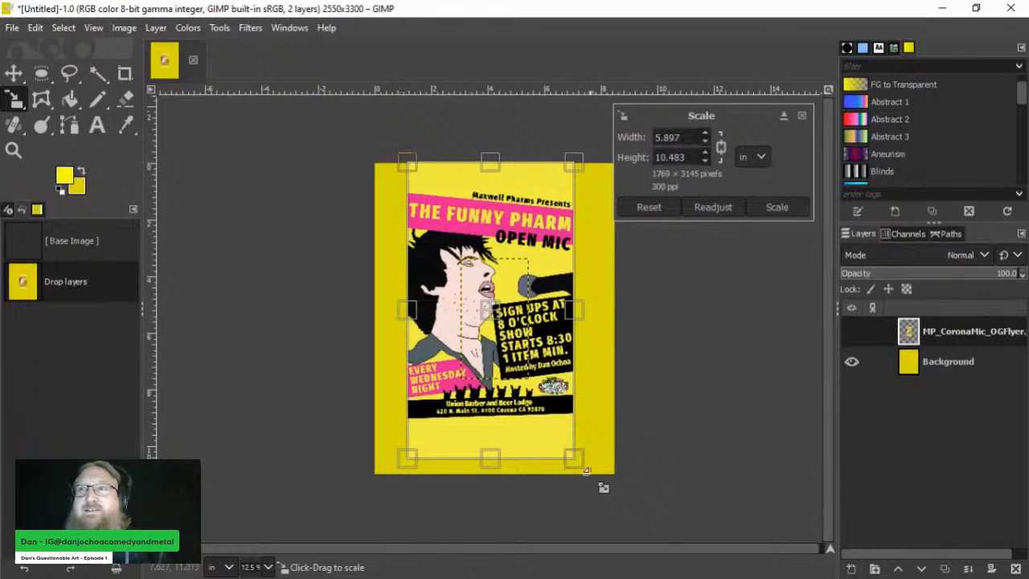
drag(597, 477, 595, 482)
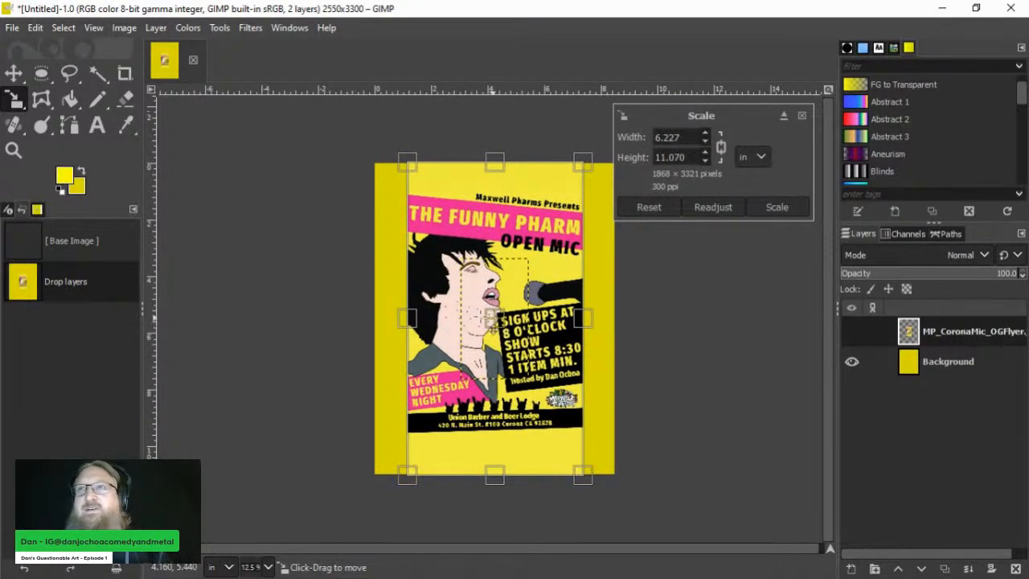
Step: Refine the flyer layer's scale to about 6.12 × 10.89 in, apply it, and center the flyer horizontally on the page
drag(495, 320, 486, 320)
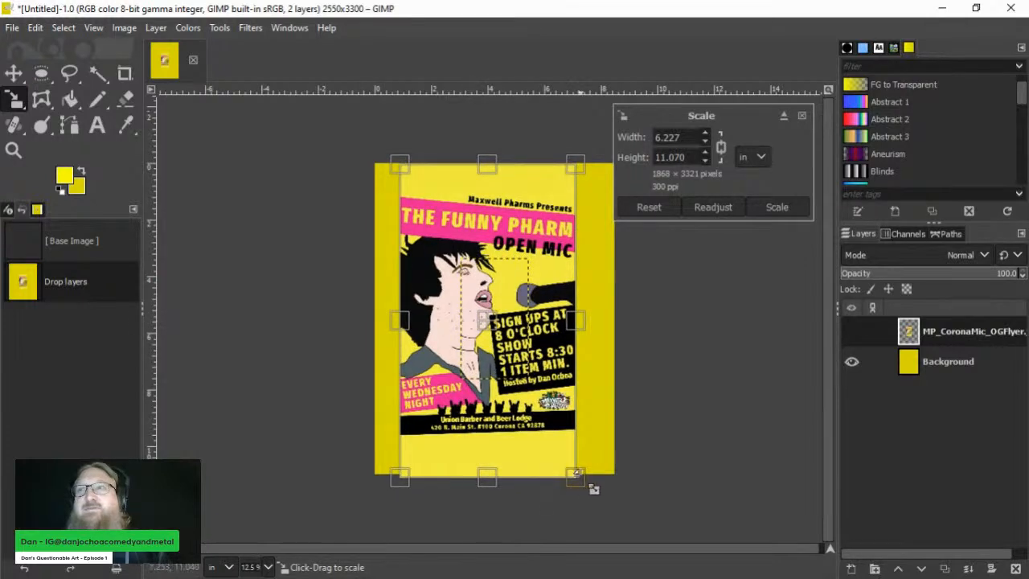
drag(594, 489, 590, 485)
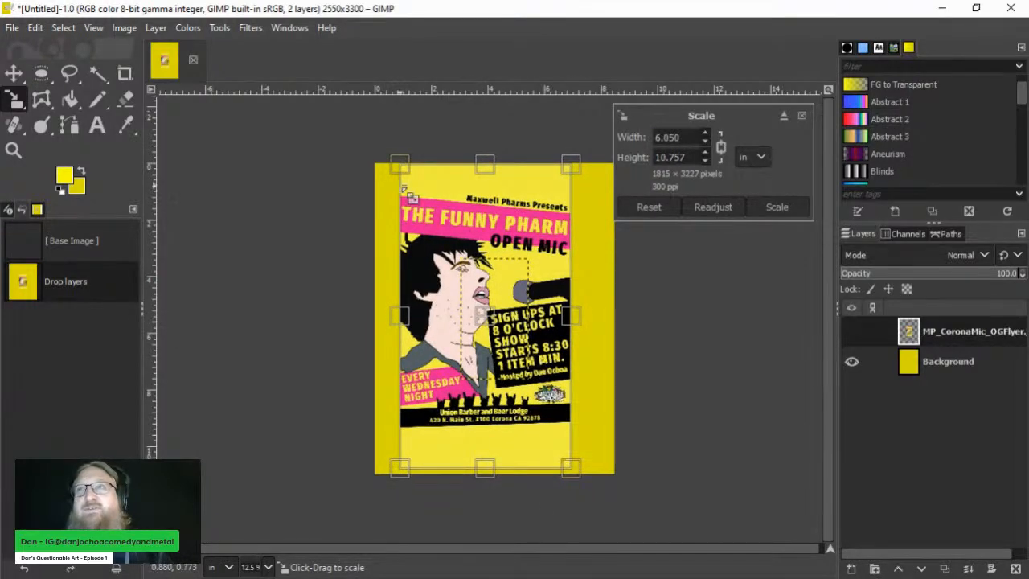
drag(400, 168, 401, 170)
drag(589, 475, 594, 486)
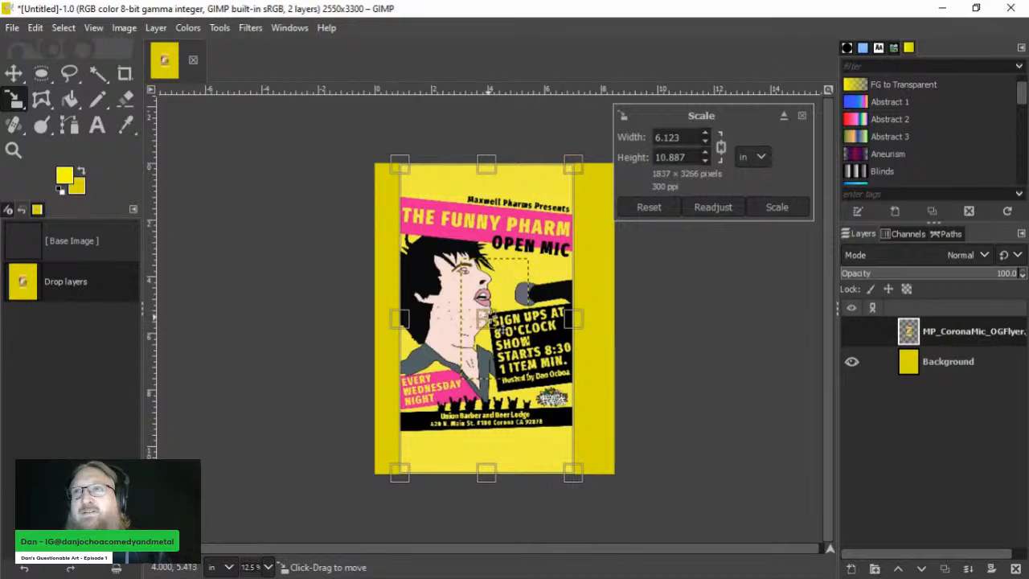
drag(502, 328, 514, 330)
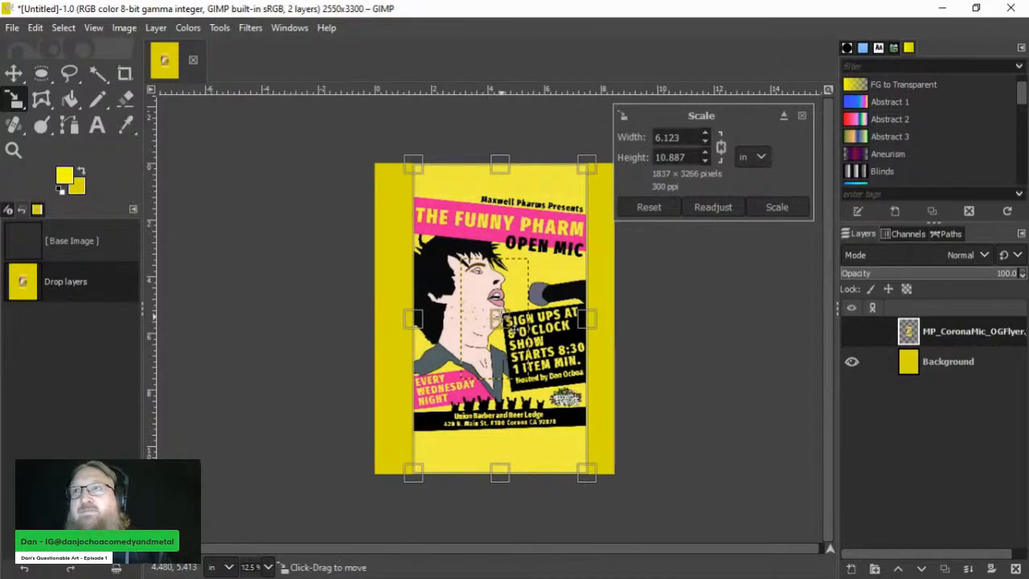
click(792, 208)
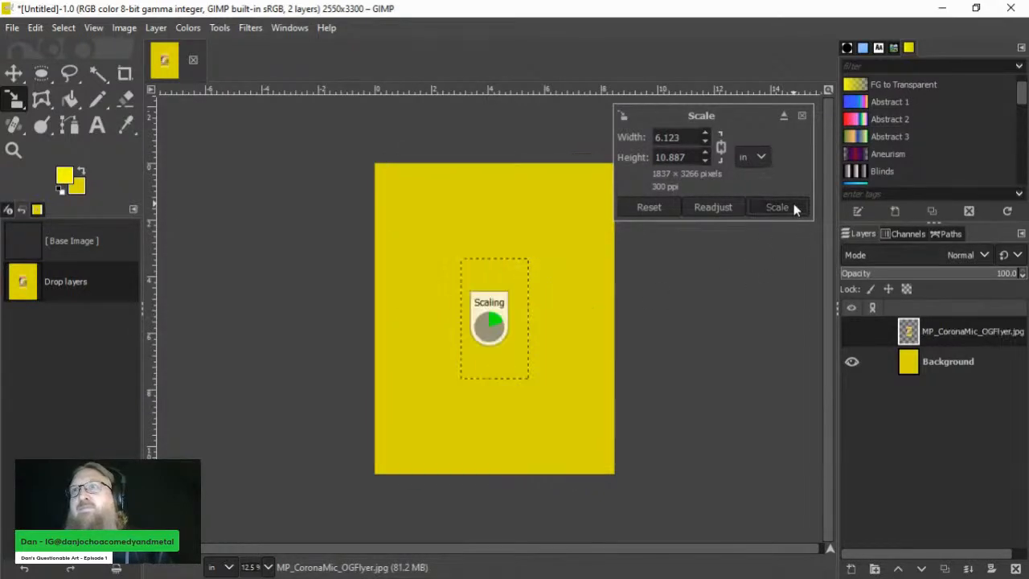
click(10, 71)
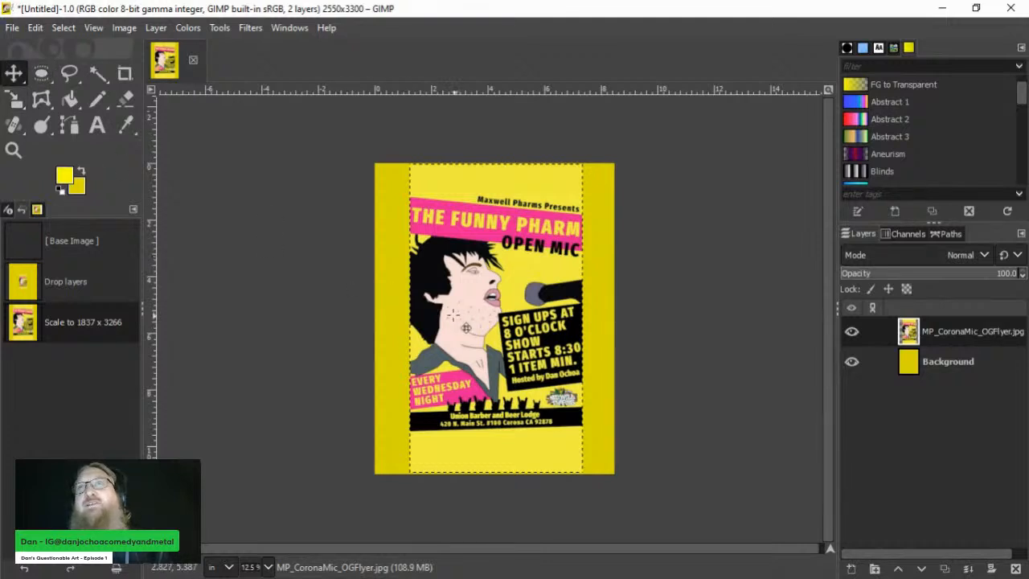
drag(467, 327, 460, 329)
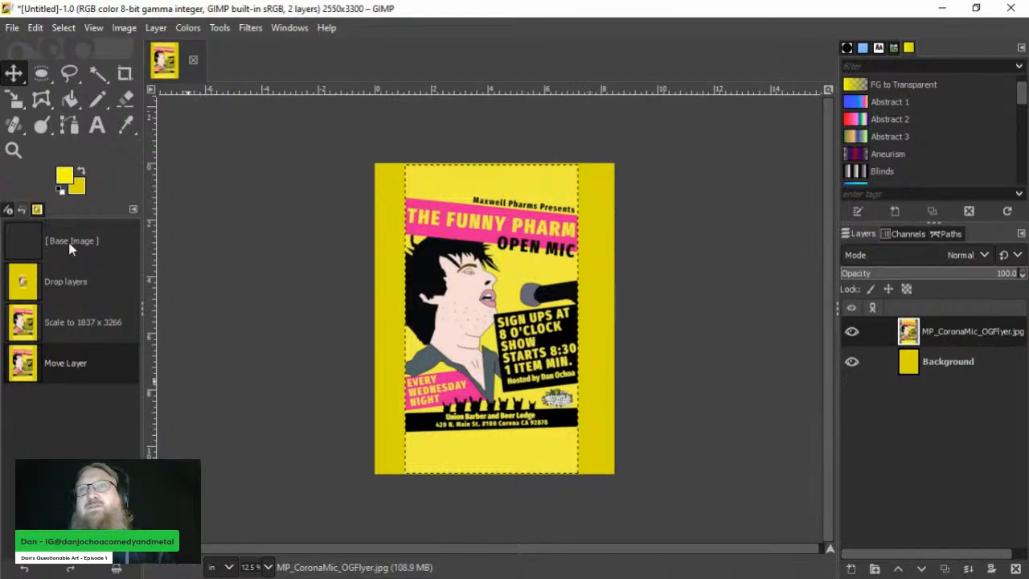
Step: Activate the Text tool, show the font list, and move the floating Tool Options window away from the flyer
click(97, 125)
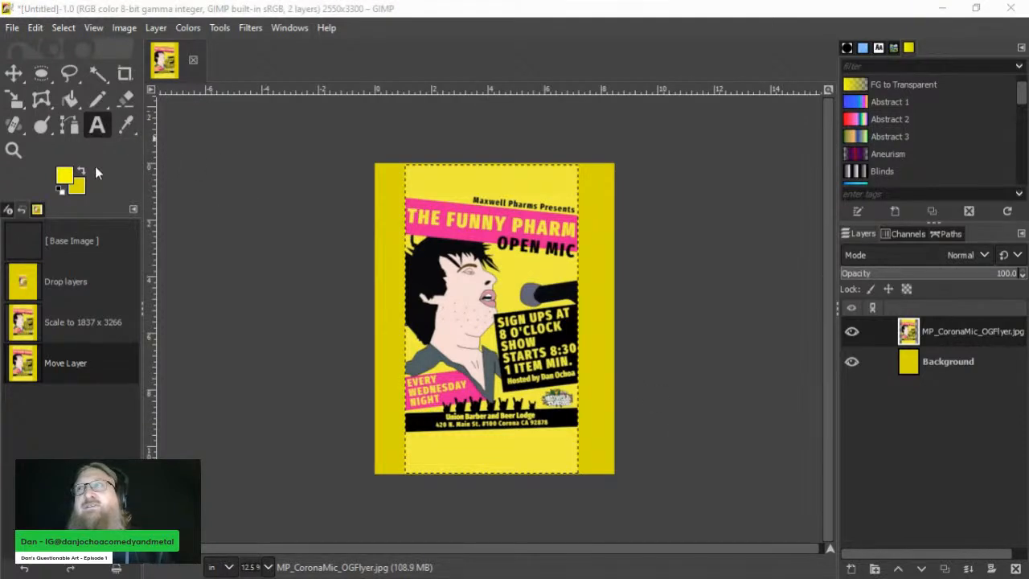
click(878, 49)
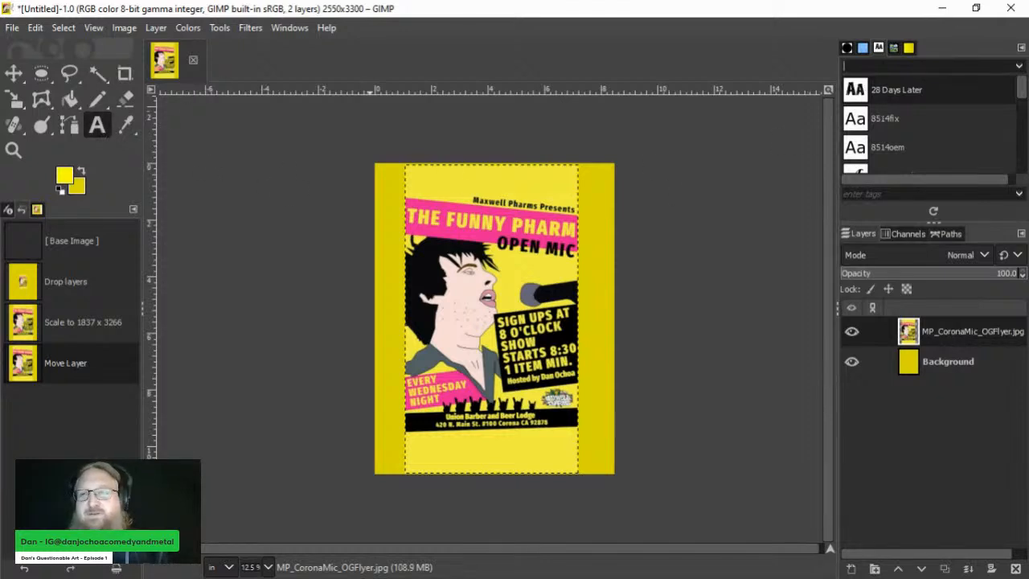
drag(509, 322, 730, 63)
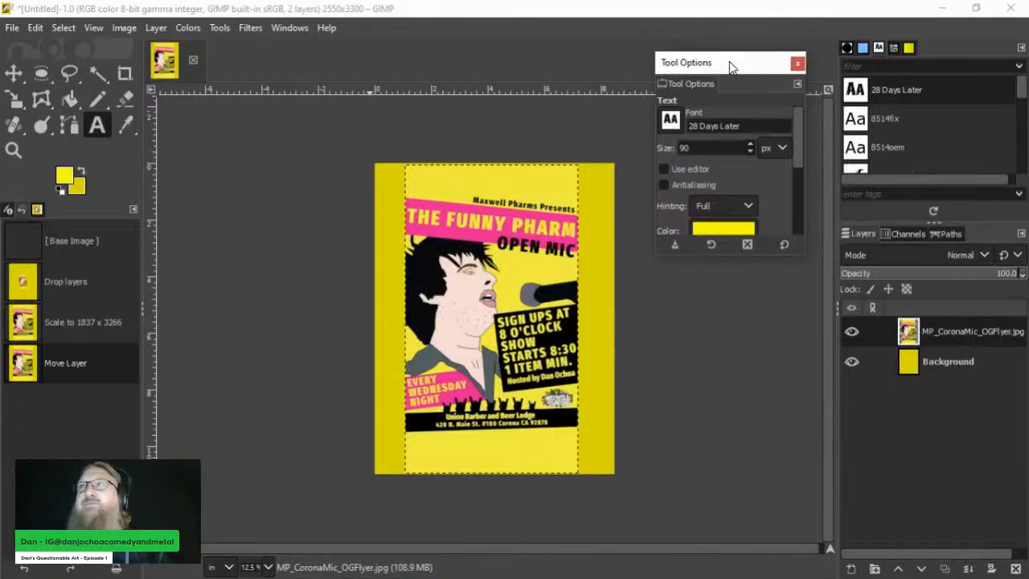
right_click(729, 61)
click(698, 64)
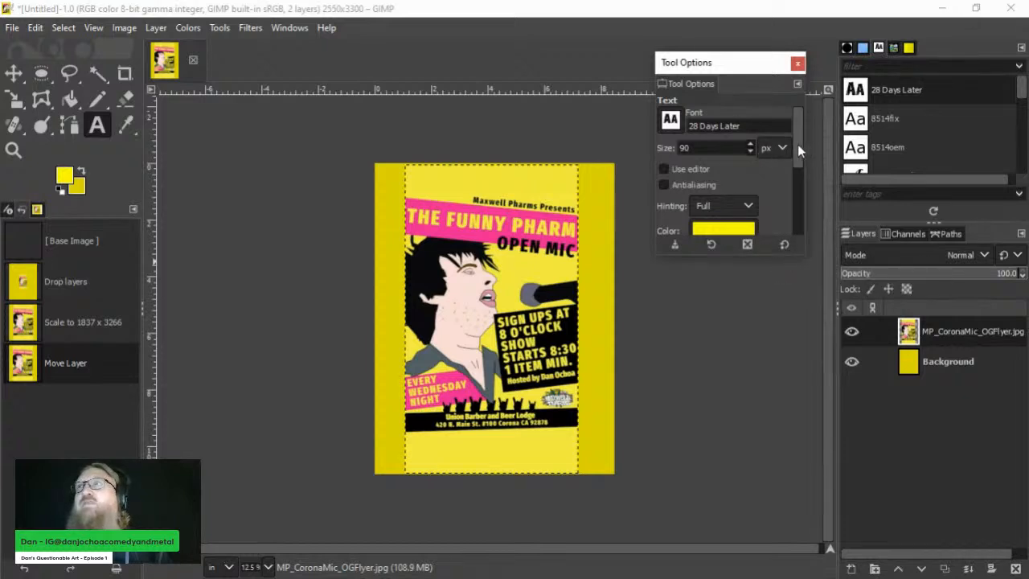
mouse_move(797, 144)
mouse_down()
mouse_move(805, 225)
mouse_move(811, 135)
mouse_up()
right_click(750, 61)
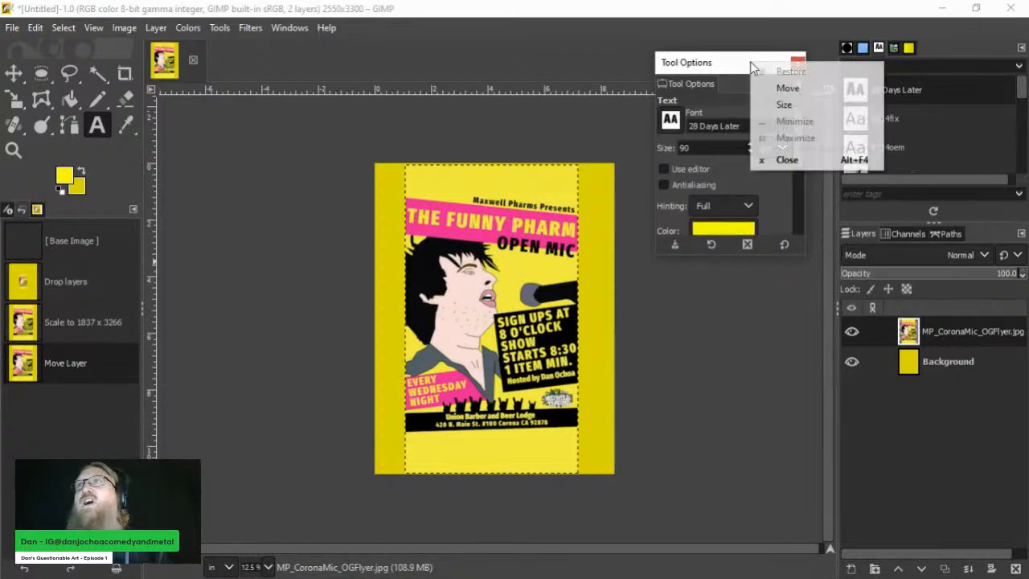
click(733, 63)
drag(719, 64, 923, 55)
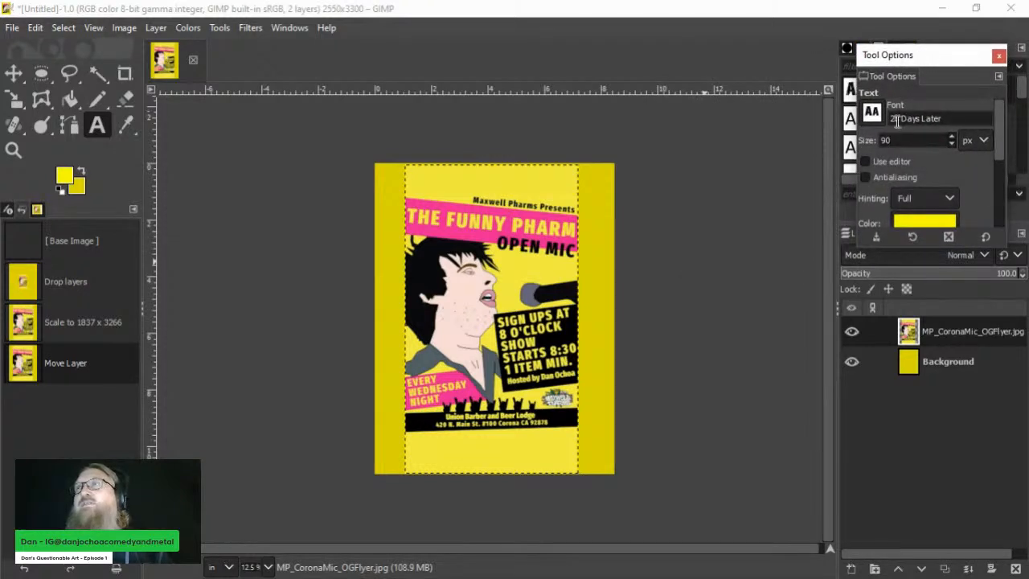
Step: Set the text color to blue, 0800ff
click(917, 223)
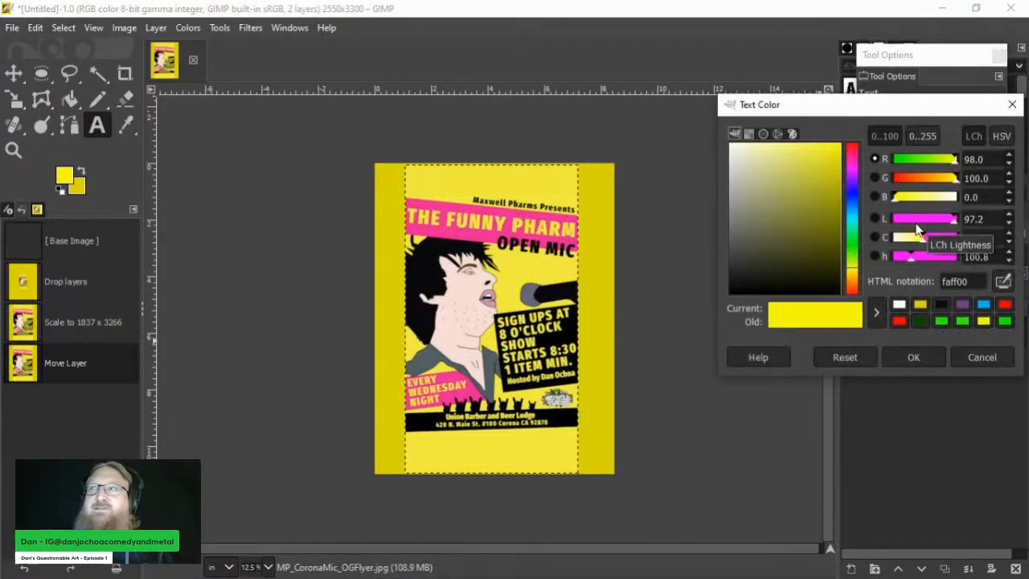
click(853, 191)
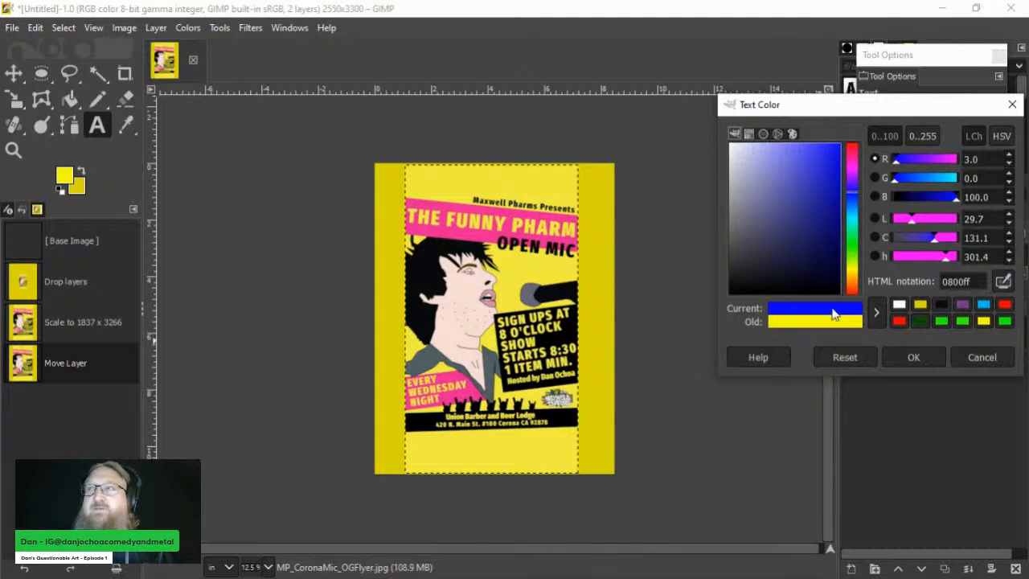
click(907, 359)
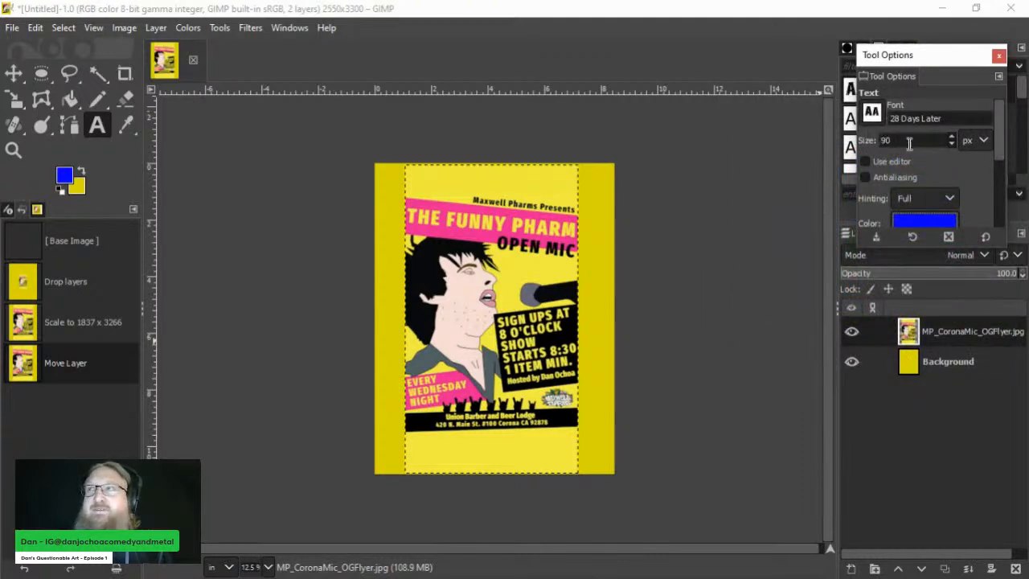
Step: Set the text size to 200 px and add the text "NO OPEN" over the singer's hair on the flyer
drag(908, 140, 838, 143)
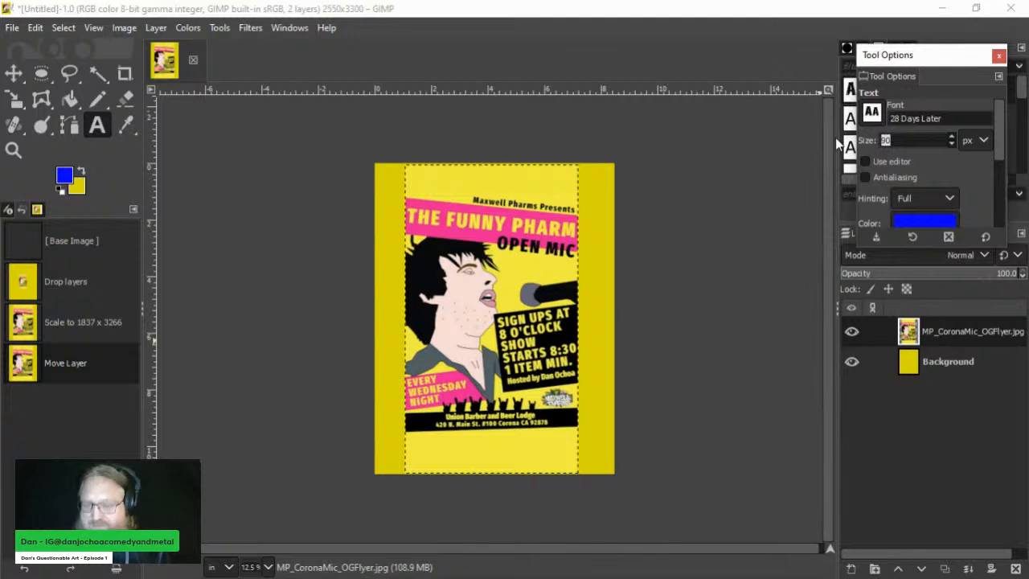
text(15)
key(BackSpace)
key(BackSpace)
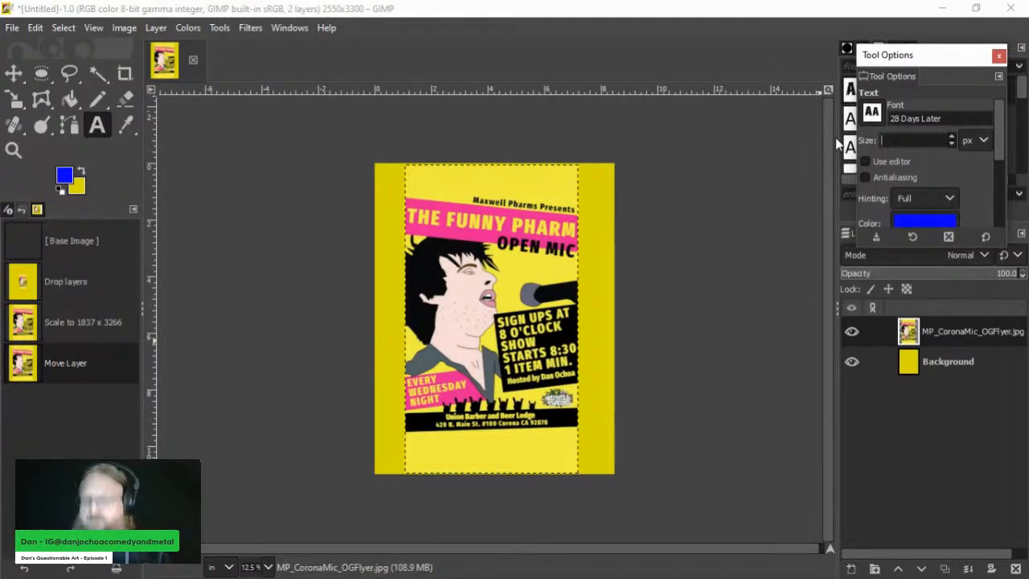
text(20)
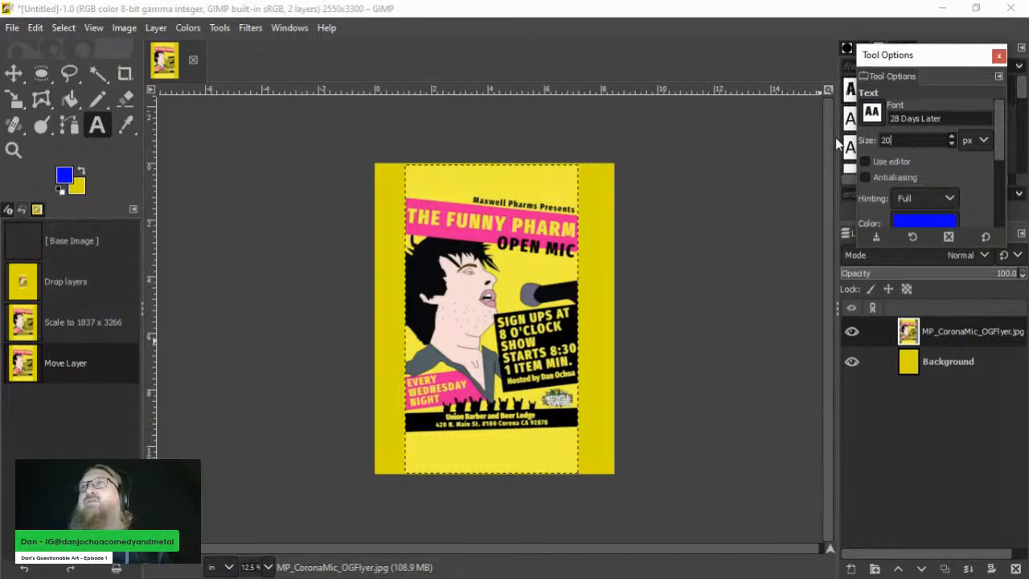
text(0)
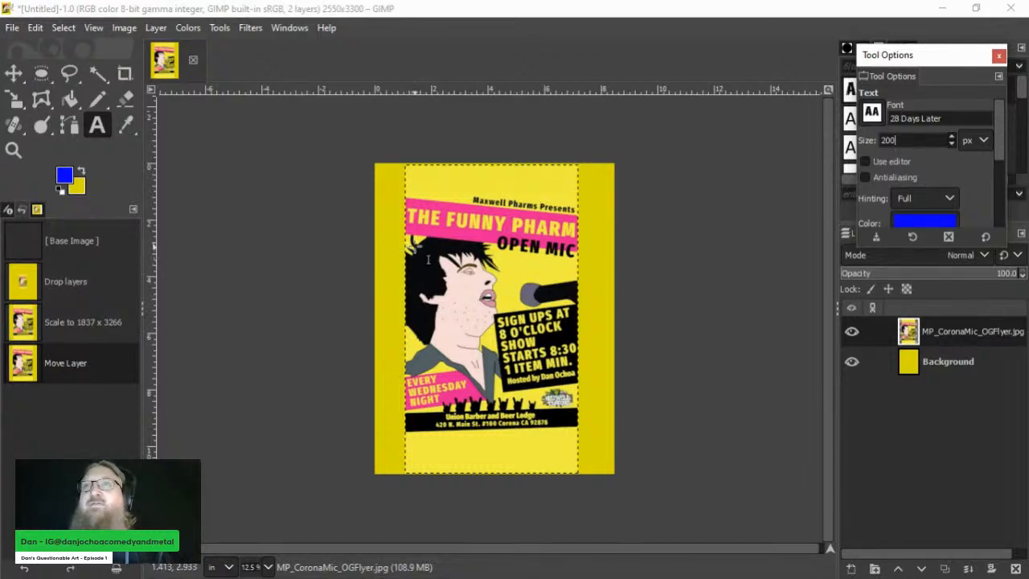
click(408, 241)
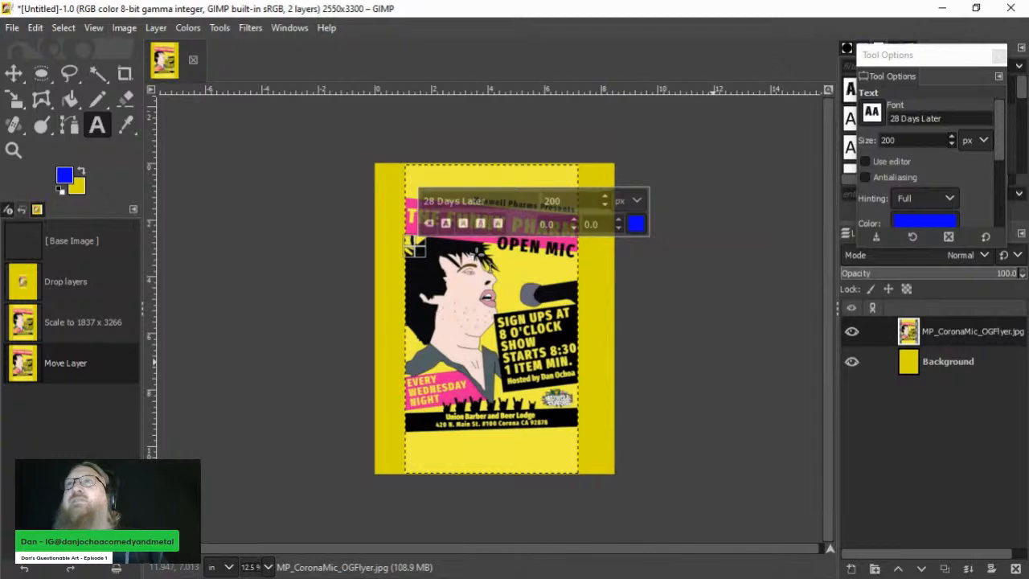
text(NO OPEN)
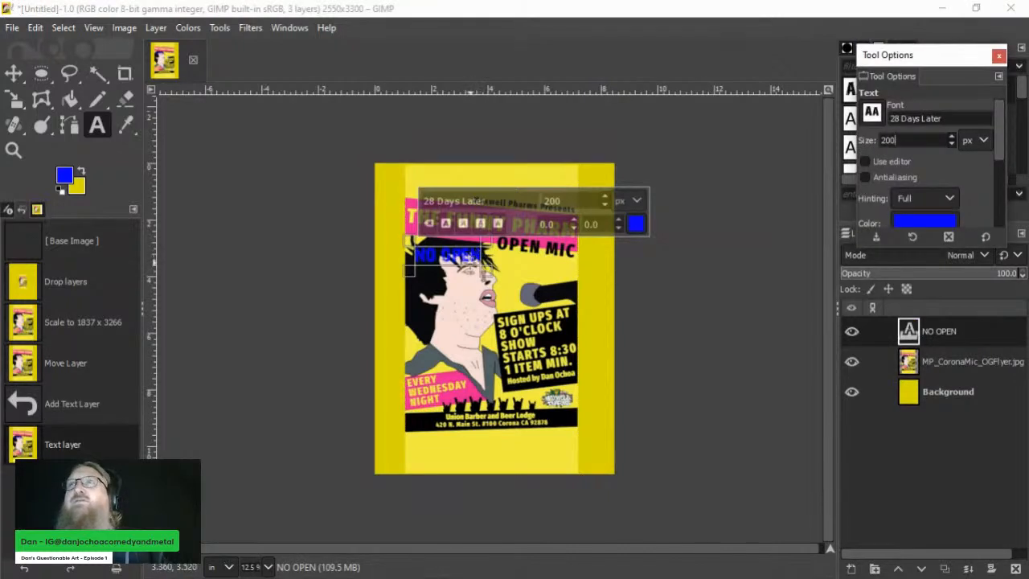
click(478, 255)
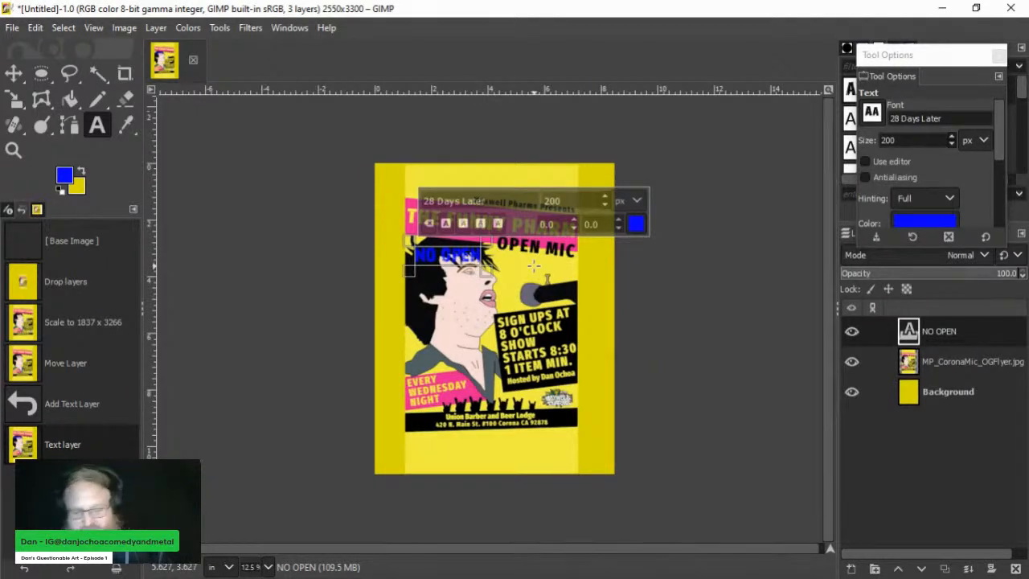
text(MIC THIS)
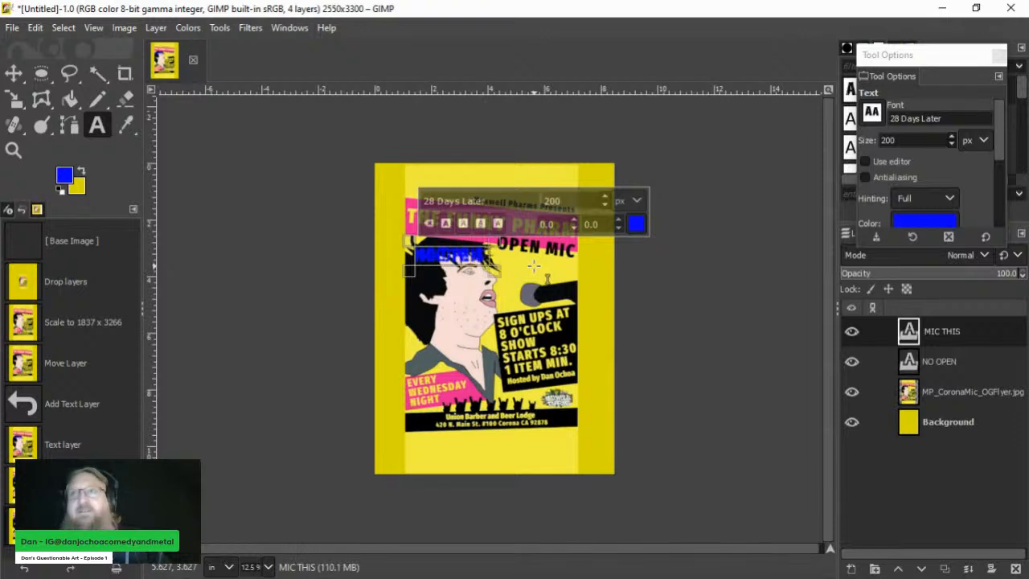
key(BackSpace)
key(BackSpace)
key(BackSpace)
key(BackSpace)
key(BackSpace)
key(BackSpace)
key(BackSpace)
key(BackSpace)
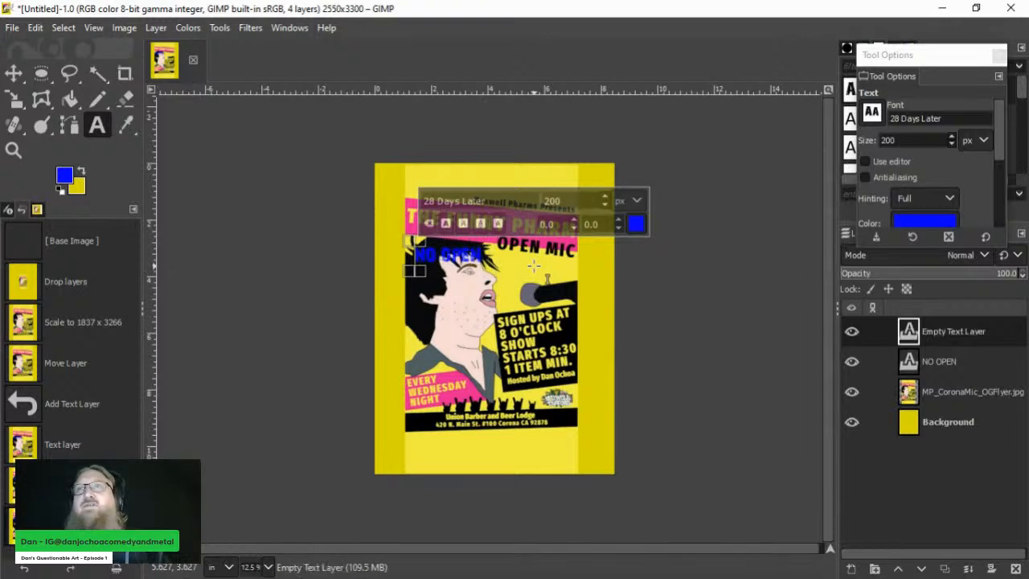
Step: Extend the existing blue text to read "NO OPEN MIC THIS WEEK" and set its size to 300 px
click(463, 254)
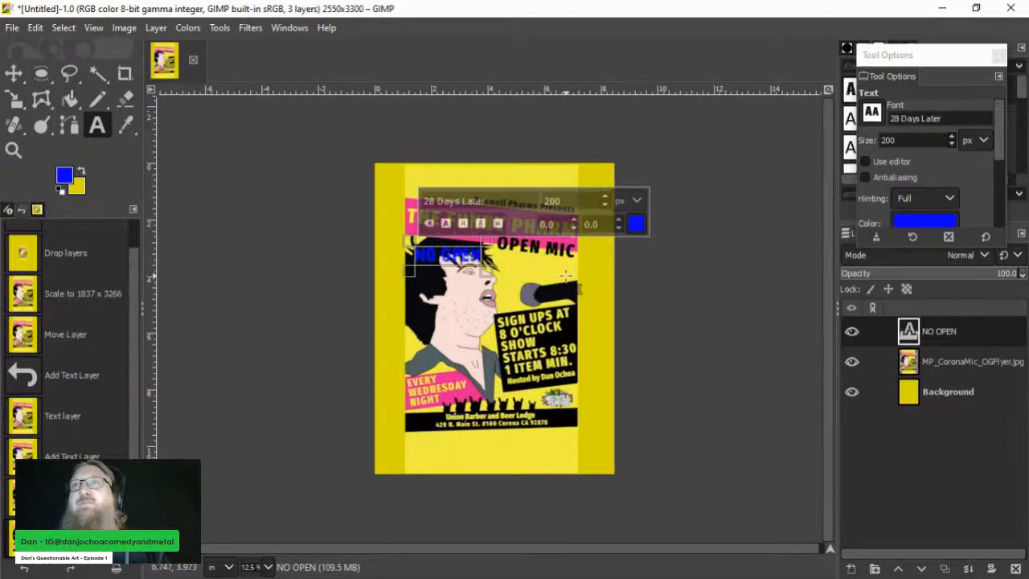
text(MIC)
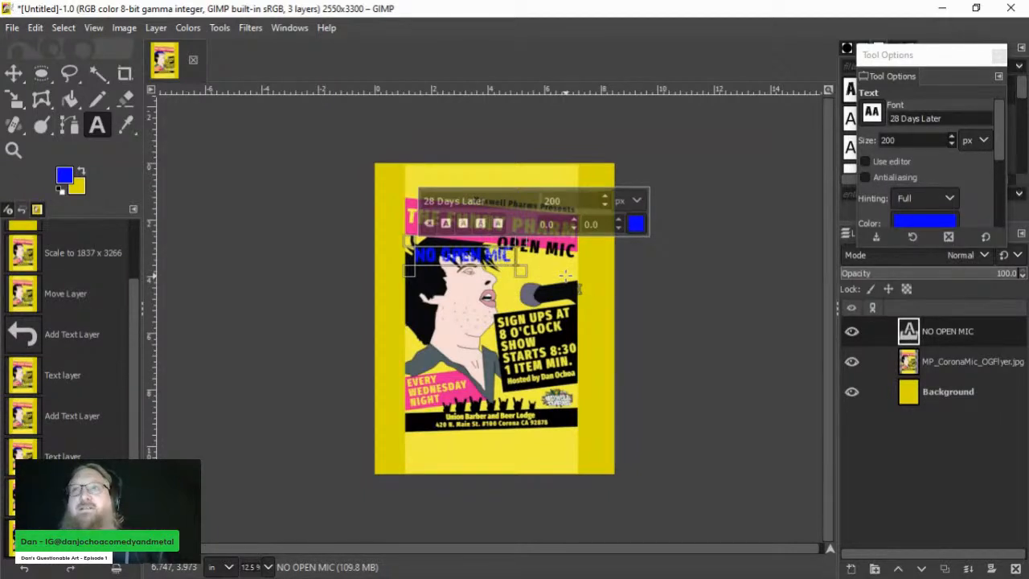
text( THIS W)
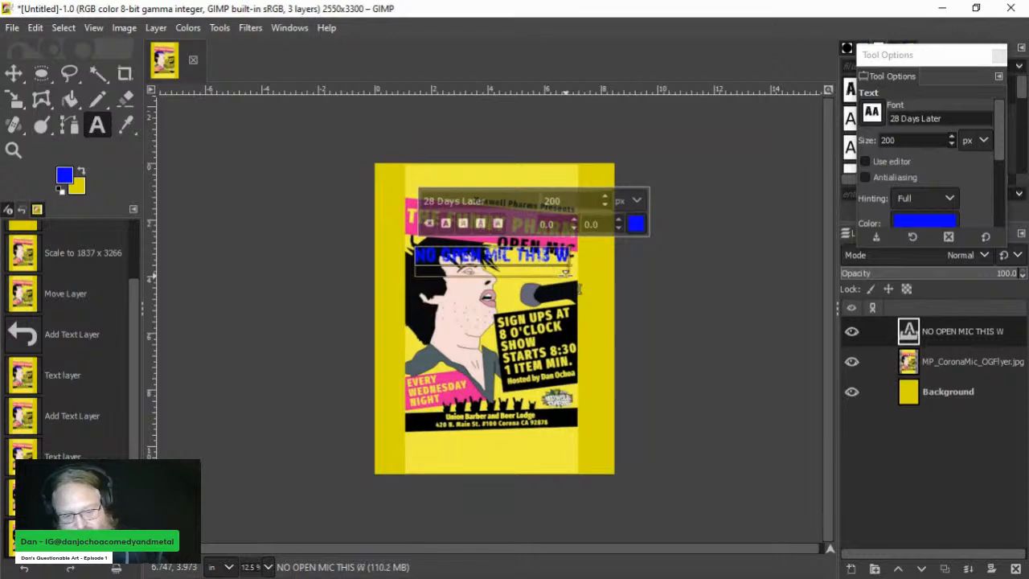
text(EEK)
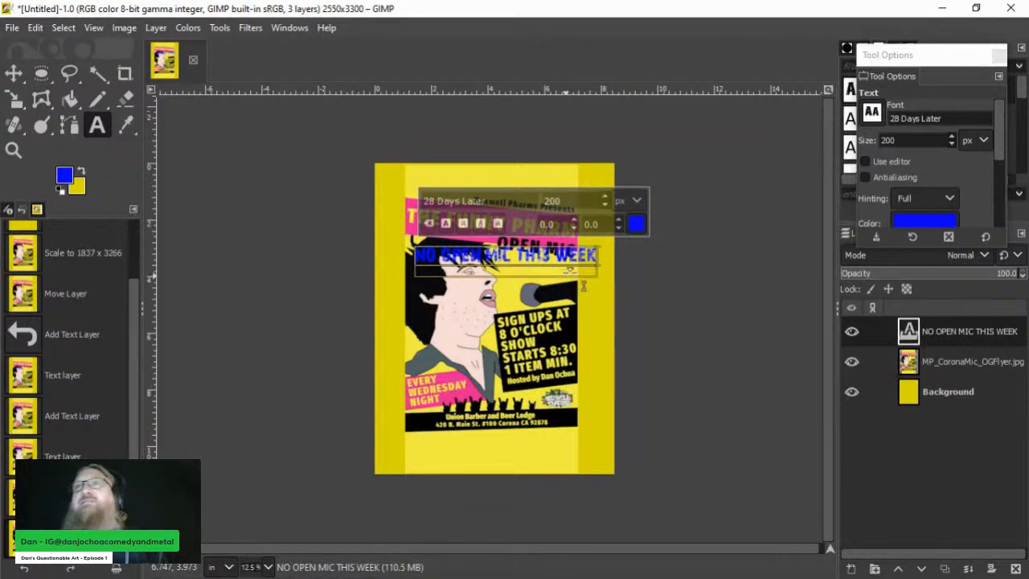
double_click(887, 140)
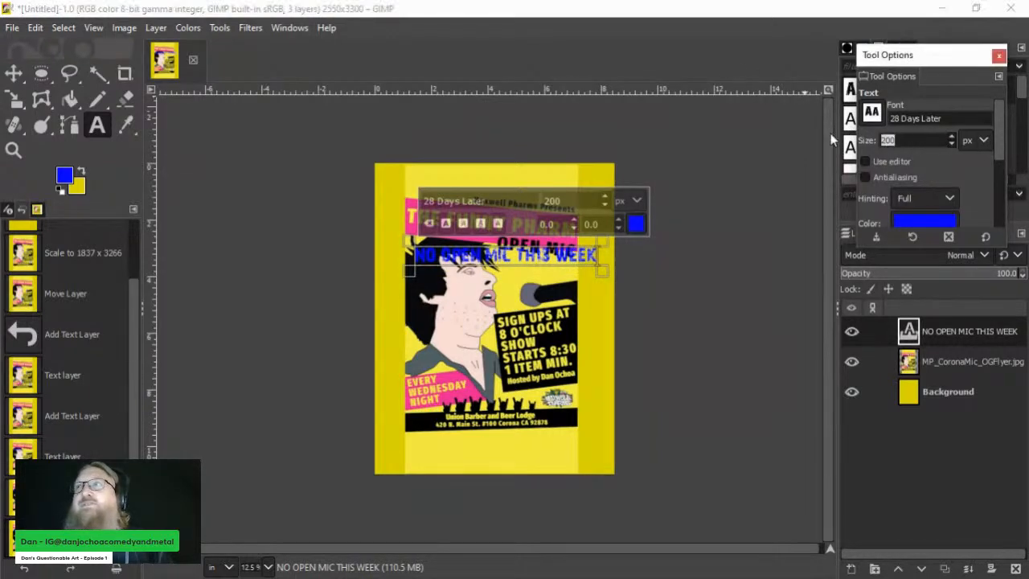
text(300)
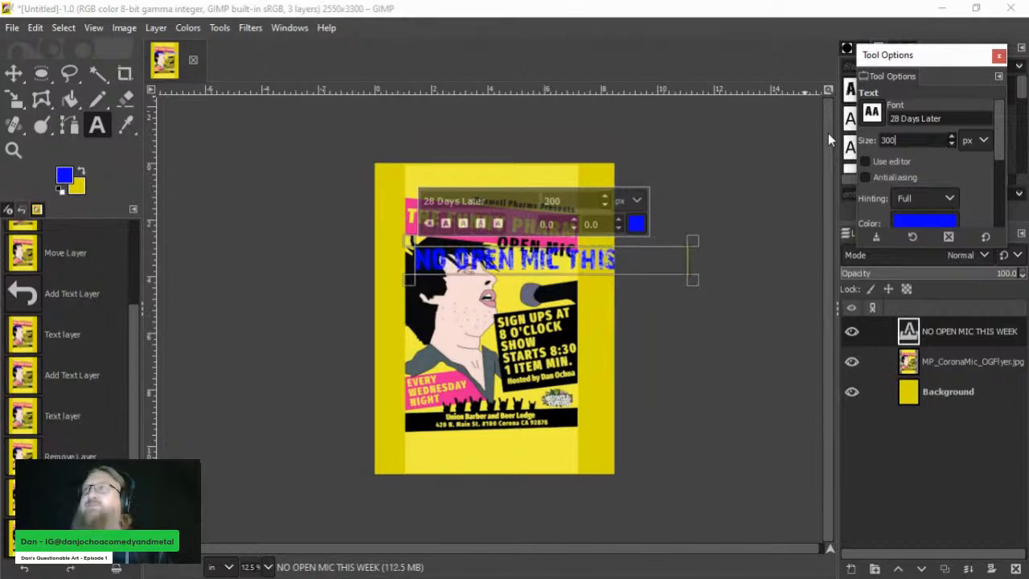
Step: Move the text layer about 2 in left and 1.97 in down so it is centered across the page
click(13, 77)
drag(491, 268, 436, 326)
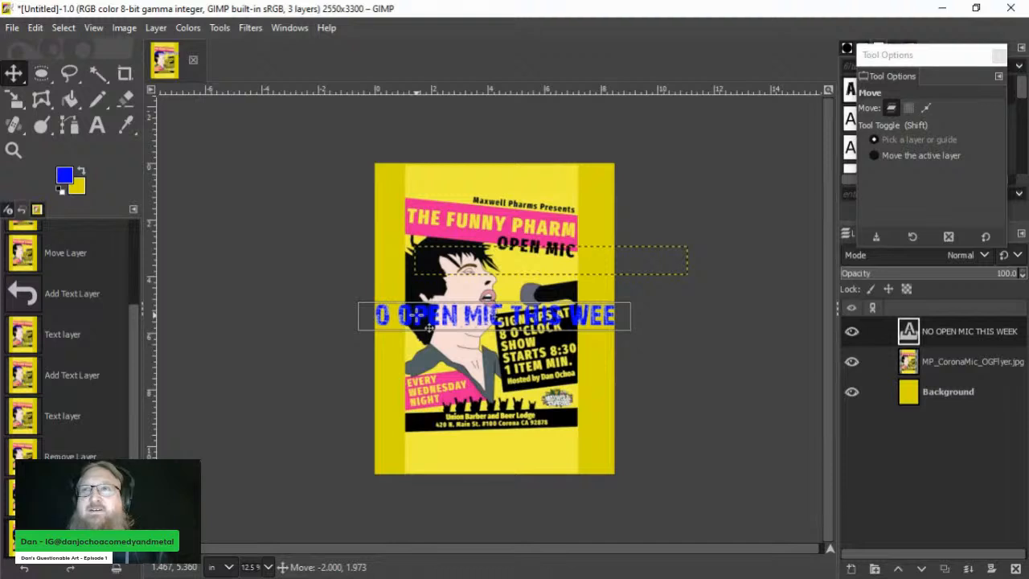
drag(431, 326, 430, 326)
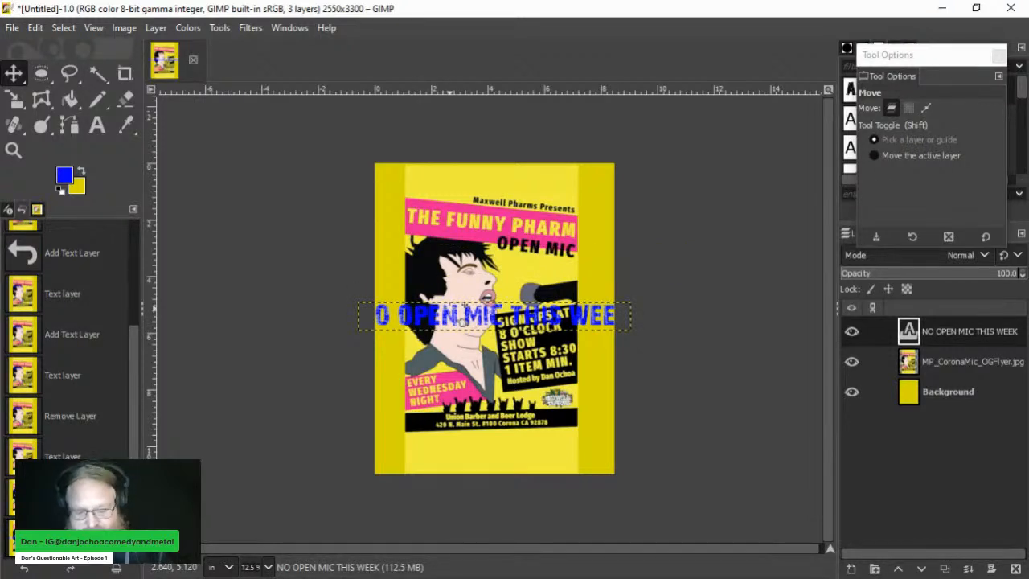
Step: Rotate the text layer by -43.53° about its center, then shift it about 0.19 in right and 0.77 in down
key(shift)
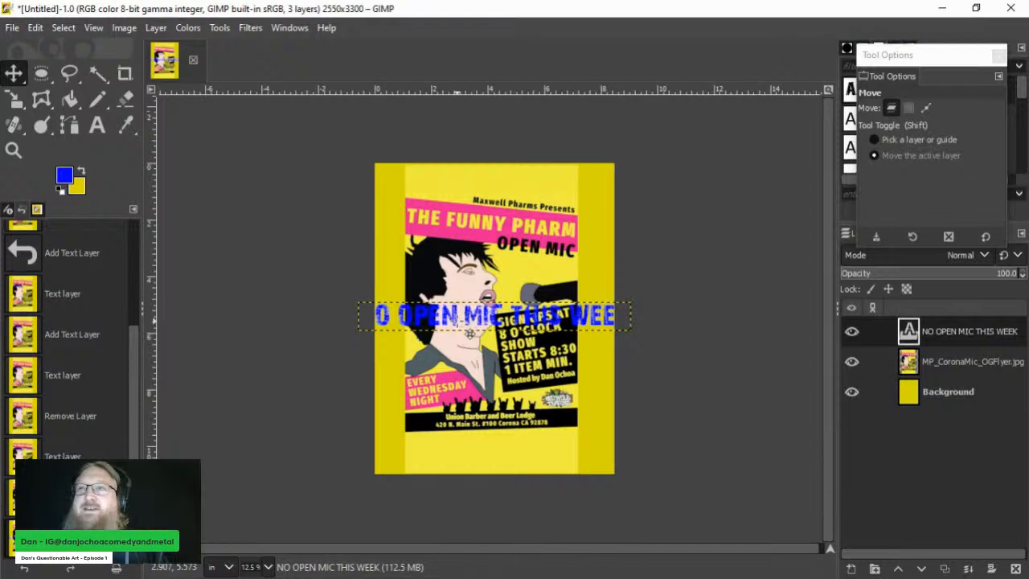
key(shift+r)
click(434, 336)
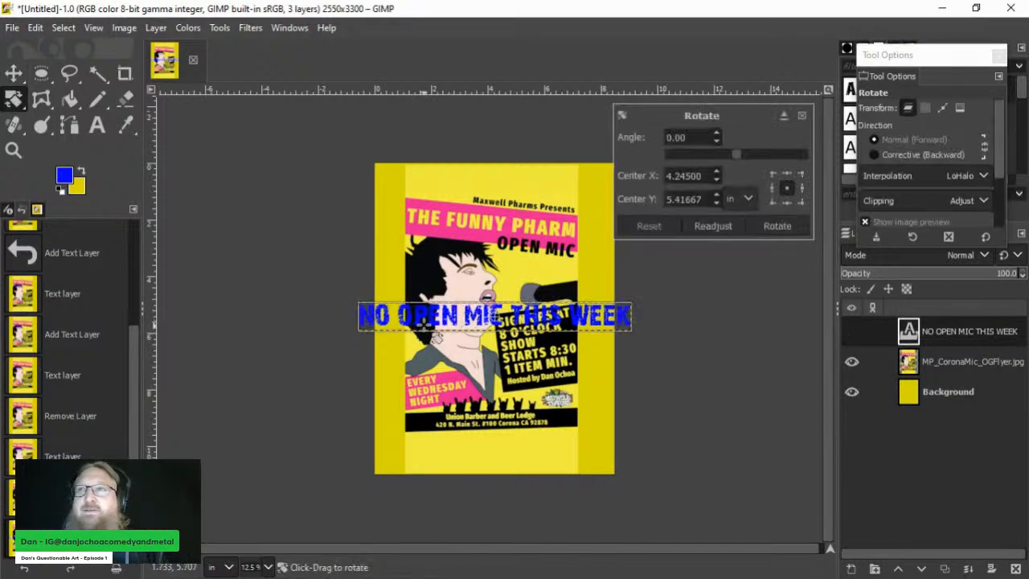
drag(416, 326, 436, 405)
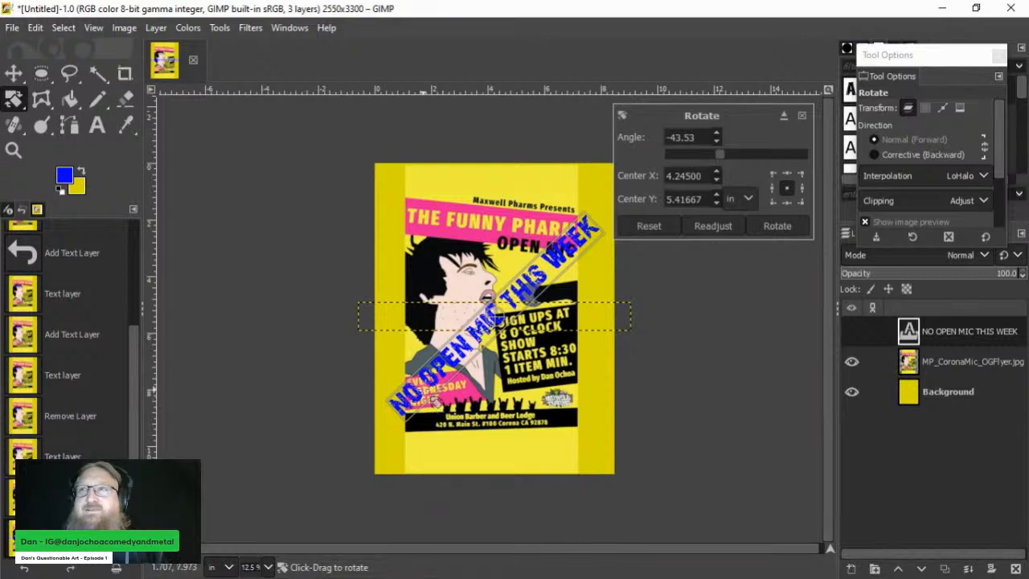
click(778, 229)
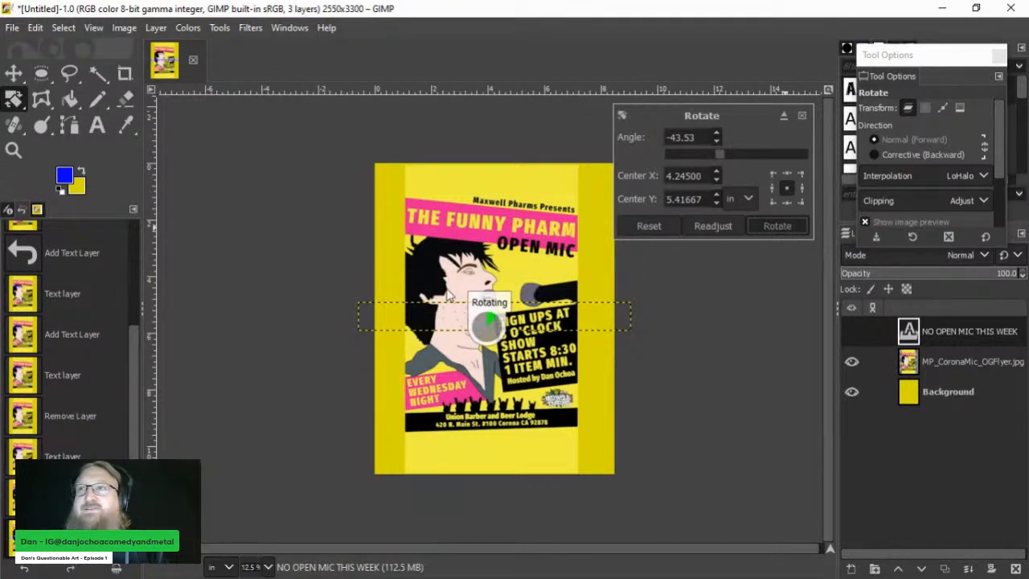
click(18, 78)
drag(496, 317, 503, 339)
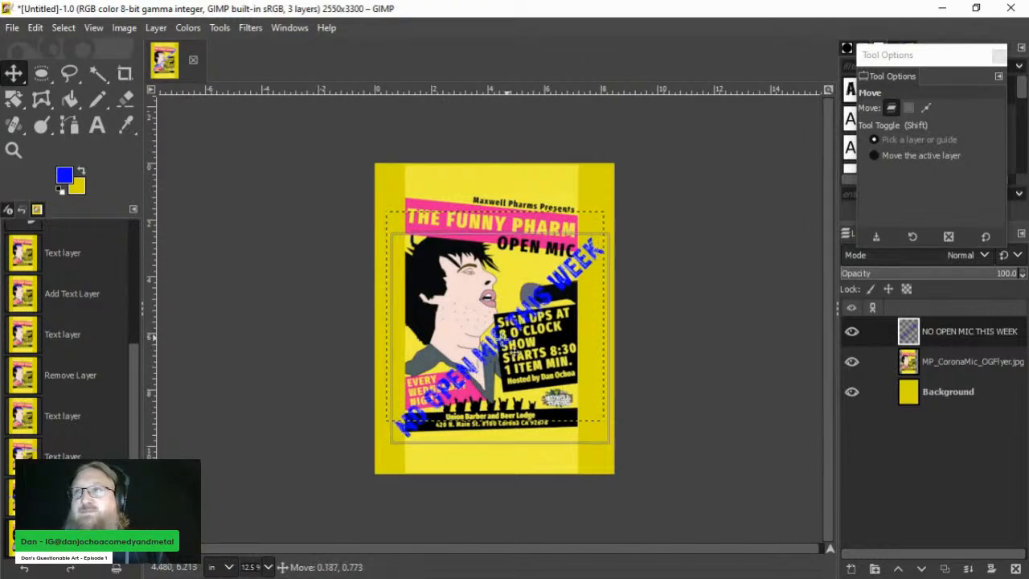
Step: Apply a Perspective transform to the text layer, pulling its upper-left corner past the page's corner and its upper-right corner up and inward
key(shift)
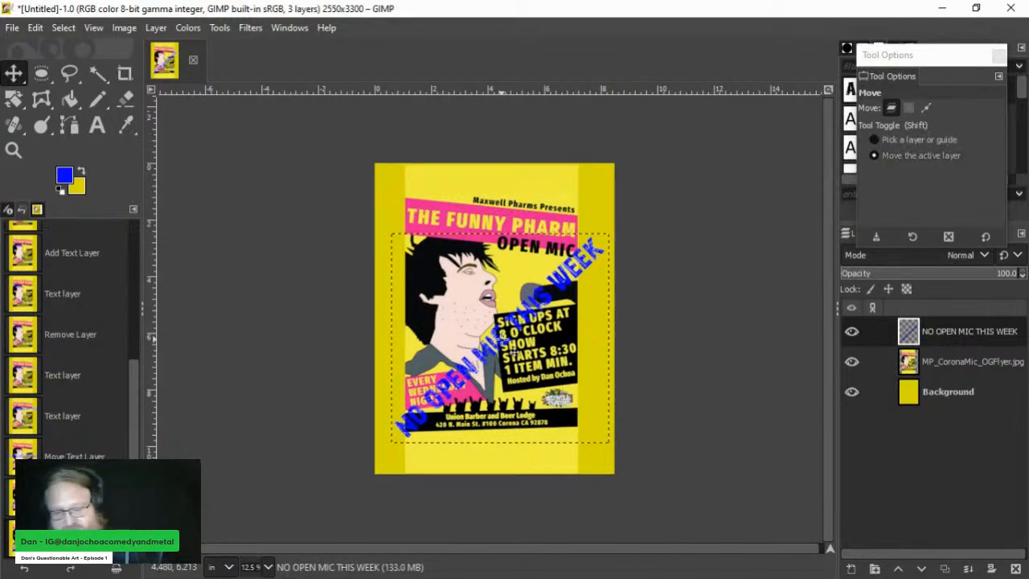
key(shift+p)
click(502, 340)
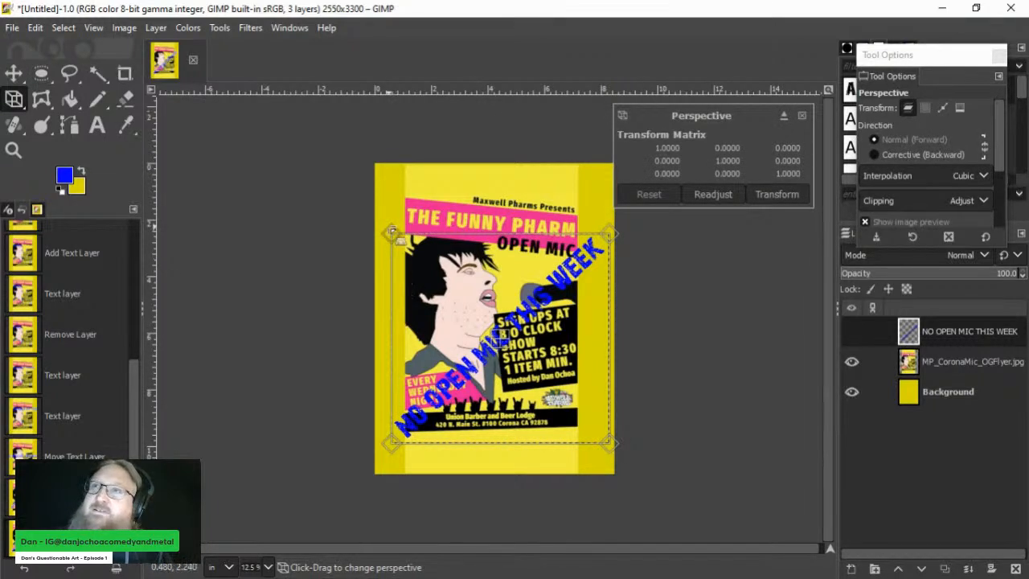
drag(391, 234, 381, 153)
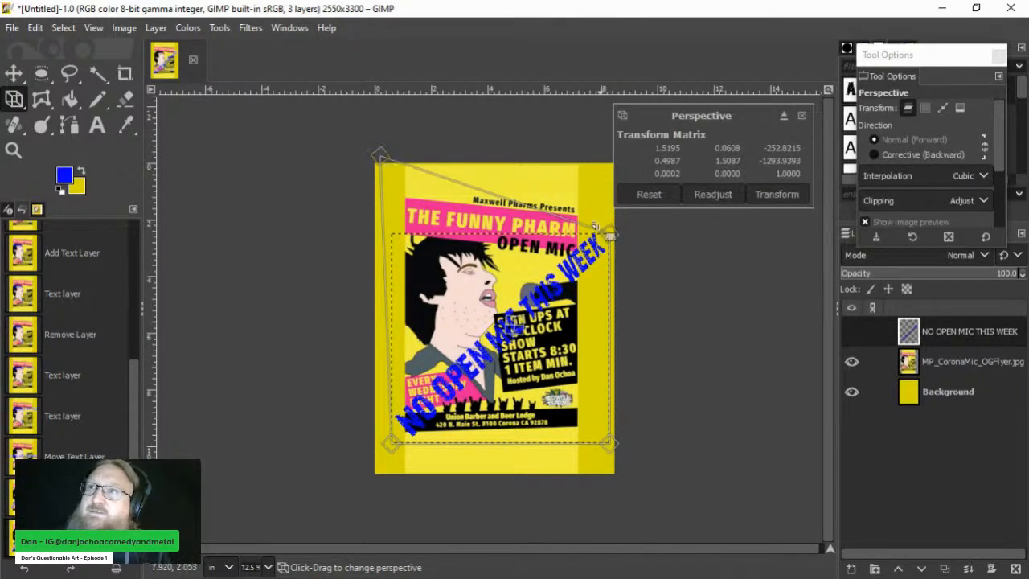
drag(611, 234, 585, 215)
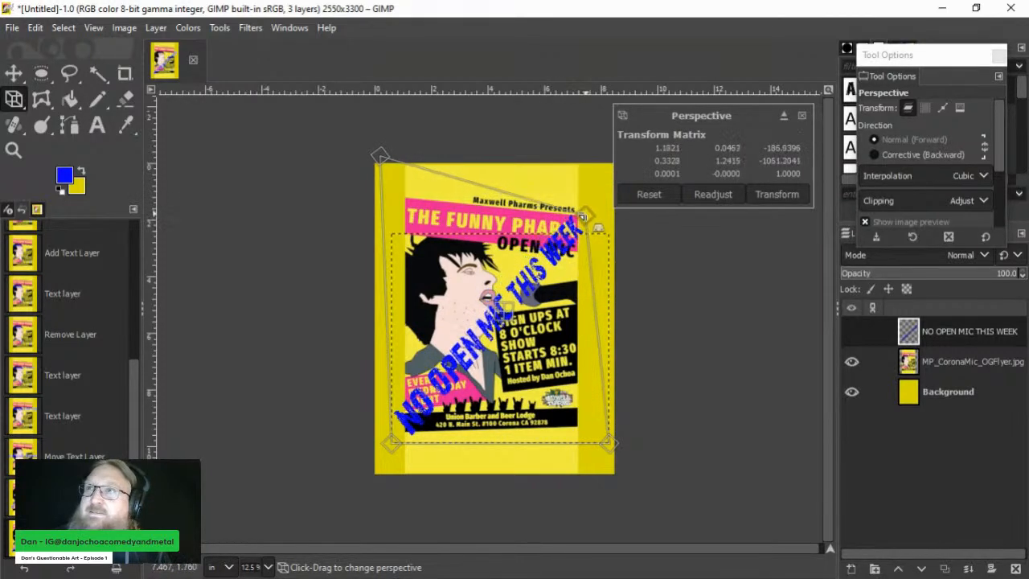
mouse_move(395, 442)
mouse_down()
mouse_move(413, 441)
mouse_move(391, 490)
mouse_move(424, 487)
mouse_move(396, 449)
mouse_up()
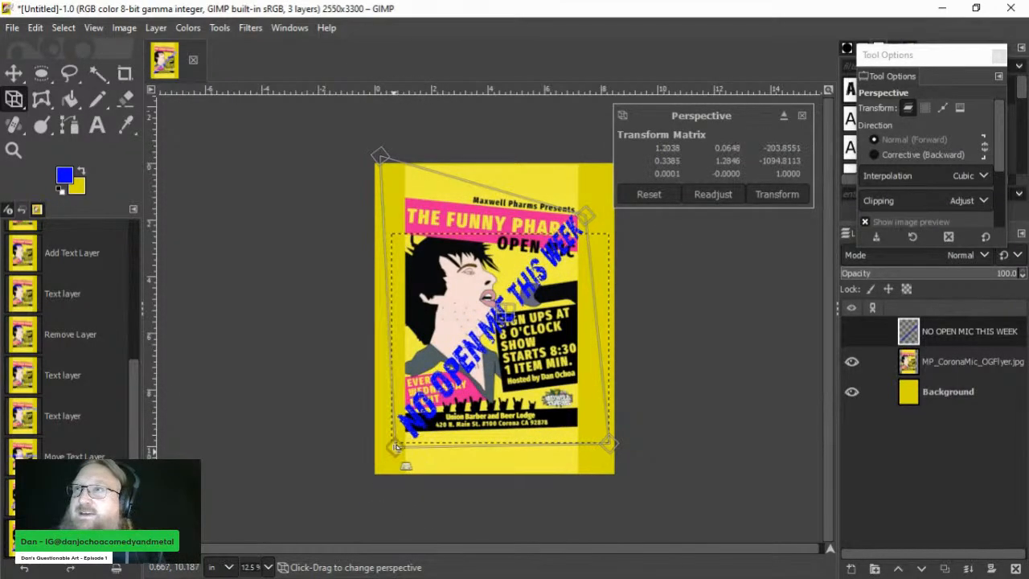
mouse_move(588, 216)
mouse_down()
mouse_move(596, 187)
mouse_move(592, 200)
mouse_up()
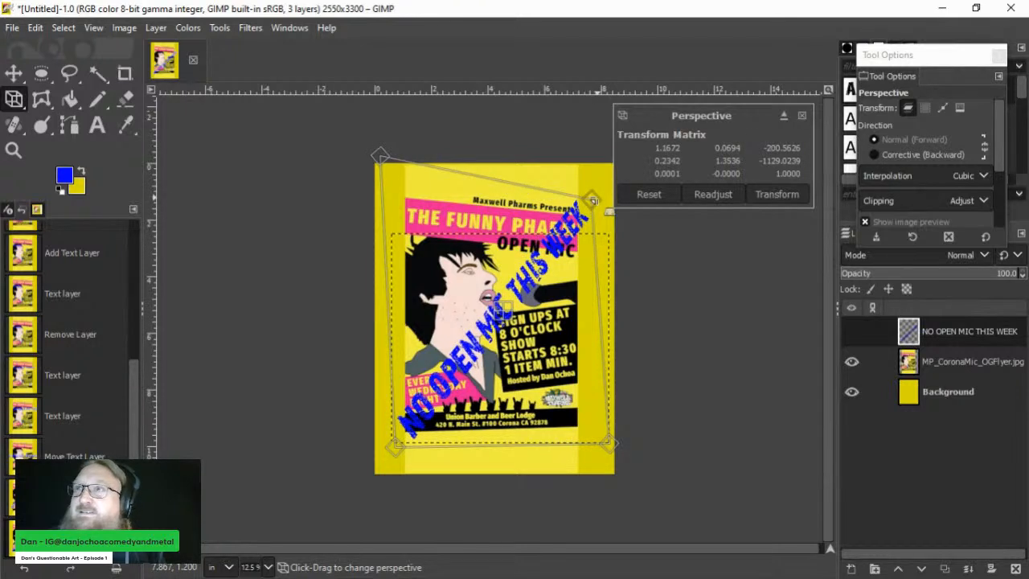
click(764, 189)
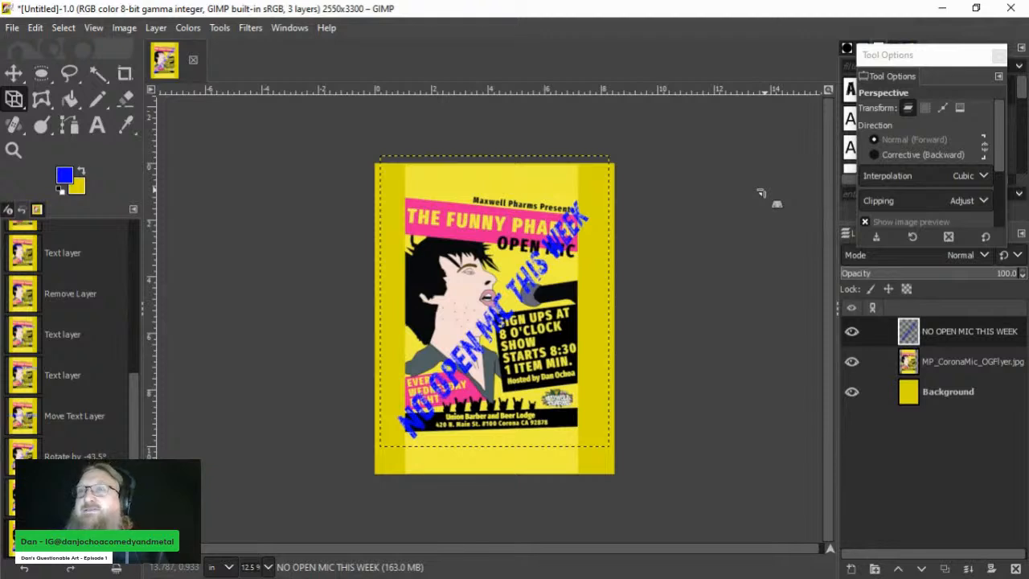
Step: Move the NO OPEN MIC THIS WEEK layer slightly down and to the left on the page
click(970, 394)
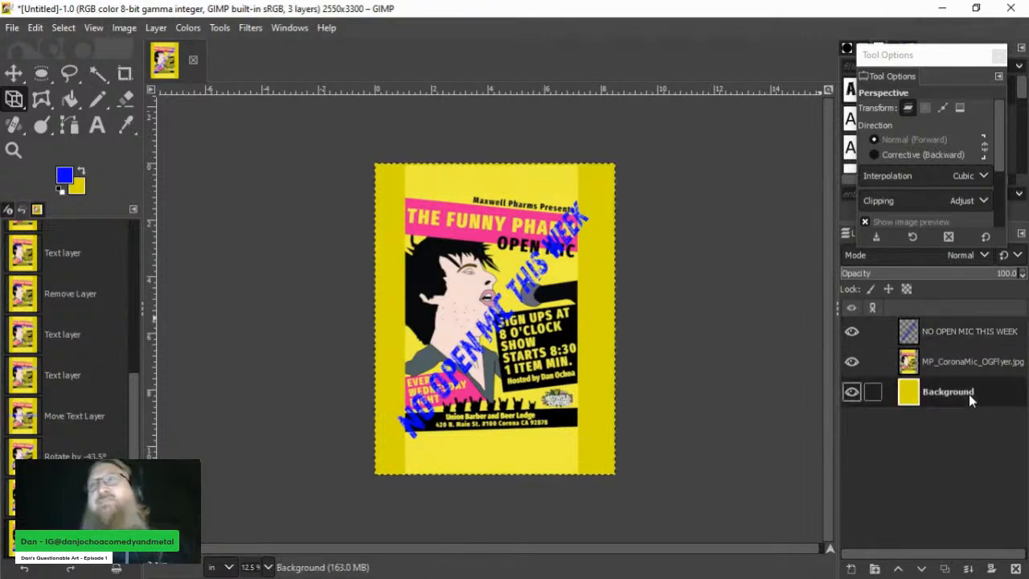
click(13, 73)
click(965, 331)
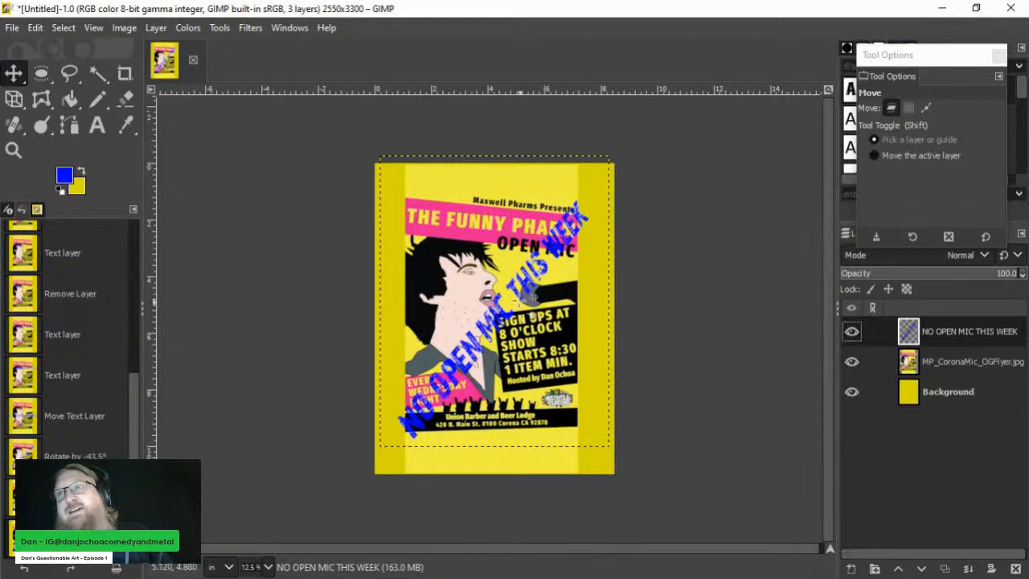
drag(526, 302, 523, 316)
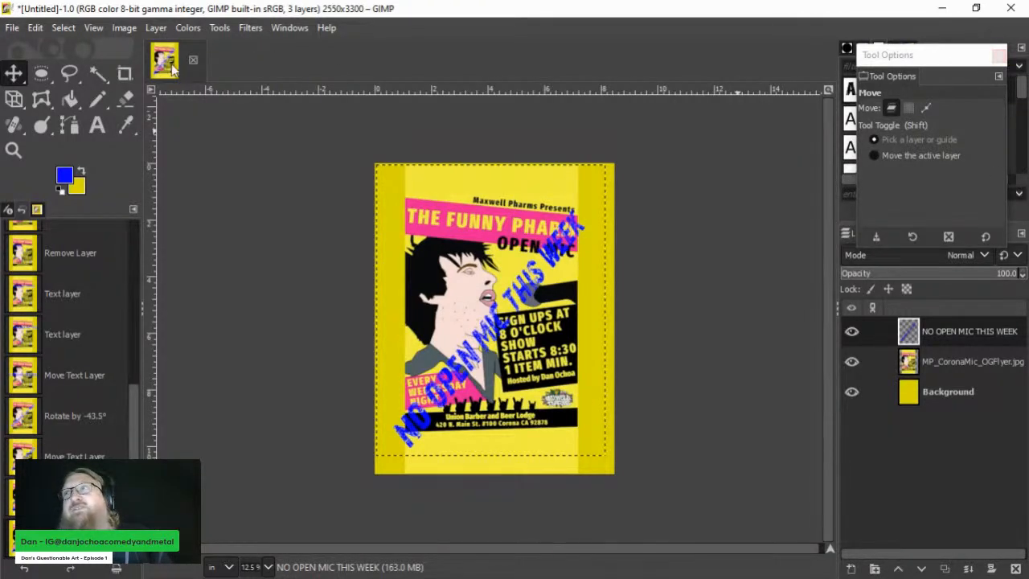
Step: Start a Drop Shadow on the NO OPEN MIC THIS WEEK layer with X and Y offsets of 0 and a blur radius of 0
click(249, 28)
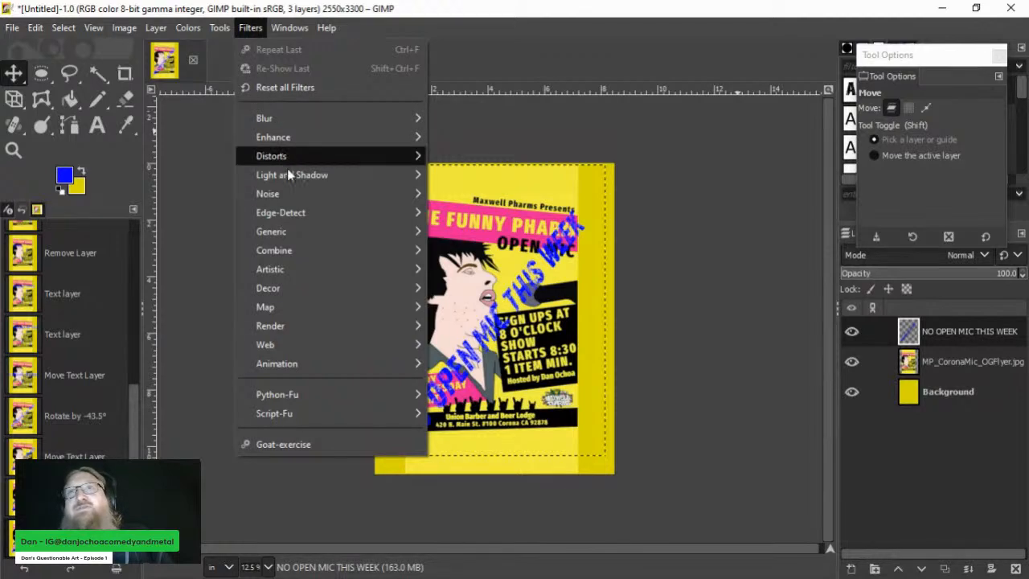
mouse_move(292, 176)
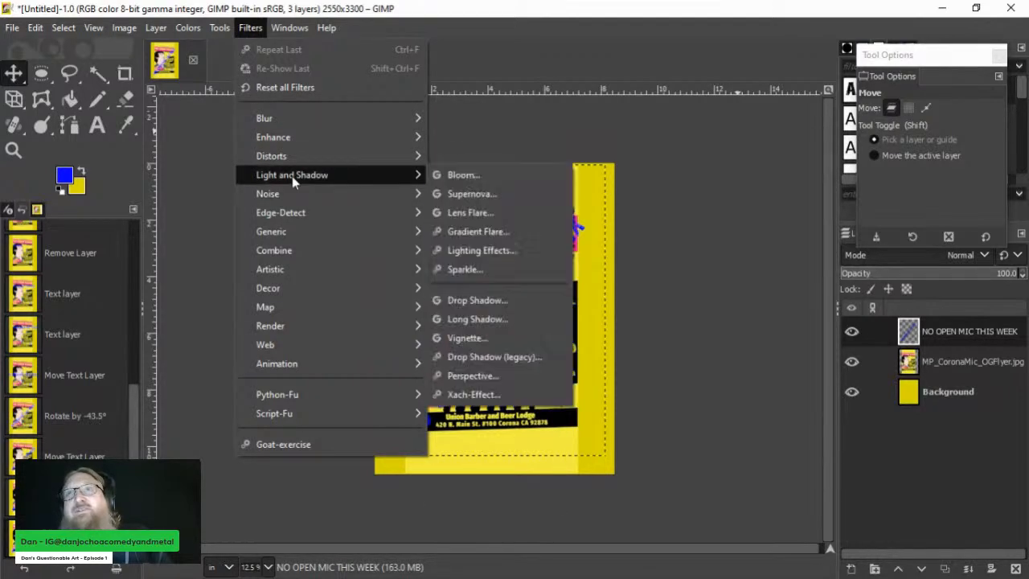
click(479, 300)
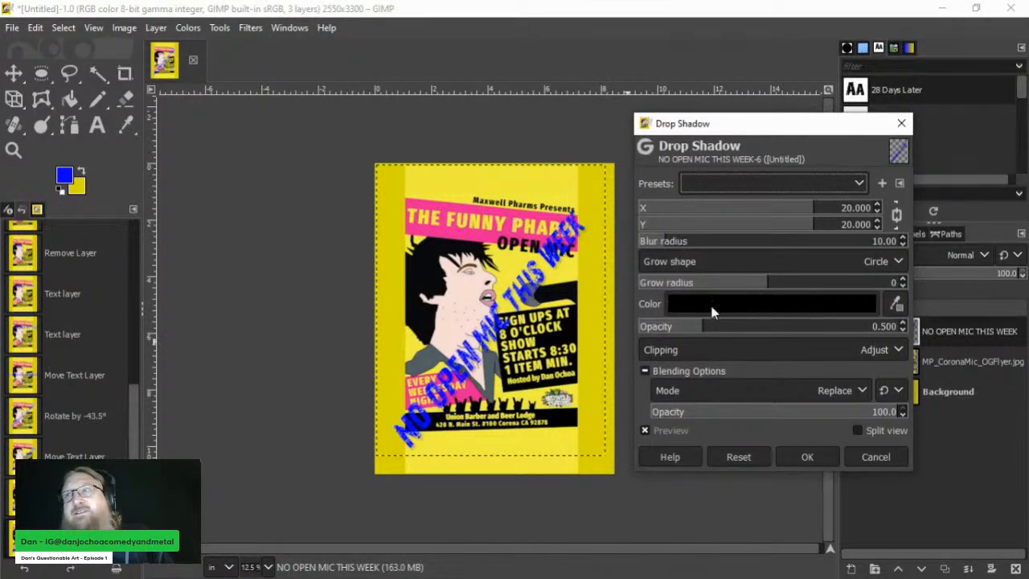
click(856, 225)
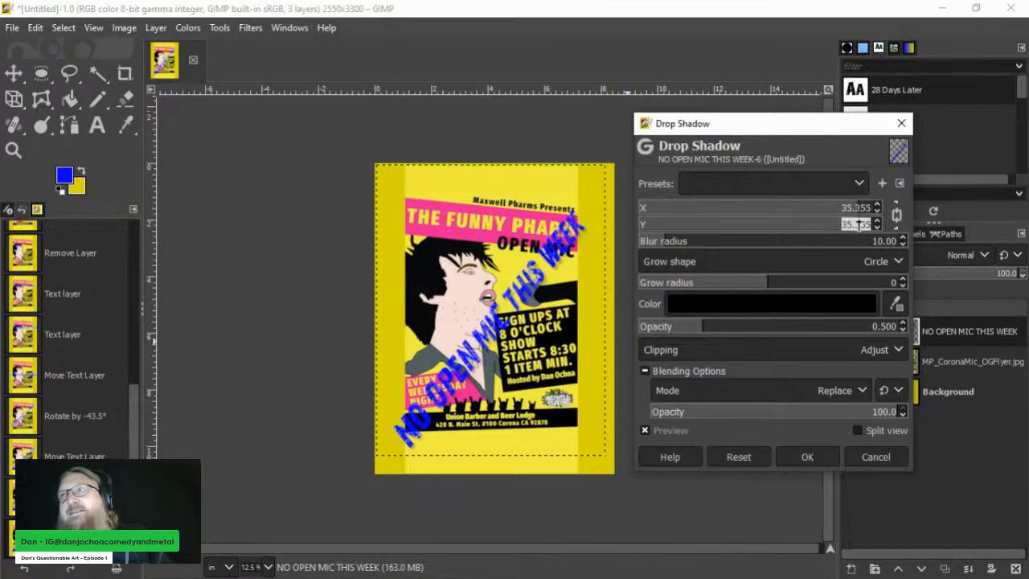
text(0)
key(Tab)
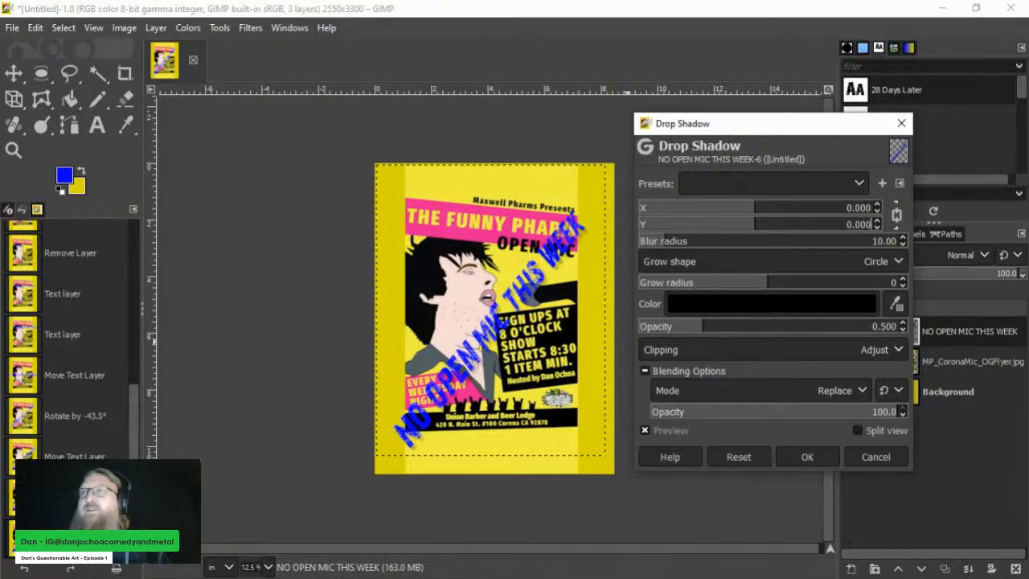
click(643, 244)
drag(643, 244, 633, 245)
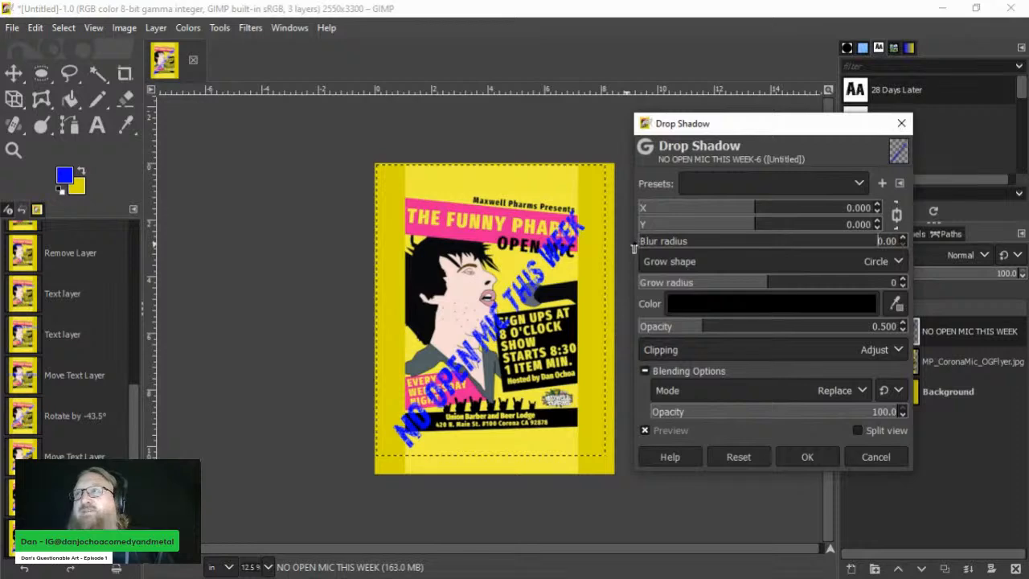
Step: Set the black shadow's opacity to 2.000 and its grow radius to 20, and apply it as an outline around the text
drag(699, 325, 1026, 326)
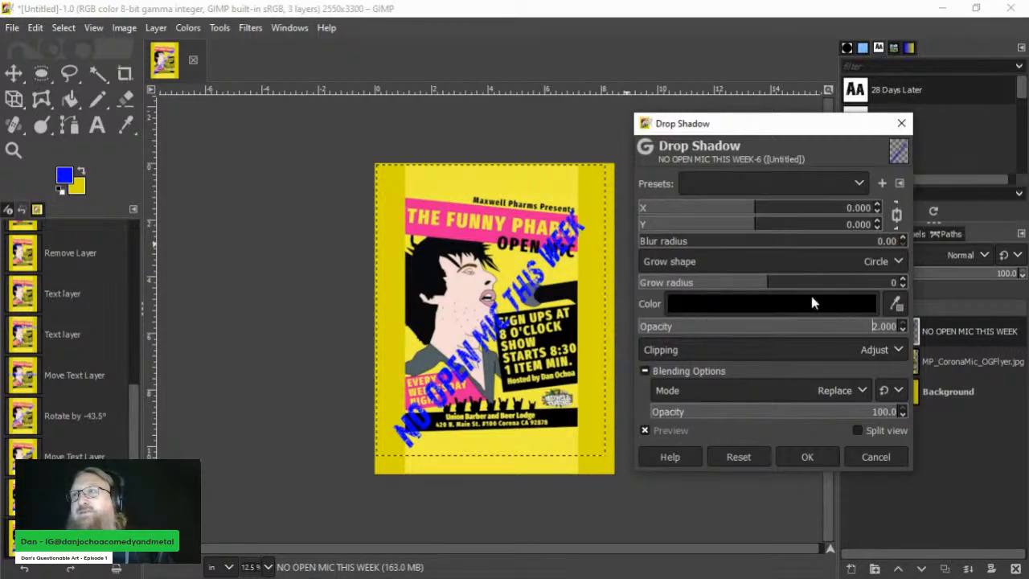
click(784, 284)
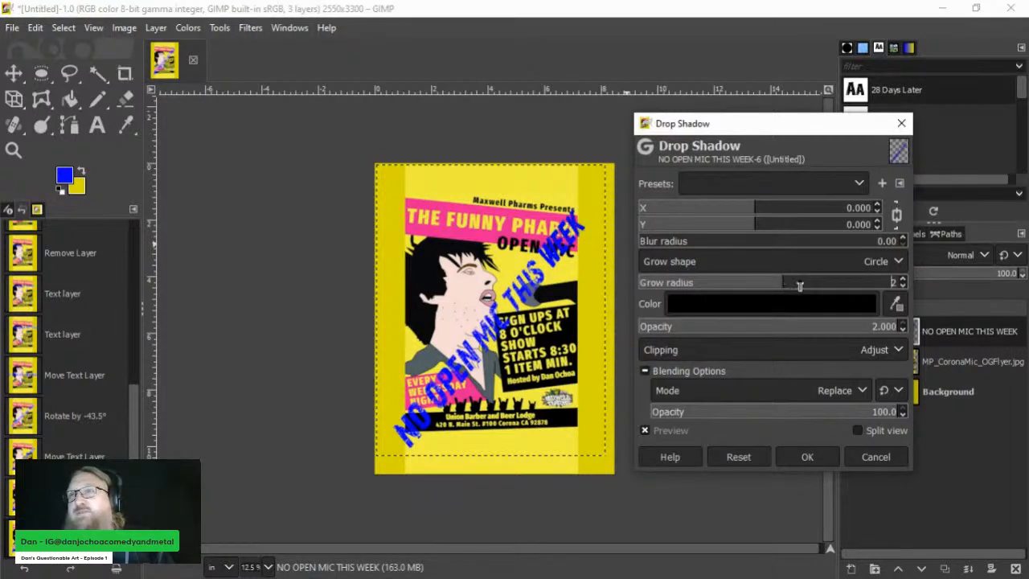
click(805, 283)
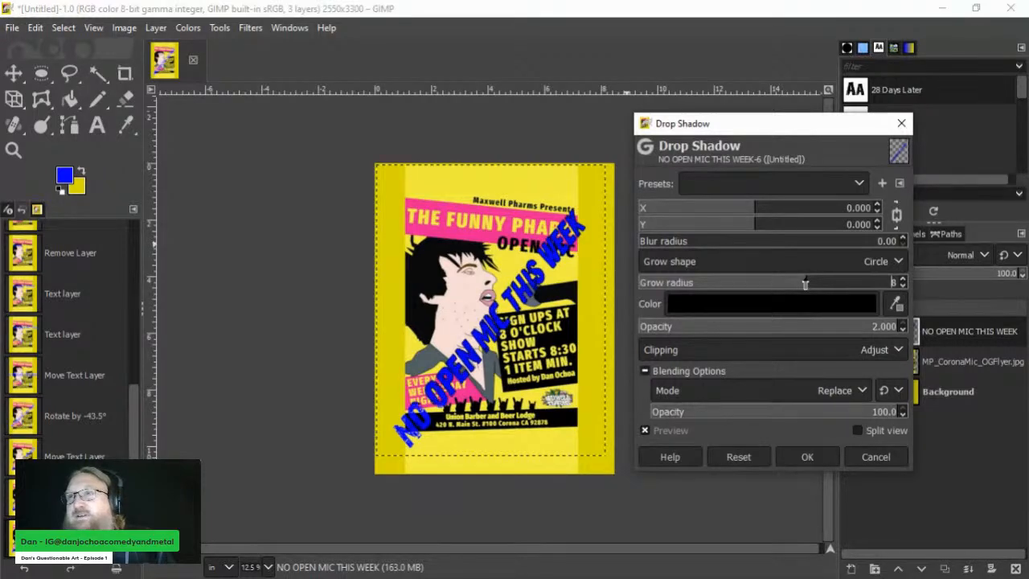
click(819, 282)
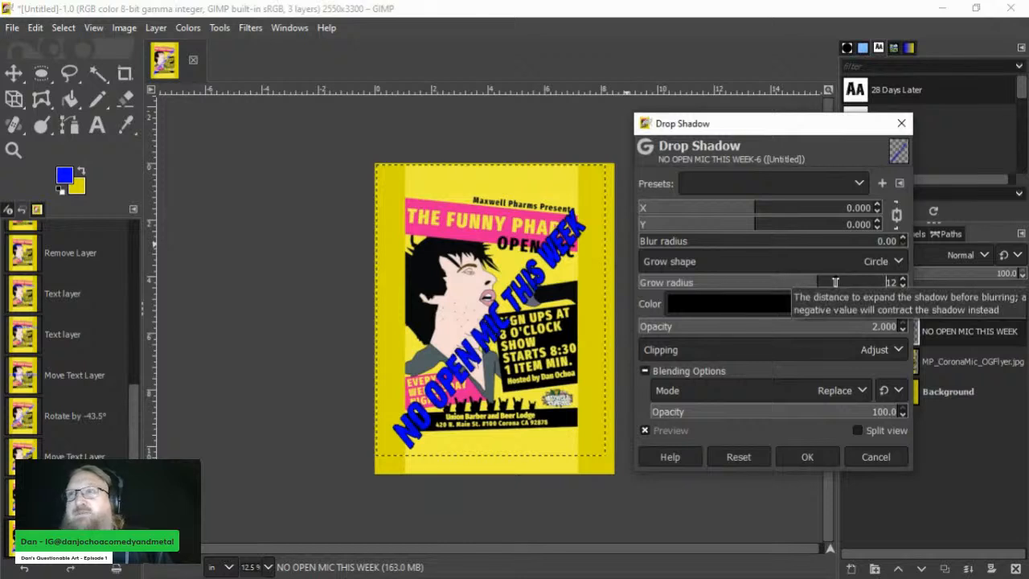
click(838, 277)
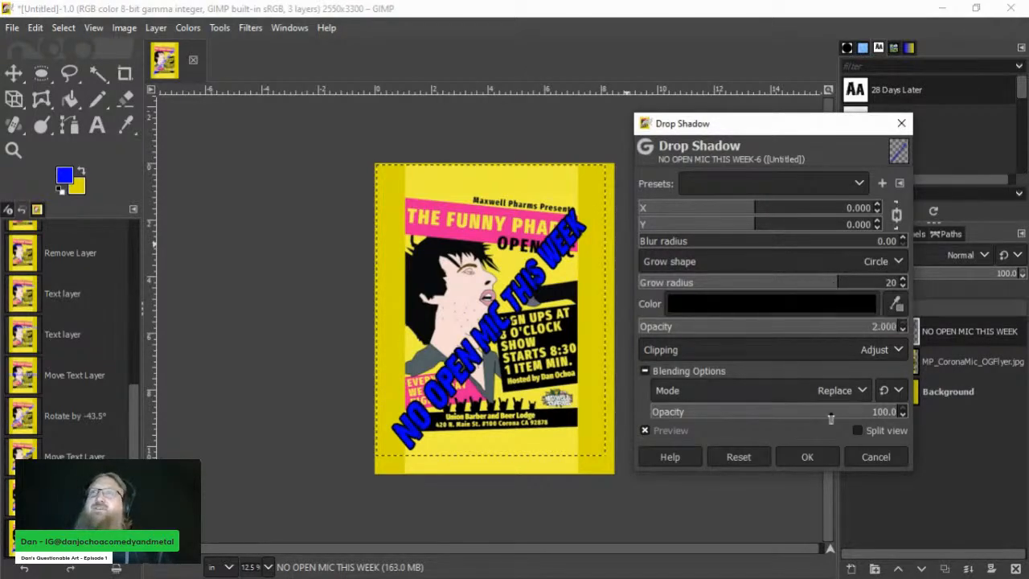
click(820, 457)
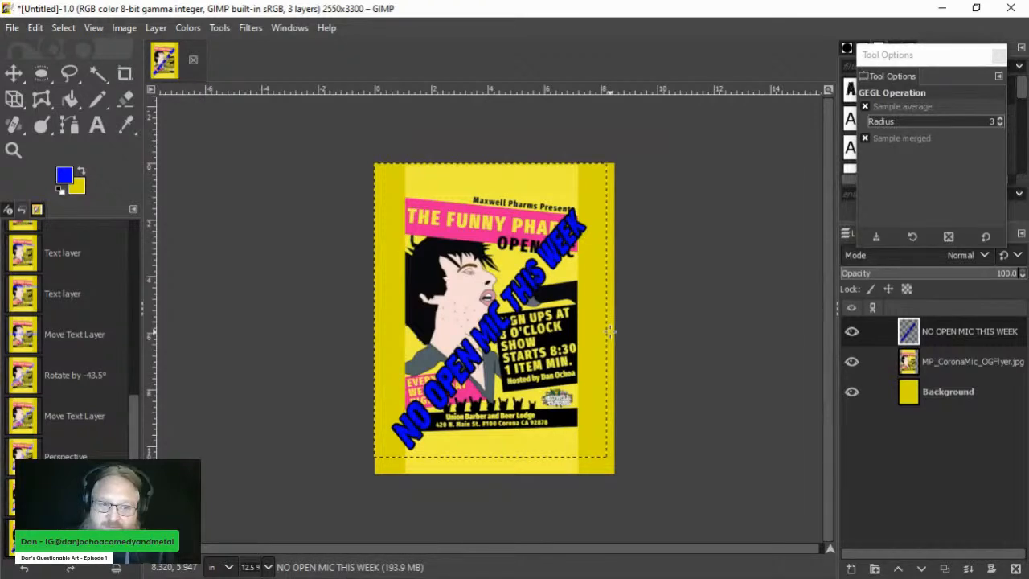
Step: Start a second Drop Shadow on the text layer with X and Y offsets of about 36.9 and the red color f00000
click(250, 28)
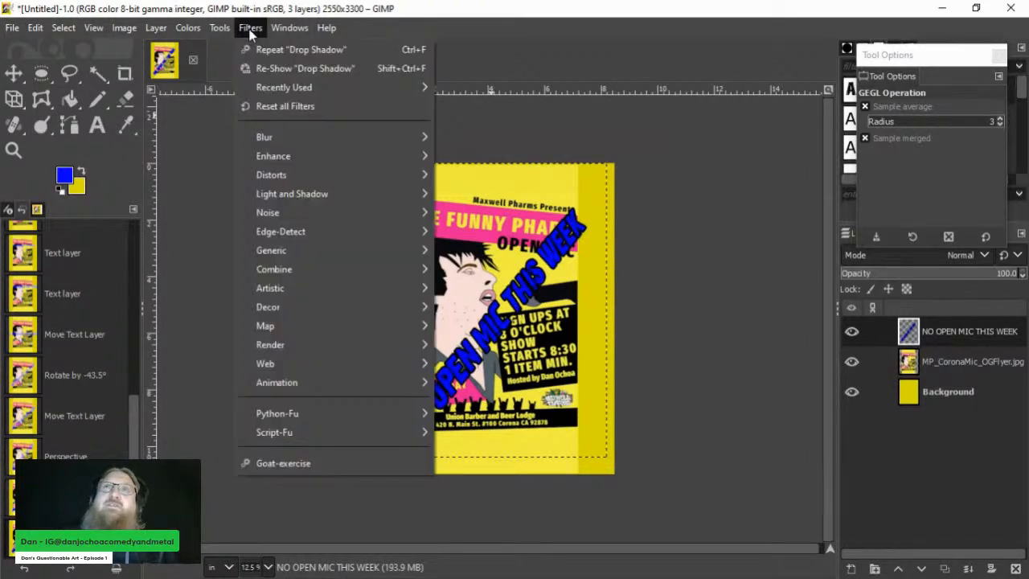
click(301, 66)
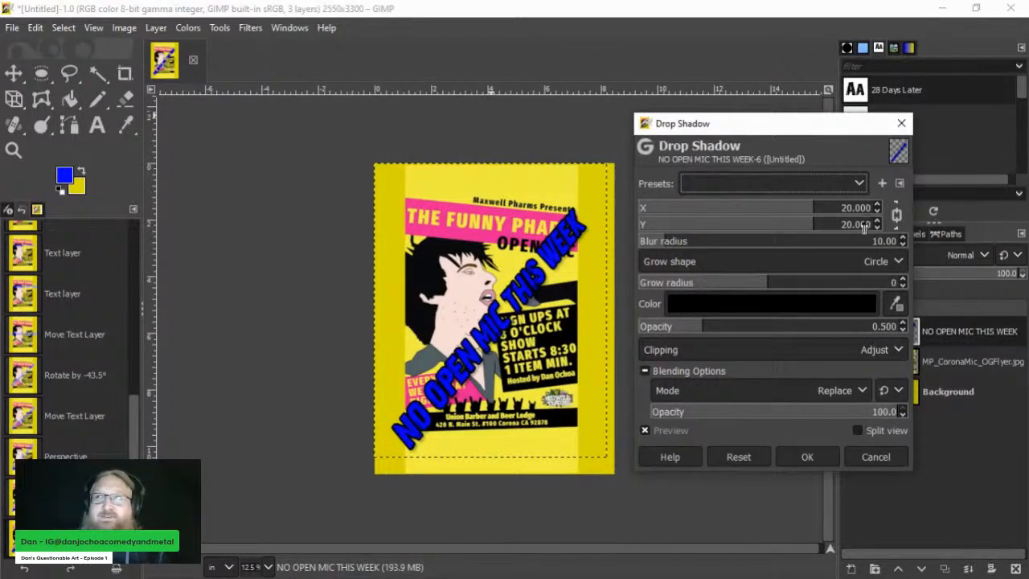
drag(863, 228, 863, 230)
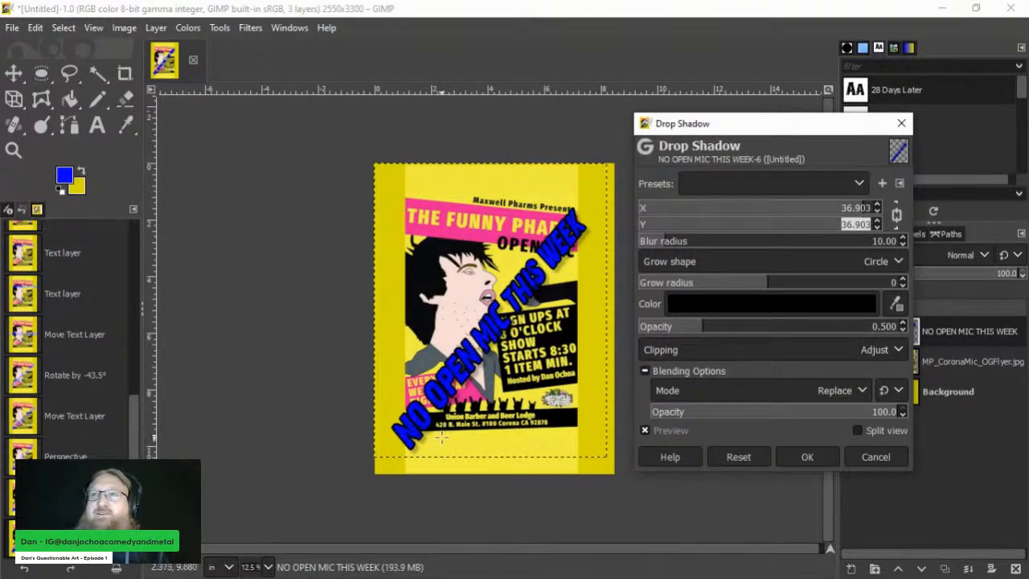
click(705, 307)
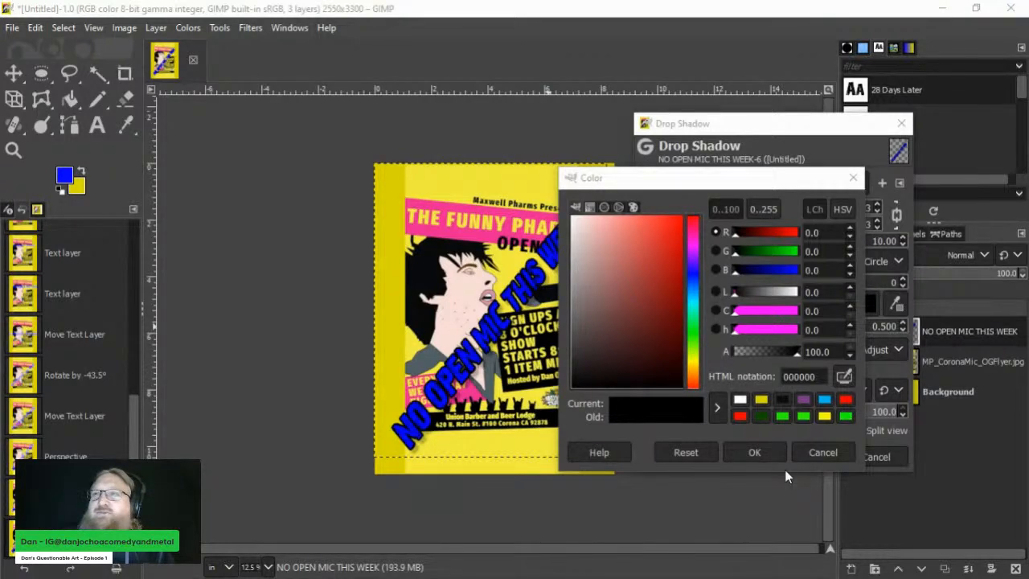
click(763, 452)
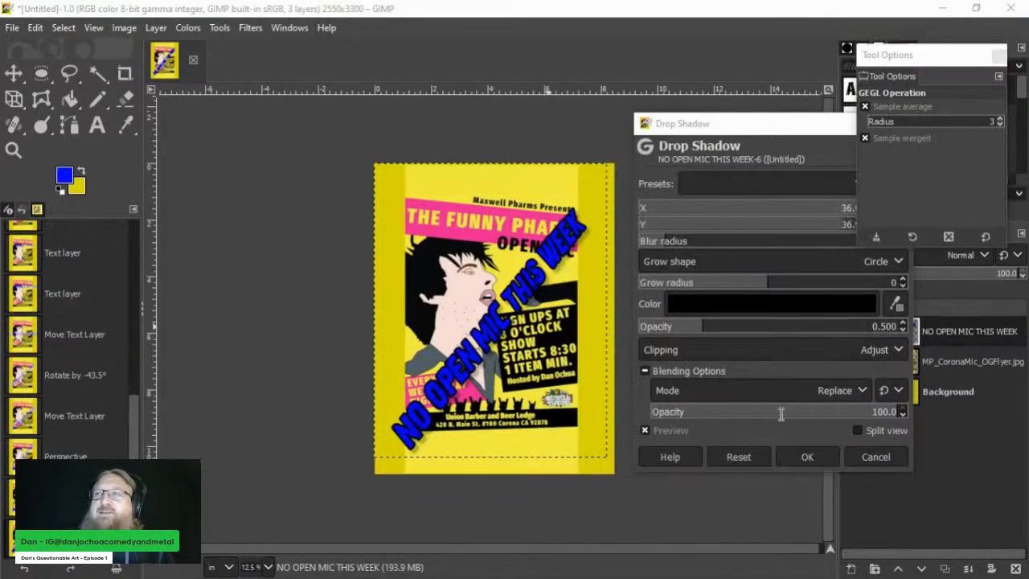
click(707, 303)
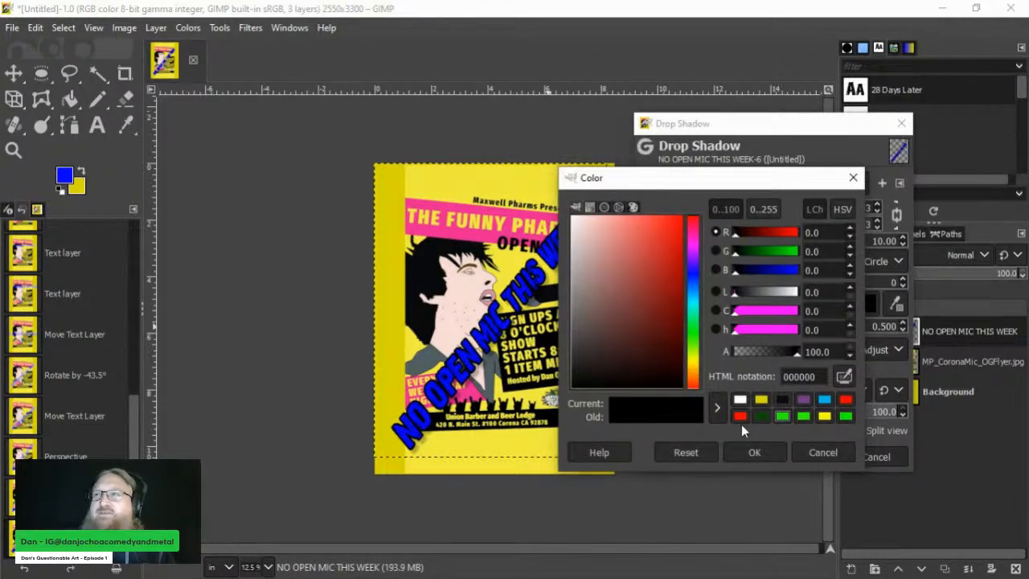
click(845, 401)
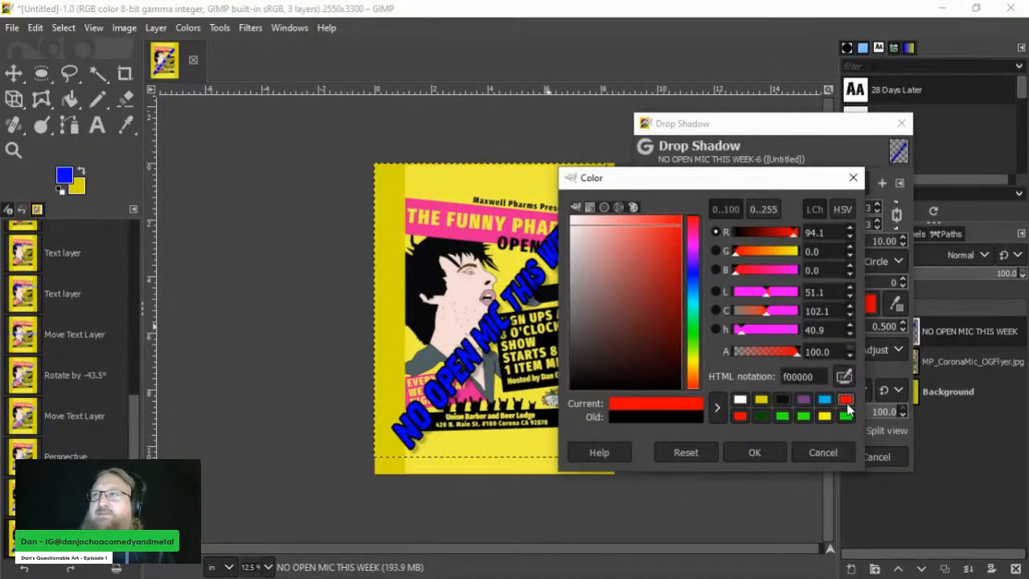
click(772, 452)
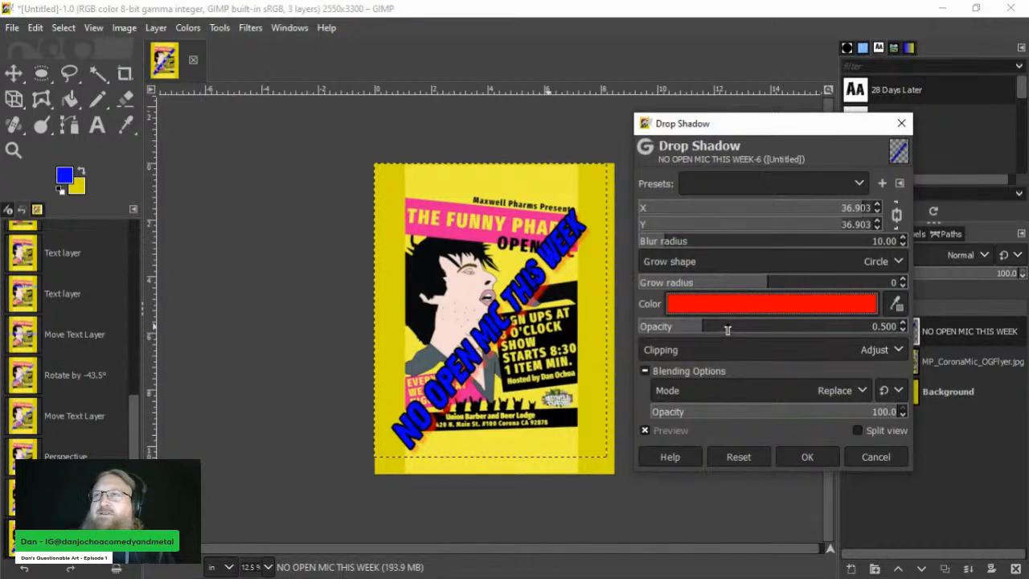
Step: Raise the red shadow's opacity to about 1.227 and shift its X and Y offsets to about -28.6
drag(726, 328, 797, 326)
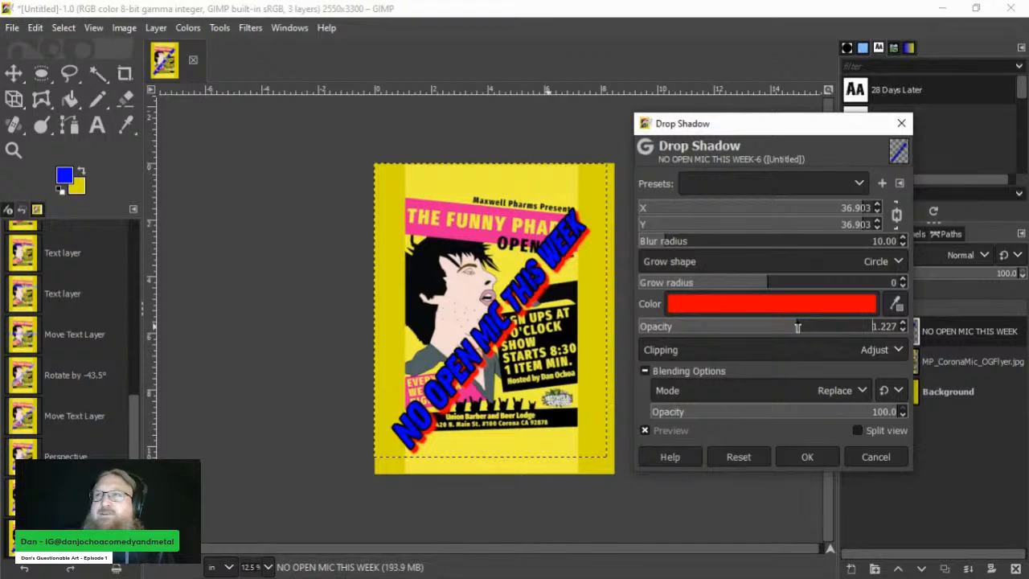
drag(871, 226, 676, 230)
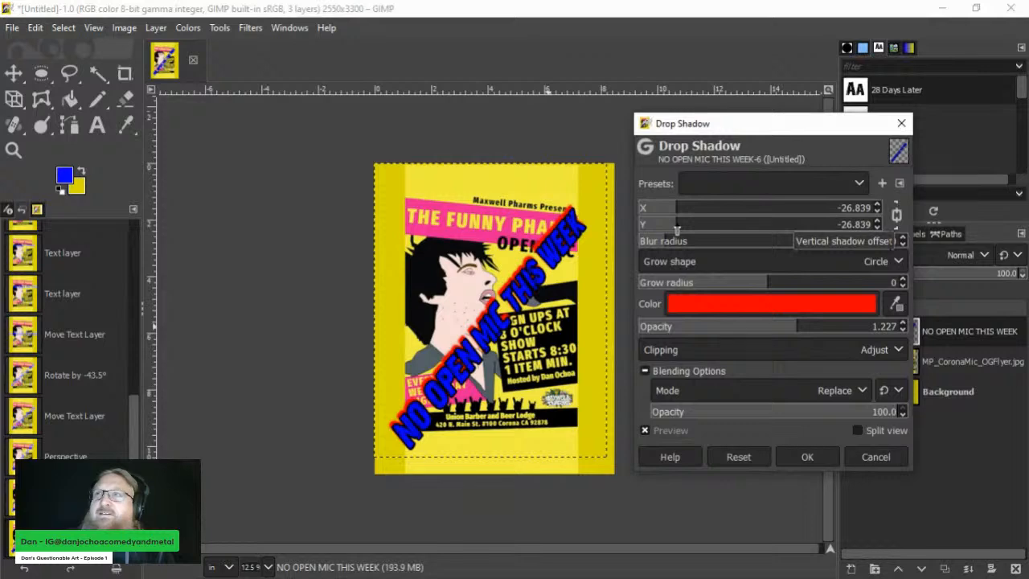
drag(677, 231, 671, 231)
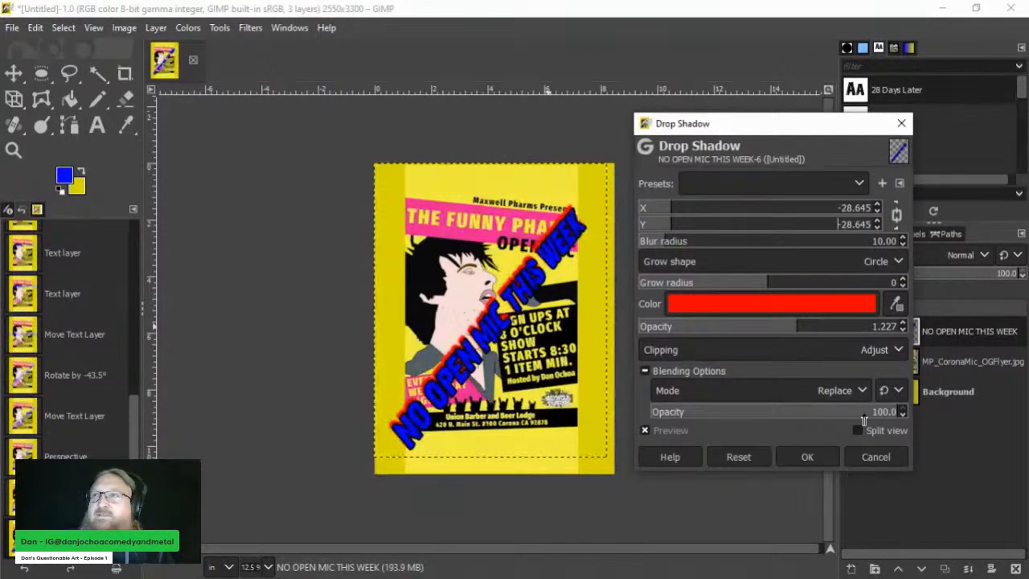
Step: Set the red shadow's blur radius to about 5.19 and grow radius to 15, apply it, and make Background the active layer
click(697, 241)
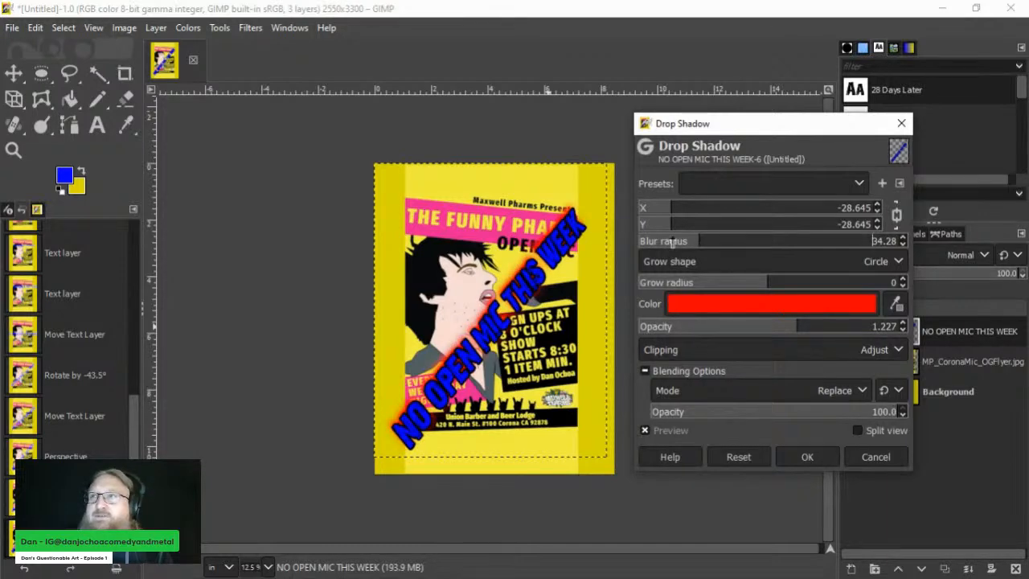
click(672, 241)
click(656, 241)
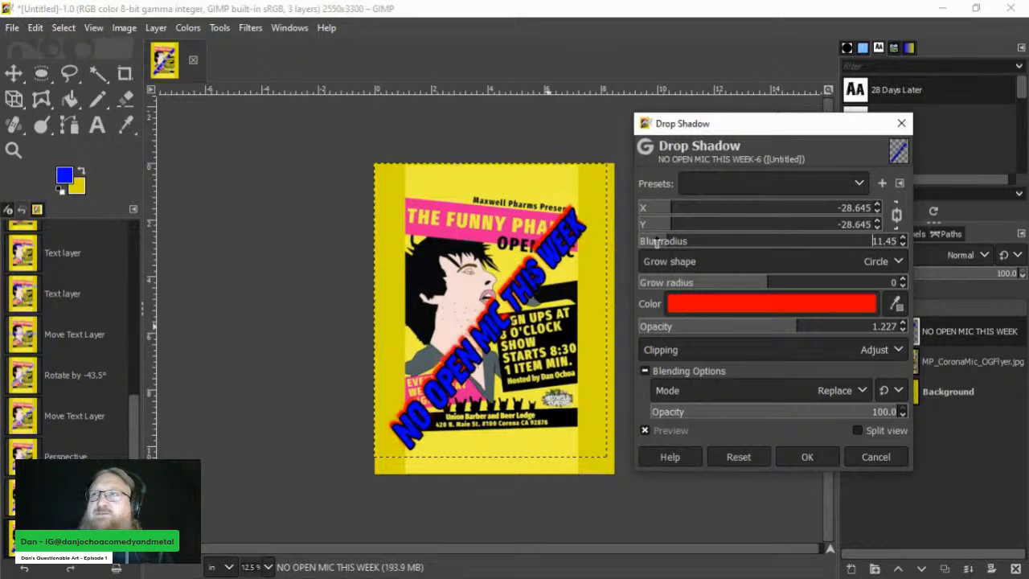
click(650, 241)
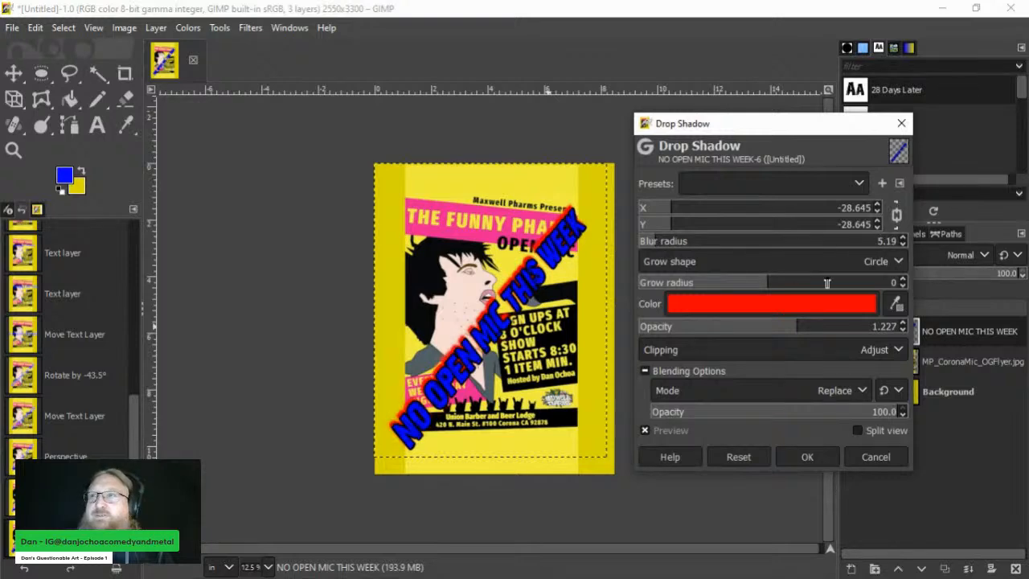
click(827, 283)
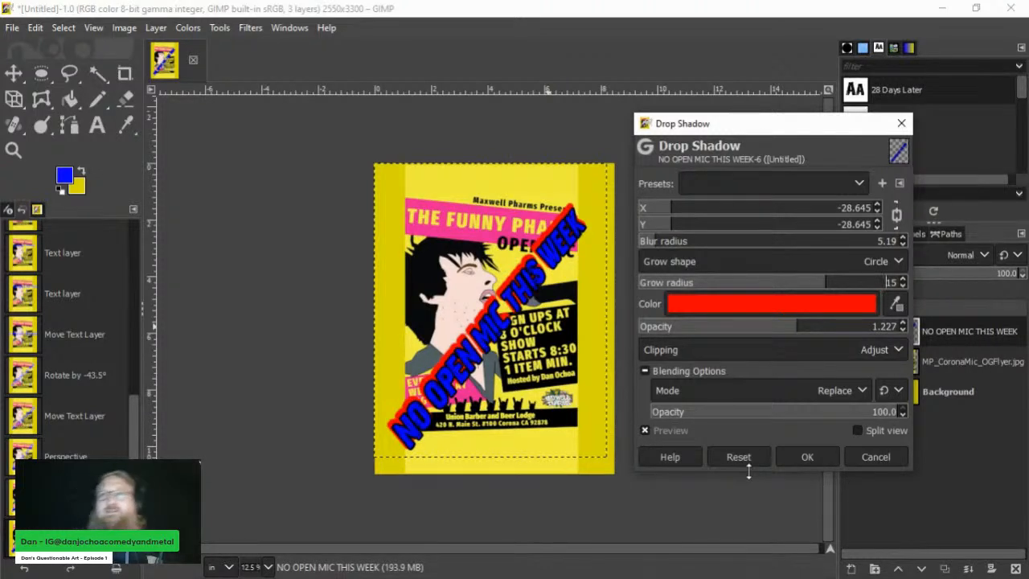
click(828, 453)
click(913, 398)
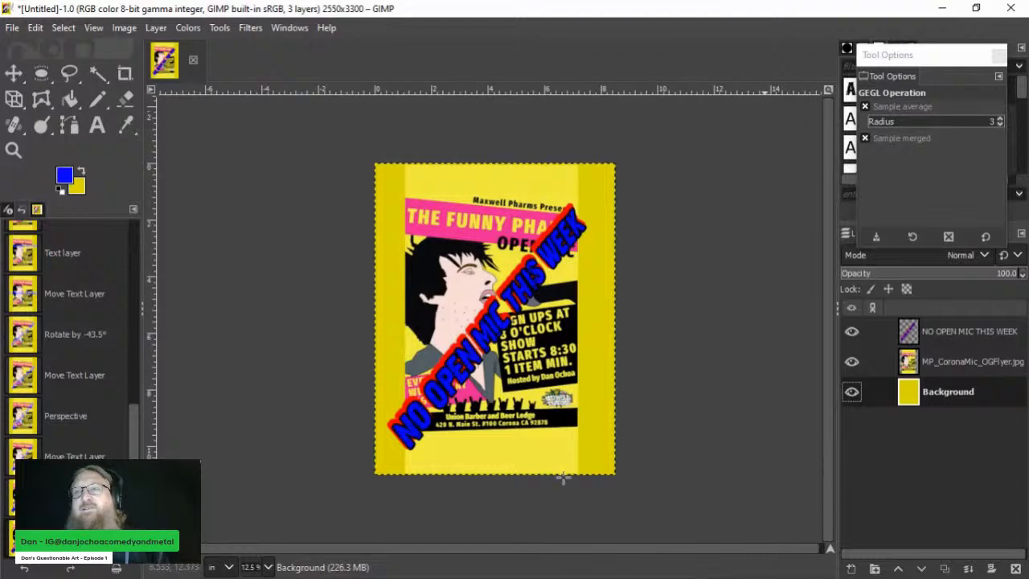
Step: Start saving the poster under a new name, choosing Pictures/ComedyPromos/ReusedPictures as the destination folder
click(12, 27)
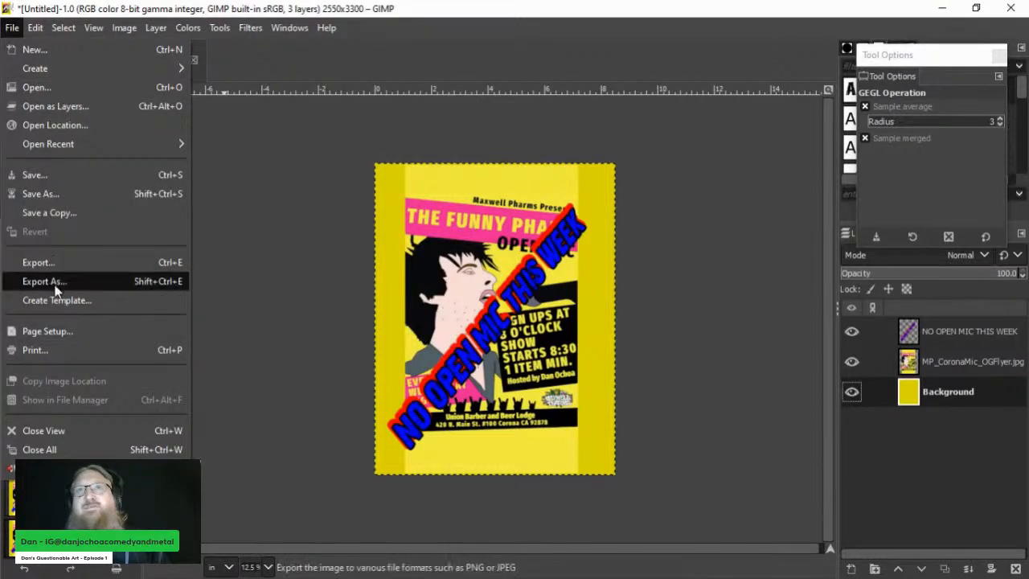
click(40, 194)
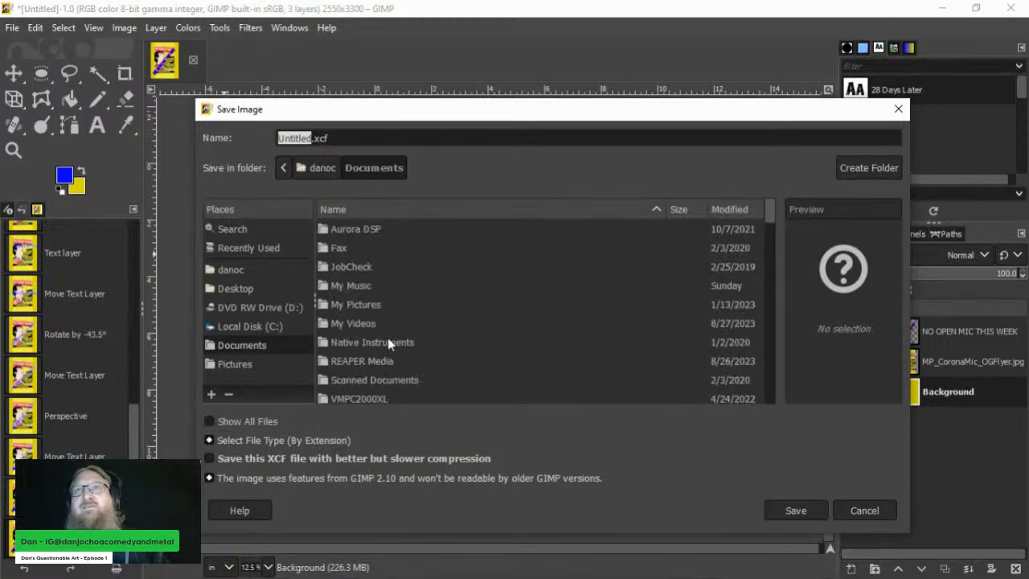
click(233, 363)
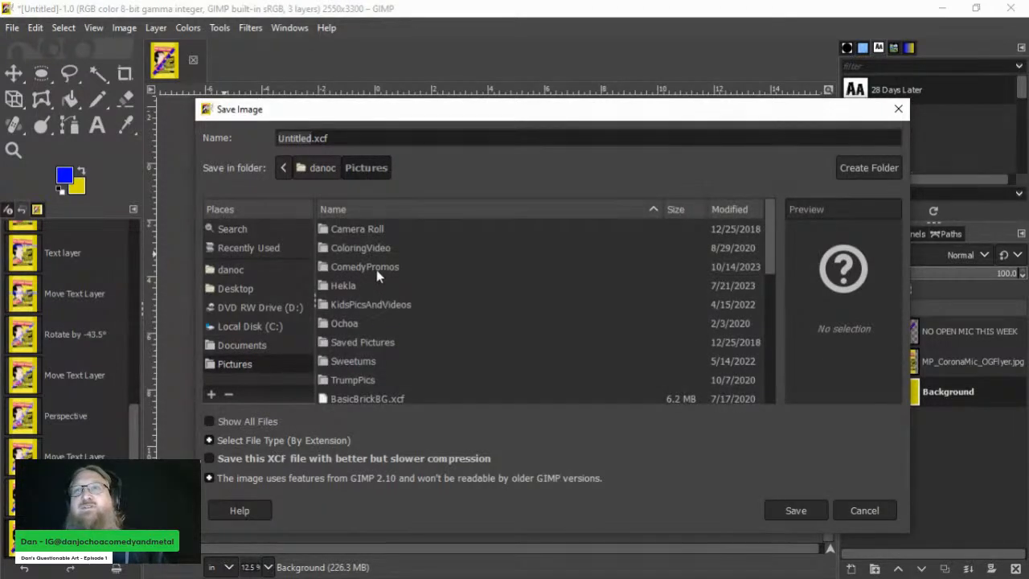
double_click(376, 269)
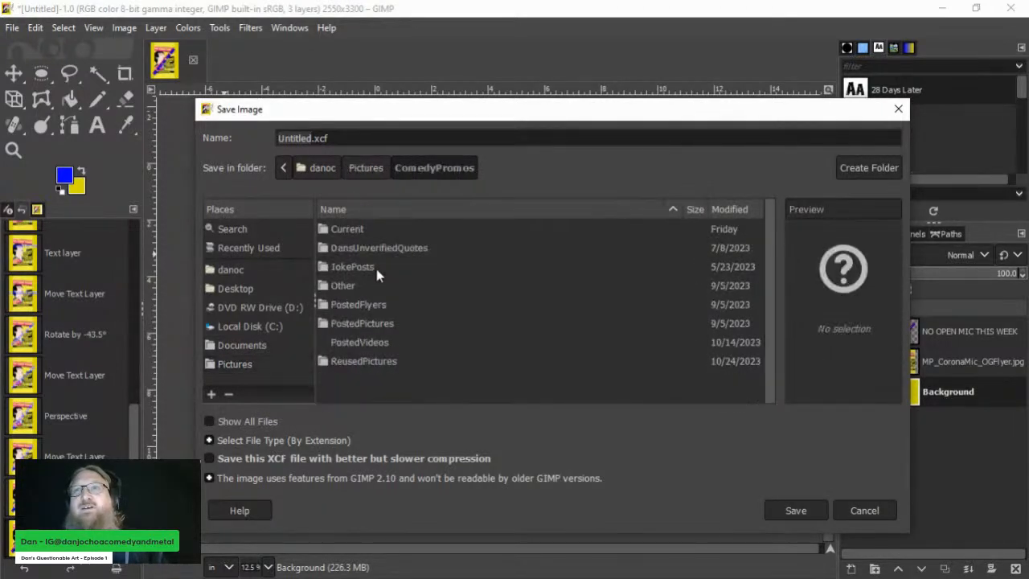
click(370, 361)
double_click(369, 361)
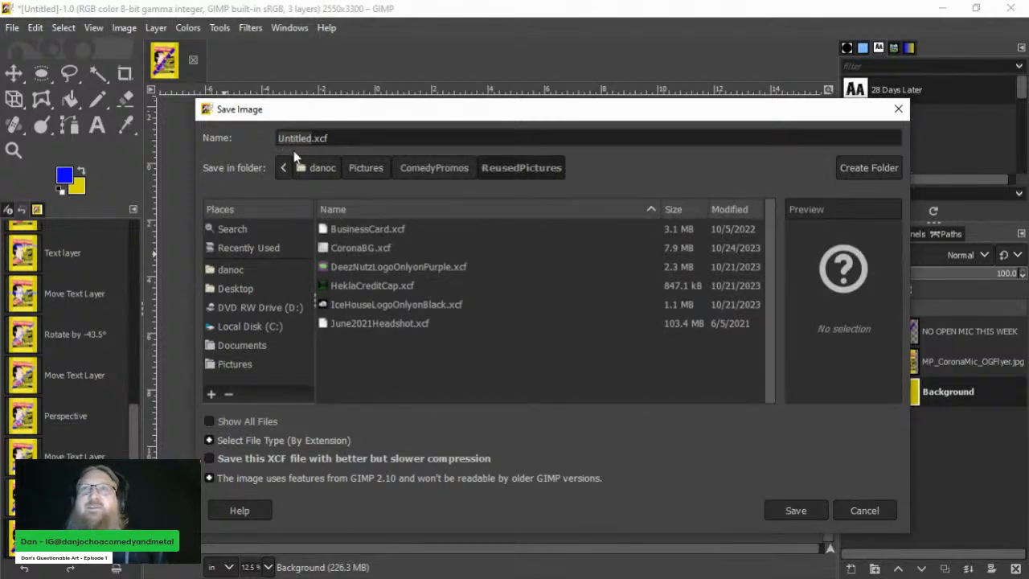
Step: Clear the placeholder file name in front of the .xcf extension
double_click(294, 138)
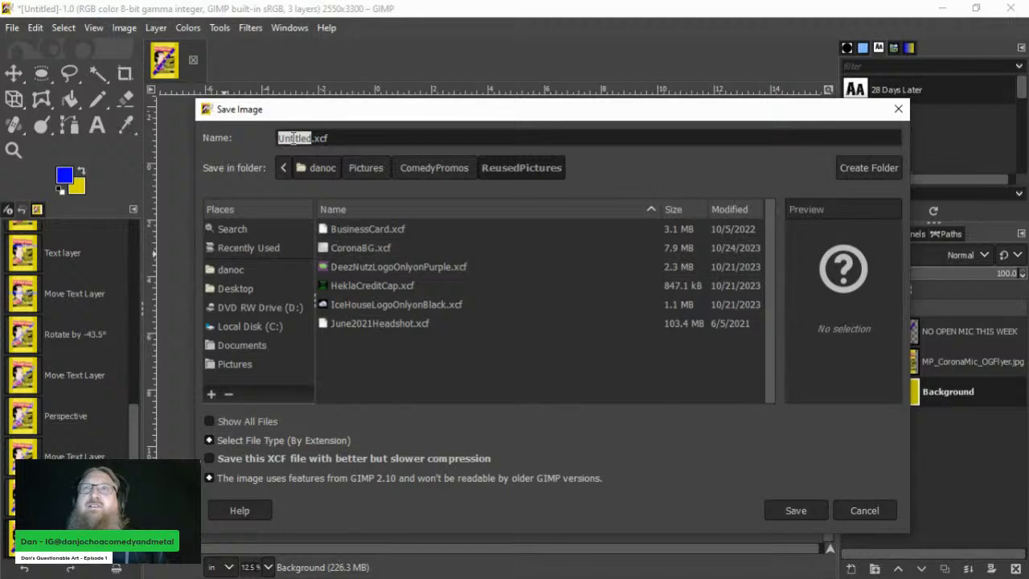
click(293, 138)
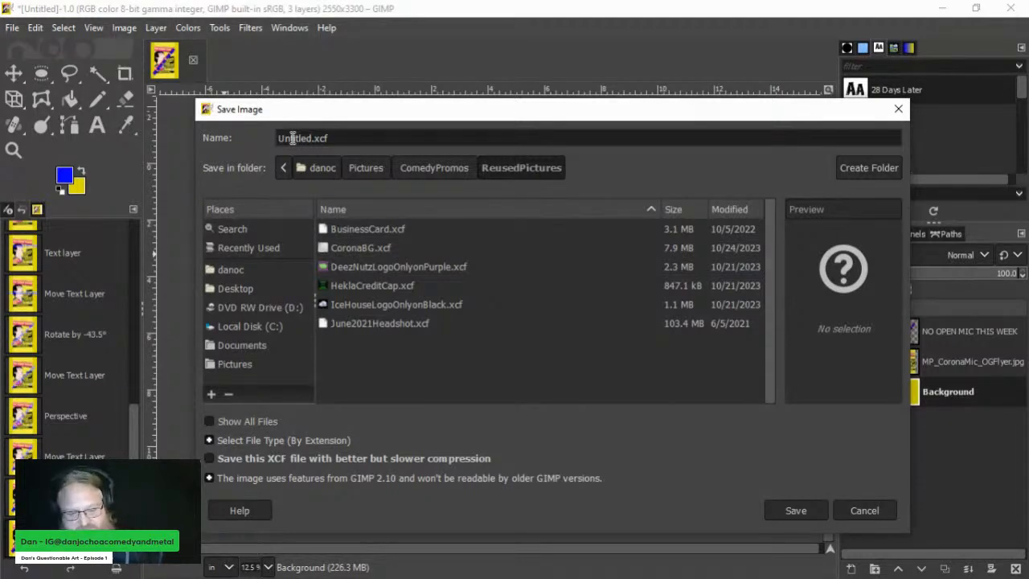
text(NOOPen)
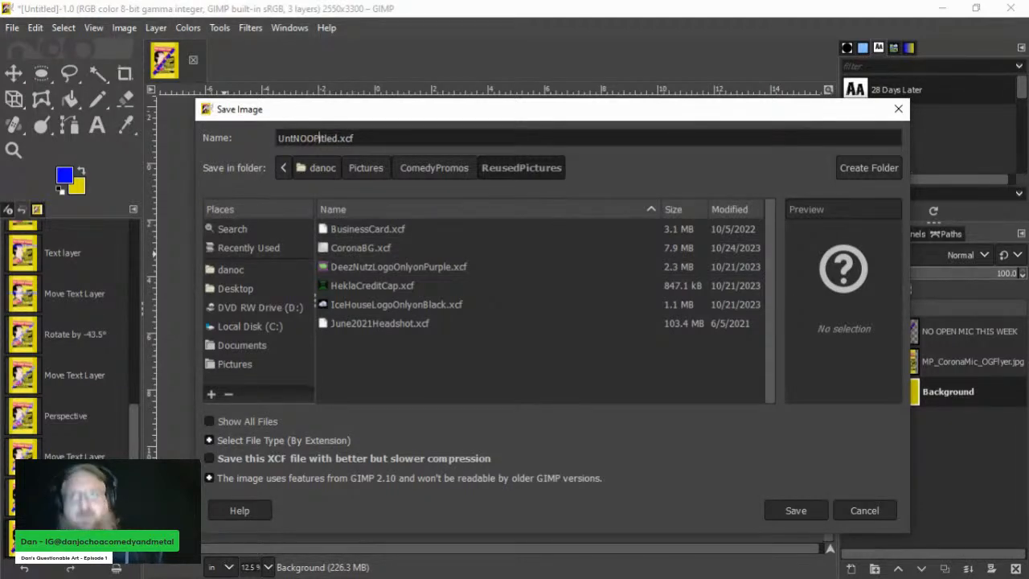
key(BackSpace)
key(BackSpace)
key(BackSpace)
key(BackSpace)
key(BackSpace)
key(BackSpace)
key(BackSpace)
key(BackSpace)
key(BackSpace)
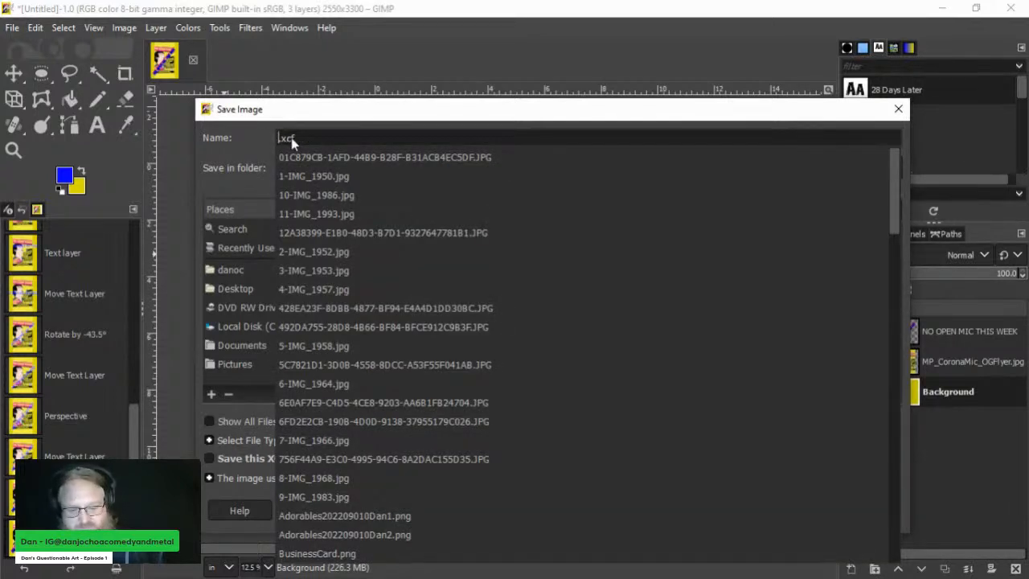
Step: Name the file UBBL_NoOpenMic.xcf and save it in the ReusedPictures folder
text(UB)
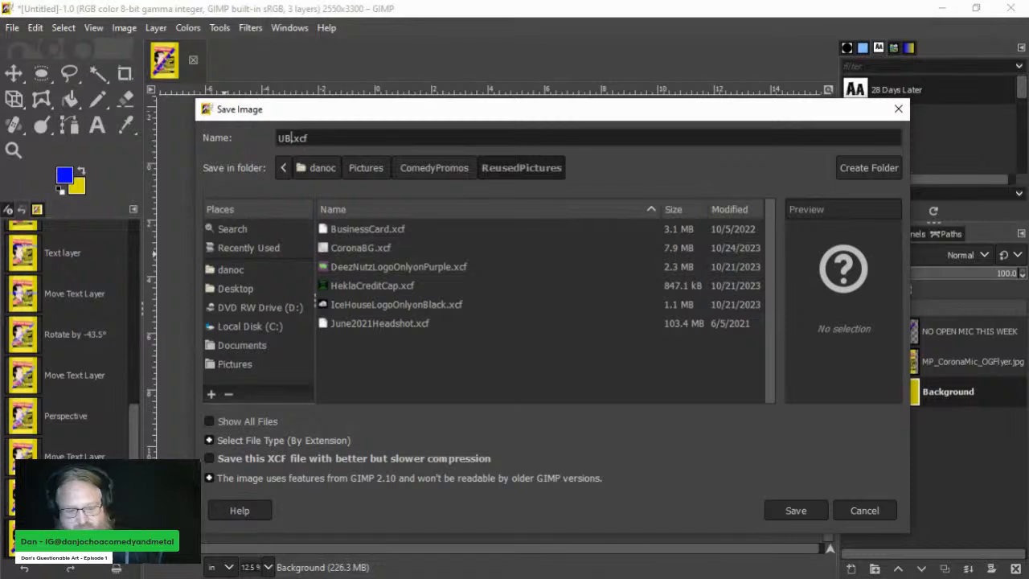
text(BL)
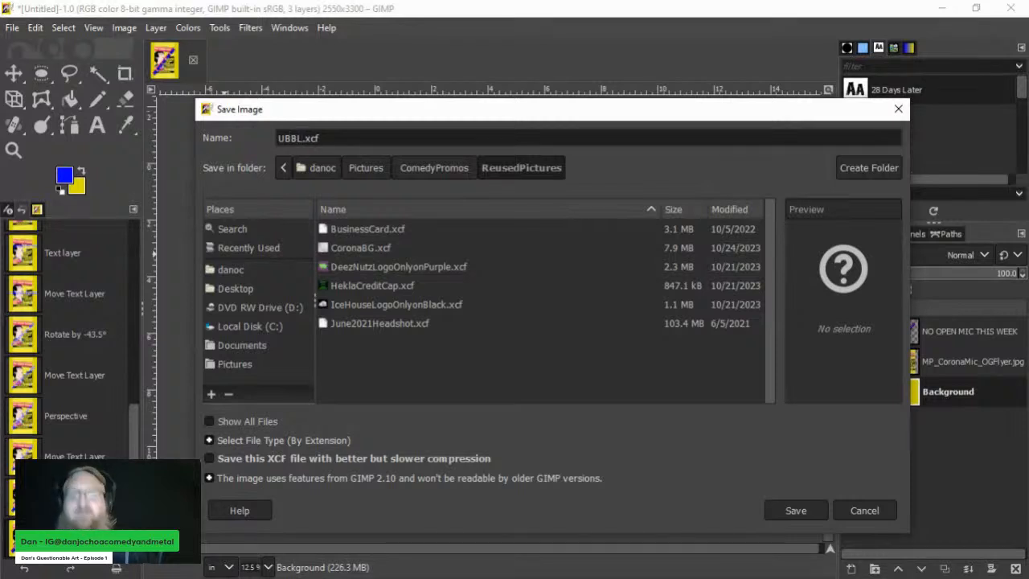
text(_NoO)
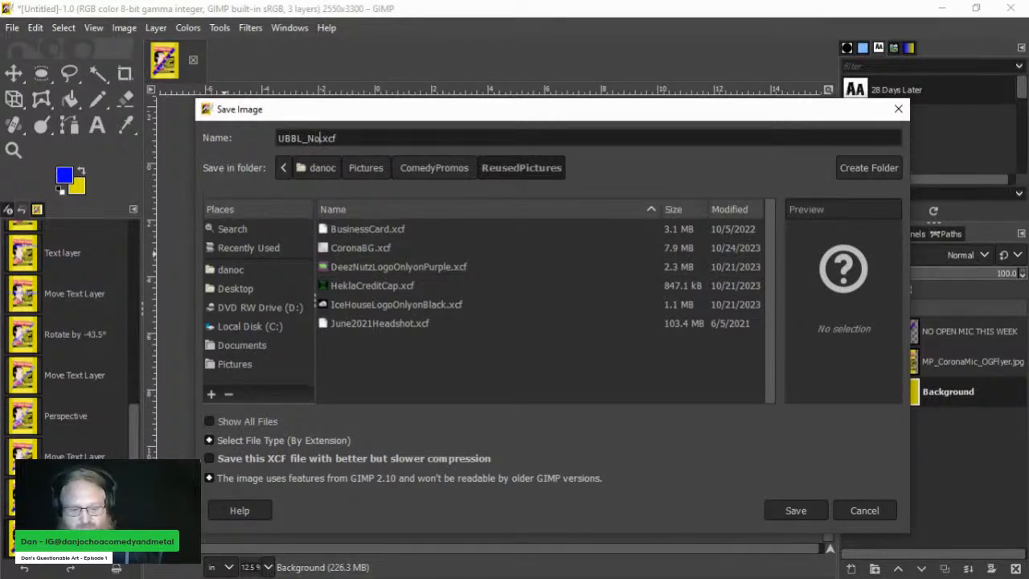
text(penMic)
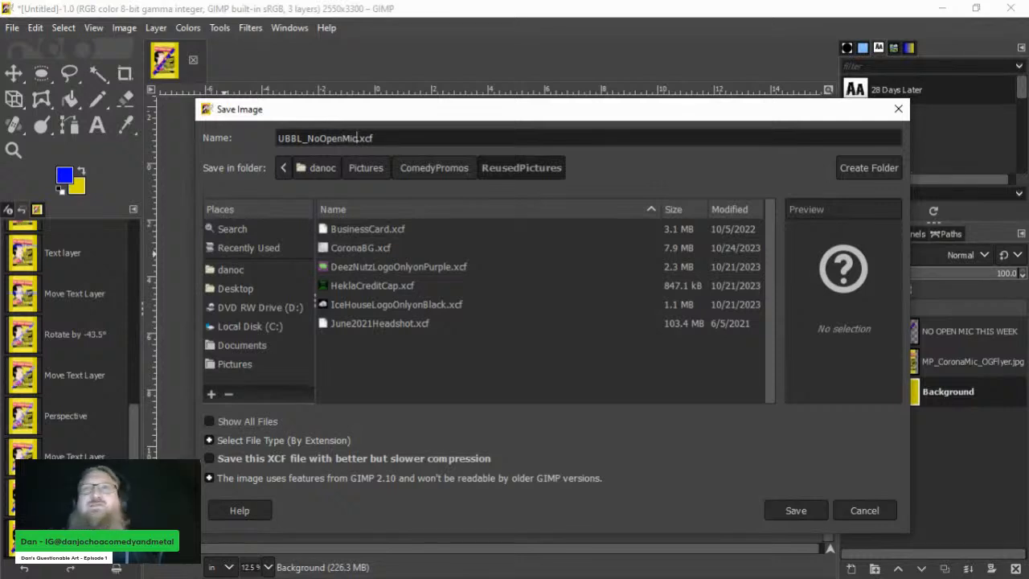
double_click(289, 141)
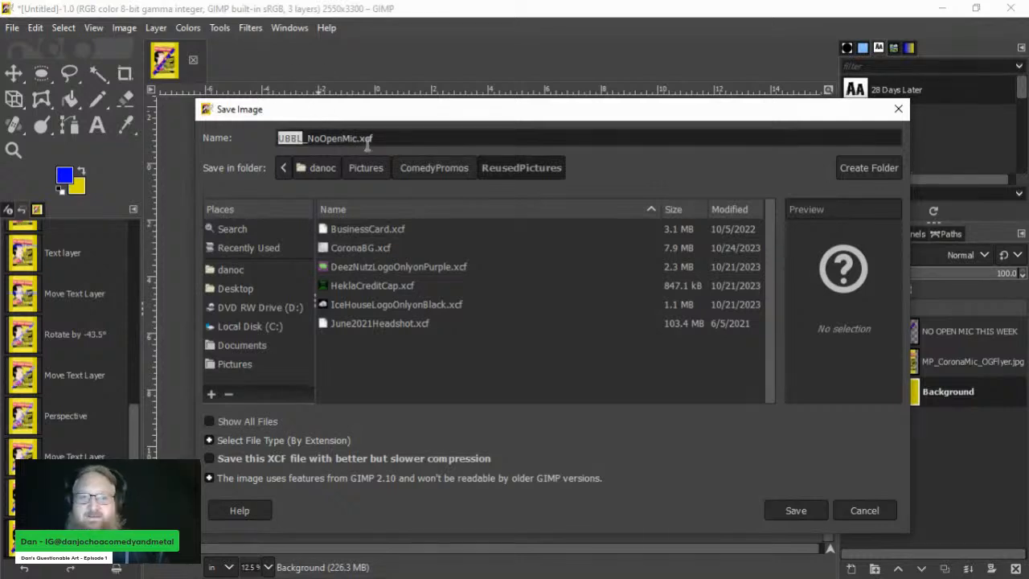
click(328, 139)
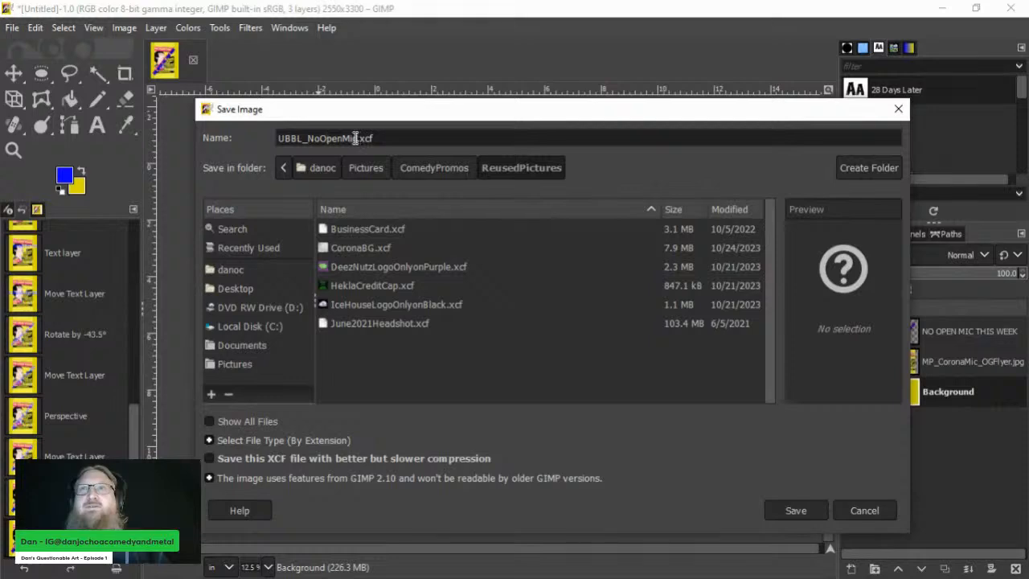
drag(356, 138, 270, 140)
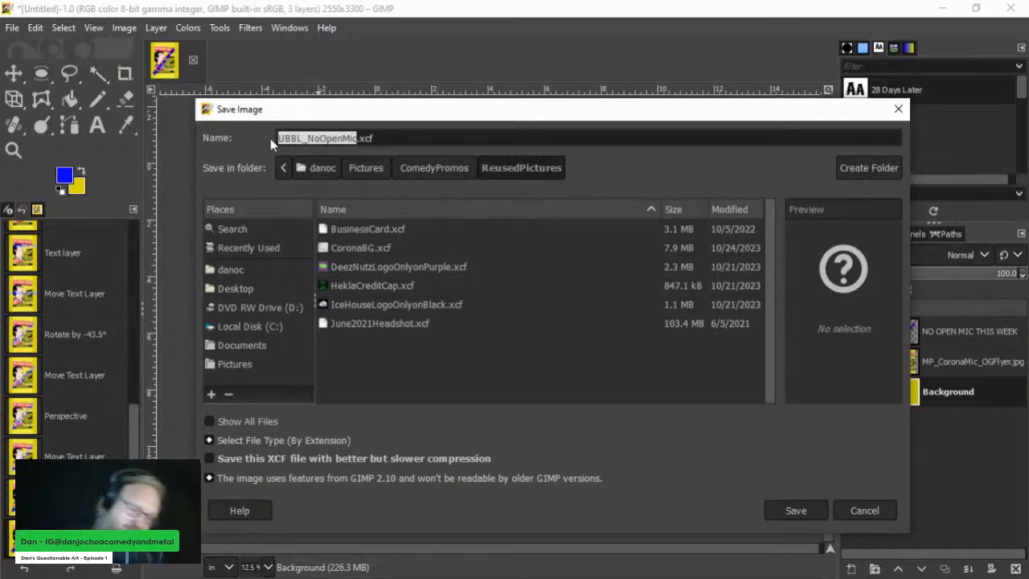
click(795, 511)
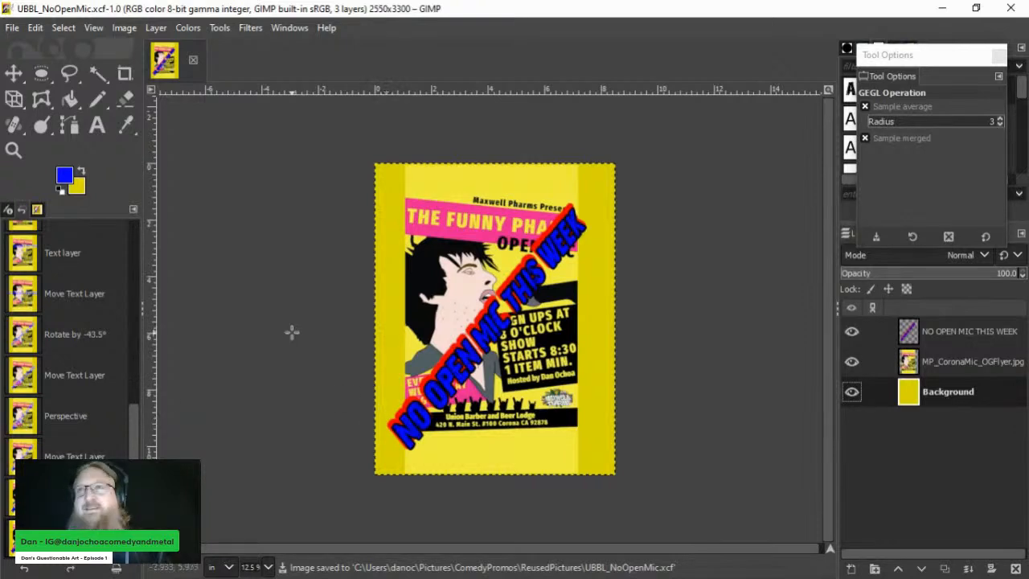
Step: Export the poster as UBBL_NoOpenMic.png into Pictures/ComedyPromos/ReusedPictures, keeping the offered PNG settings
click(12, 28)
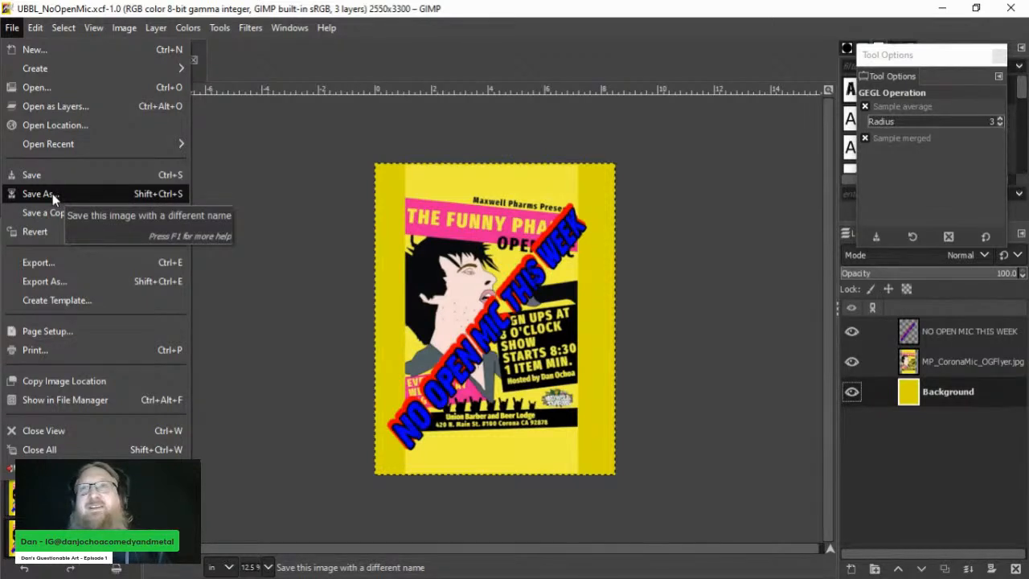
click(51, 280)
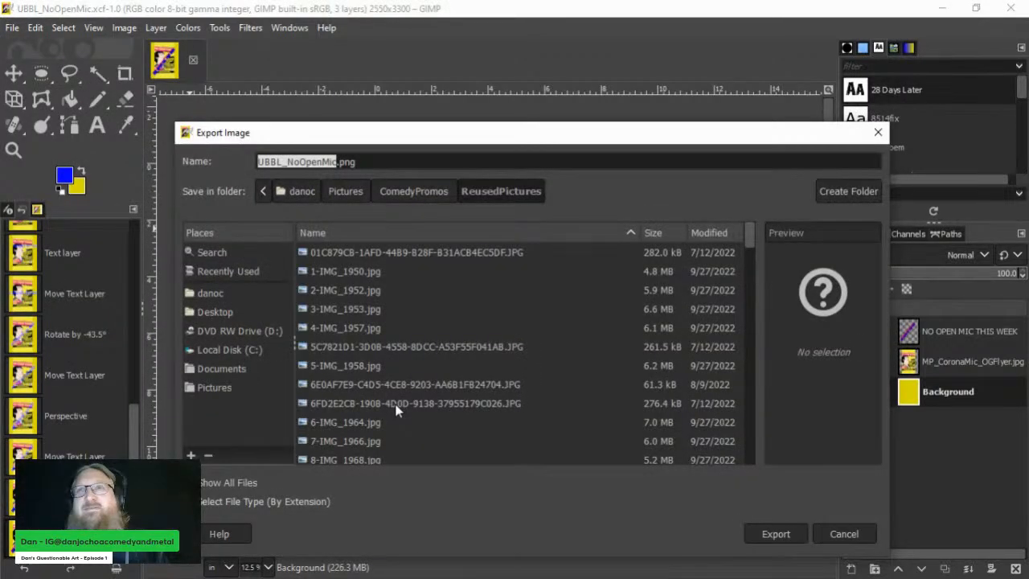
click(215, 388)
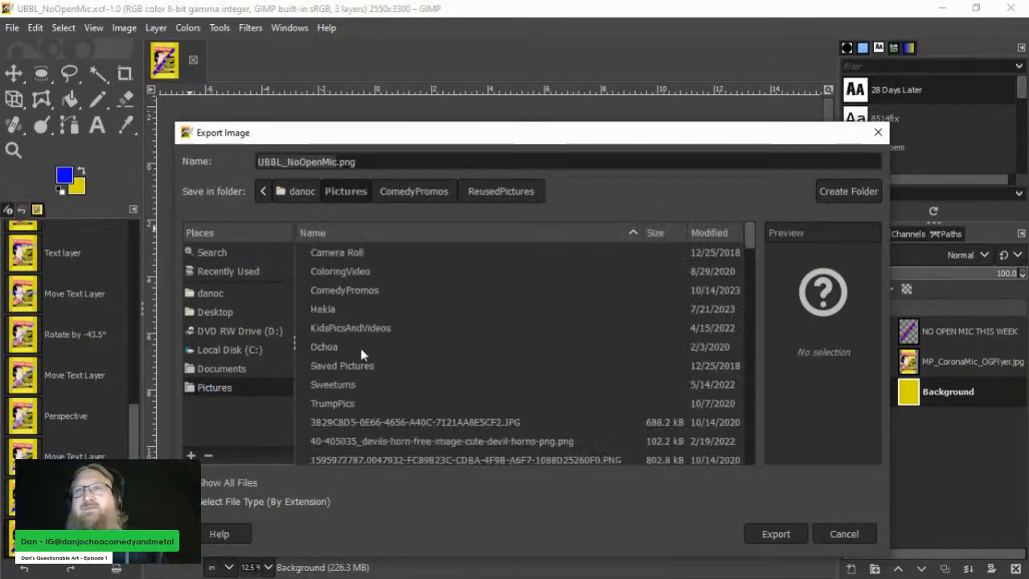
double_click(332, 291)
double_click(343, 385)
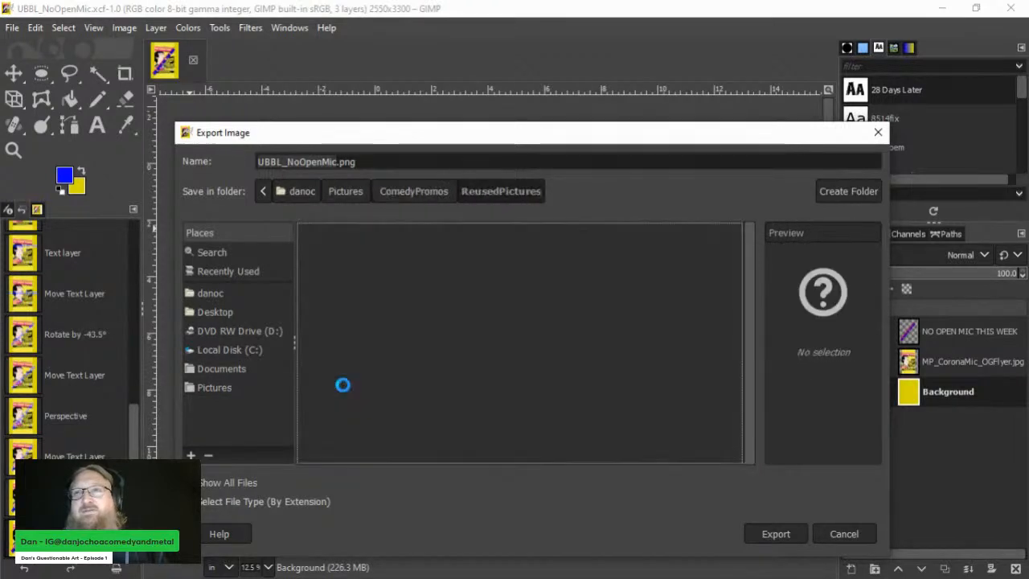
click(778, 534)
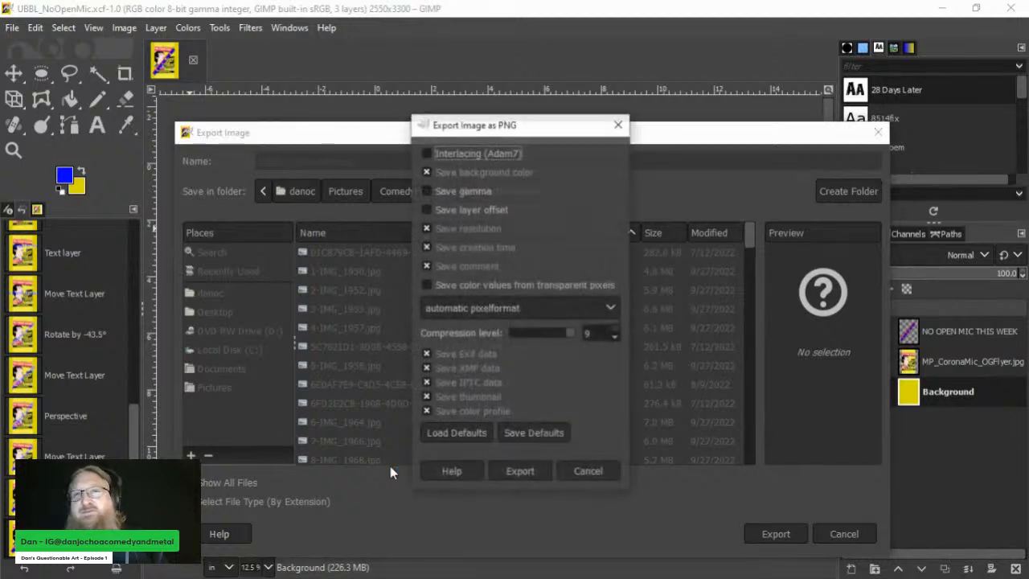
click(518, 472)
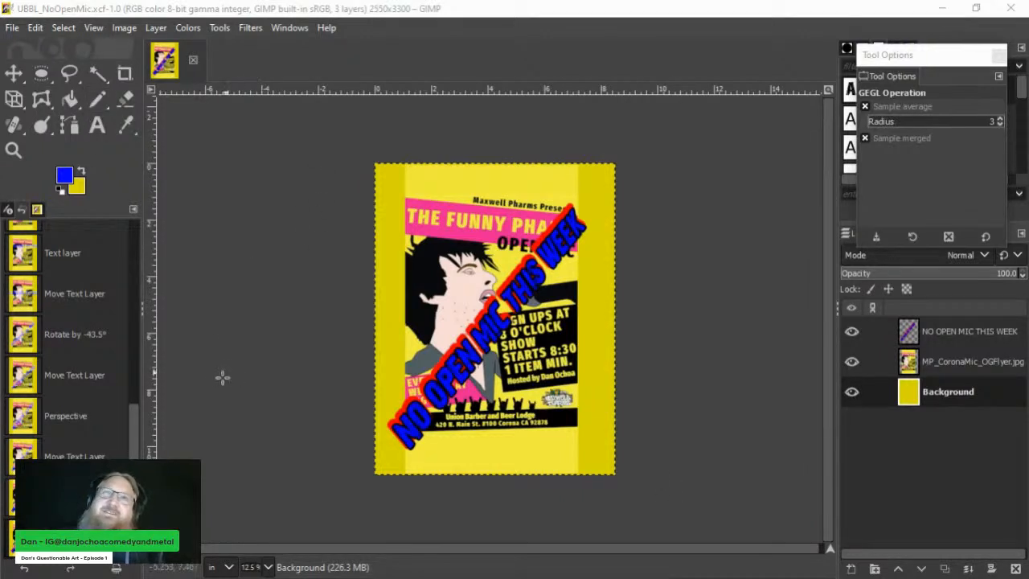
Step: Look back through the poster's undo history and close the poster image
scroll(143, 404, up, 3)
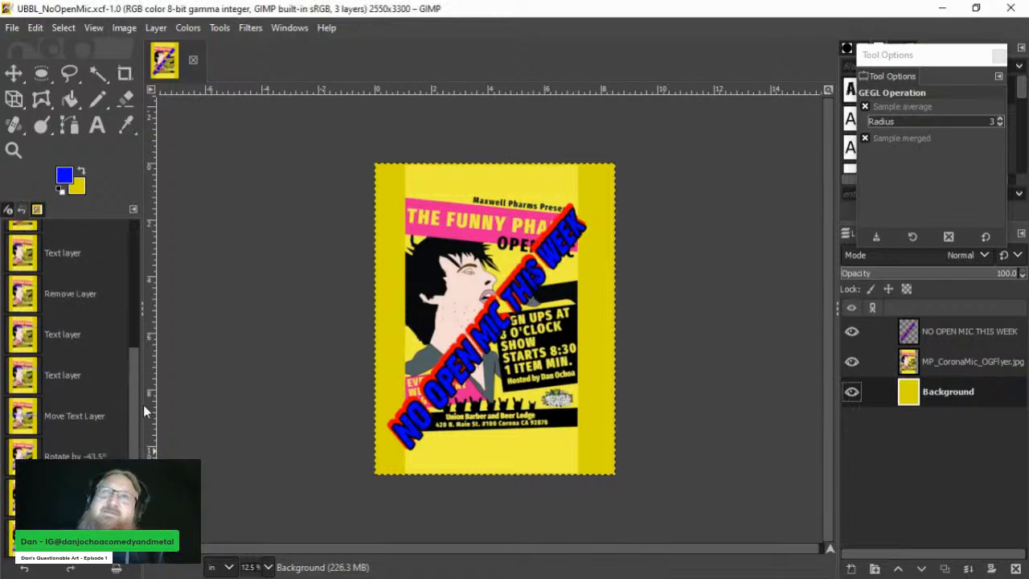
scroll(144, 404, up, 5)
click(193, 60)
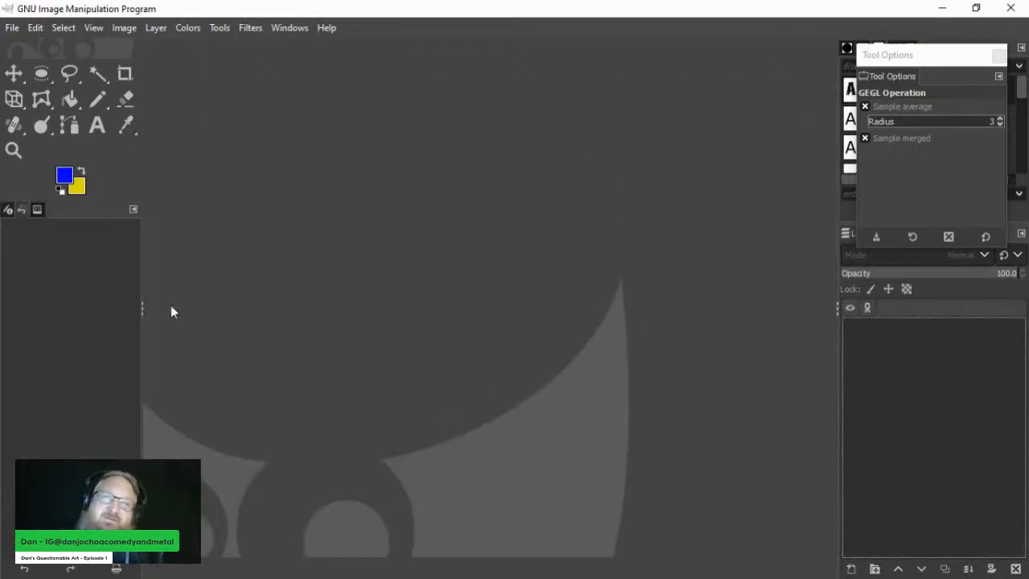
Step: Create a new image from the CD cover (300 ppi) template
click(14, 28)
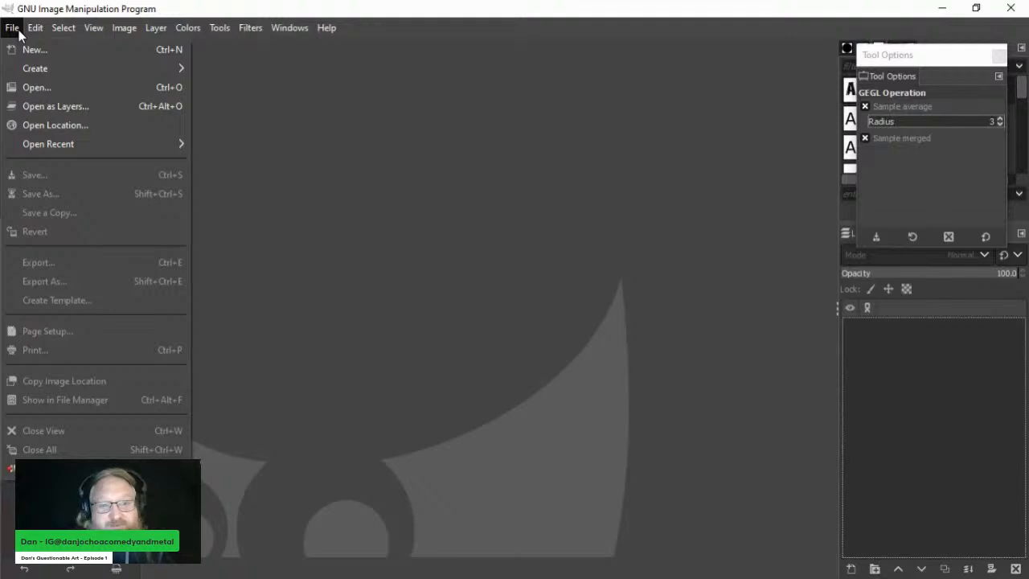
click(18, 32)
click(16, 32)
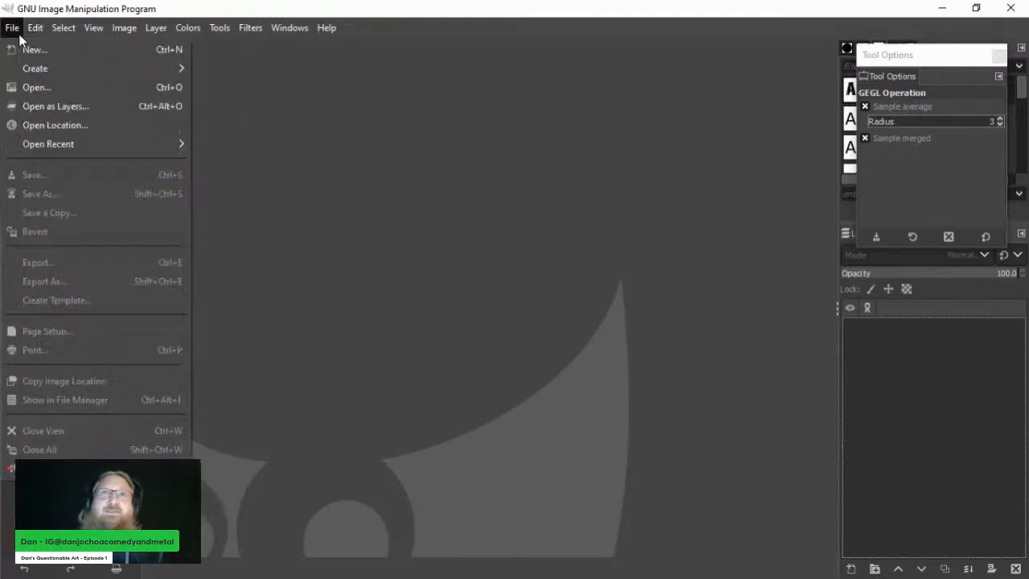
click(17, 50)
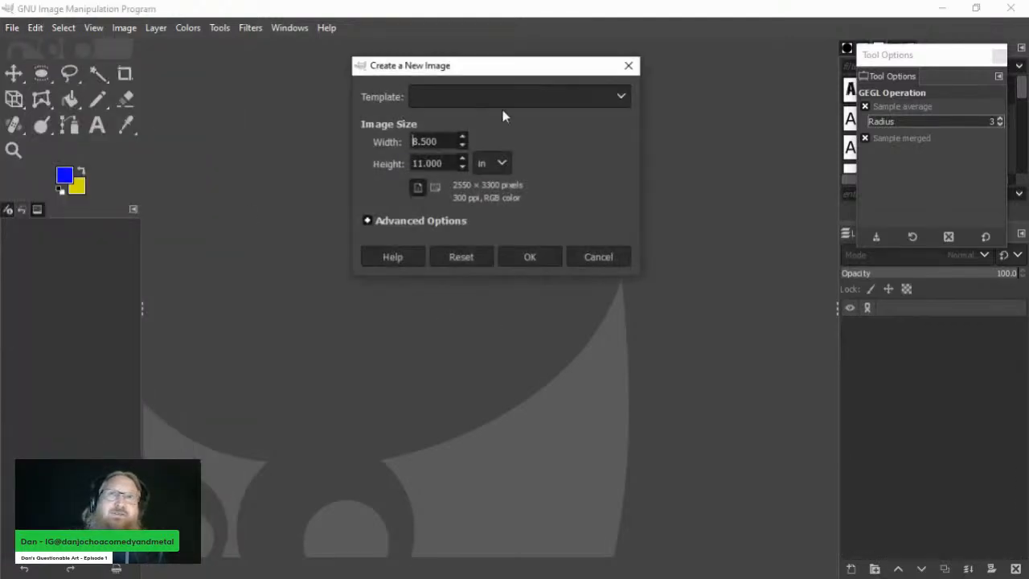
click(488, 97)
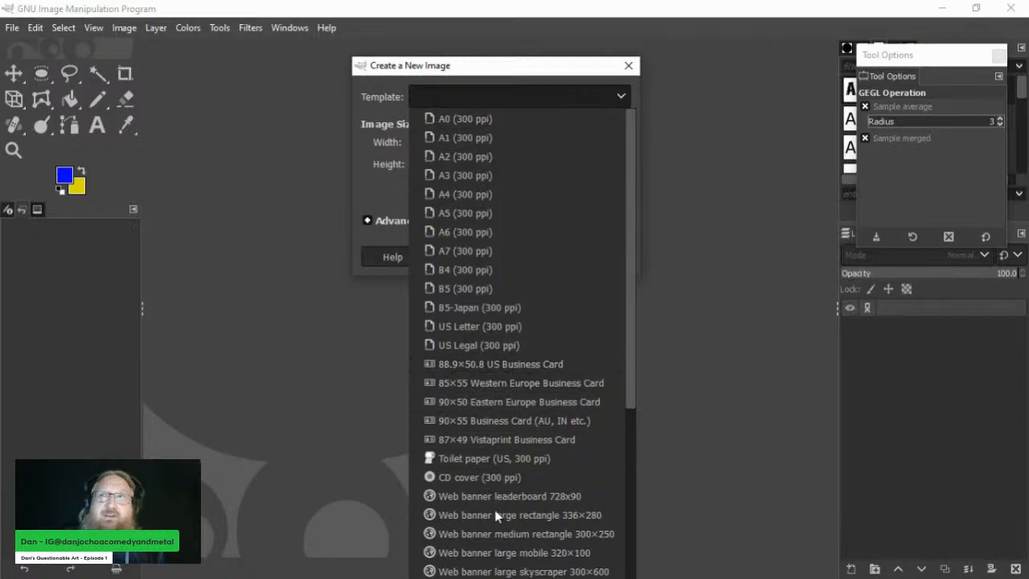
click(491, 483)
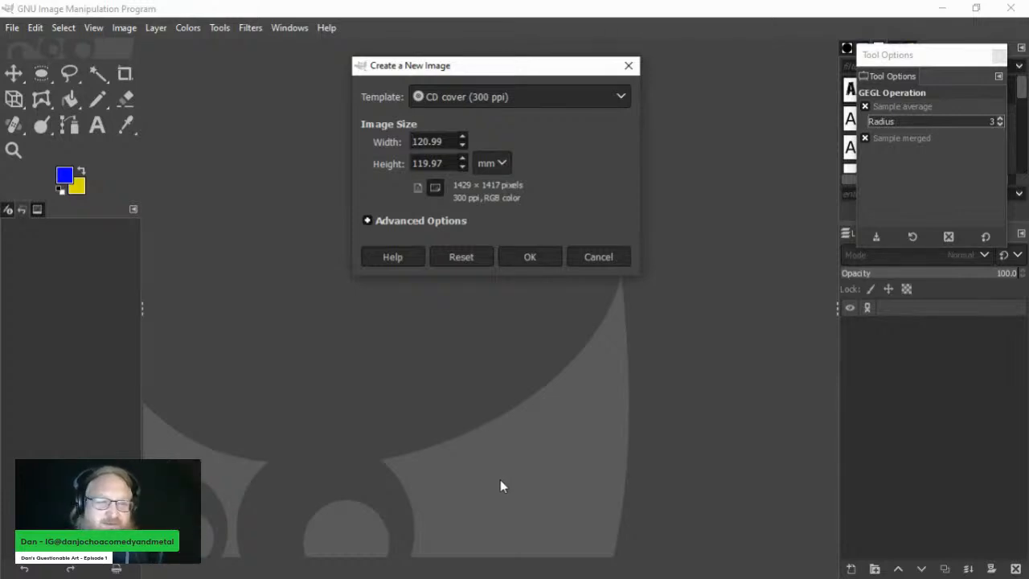
click(527, 258)
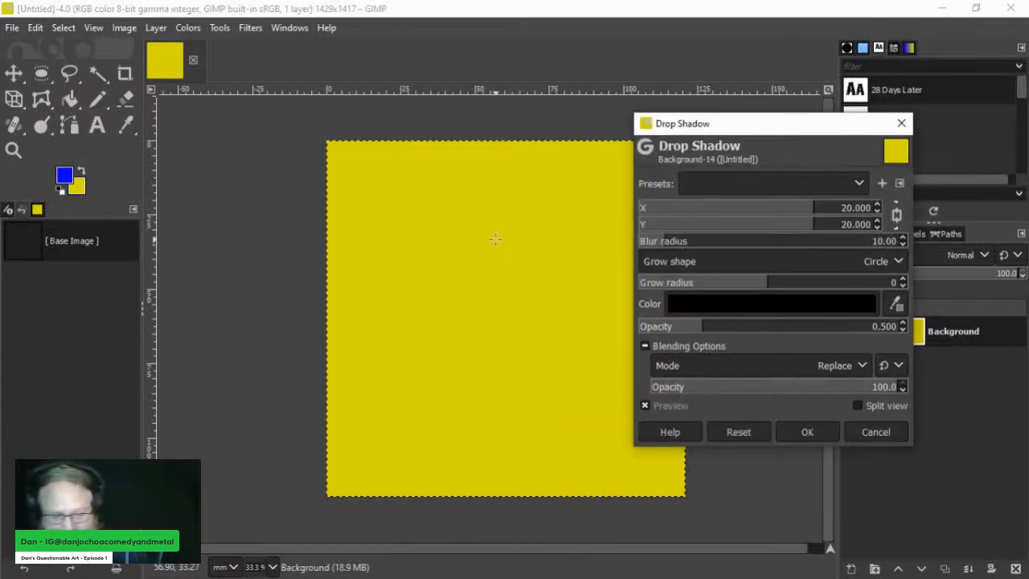
Step: Dismiss the Drop Shadow filter, switch to the Move tool and paste the copied underwater whale photo onto the CD cover canvas
click(880, 432)
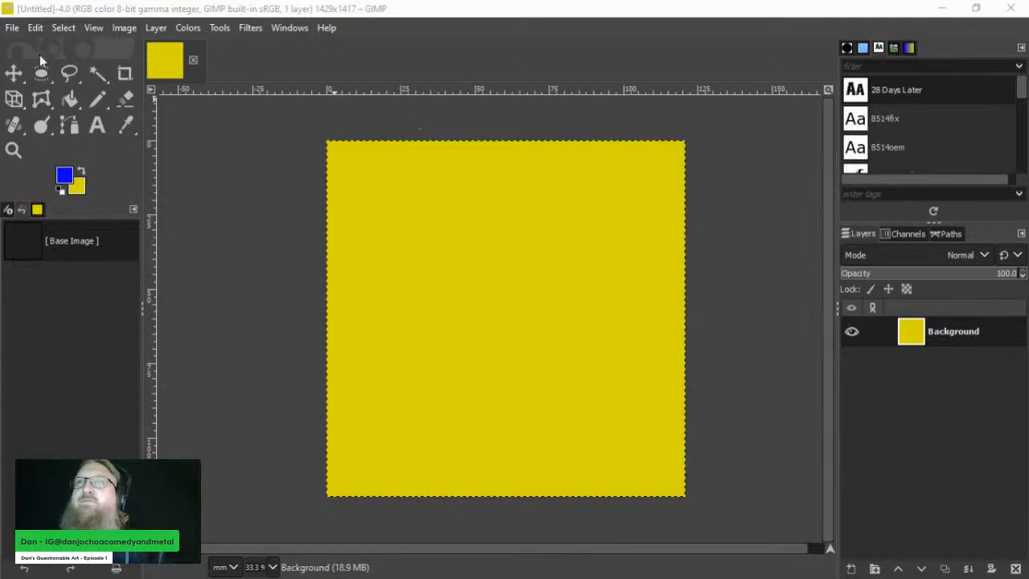
double_click(14, 73)
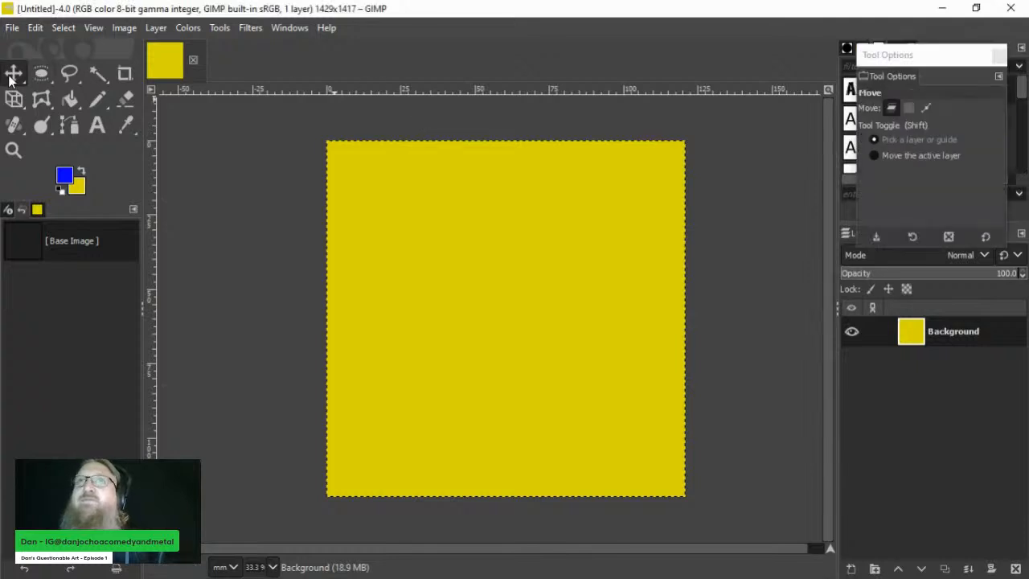
click(359, 249)
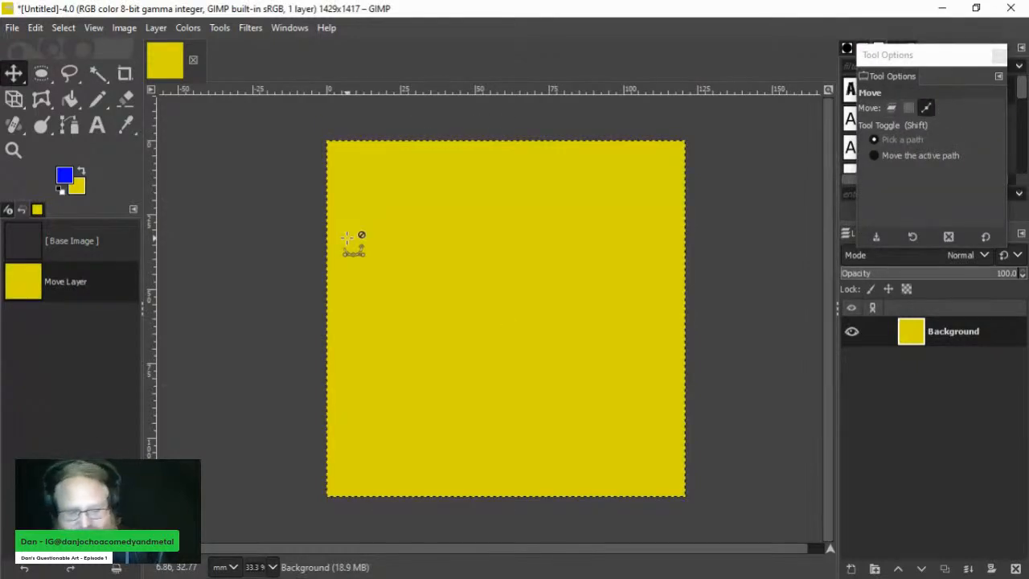
key(ctrl+v)
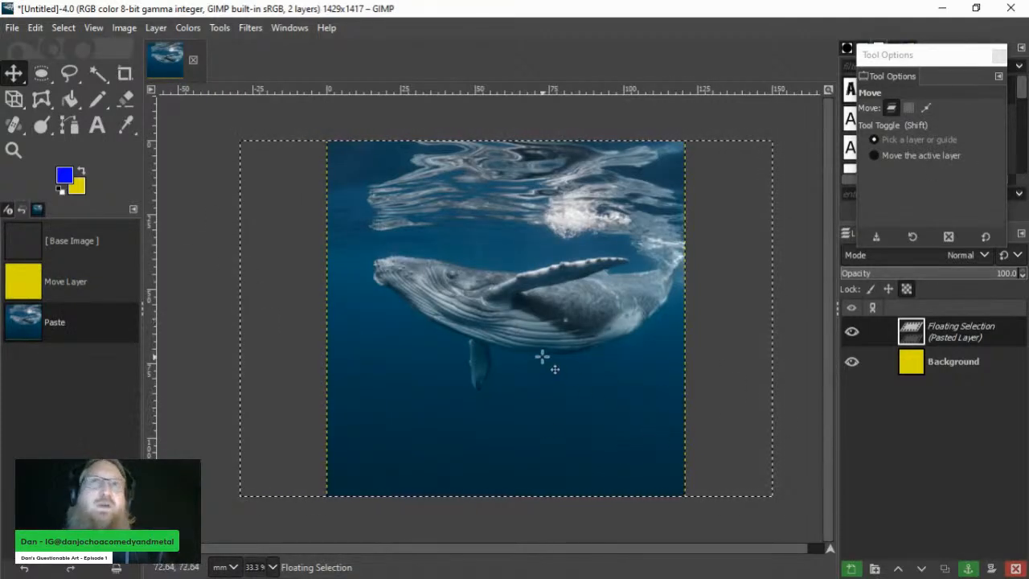
Step: Undo the accidental shift of the pasted whale photo and turn the floating selection into a new layer
mouse_move(543, 353)
mouse_down()
mouse_move(528, 372)
mouse_move(542, 360)
mouse_up()
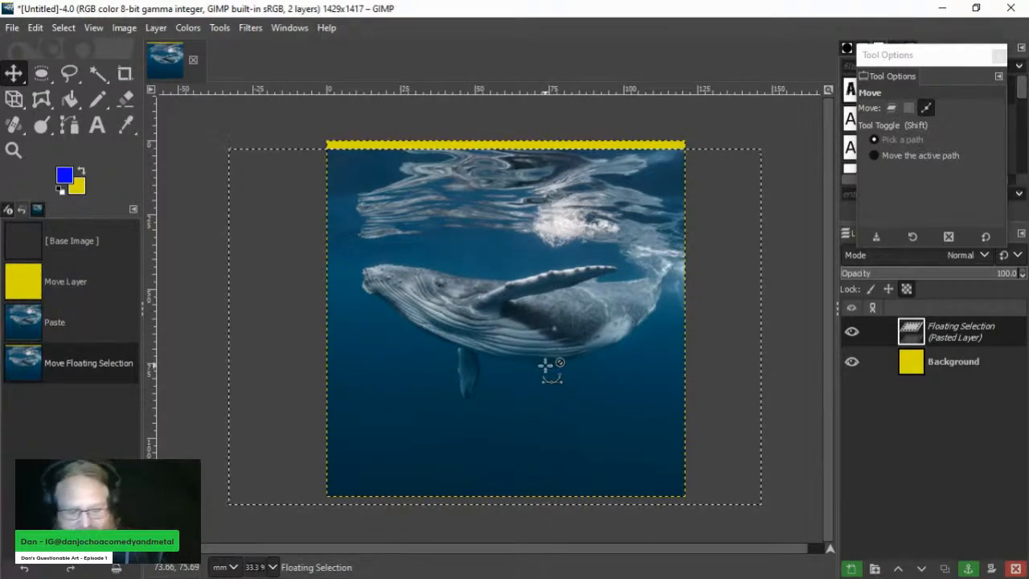
key(ctrl+z)
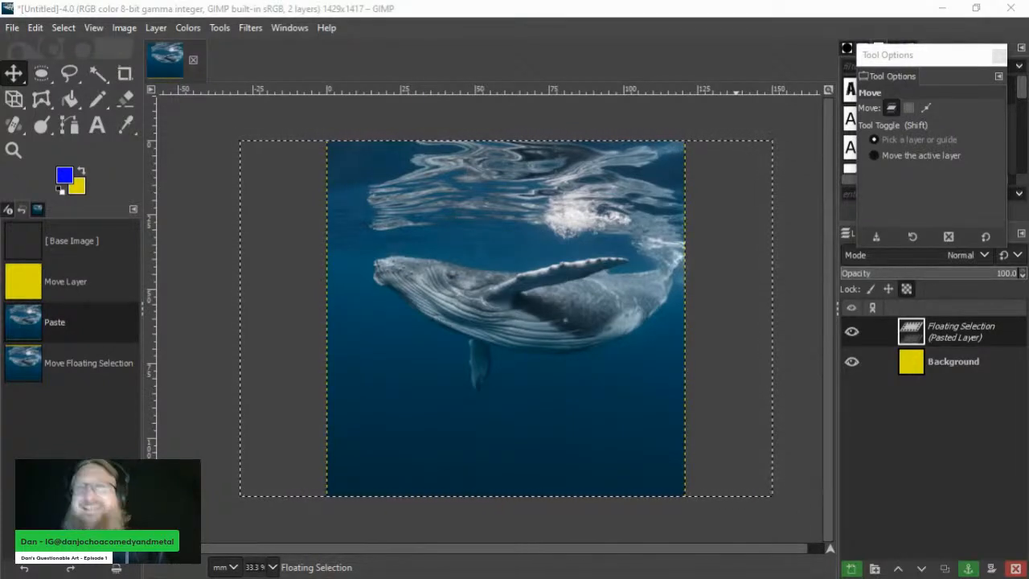
right_click(949, 337)
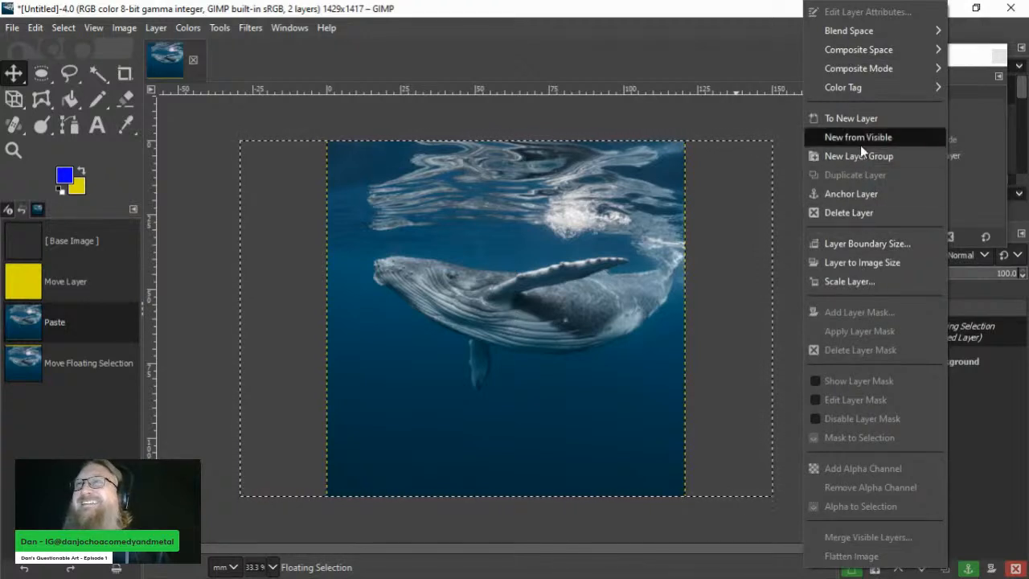
click(848, 118)
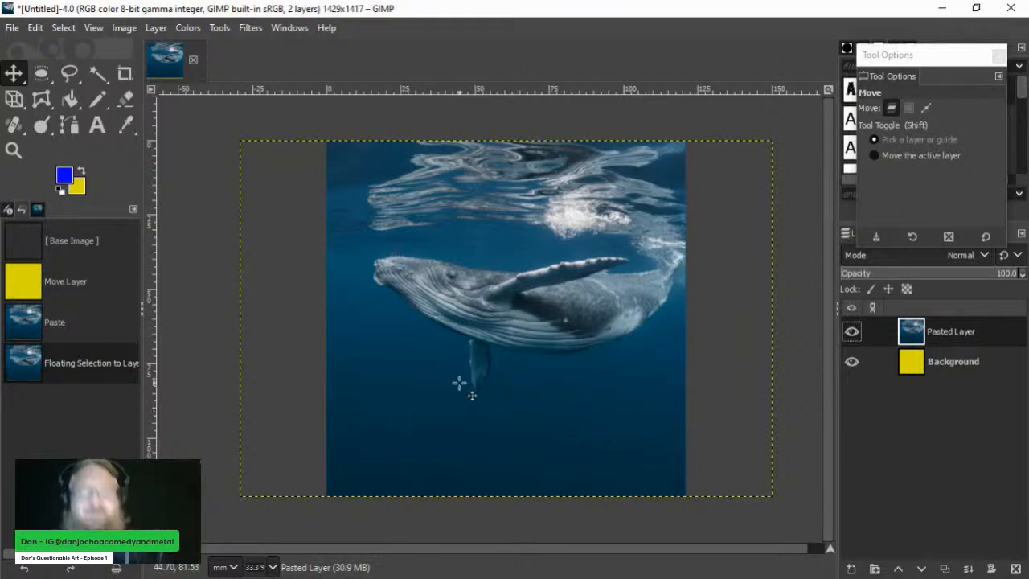
Step: Try the Fuzzy Select tool with varying thresholds on the dark water below the whale and in front of its head
key(u)
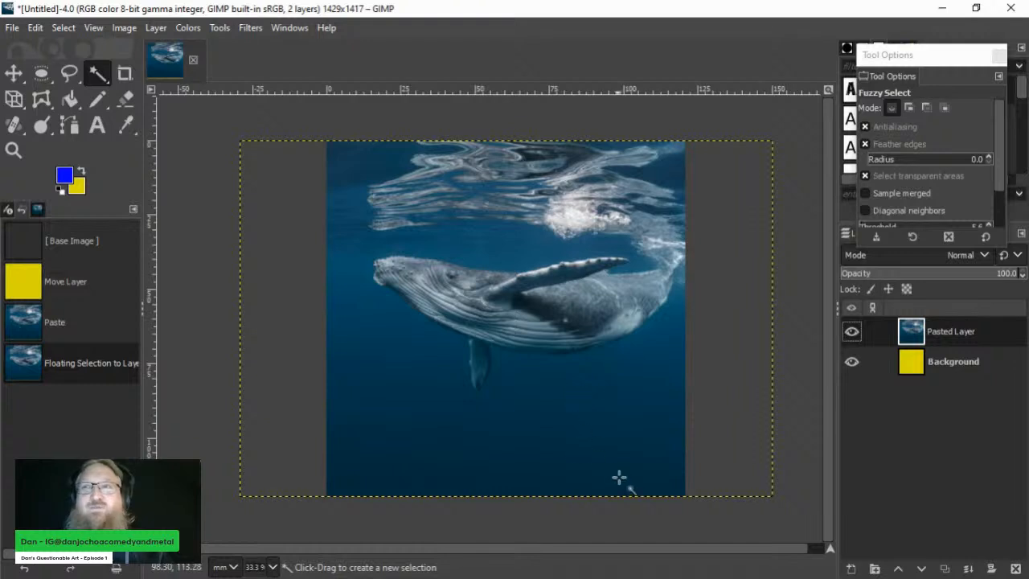
drag(616, 478, 609, 455)
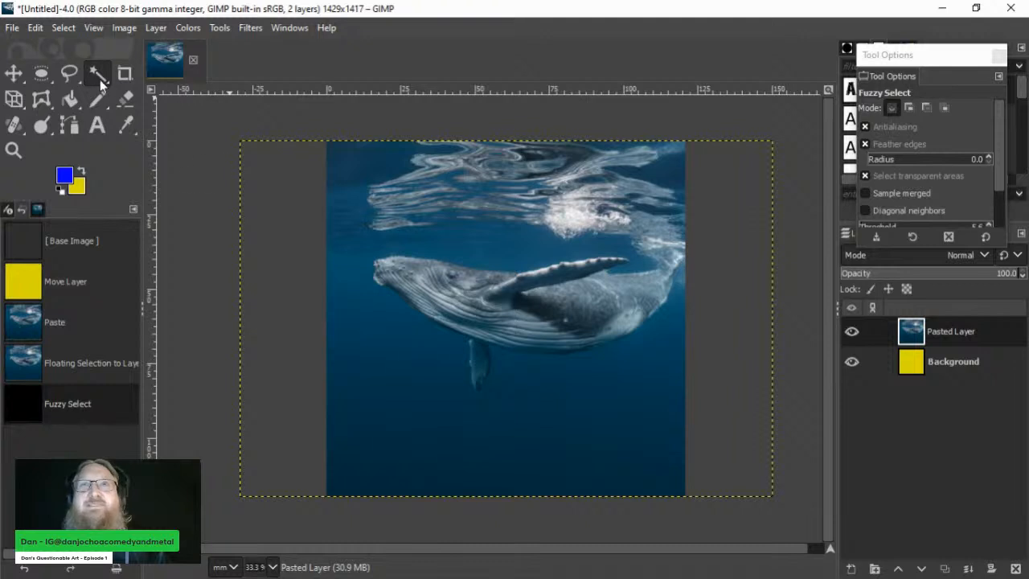
drag(611, 483, 630, 478)
click(349, 482)
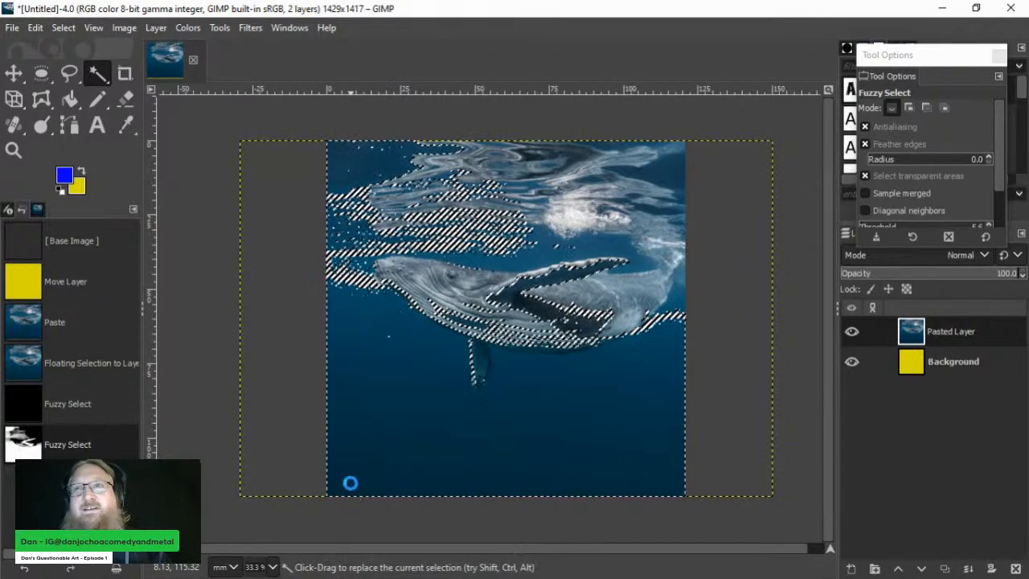
click(364, 480)
mouse_move(347, 482)
mouse_down()
mouse_move(353, 489)
mouse_move(345, 477)
mouse_move(364, 464)
mouse_up()
drag(350, 287, 349, 287)
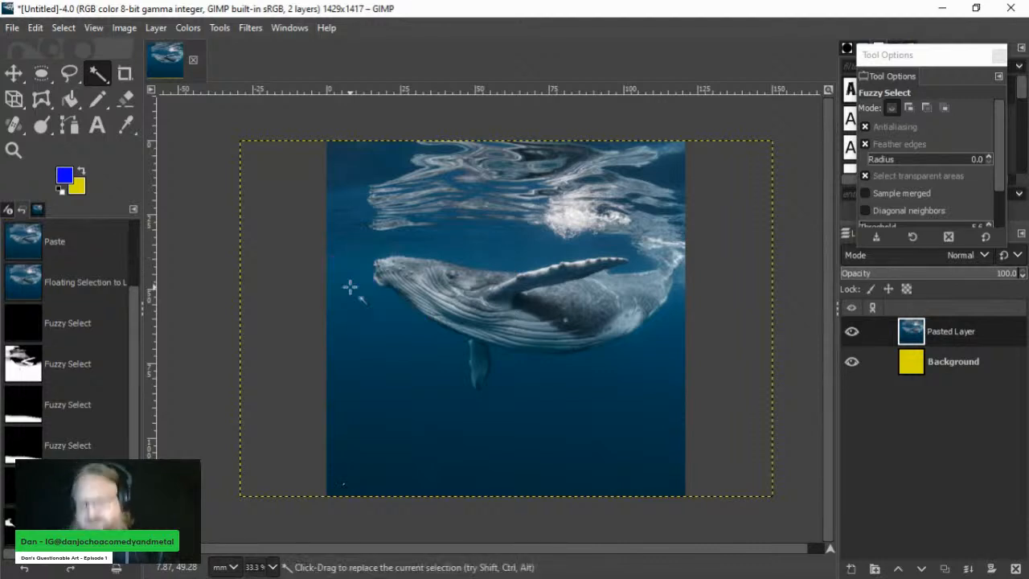
Step: Try fuzzy selections of the water above, below and in front of the whale, and drop the selection with Ellipse Select
drag(466, 252, 473, 254)
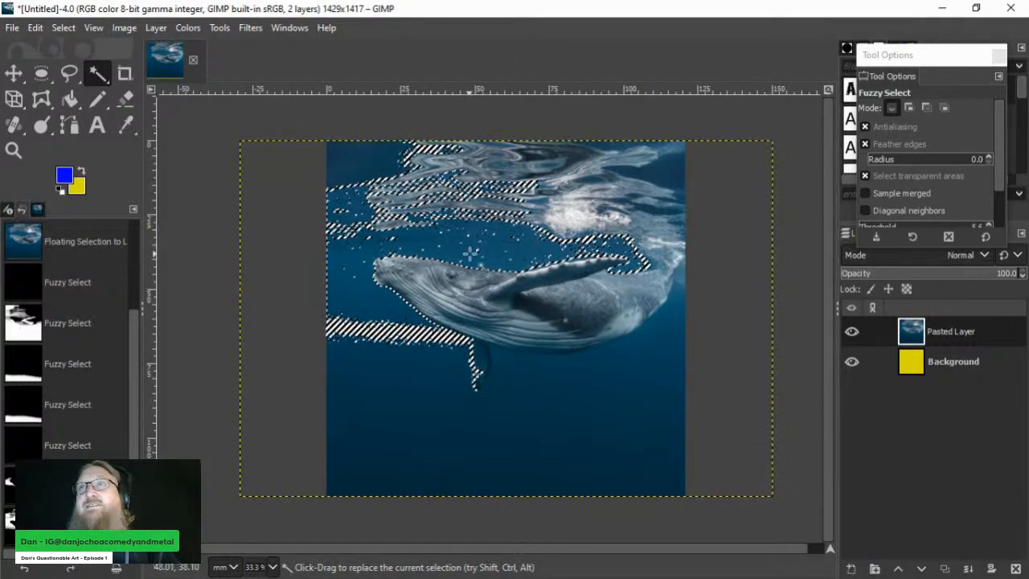
drag(469, 254, 471, 254)
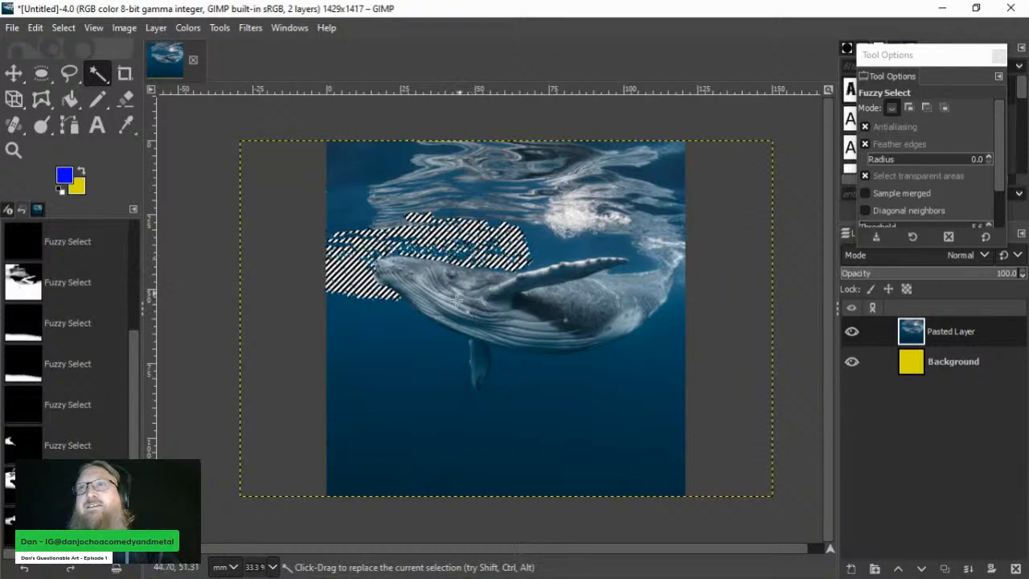
drag(395, 345, 399, 346)
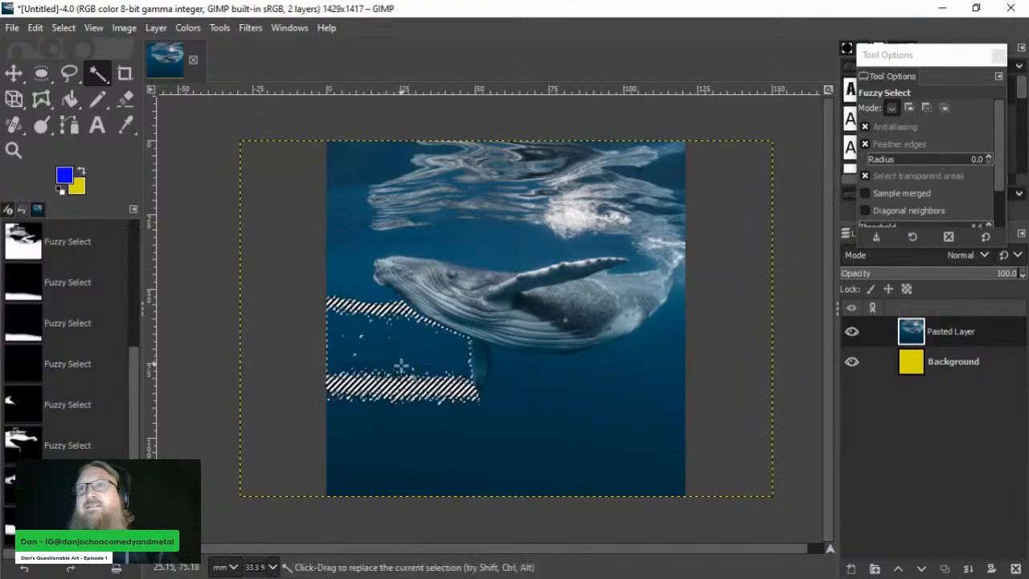
click(432, 473)
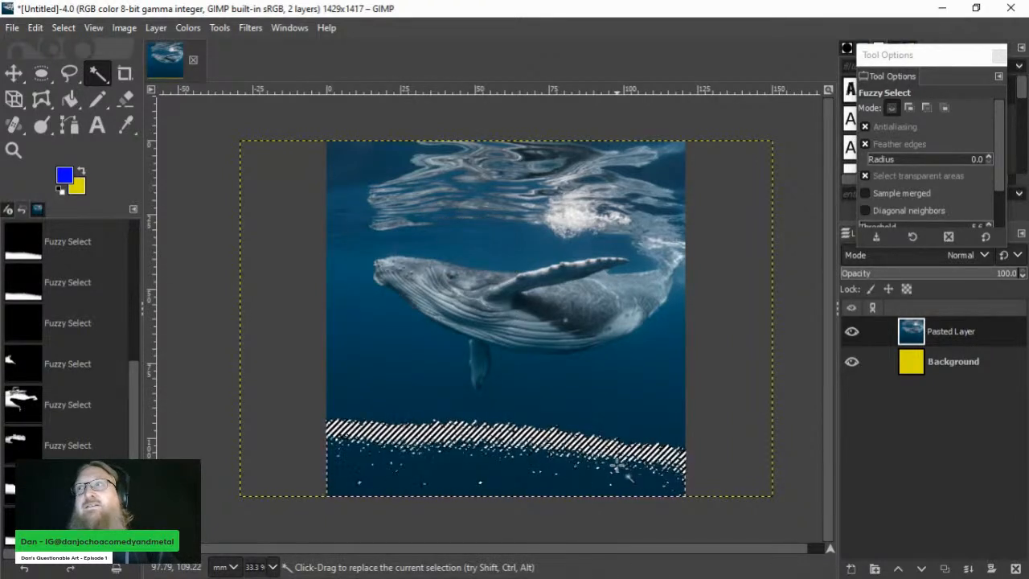
click(41, 73)
click(471, 378)
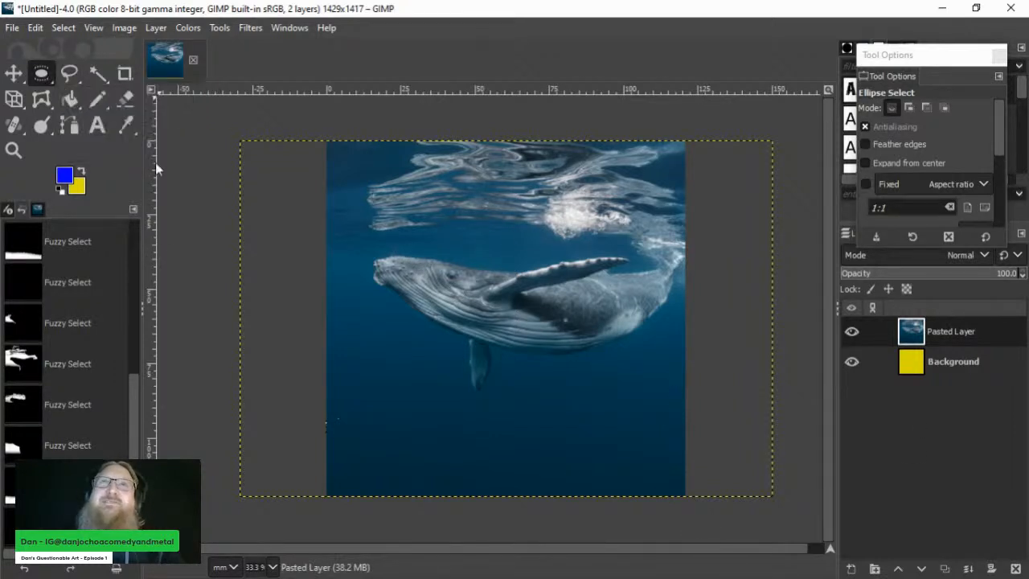
Step: Fuzzy-select the water in front of the whale's head on the pasted layer and clear it
click(97, 73)
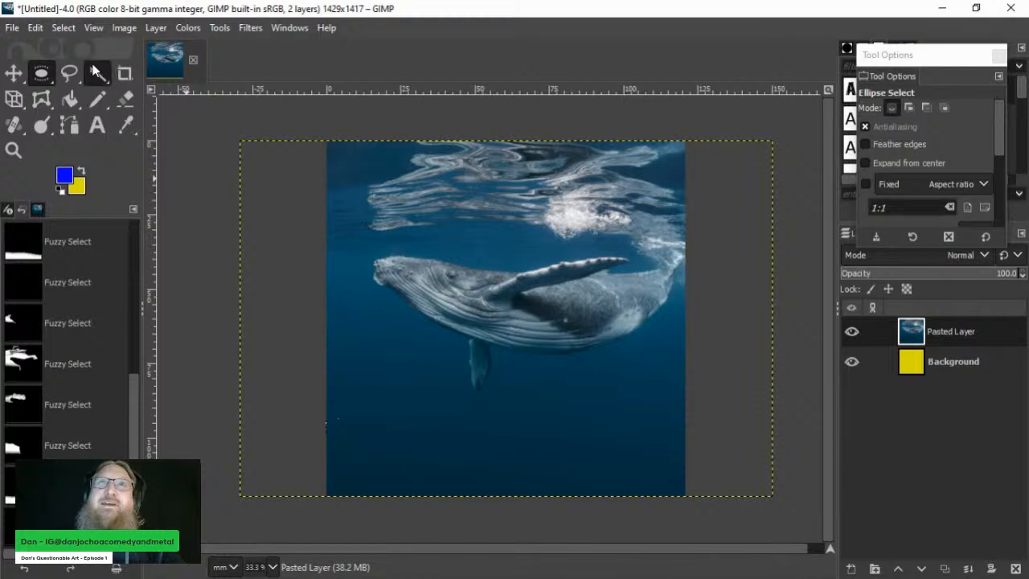
mouse_move(387, 425)
mouse_down()
mouse_move(394, 435)
mouse_move(393, 421)
mouse_up()
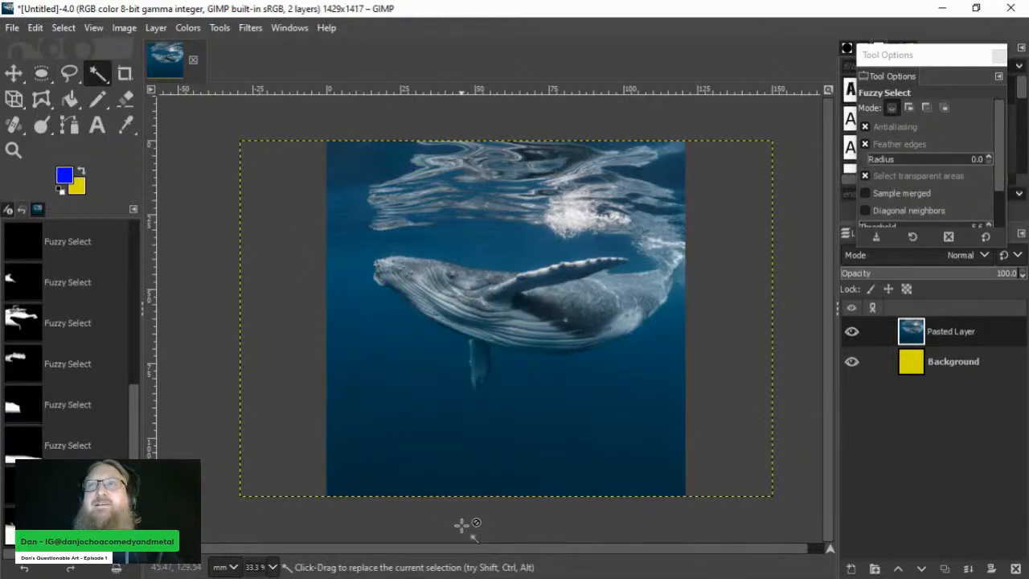
drag(359, 254, 348, 272)
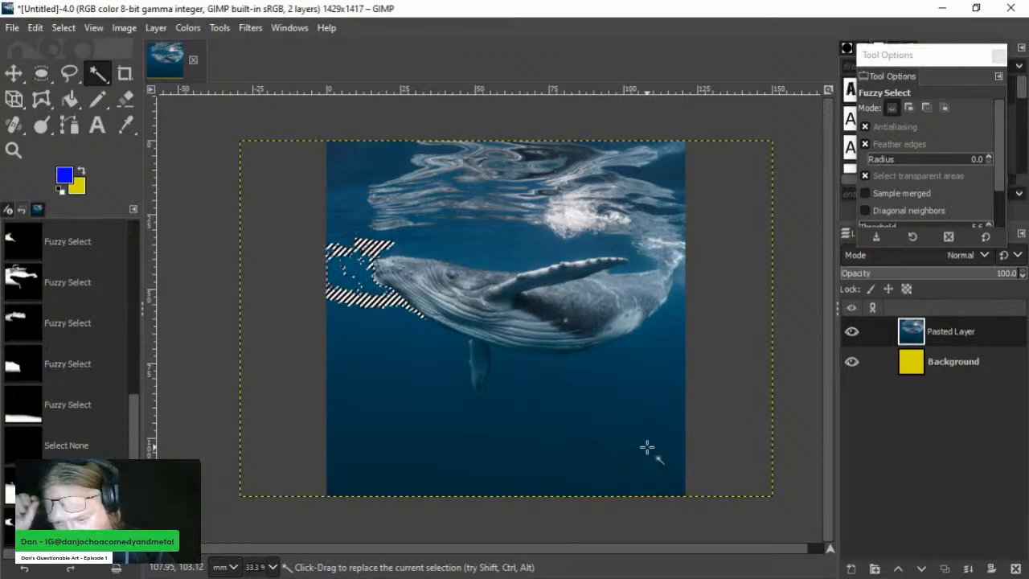
key(Delete)
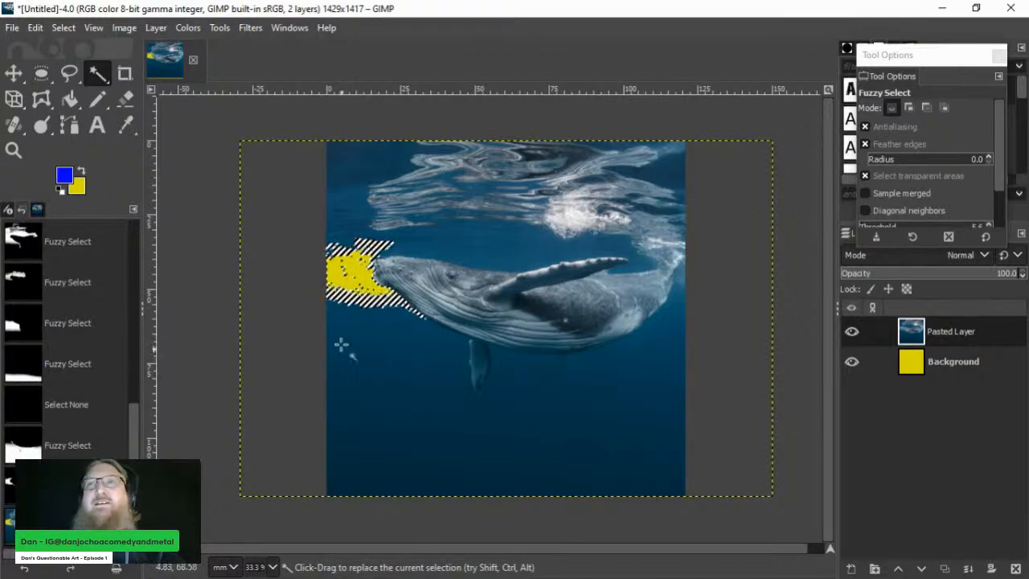
Step: Fuzzy-select and clear the water bands under the whale's head and belly, on both sides of the lower fin
click(372, 356)
drag(361, 363, 356, 328)
key(Delete)
drag(561, 378, 546, 372)
key(Delete)
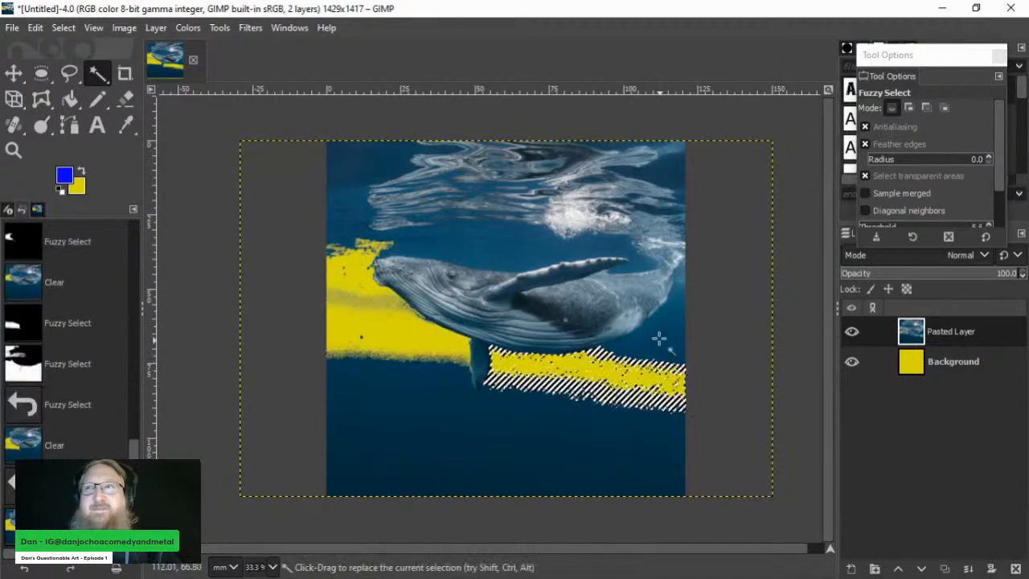
Step: Fuzzy-select and clear the two water patches beneath the whale's tail, near the canvas's right edge
drag(659, 338, 671, 308)
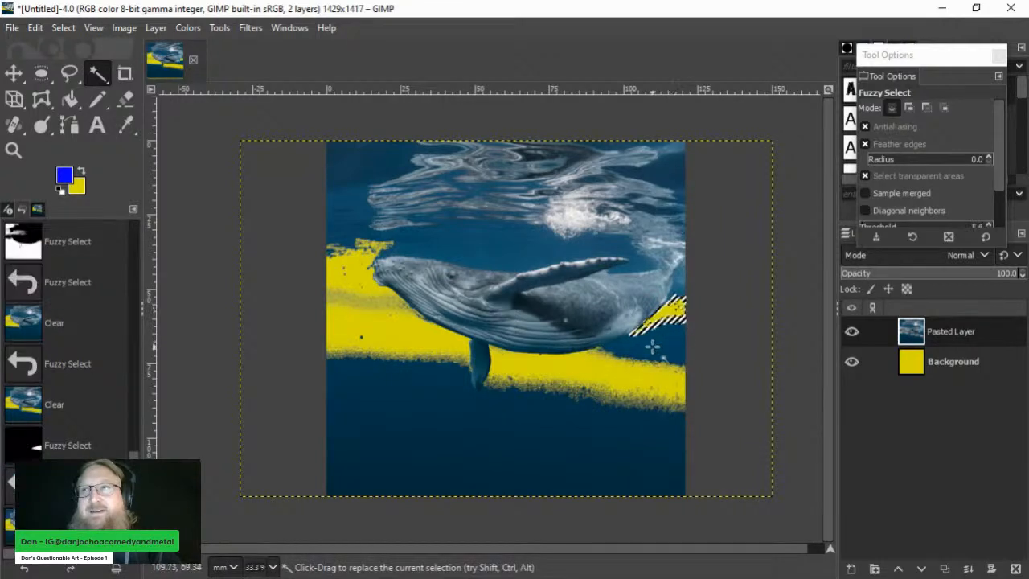
drag(652, 346, 652, 345)
key(Delete)
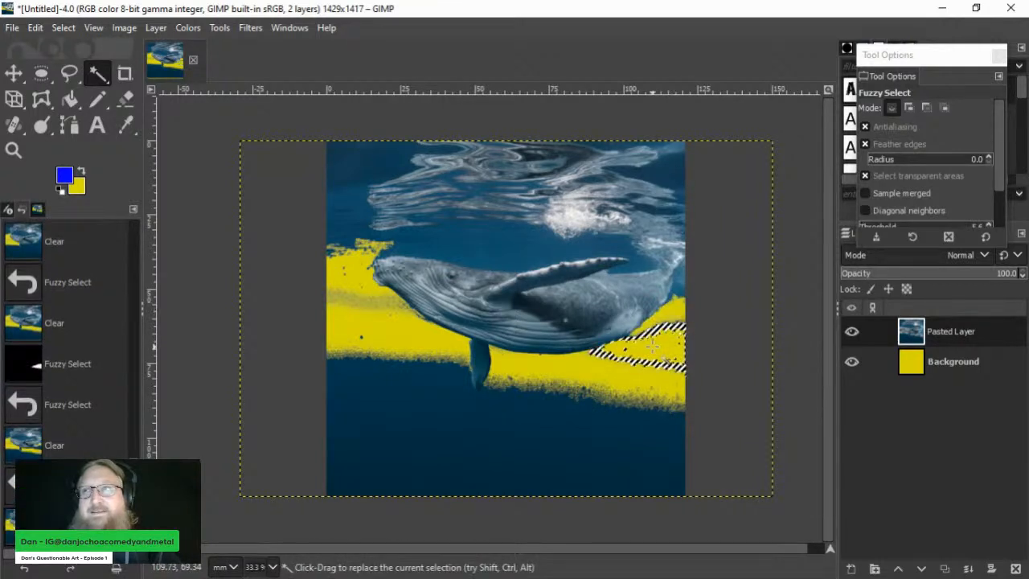
Step: Fuzzy-select the small remaining water patch right beside the whale's tail and clear it
drag(679, 279, 676, 286)
drag(677, 287, 677, 287)
drag(678, 289, 665, 303)
click(680, 275)
key(Delete)
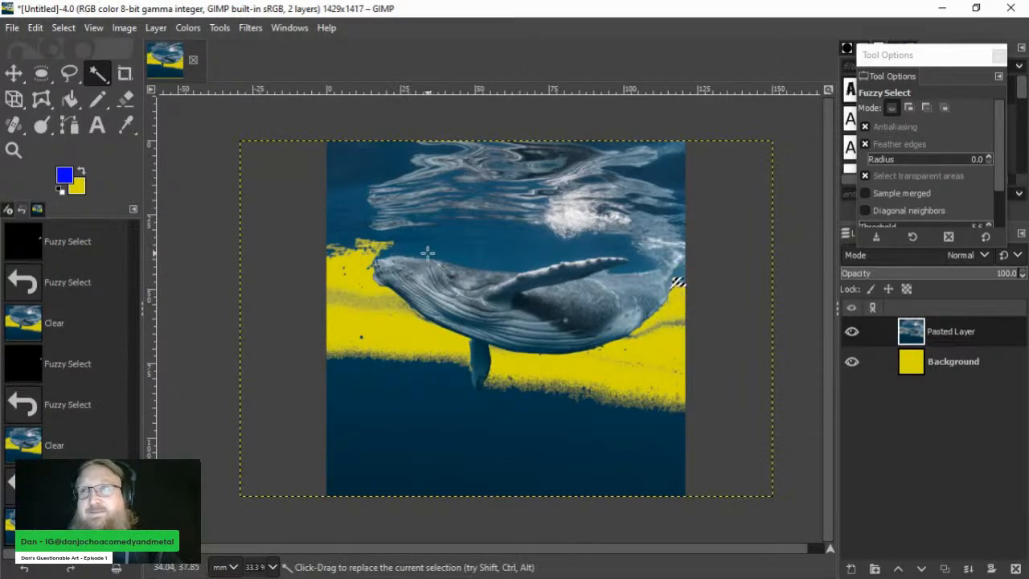
Step: Fuzzy-select and clear the water above the whale's back, around the raised fin and above the head
drag(426, 251, 427, 252)
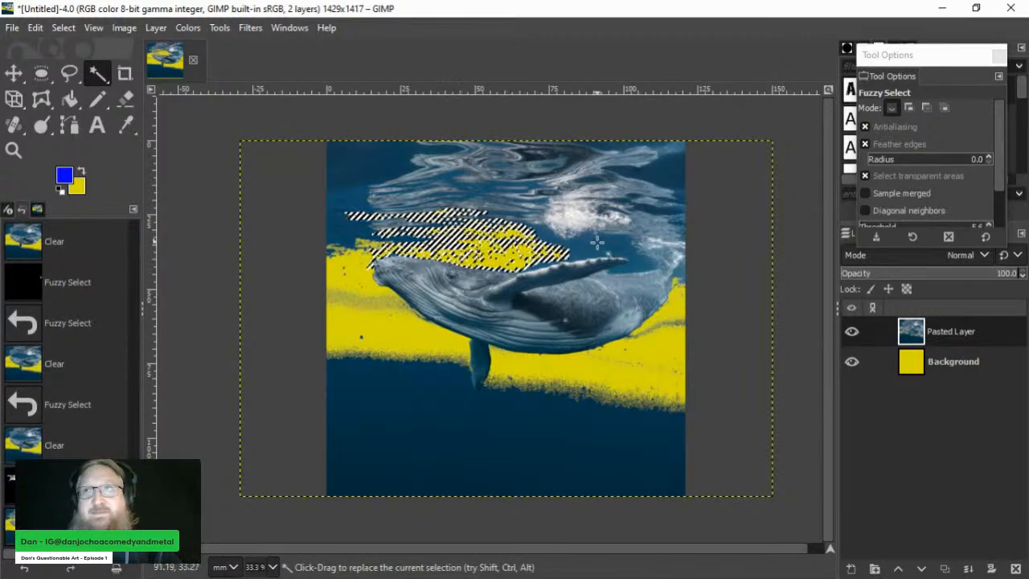
drag(593, 245, 637, 252)
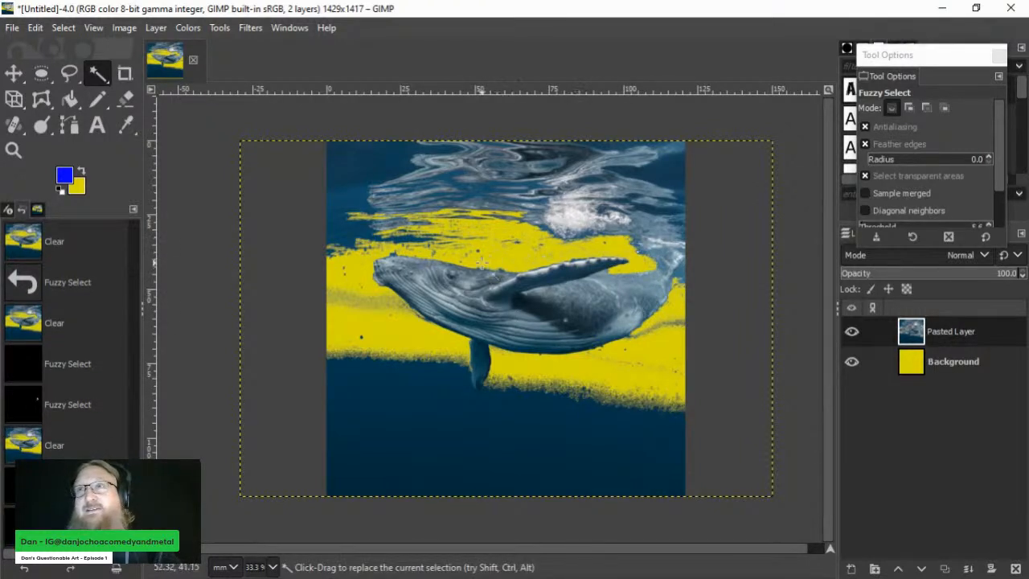
click(393, 253)
click(400, 250)
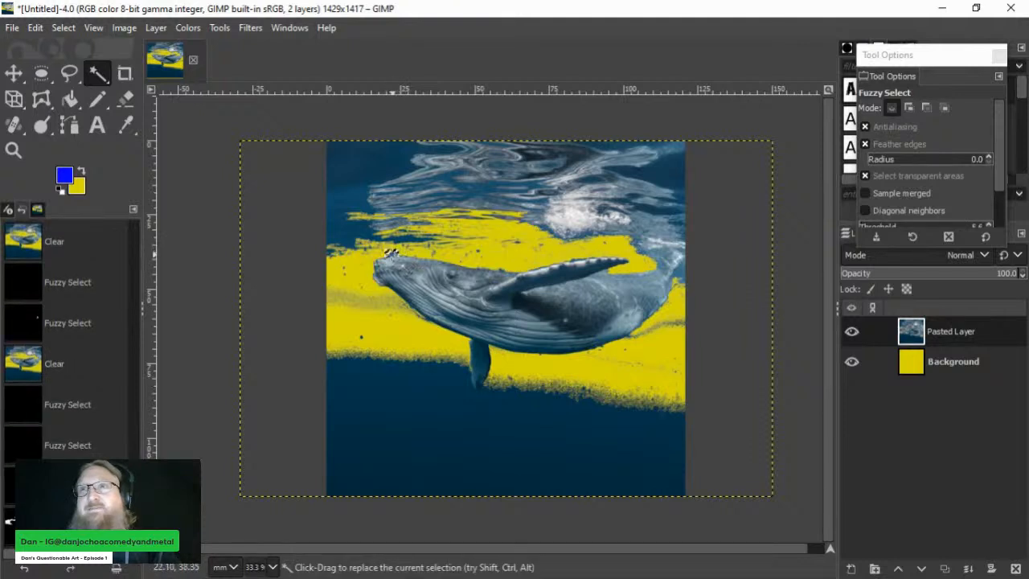
click(392, 249)
click(404, 246)
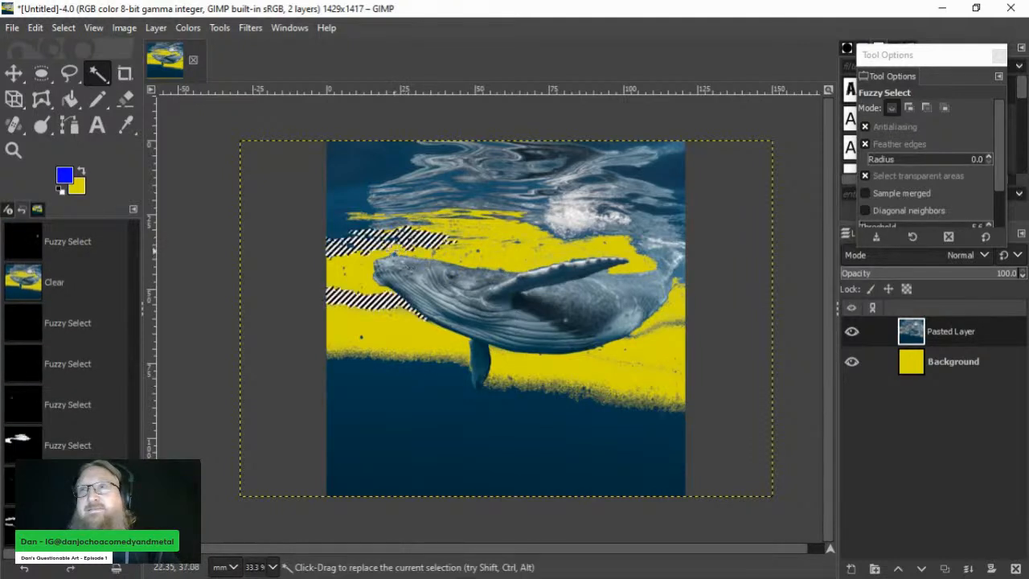
key(Delete)
Step: Fuzzy-select and clear the dark water across the lower canvas and the leftover band in front of the lower fin
mouse_move(377, 392)
mouse_down()
mouse_move(386, 413)
mouse_move(386, 402)
mouse_up()
key(Delete)
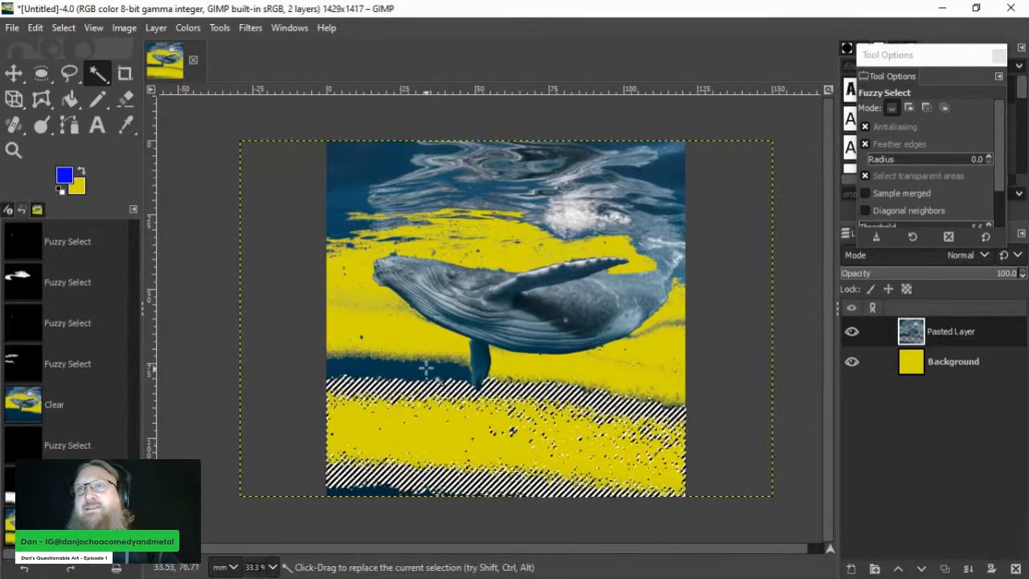
drag(425, 362, 440, 417)
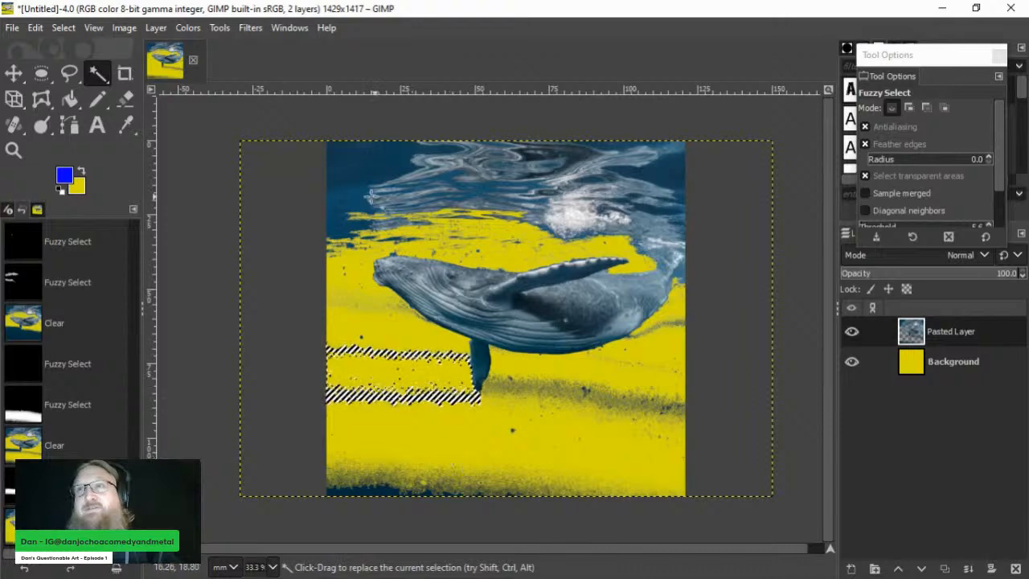
key(Delete)
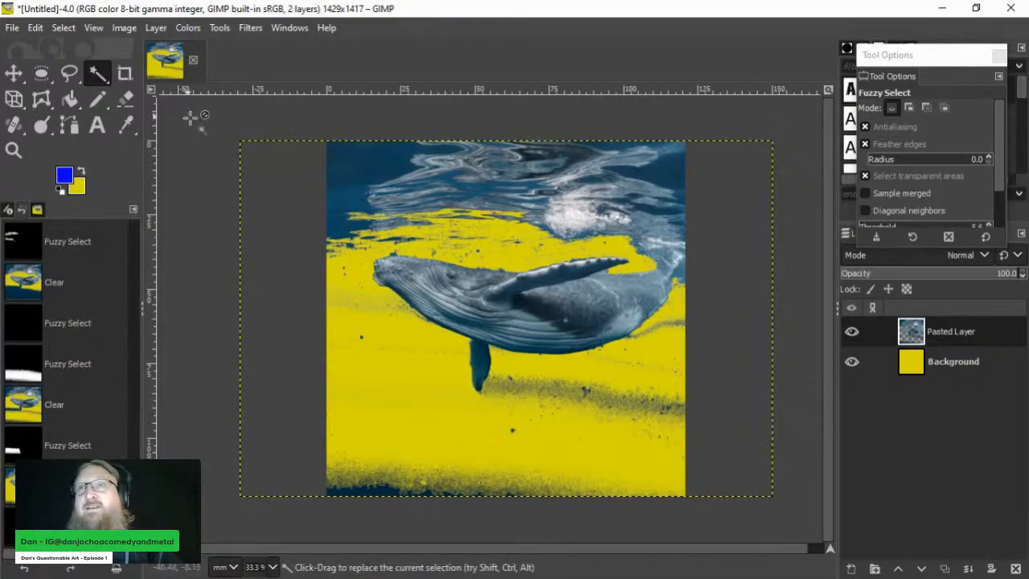
Step: Drop any remaining selection using the Ellipse Select tool
click(41, 73)
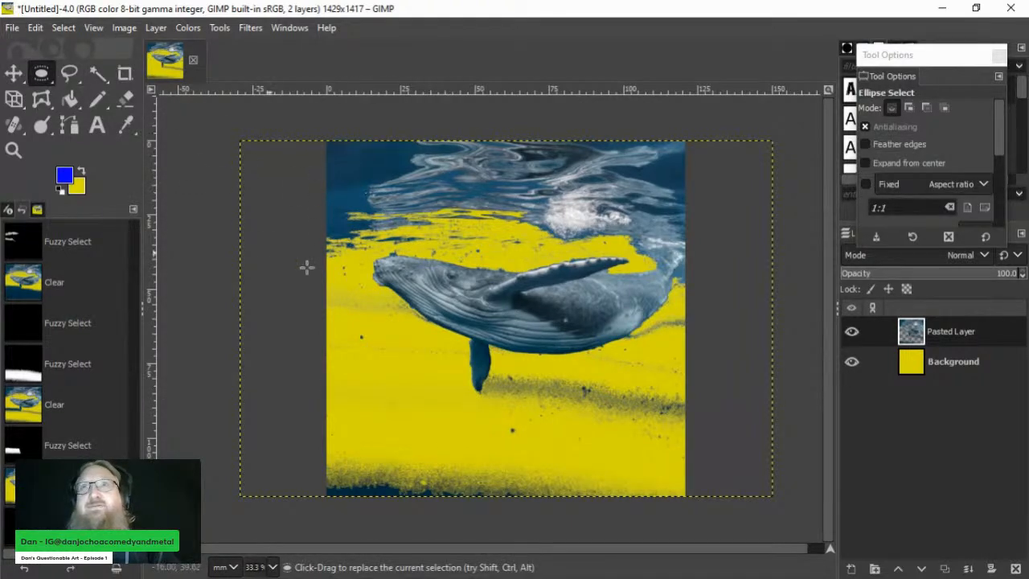
click(97, 73)
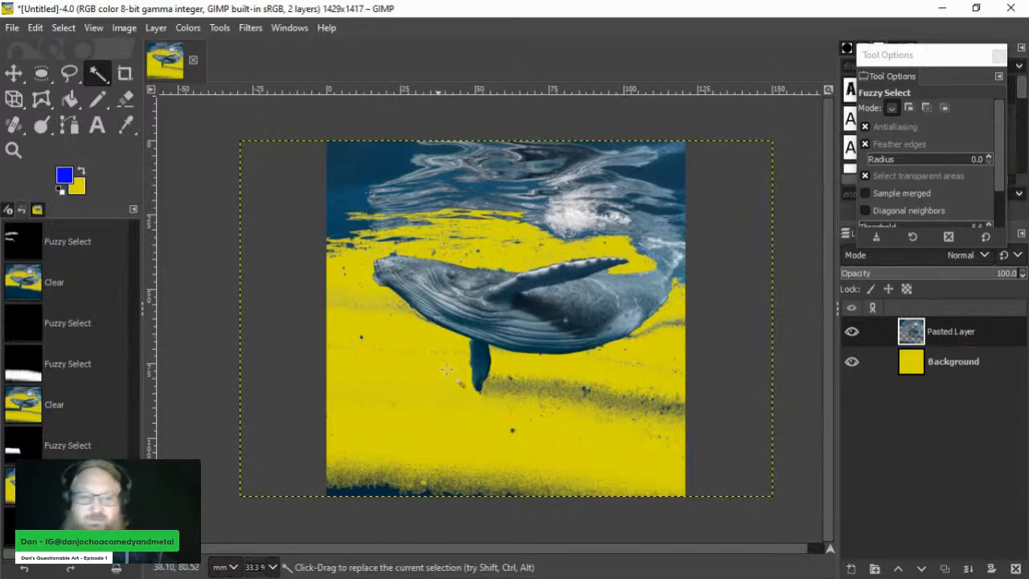
click(46, 74)
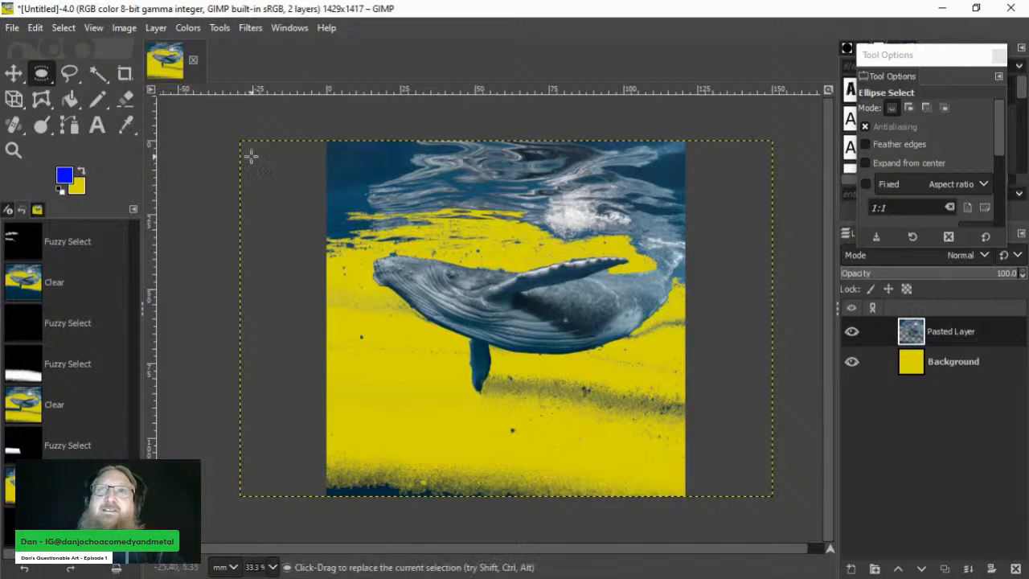
click(292, 172)
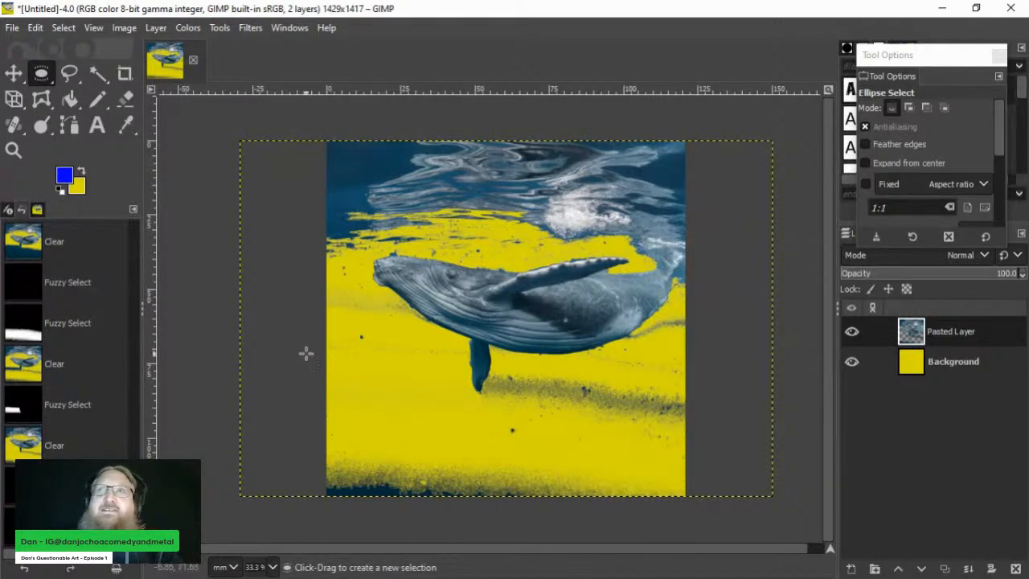
Step: Erase the remaining water above, in front of and beneath the whale with the Eraser at size 255
click(127, 100)
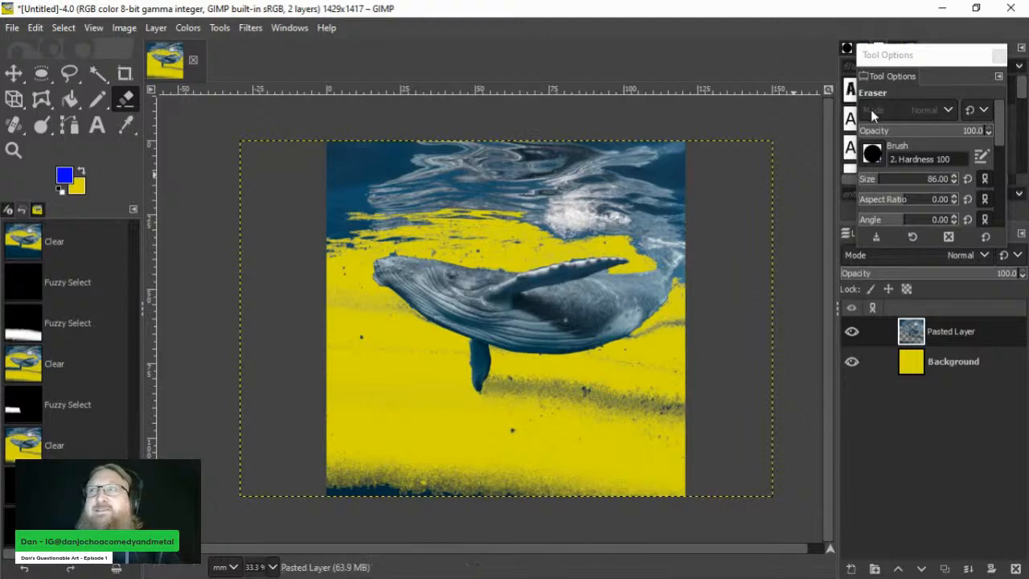
click(898, 184)
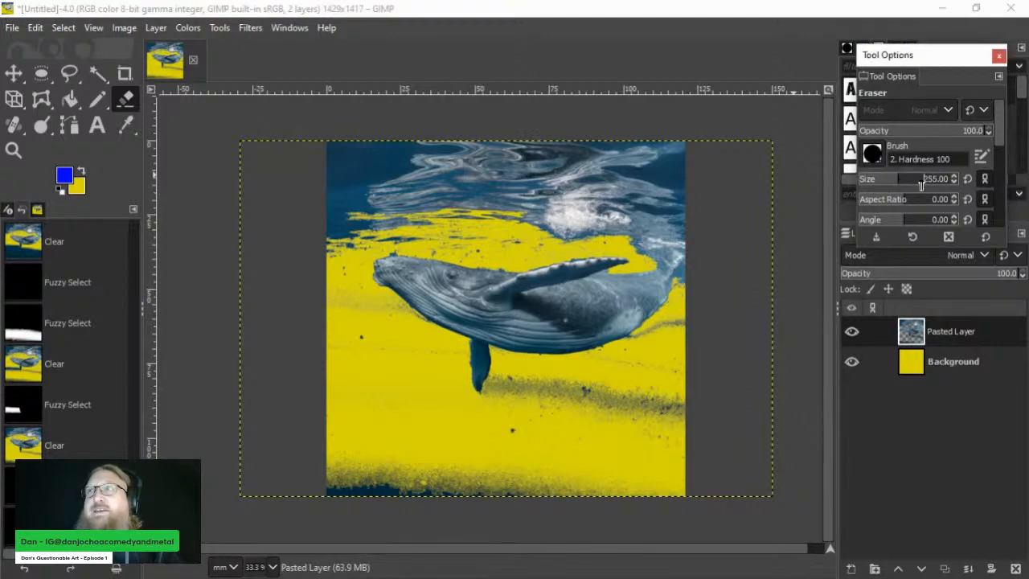
mouse_move(489, 198)
mouse_down()
mouse_move(365, 202)
mouse_move(341, 217)
mouse_move(346, 150)
mouse_move(659, 138)
mouse_move(712, 155)
mouse_move(623, 178)
mouse_move(528, 184)
mouse_move(685, 185)
mouse_move(570, 190)
mouse_move(522, 206)
mouse_move(561, 212)
mouse_move(523, 229)
mouse_move(406, 216)
mouse_move(388, 218)
mouse_move(434, 228)
mouse_move(369, 222)
mouse_move(333, 243)
mouse_move(356, 330)
mouse_move(370, 320)
mouse_move(406, 344)
mouse_move(391, 357)
mouse_move(366, 470)
mouse_move(342, 445)
mouse_move(341, 508)
mouse_move(354, 472)
mouse_move(509, 482)
mouse_up()
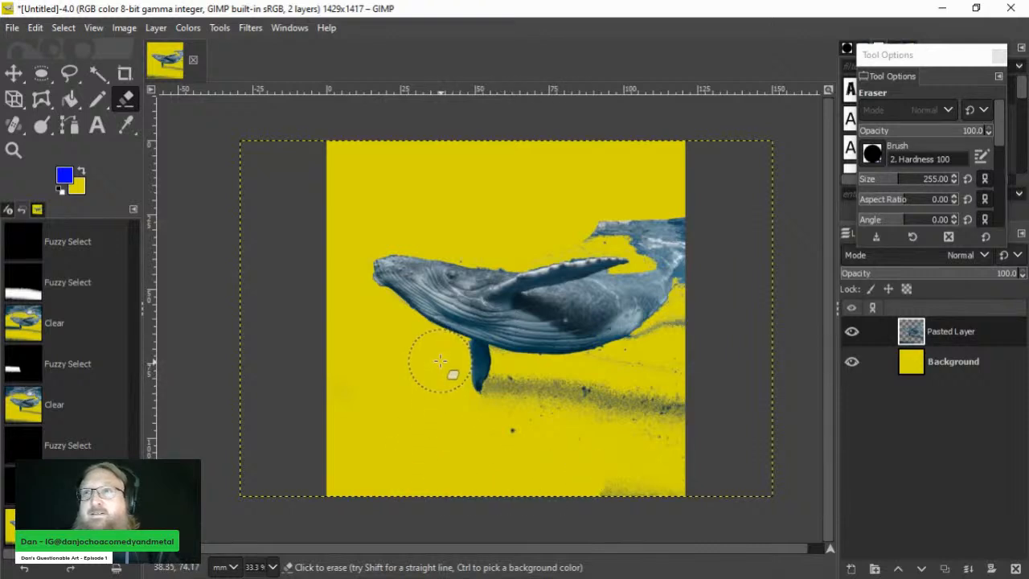
mouse_move(515, 426)
mouse_down()
mouse_move(504, 411)
mouse_move(519, 394)
mouse_move(554, 409)
mouse_move(622, 395)
mouse_move(646, 366)
mouse_move(689, 345)
mouse_move(709, 299)
mouse_up()
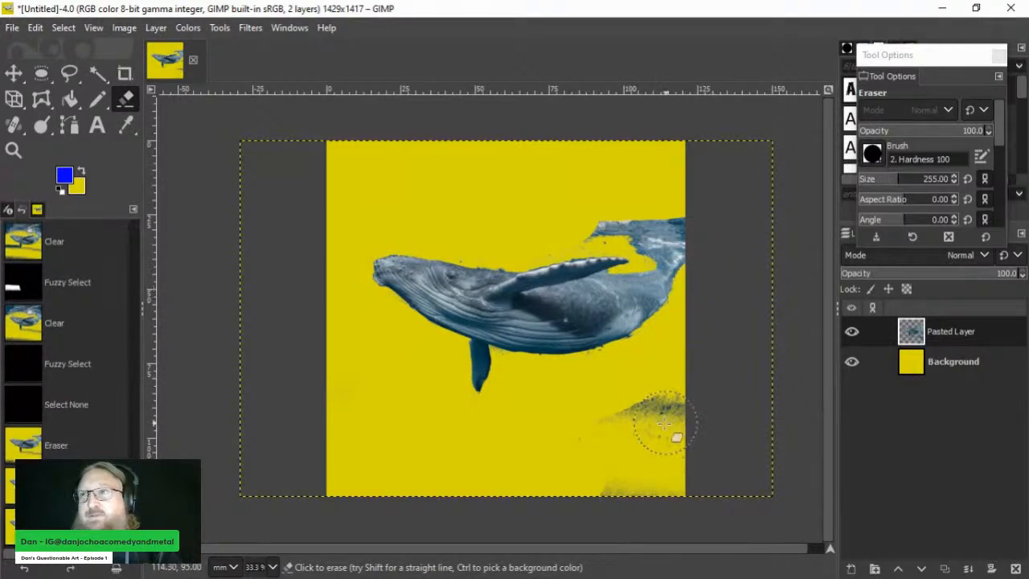
mouse_move(664, 424)
mouse_down()
mouse_move(604, 434)
mouse_move(719, 390)
mouse_move(666, 475)
mouse_move(492, 535)
mouse_move(573, 481)
mouse_move(611, 479)
mouse_up()
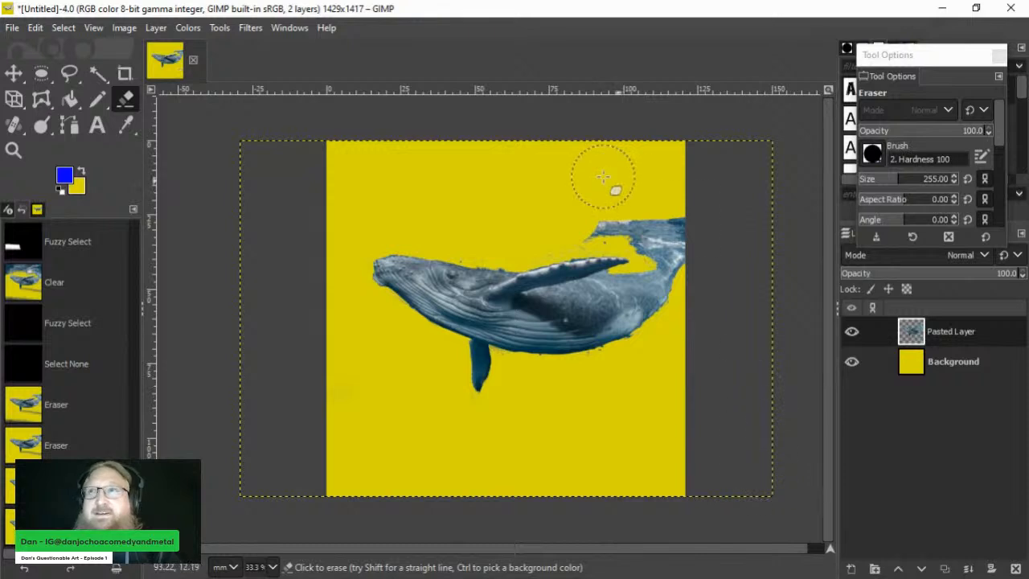
Step: Erase the leftover water above the raised fin and around the tail, tidy the whale's outline, and reduce the eraser size to 81
mouse_move(603, 177)
mouse_down()
mouse_move(617, 200)
mouse_move(547, 229)
mouse_up()
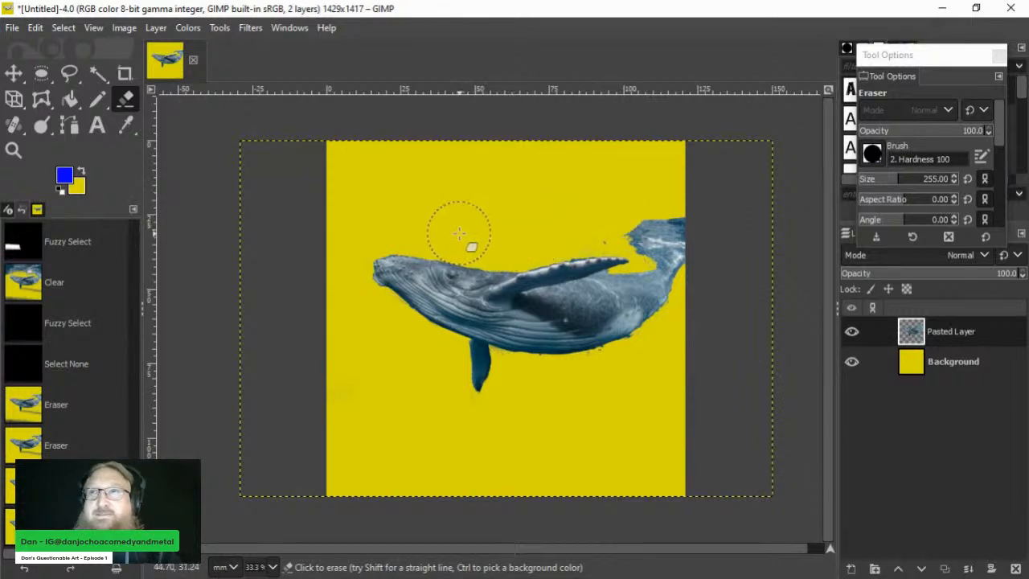
mouse_move(459, 233)
mouse_down()
mouse_move(637, 218)
mouse_move(676, 203)
mouse_move(554, 234)
mouse_move(662, 227)
mouse_move(646, 224)
mouse_move(664, 211)
mouse_move(645, 238)
mouse_move(677, 231)
mouse_move(694, 254)
mouse_move(659, 230)
mouse_up()
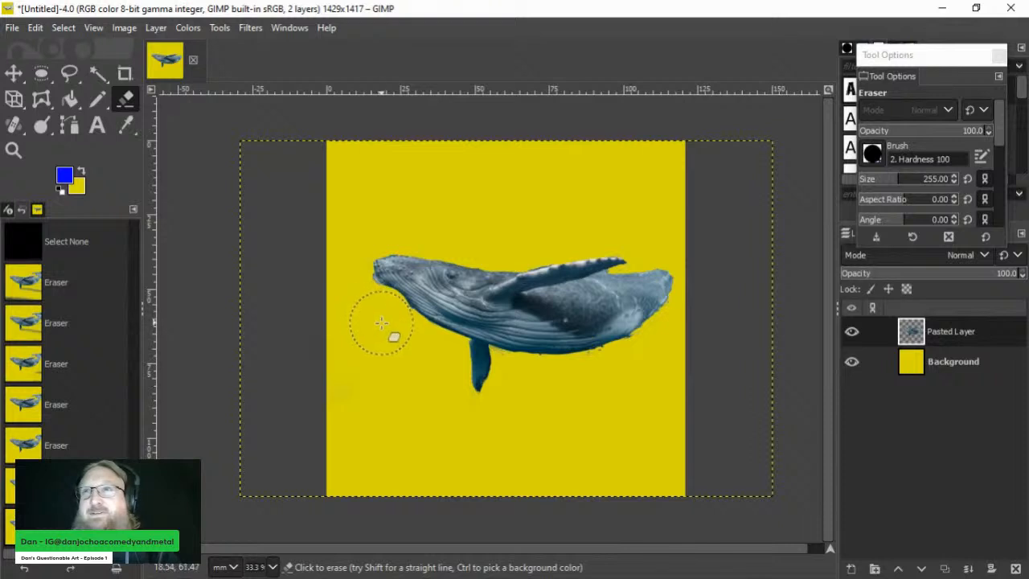
mouse_move(342, 285)
mouse_down()
mouse_move(336, 274)
mouse_move(362, 239)
mouse_up()
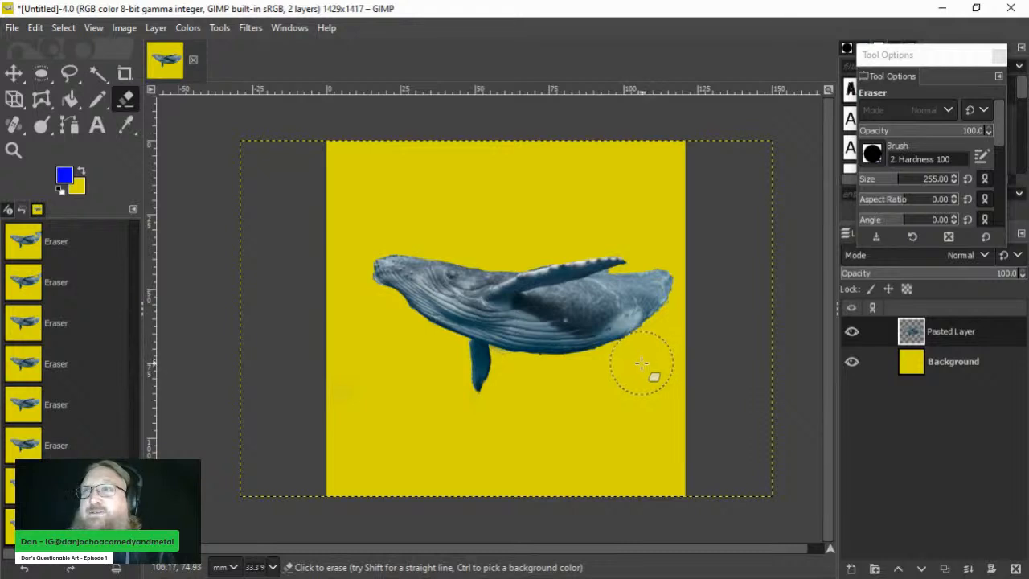
drag(883, 178, 865, 199)
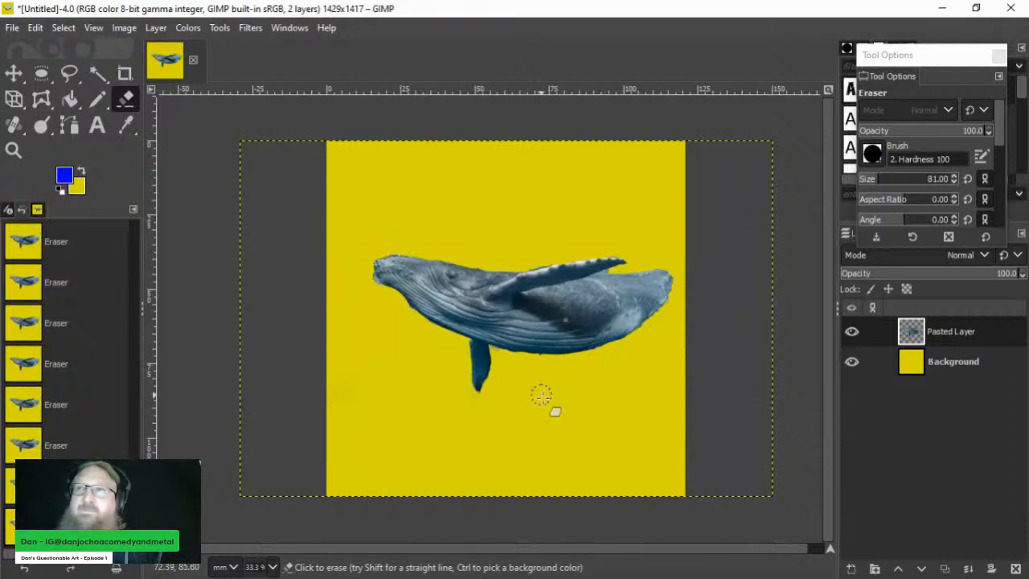
Step: Shift the whale layer left to expose the water strip behind the tail and erase the strip with the eraser at size 588
click(20, 76)
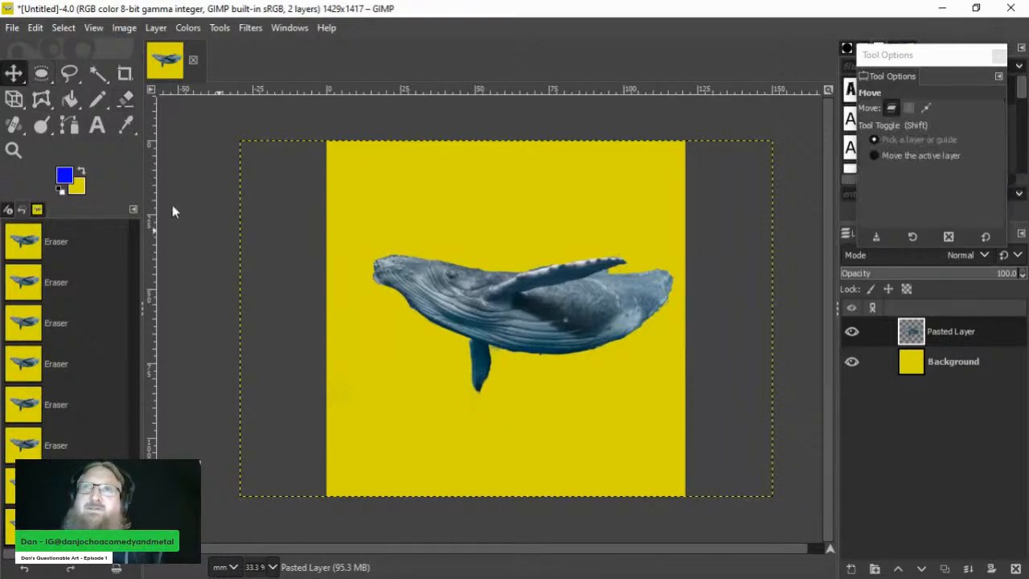
drag(528, 333, 394, 357)
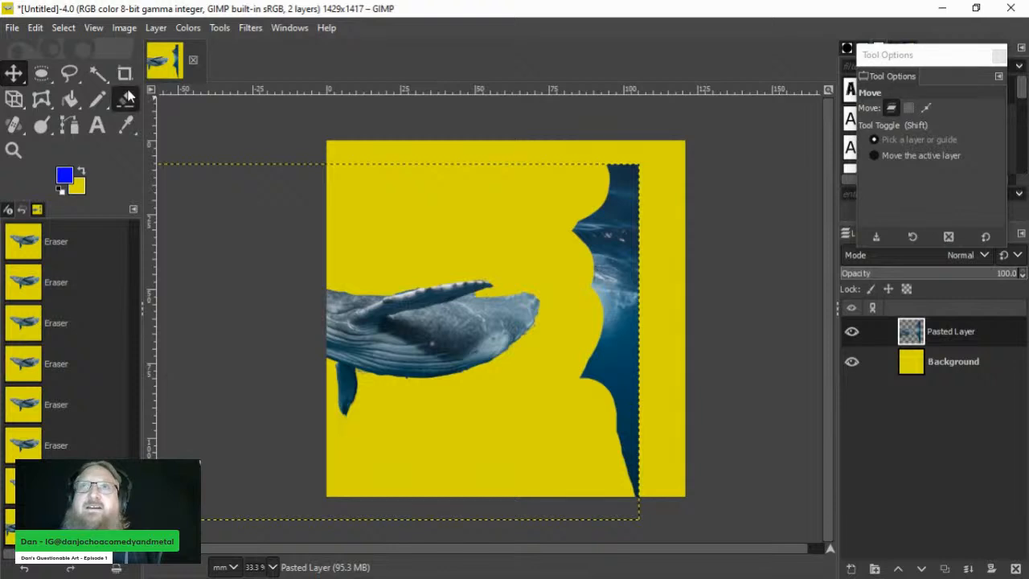
click(124, 99)
mouse_move(631, 171)
mouse_down()
mouse_move(582, 235)
mouse_move(603, 214)
mouse_move(620, 229)
mouse_move(632, 273)
mouse_move(644, 371)
mouse_move(610, 445)
mouse_up()
scroll(924, 181, up, 7)
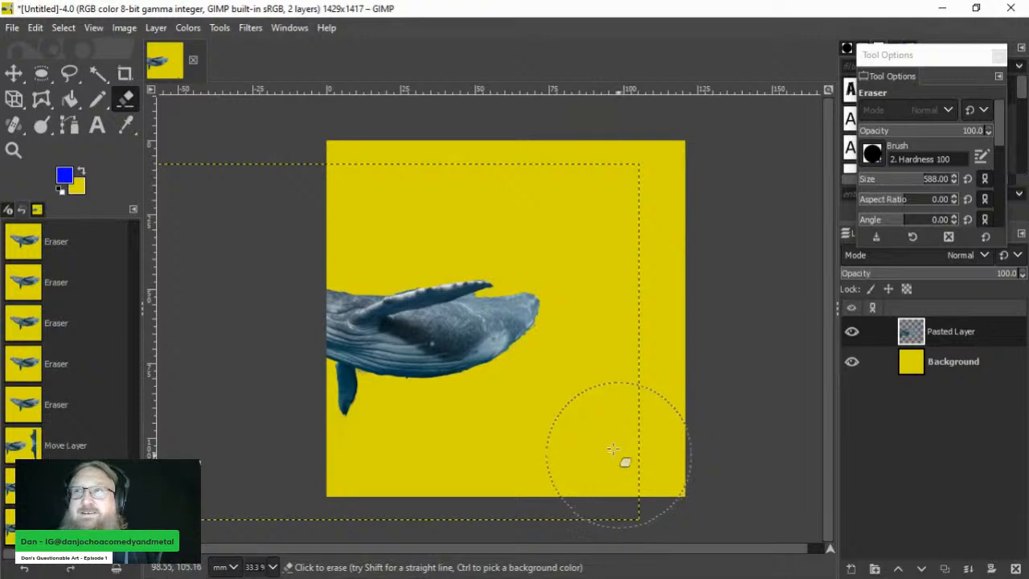
click(588, 372)
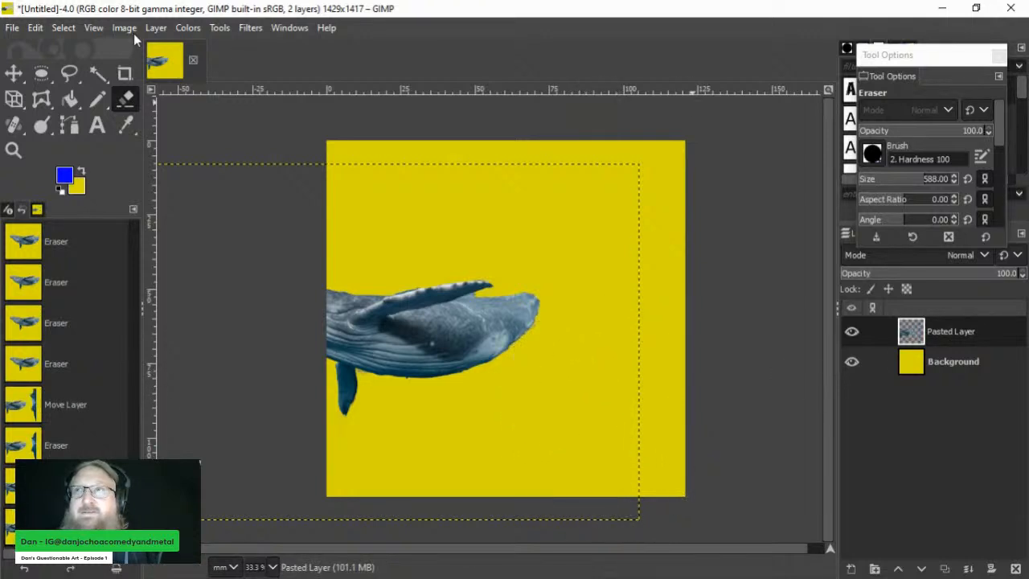
Step: Shift the whale layer right to expose the water strip in front of the head and erase that strip
click(13, 72)
drag(397, 320, 679, 312)
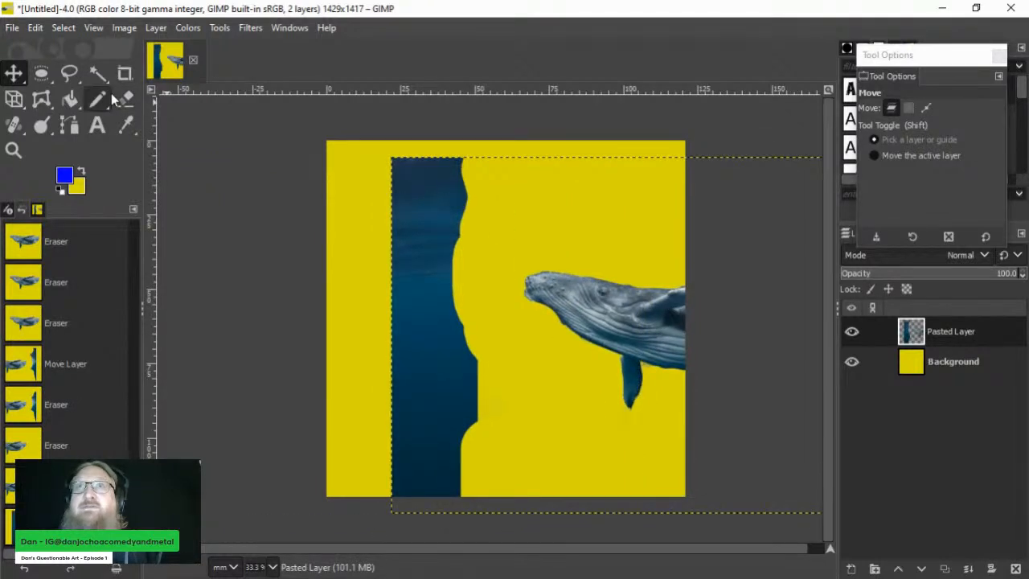
click(127, 98)
drag(420, 207, 429, 500)
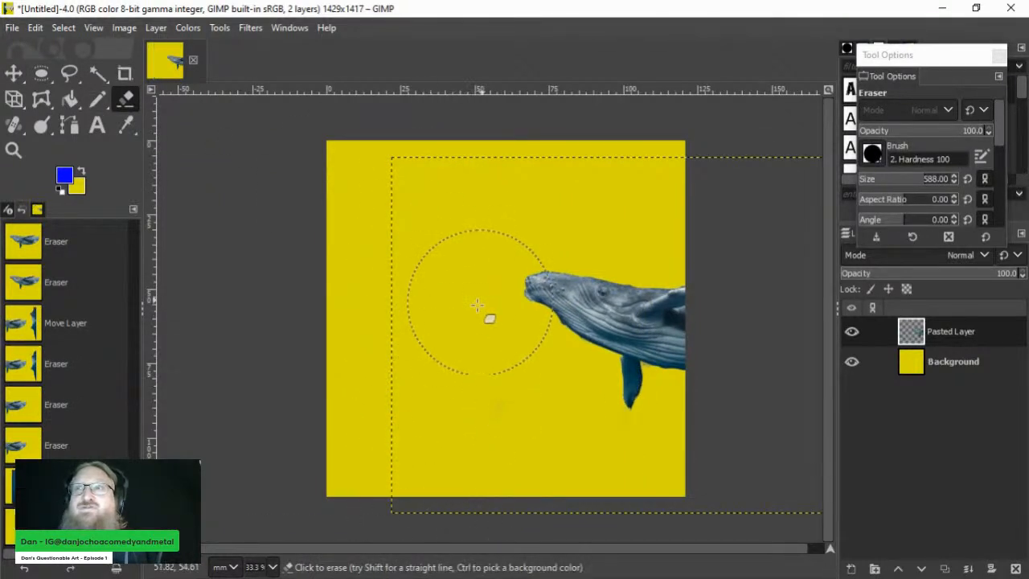
Step: Move the whale layer back so the whole whale sits near the middle of the yellow canvas
click(16, 78)
drag(601, 310, 448, 283)
mouse_move(558, 315)
mouse_down()
mouse_move(546, 319)
mouse_move(549, 333)
mouse_up()
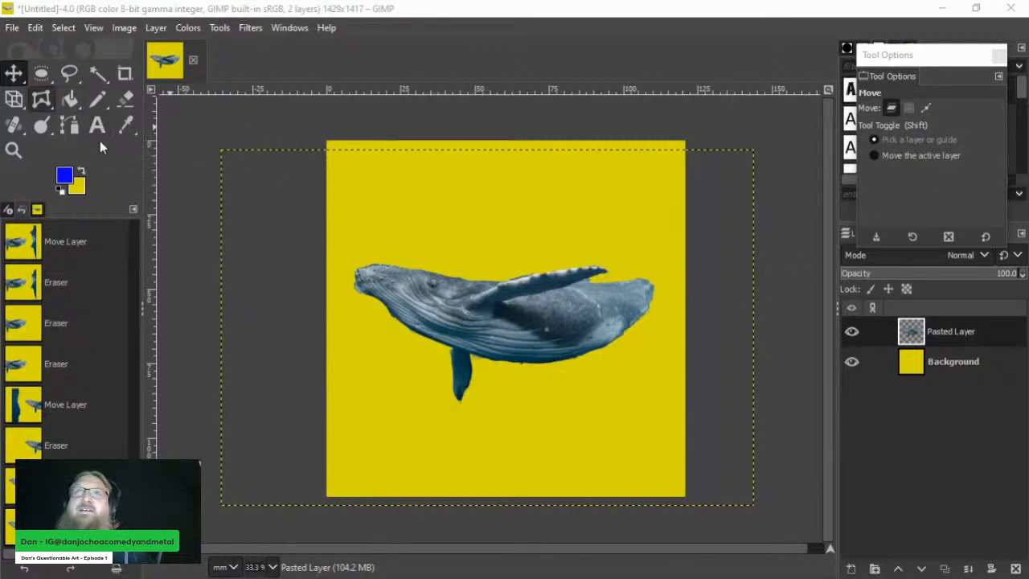
Step: Paste the copied peacock, turn the floating selection into a new layer, and move it beneath the whale
click(558, 252)
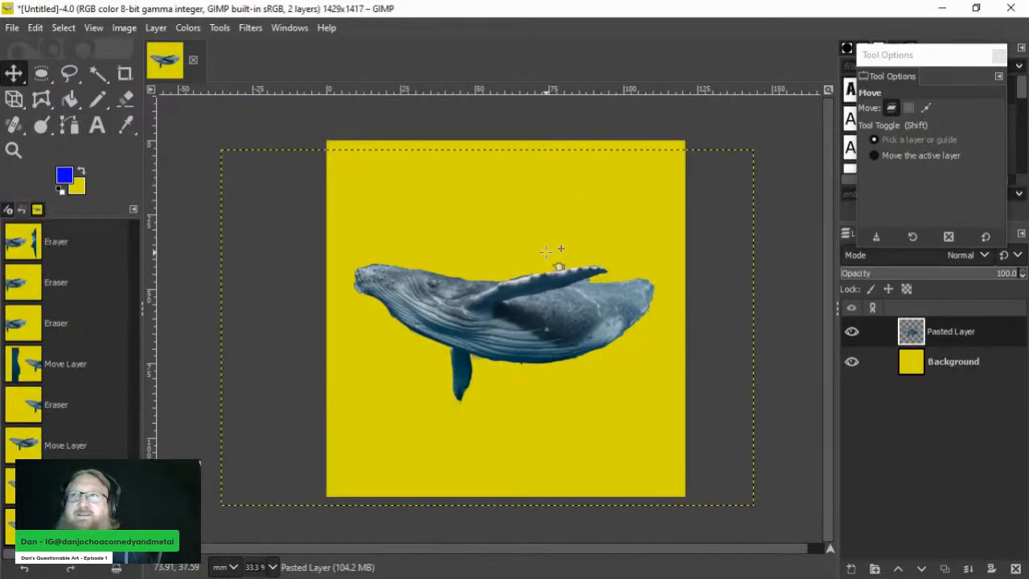
key(ctrl)
key(ctrl+v)
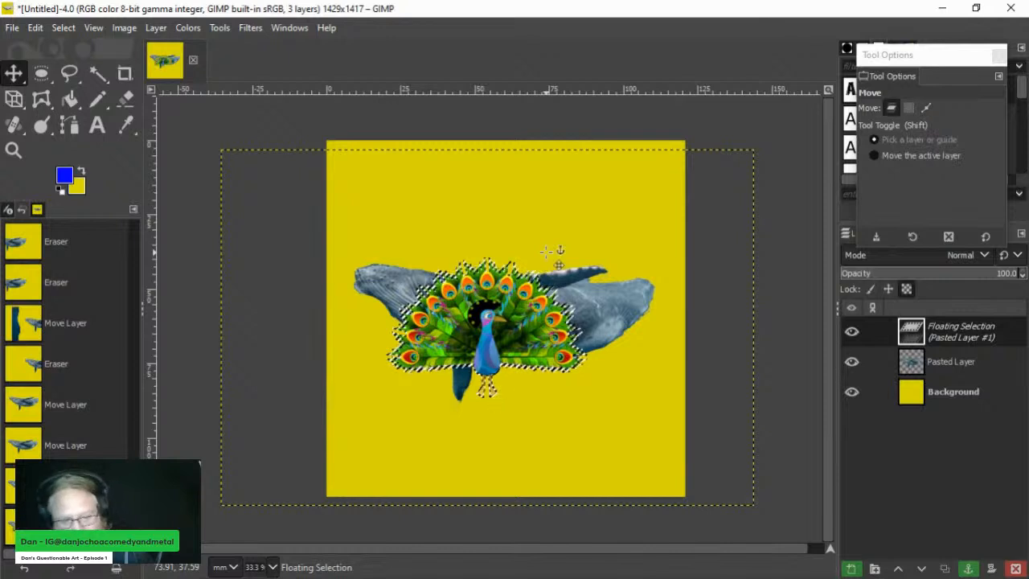
right_click(983, 333)
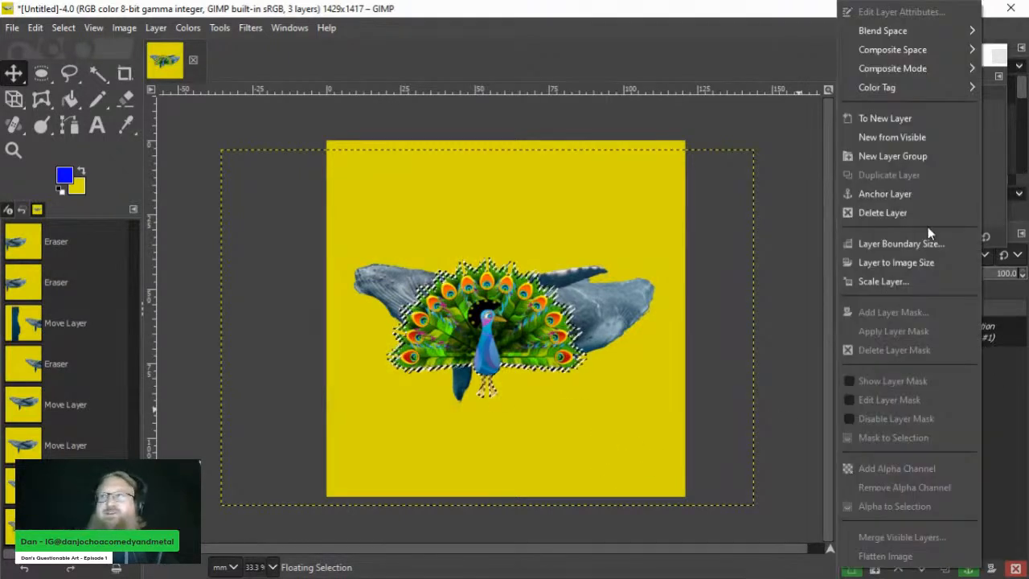
click(875, 120)
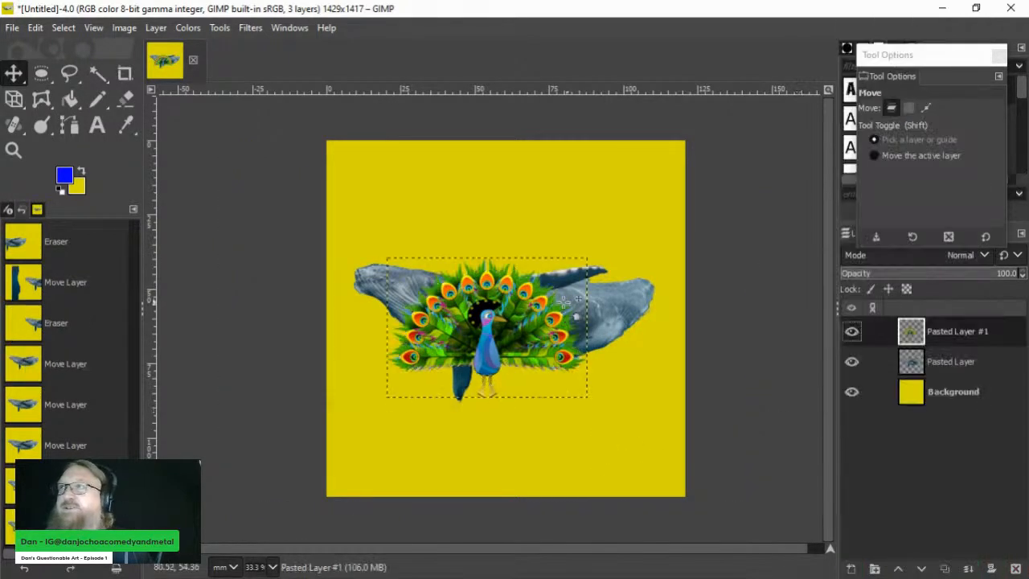
click(21, 73)
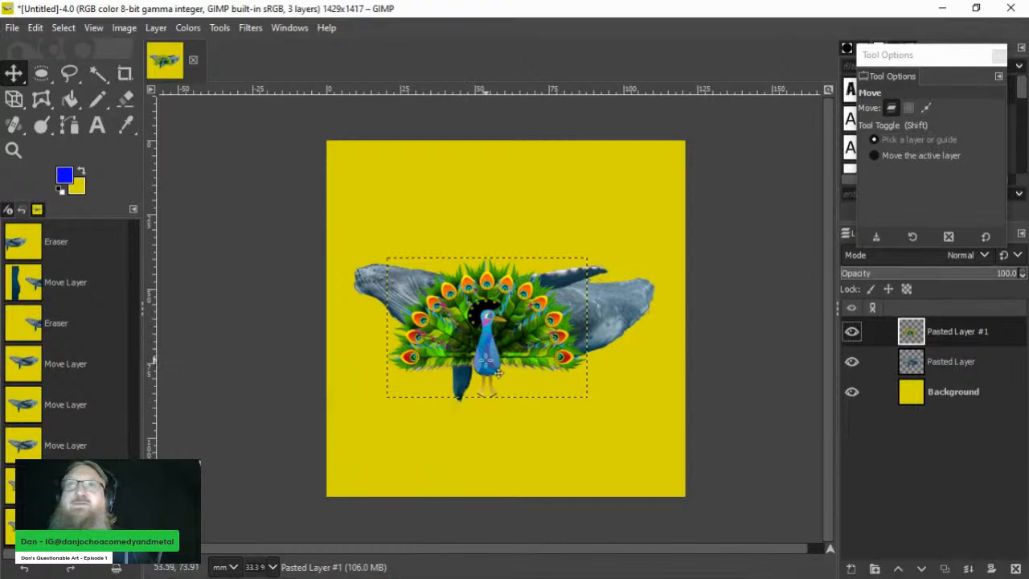
drag(496, 372, 514, 465)
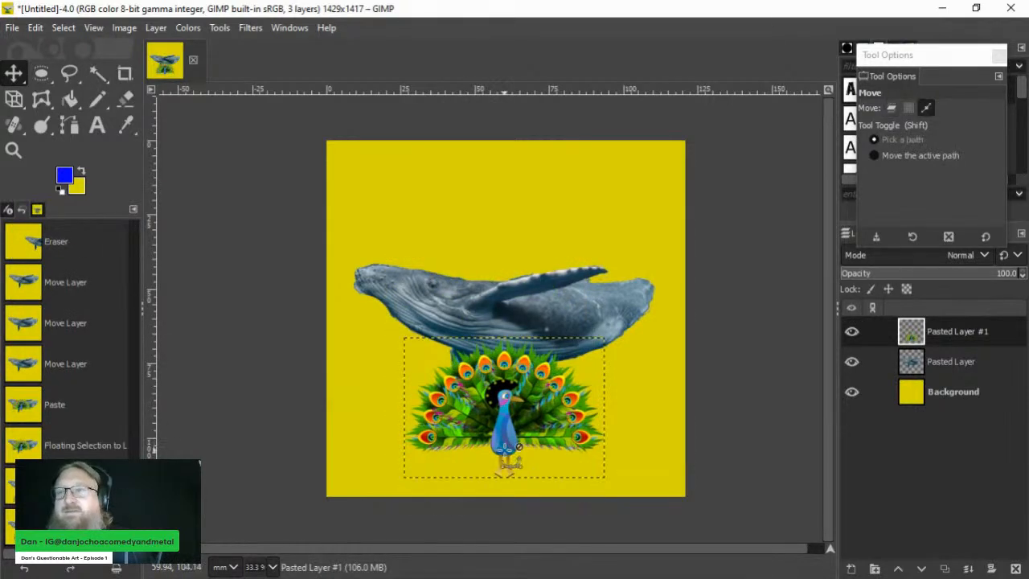
Step: Erase the peacock's legs and body with the eraser at size 58, and its neck, head and black crest at size 17
ctrl+scroll(516, 464, up, 4)
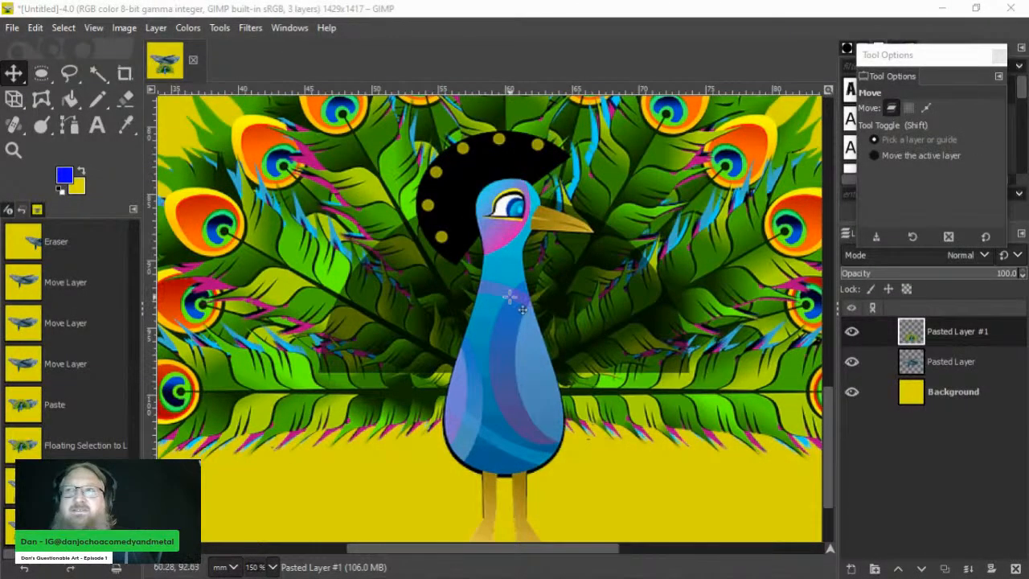
ctrl+scroll(499, 176, down, 1)
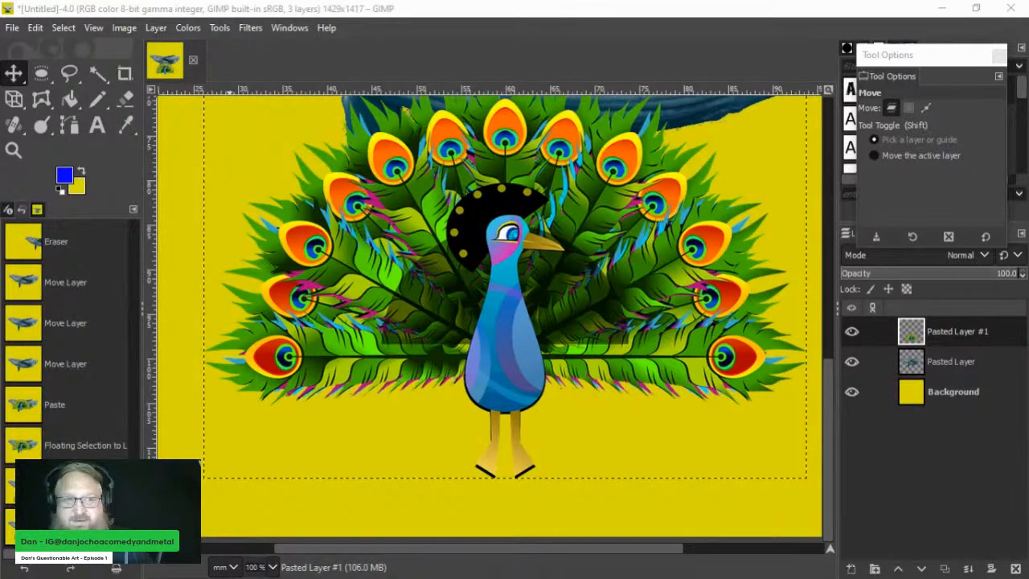
click(125, 98)
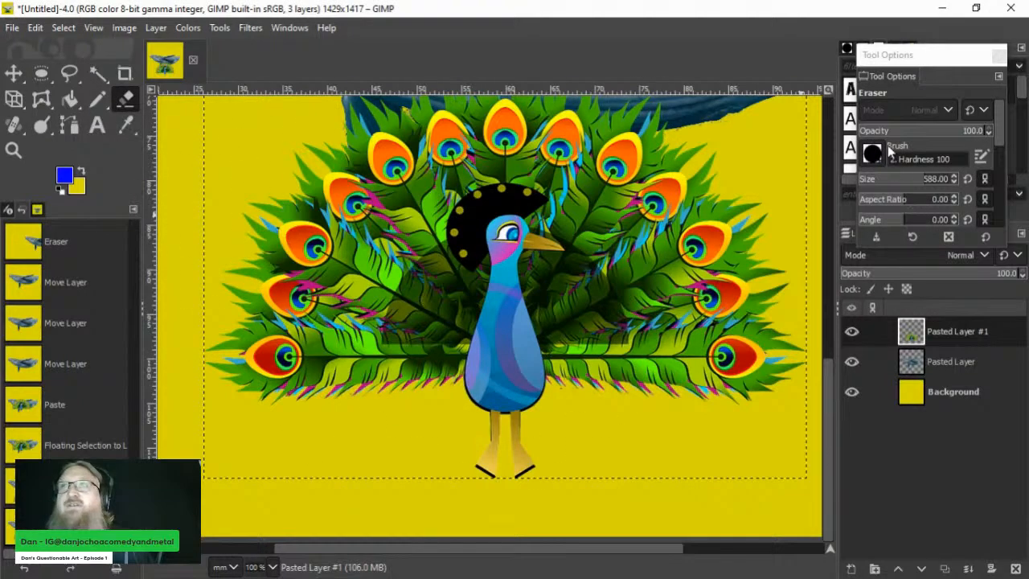
click(872, 179)
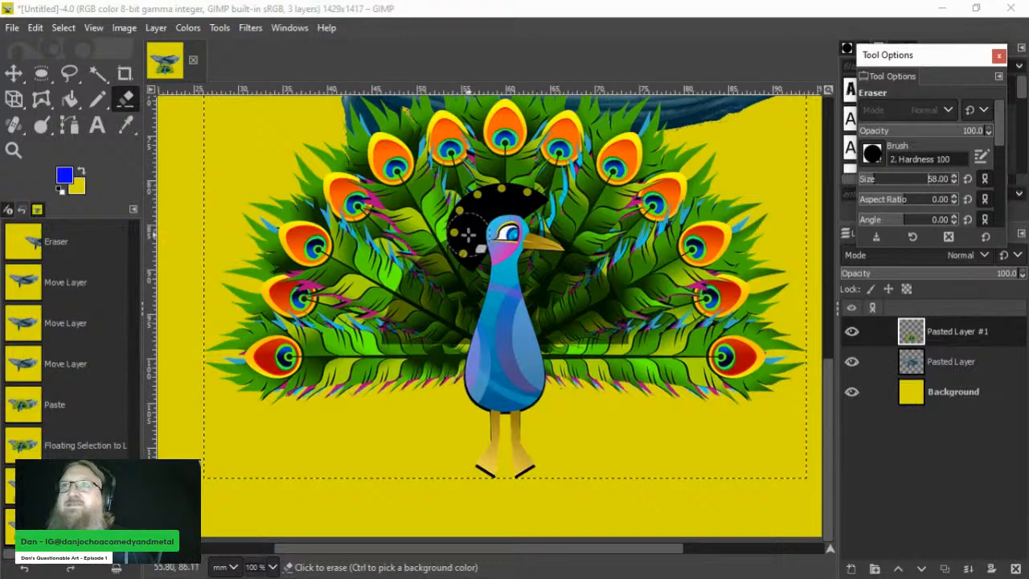
mouse_move(484, 472)
mouse_down()
mouse_move(506, 439)
mouse_move(514, 456)
mouse_move(505, 443)
mouse_move(511, 419)
mouse_move(496, 411)
mouse_move(486, 381)
mouse_move(492, 353)
mouse_move(487, 395)
mouse_move(517, 397)
mouse_move(524, 384)
mouse_move(500, 328)
mouse_move(494, 342)
mouse_move(505, 289)
mouse_move(520, 340)
mouse_move(500, 331)
mouse_move(488, 366)
mouse_move(499, 316)
mouse_move(487, 369)
mouse_move(518, 359)
mouse_move(541, 379)
mouse_up()
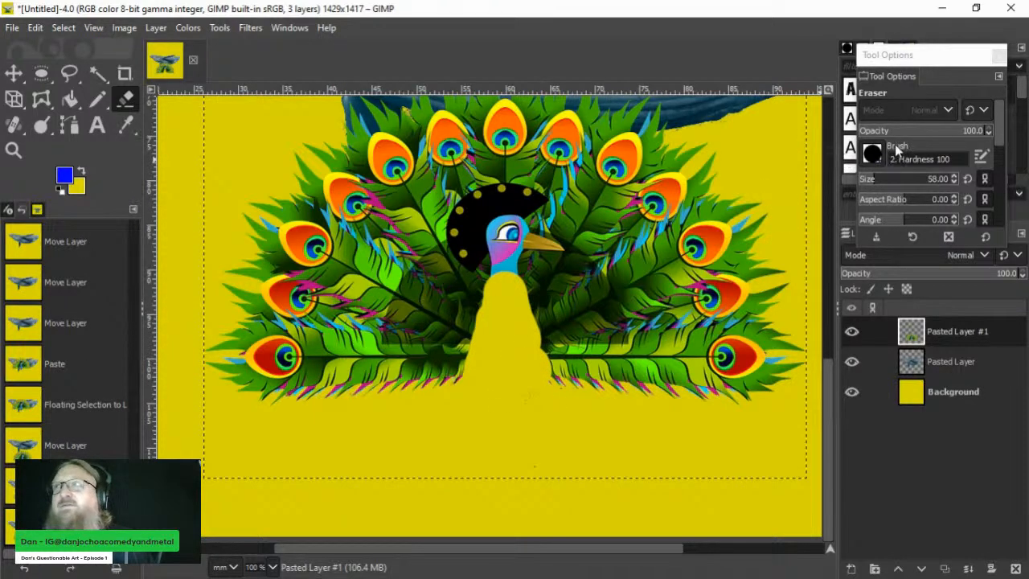
drag(876, 183, 864, 184)
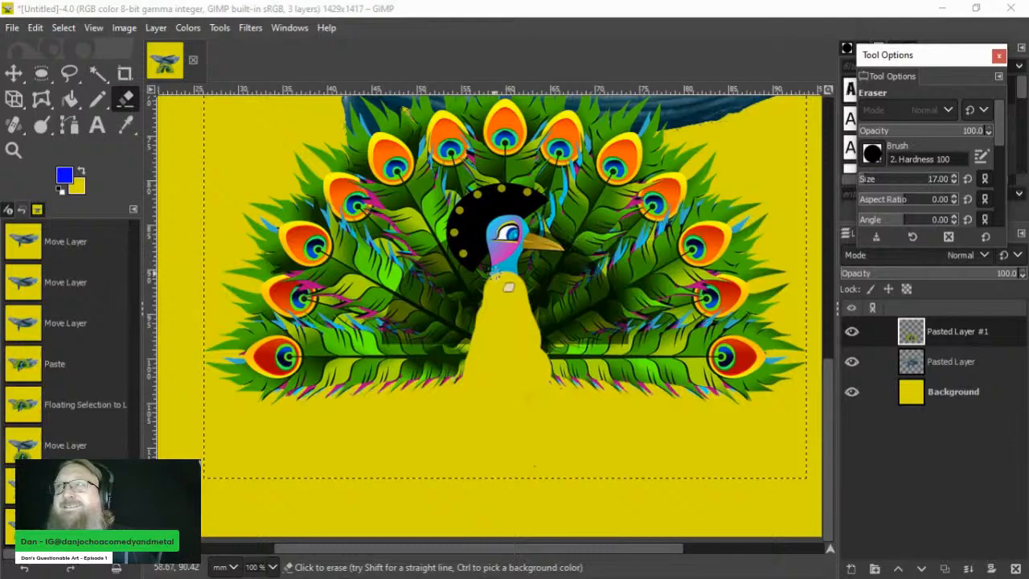
mouse_move(495, 272)
mouse_down()
mouse_move(556, 245)
mouse_move(523, 238)
mouse_move(519, 218)
mouse_move(504, 224)
mouse_move(501, 257)
mouse_move(502, 235)
mouse_move(518, 229)
mouse_move(488, 250)
mouse_move(488, 234)
mouse_move(507, 228)
mouse_move(494, 229)
mouse_move(504, 217)
mouse_move(482, 233)
mouse_move(473, 267)
mouse_move(452, 225)
mouse_move(467, 199)
mouse_move(496, 186)
mouse_move(541, 198)
mouse_move(506, 216)
mouse_move(506, 179)
mouse_move(493, 199)
mouse_move(512, 194)
mouse_move(524, 229)
mouse_move(518, 245)
mouse_move(525, 196)
mouse_move(506, 197)
mouse_move(472, 216)
mouse_move(479, 251)
mouse_move(487, 209)
mouse_move(490, 235)
mouse_move(509, 217)
mouse_move(537, 233)
mouse_up()
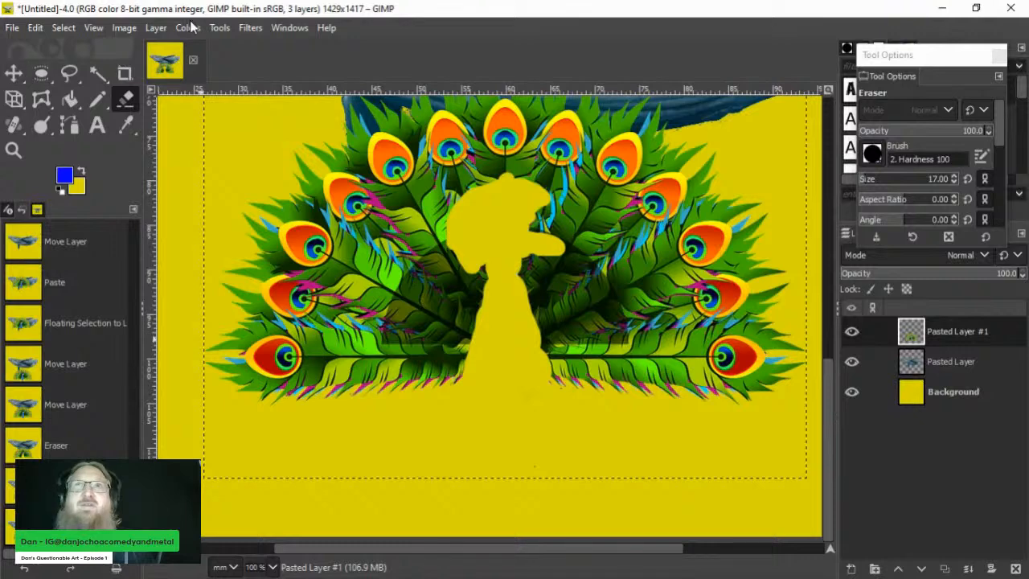
Step: Smudge the surrounding feathers into the hole left by the peacock's body using the Smudge tool at size 96
click(247, 29)
click(247, 29)
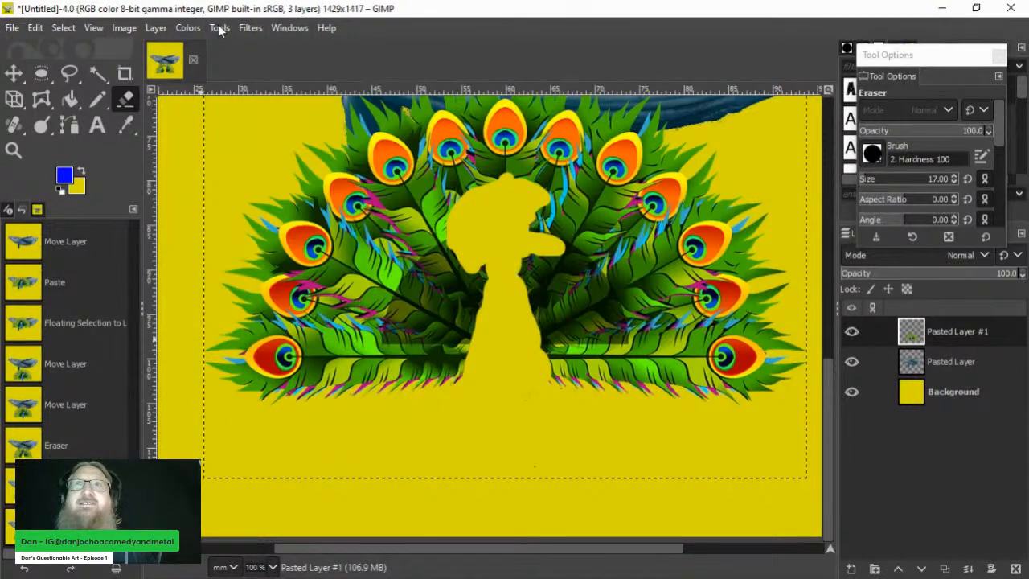
click(217, 27)
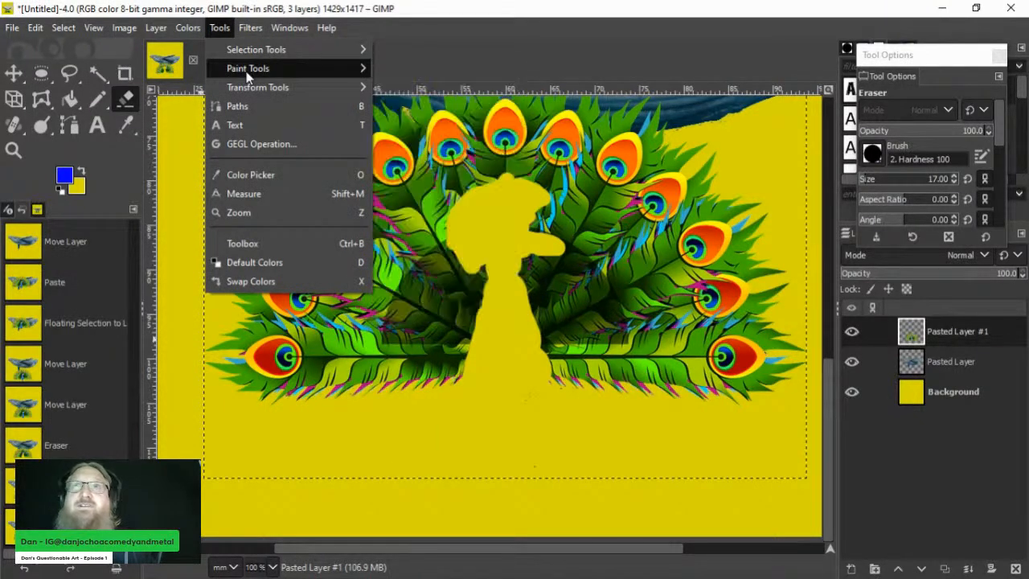
mouse_move(247, 75)
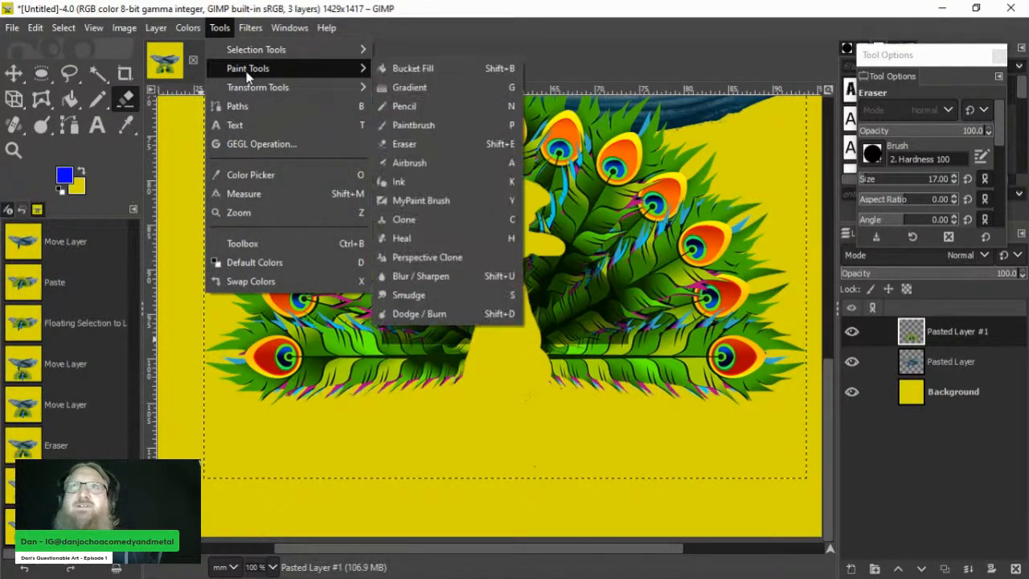
click(450, 297)
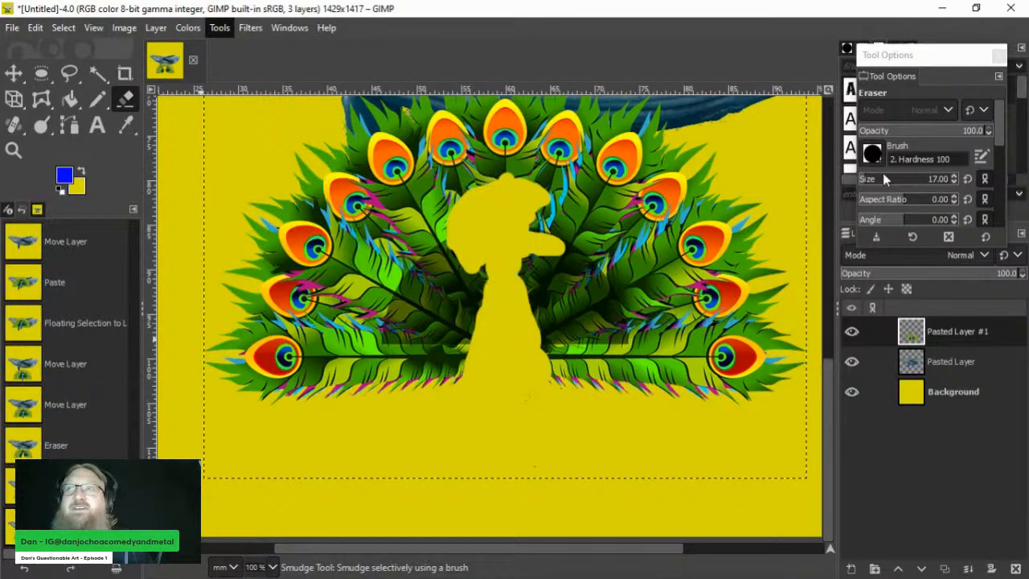
mouse_move(462, 165)
mouse_down()
mouse_move(451, 202)
mouse_move(496, 291)
mouse_move(454, 285)
mouse_move(476, 292)
mouse_move(493, 316)
mouse_move(450, 329)
mouse_move(444, 309)
mouse_move(473, 344)
mouse_move(416, 346)
mouse_move(486, 370)
mouse_up()
mouse_move(602, 336)
mouse_down()
mouse_move(506, 356)
mouse_move(546, 316)
mouse_move(507, 336)
mouse_move(537, 280)
mouse_move(511, 301)
mouse_move(551, 271)
mouse_move(562, 247)
mouse_move(518, 305)
mouse_move(540, 202)
mouse_move(531, 271)
mouse_move(505, 202)
mouse_move(491, 300)
mouse_move(496, 233)
mouse_move(495, 289)
mouse_move(458, 219)
mouse_move(491, 249)
mouse_move(502, 280)
mouse_move(505, 269)
mouse_move(473, 246)
mouse_move(516, 268)
mouse_move(519, 305)
mouse_move(497, 332)
mouse_move(487, 315)
mouse_move(501, 351)
mouse_move(484, 309)
mouse_move(497, 342)
mouse_move(519, 279)
mouse_move(488, 303)
mouse_move(496, 344)
mouse_move(511, 312)
mouse_move(470, 298)
mouse_move(498, 346)
mouse_move(558, 303)
mouse_move(497, 270)
mouse_move(468, 324)
mouse_move(538, 330)
mouse_move(547, 288)
mouse_move(492, 299)
mouse_move(552, 283)
mouse_up()
Step: Apply a Perspective transform to the feather layer, moving it up over the whale and pulling its lower-right and upper-left corners inward
ctrl+scroll(544, 292, down, 3)
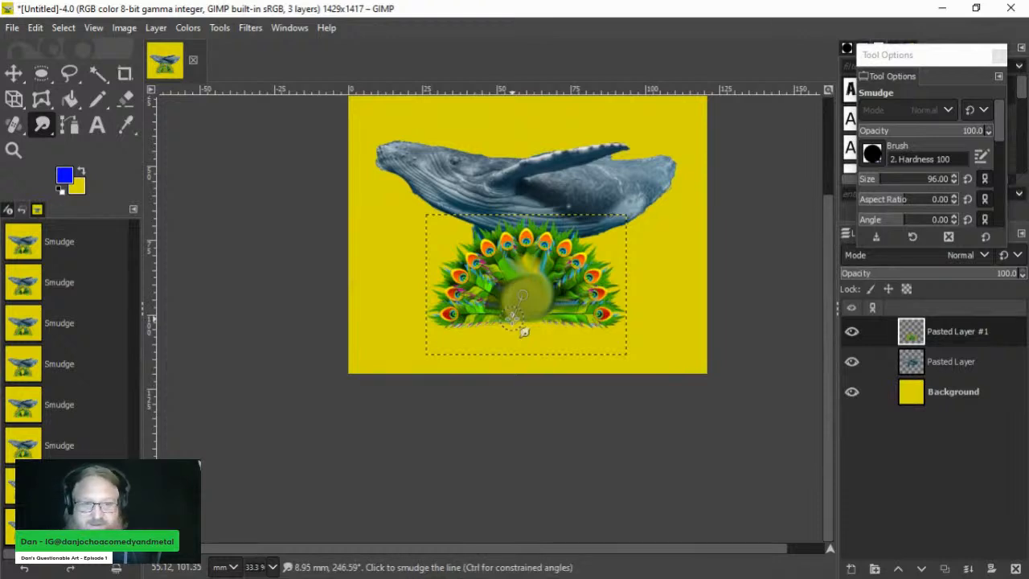
key(shift+p)
click(523, 332)
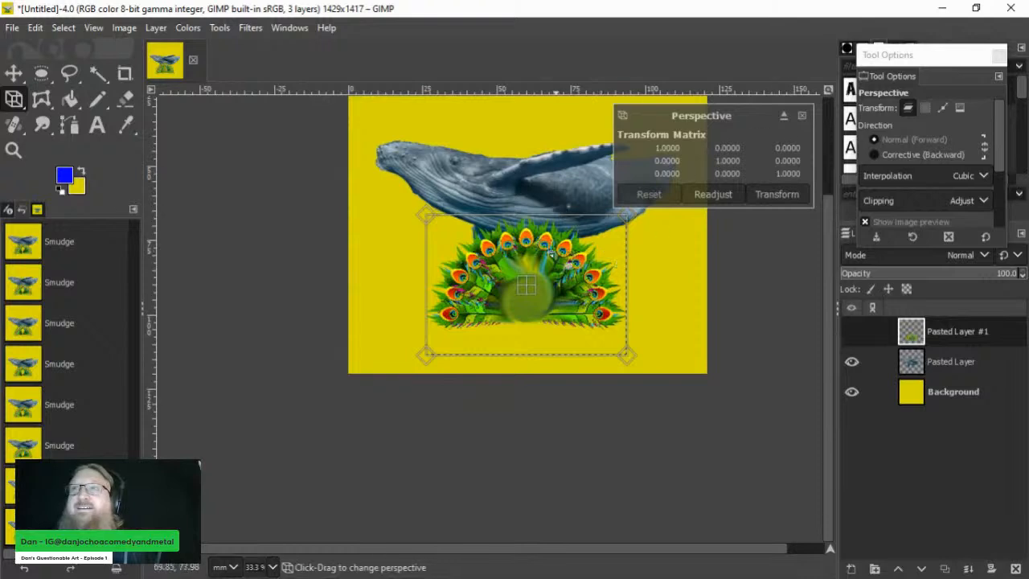
drag(526, 283, 538, 169)
scroll(694, 330, down, 2)
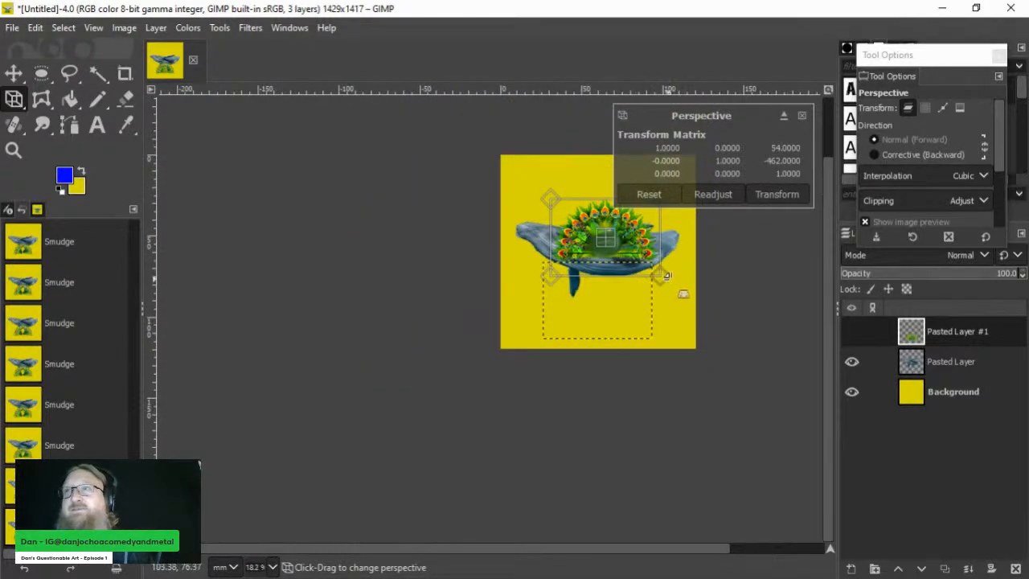
drag(657, 278, 606, 295)
drag(551, 197, 584, 206)
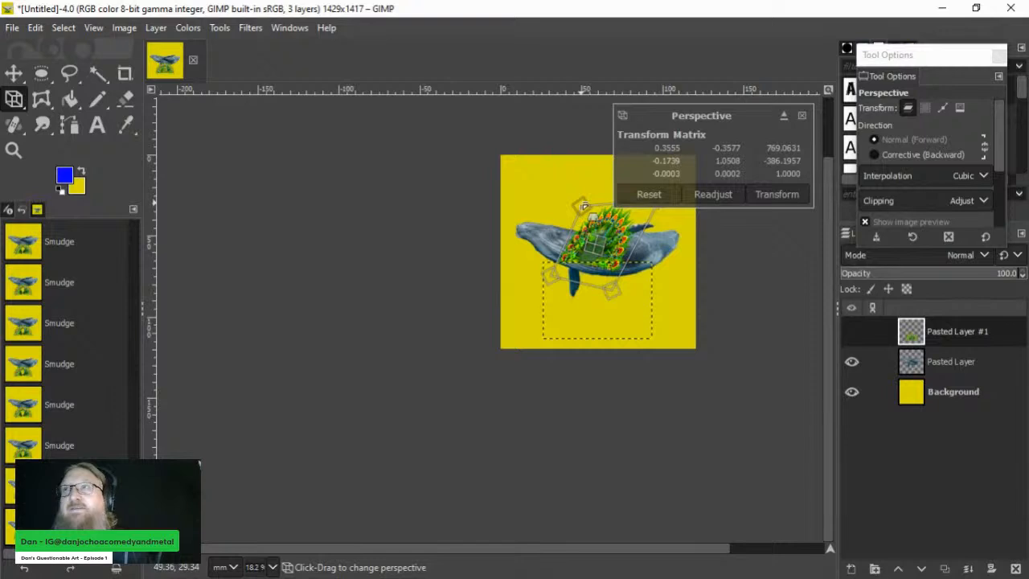
click(777, 194)
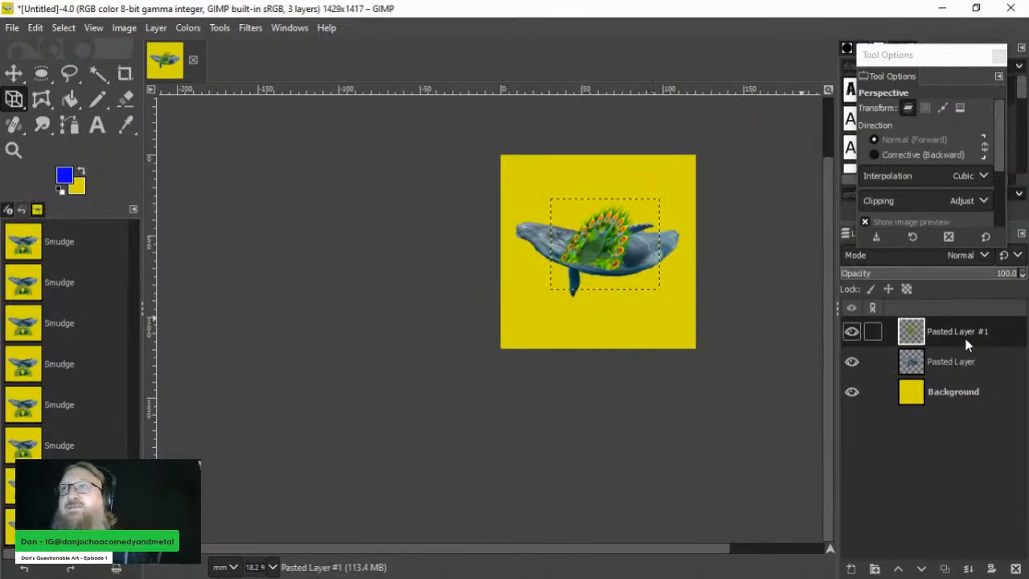
Step: Reorder the feather layer beneath the whale layer and move it right so the feathers fan out behind the whale's tail end
drag(959, 338, 943, 375)
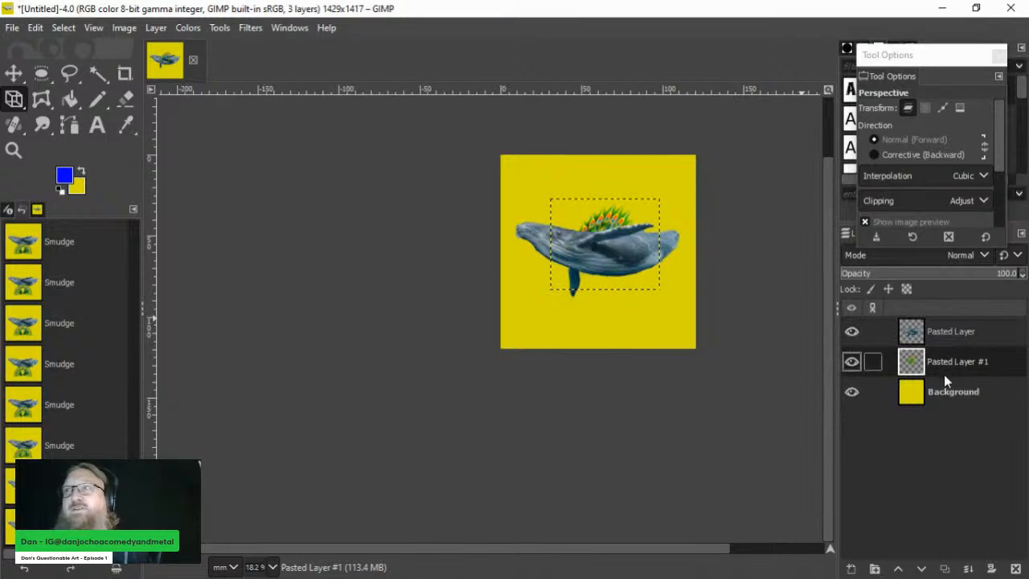
click(13, 73)
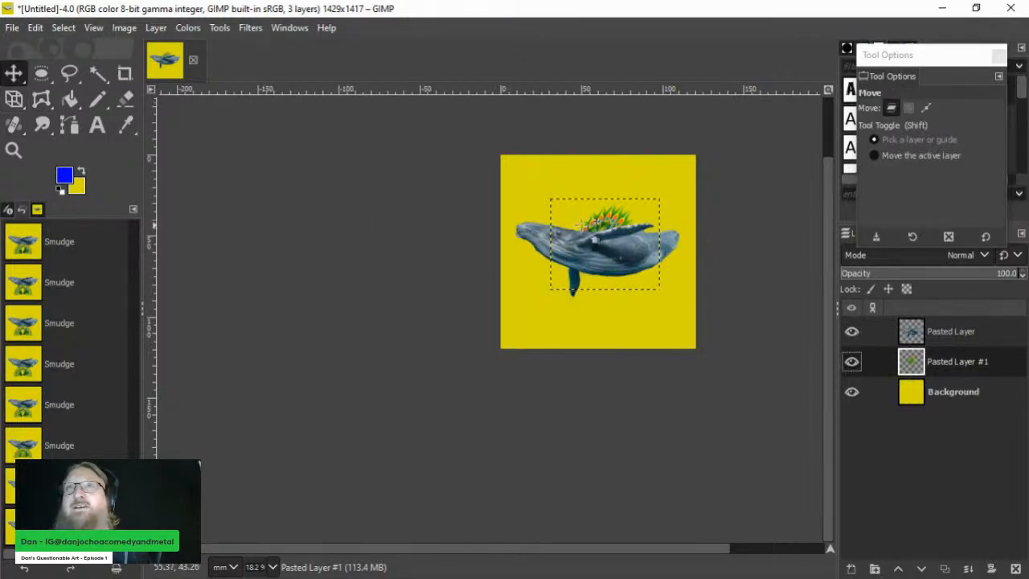
drag(615, 235, 685, 236)
scroll(685, 241, up, 2)
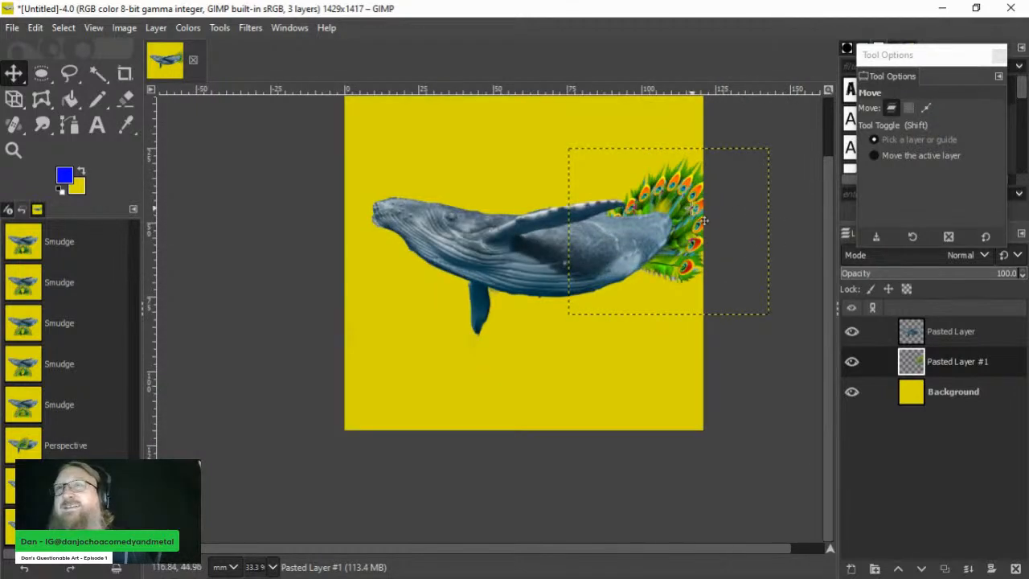
drag(705, 219, 710, 217)
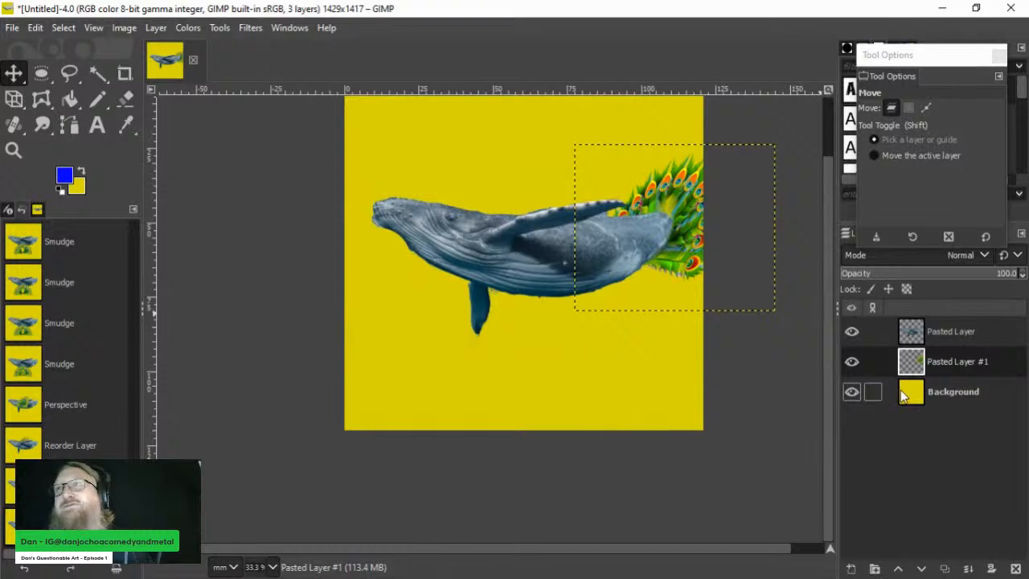
Step: Merge the whale layer down onto the peacock feather layer
click(956, 332)
right_click(957, 332)
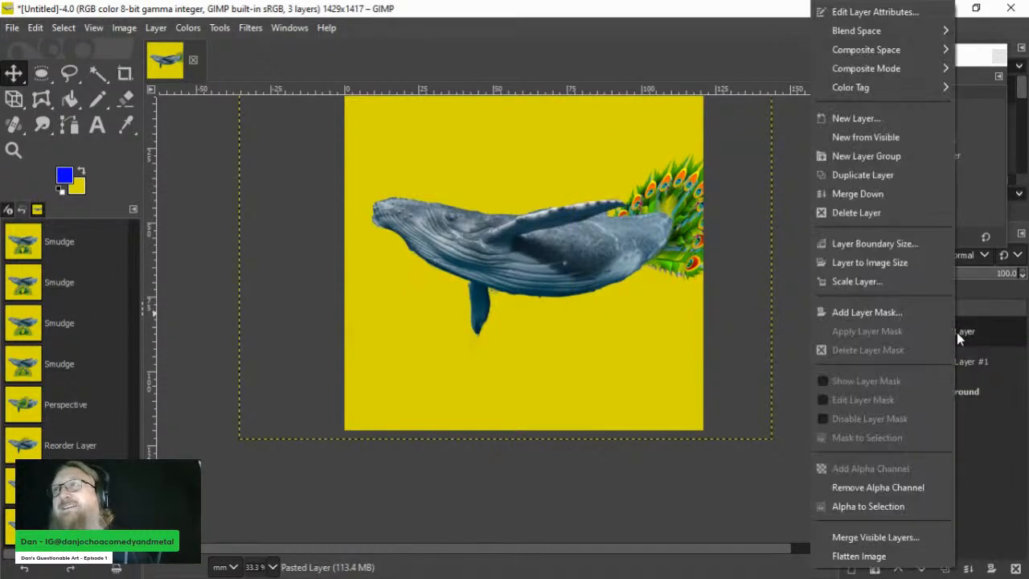
click(970, 338)
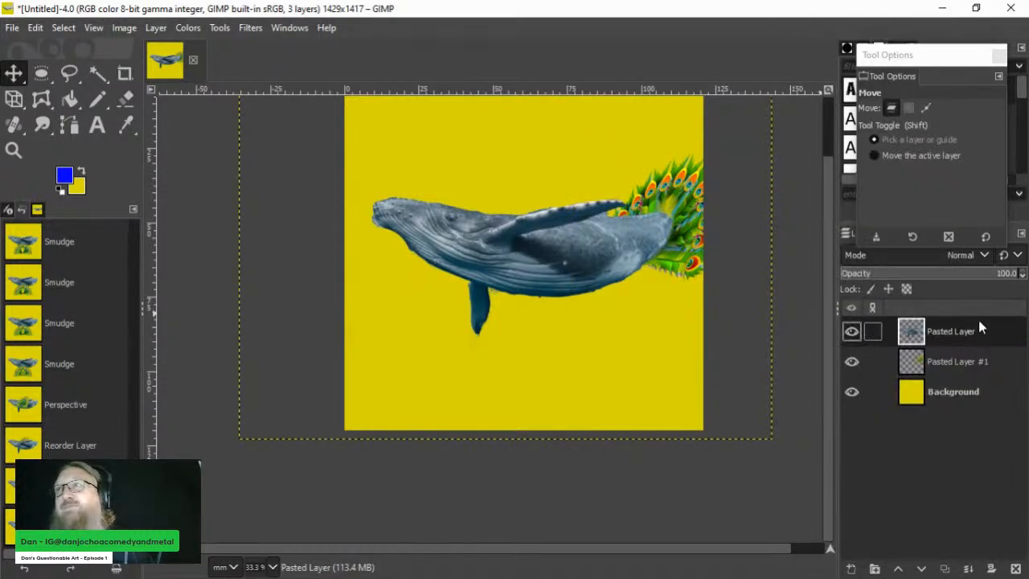
right_click(926, 336)
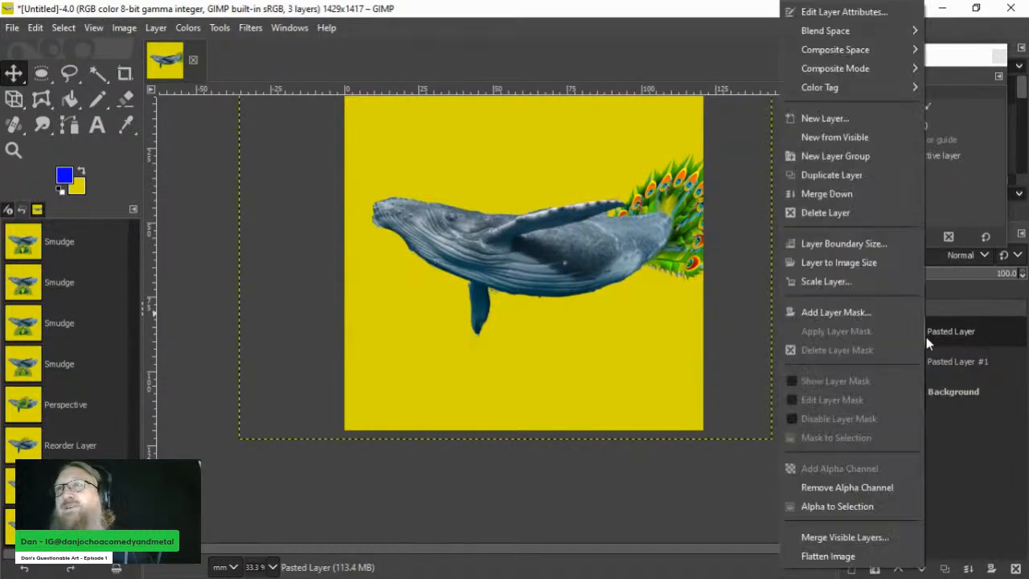
click(826, 194)
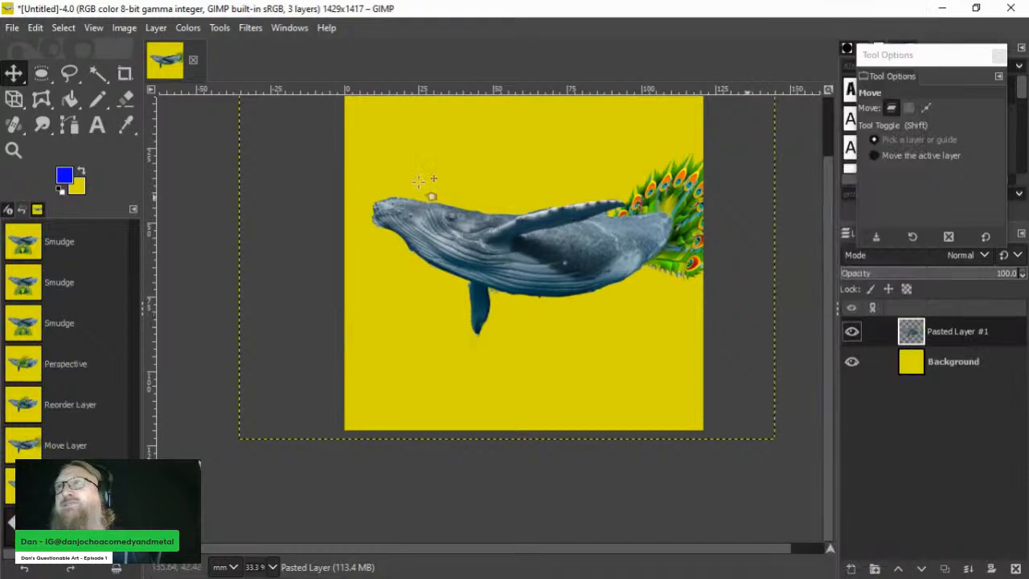
Step: Smudge the whale's tail end into the feathers at size 42, and move the merged layer left and slightly down to fit the canvas
click(43, 126)
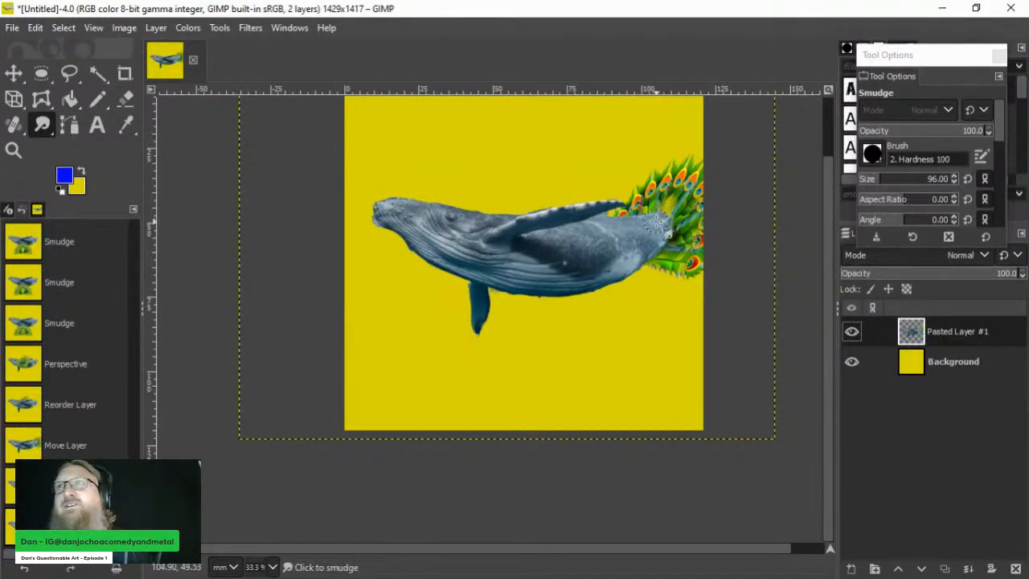
click(871, 178)
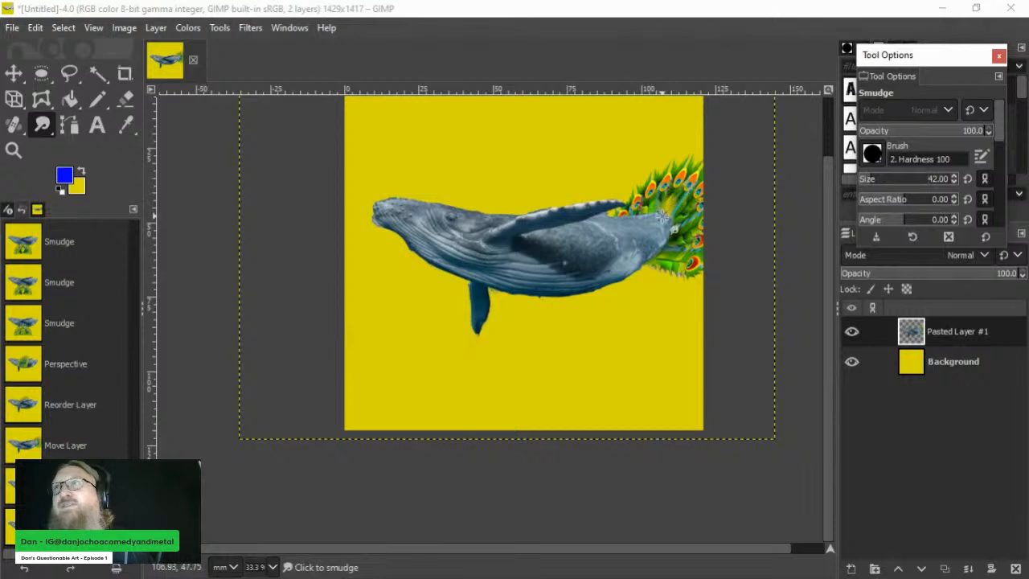
mouse_move(659, 217)
mouse_down()
mouse_move(673, 206)
mouse_move(675, 219)
mouse_move(666, 215)
mouse_move(675, 218)
mouse_up()
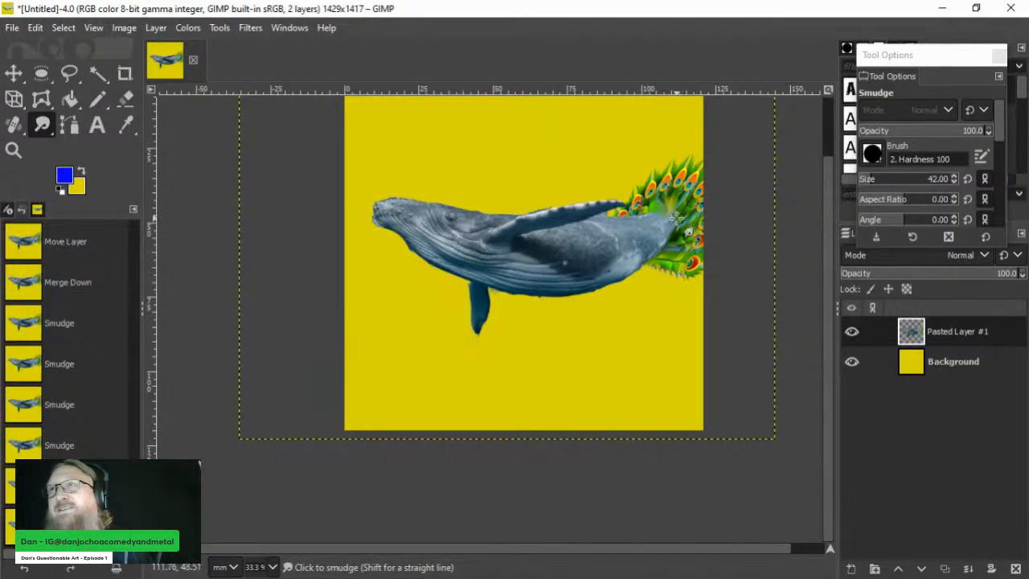
click(13, 73)
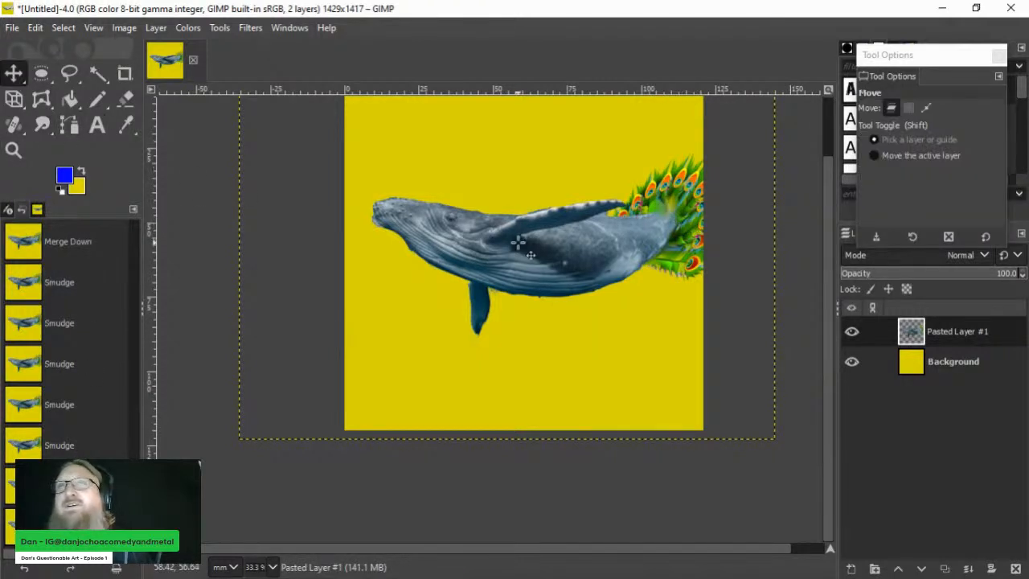
drag(518, 242, 499, 257)
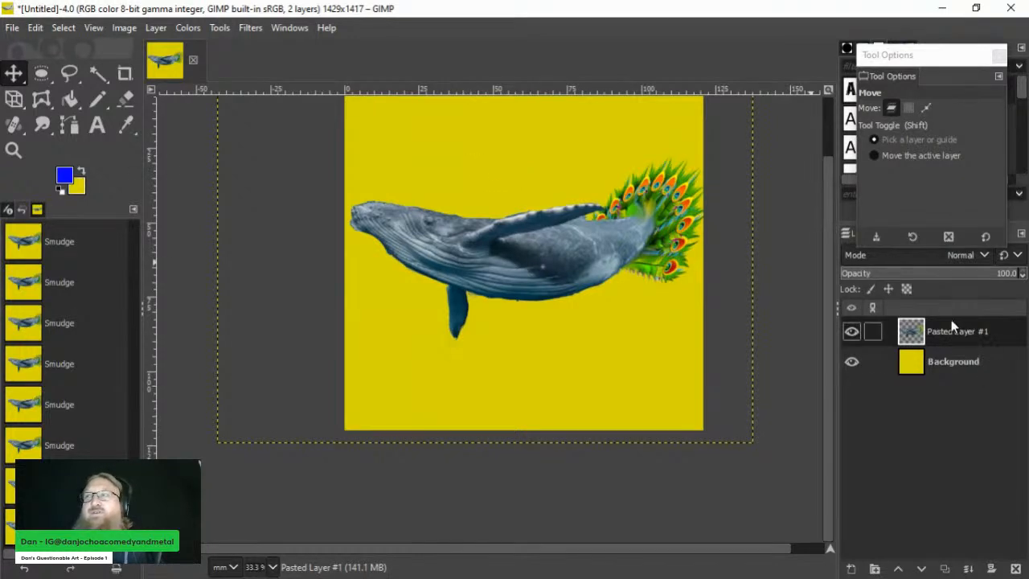
Step: Paste the copied octopus tentacle, turn the floating selection into a new layer, and move it just below the whale's belly
key(ctrl)
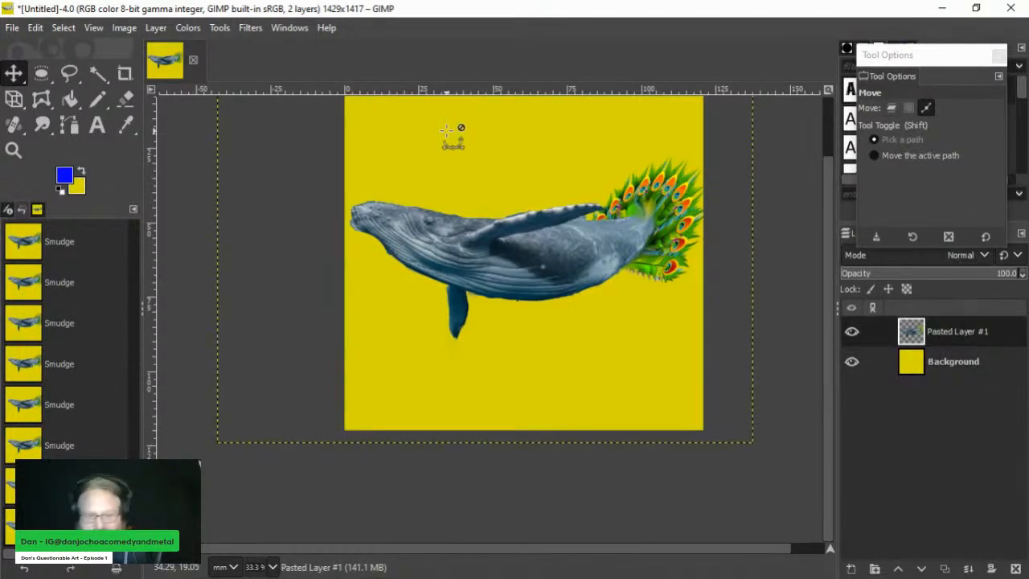
key(ctrl+v)
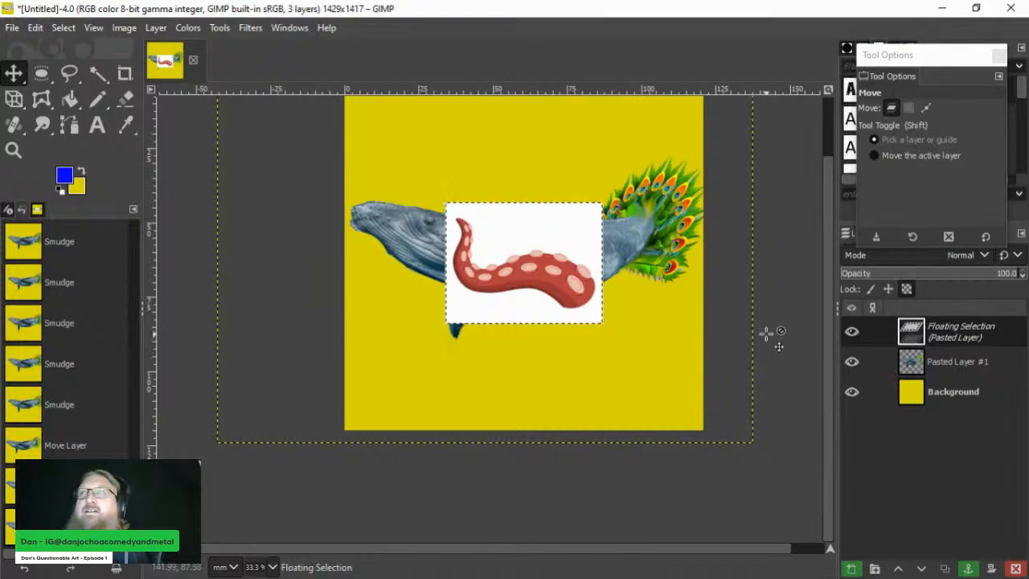
right_click(962, 337)
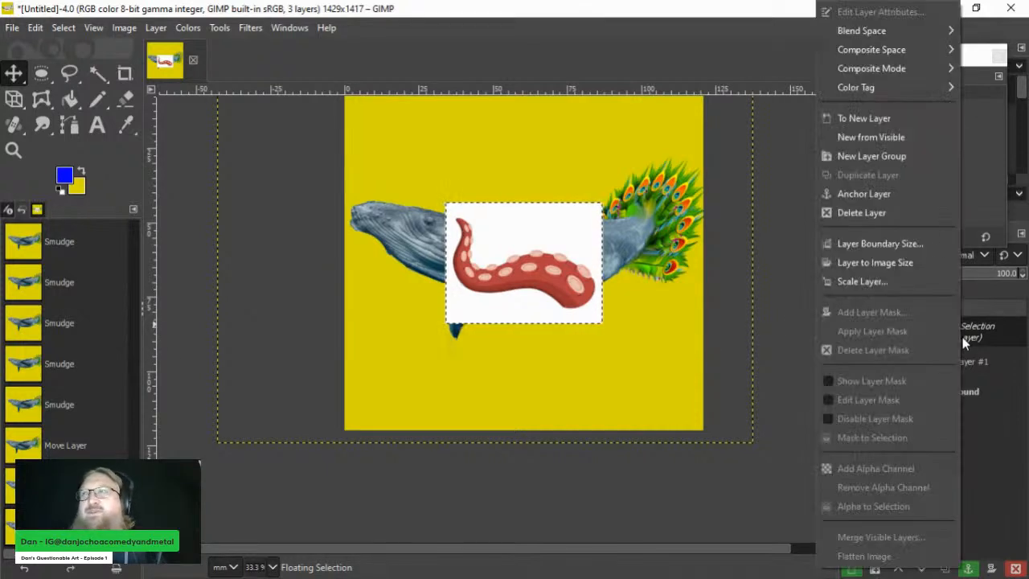
click(856, 119)
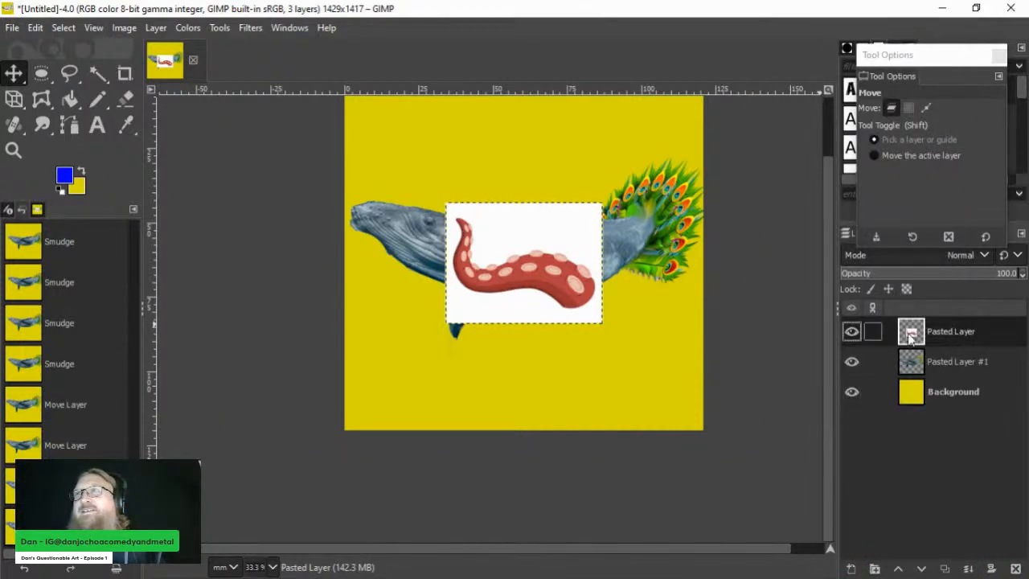
drag(554, 283, 501, 367)
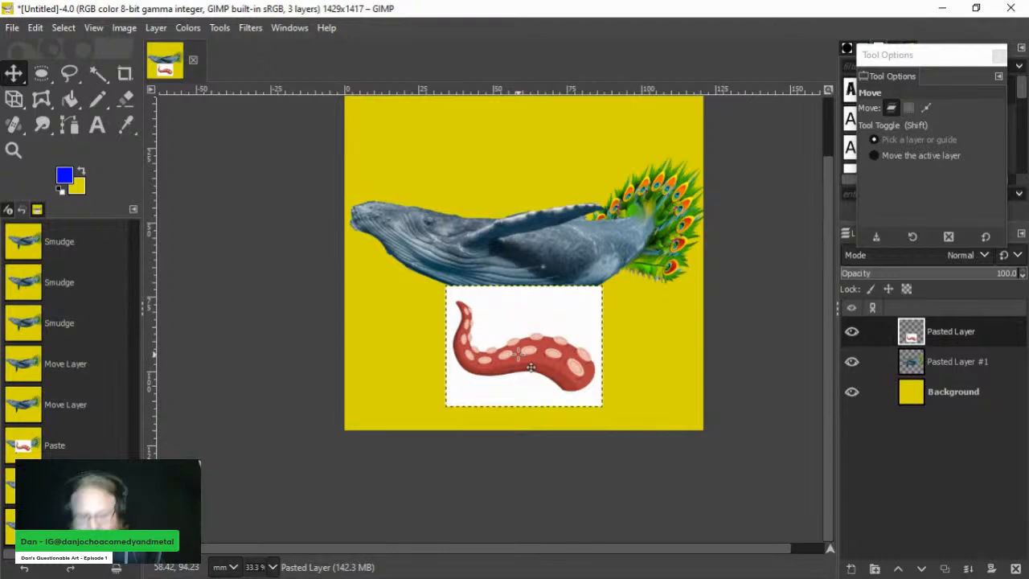
Step: Rotate the tentacle layer by 180 degrees
key(shift+r)
click(524, 350)
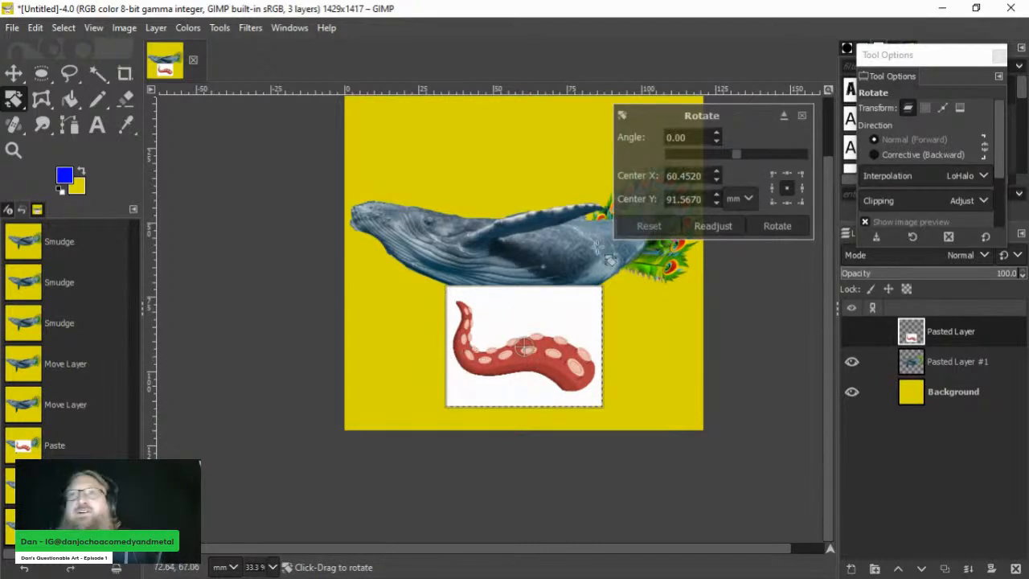
drag(737, 155, 810, 168)
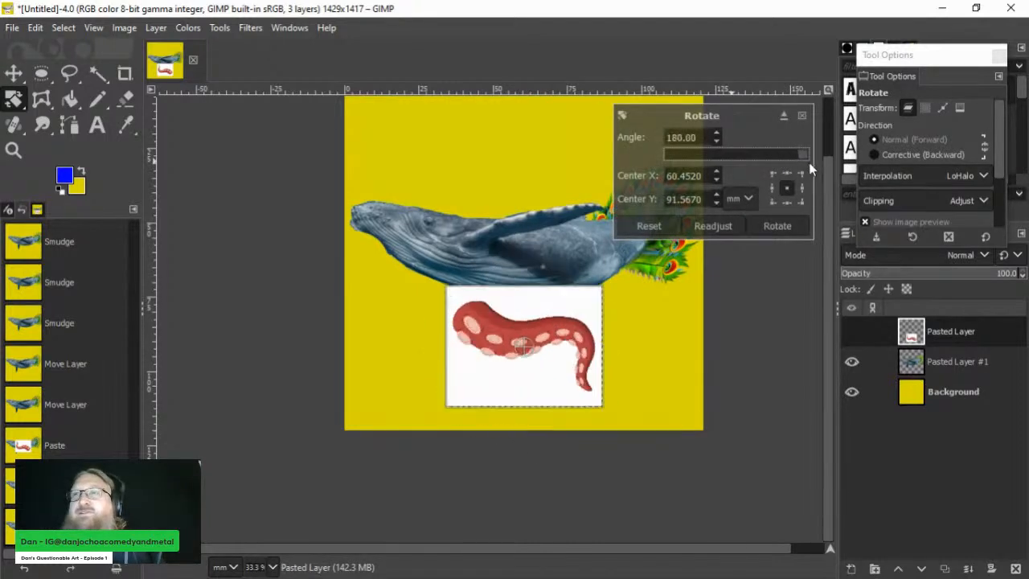
Step: Apply the tentacle layer's 180° rotation, delete the white background around the tentacle and clear the selection
click(778, 225)
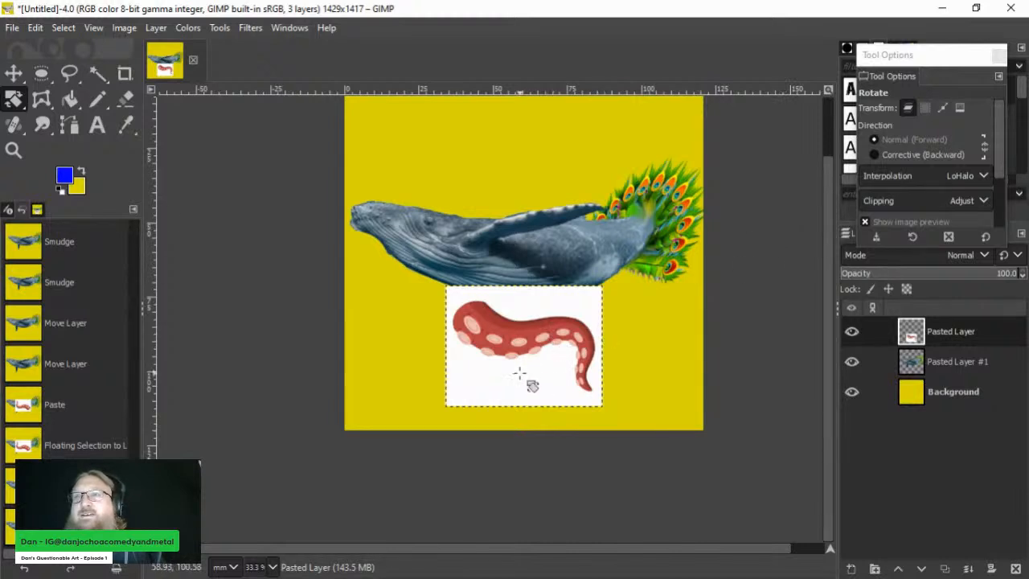
click(96, 73)
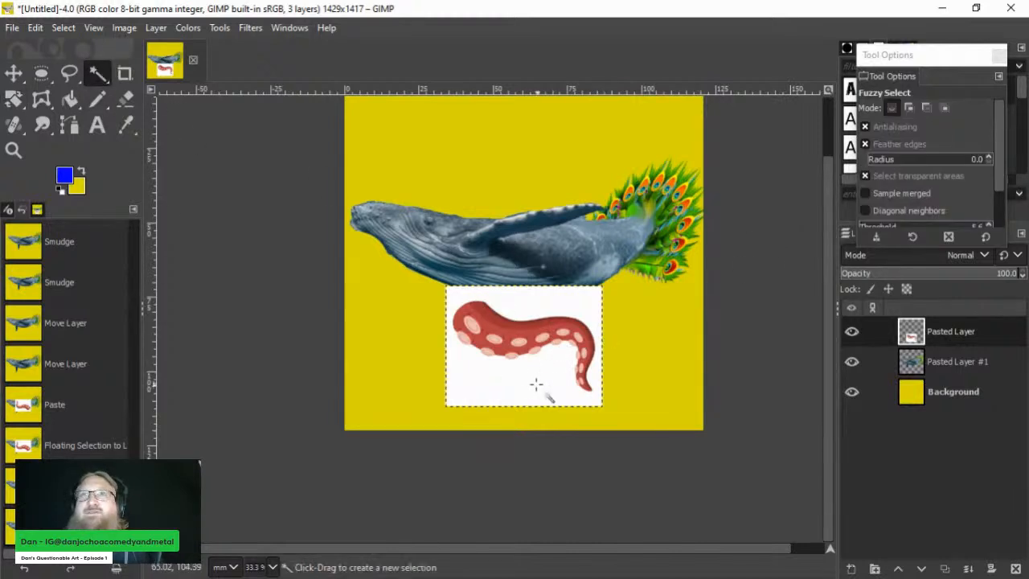
drag(535, 390, 536, 400)
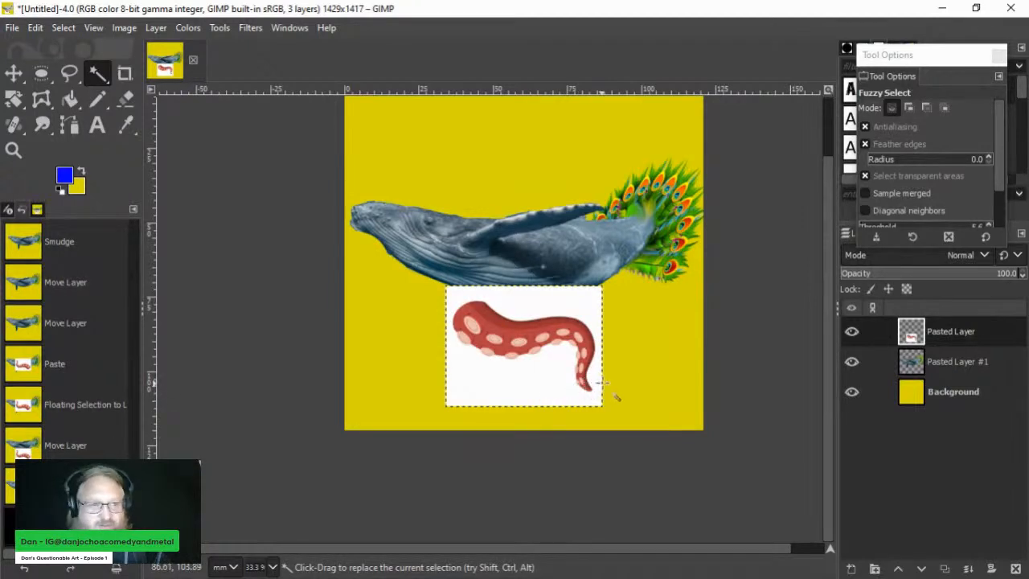
key(Delete)
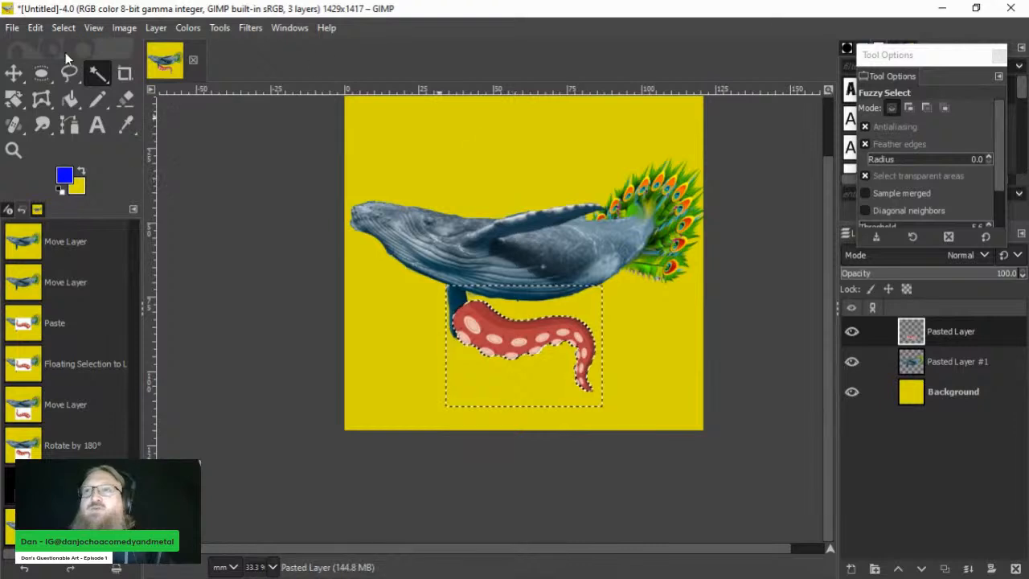
click(40, 73)
click(512, 162)
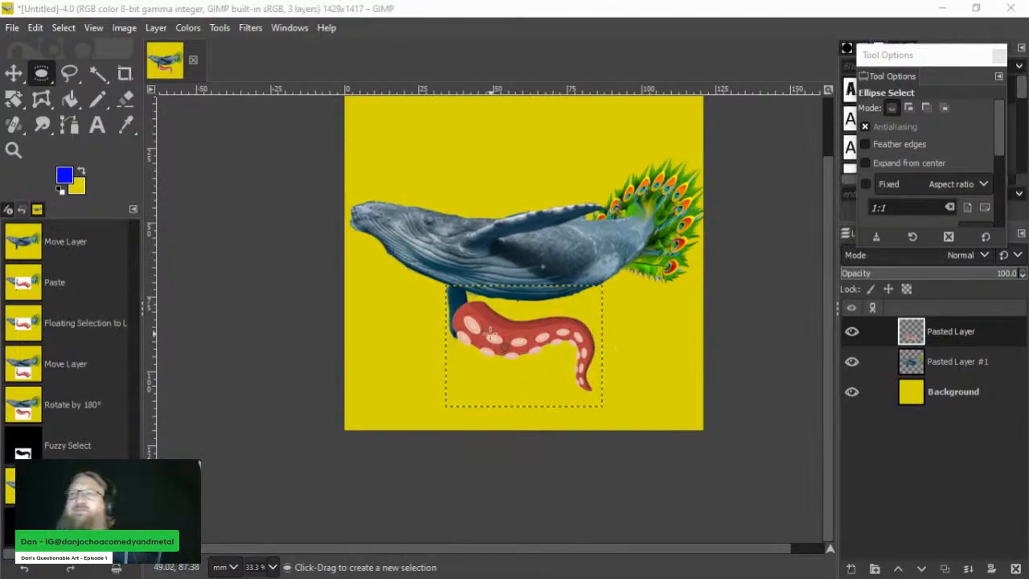
Step: Position the tentacle over the whale's raised flipper and rotate it by about -24°
click(14, 74)
drag(513, 345, 505, 272)
key(shift)
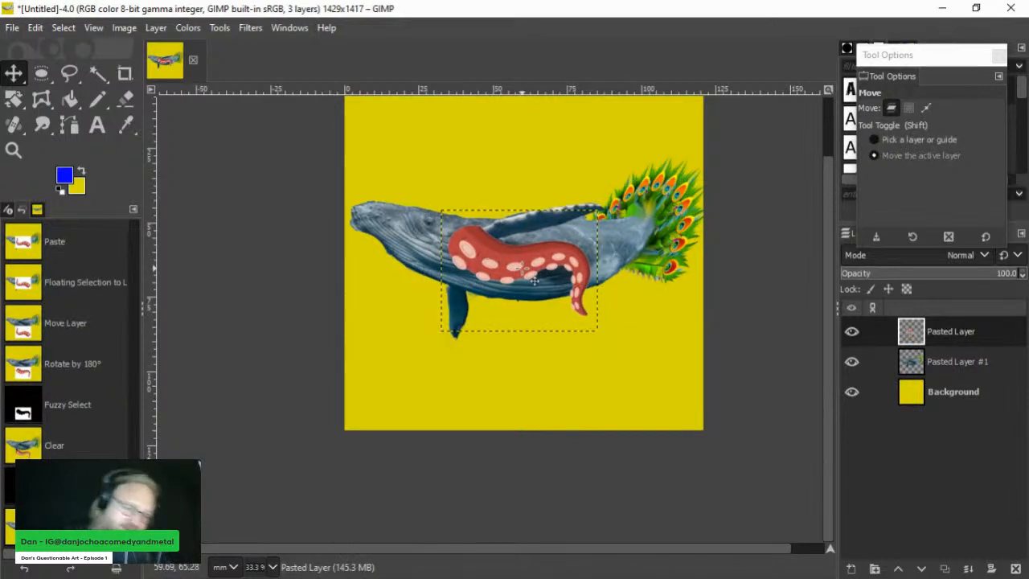
key(shift+r)
click(585, 295)
drag(585, 296, 546, 232)
click(788, 227)
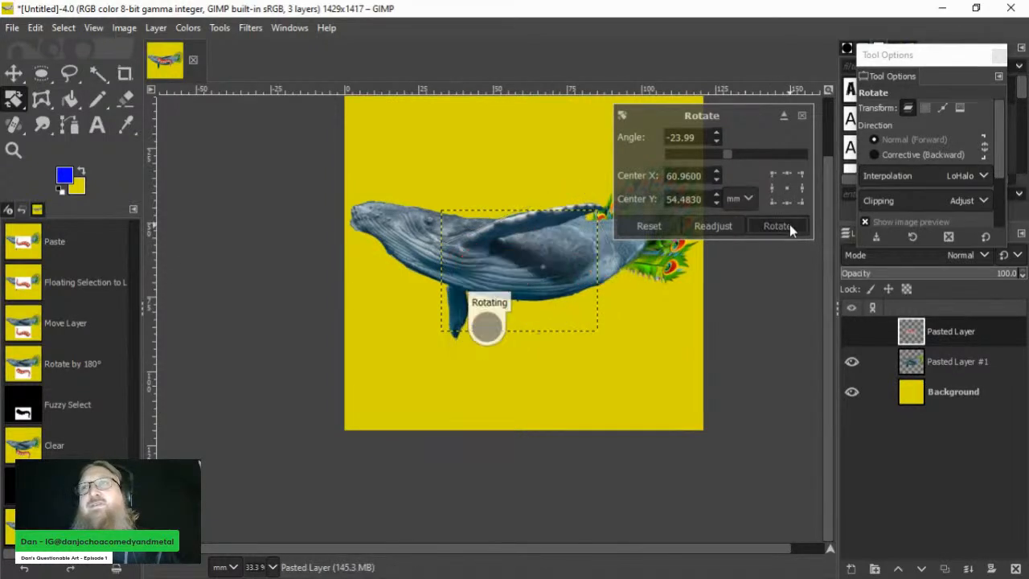
key(m)
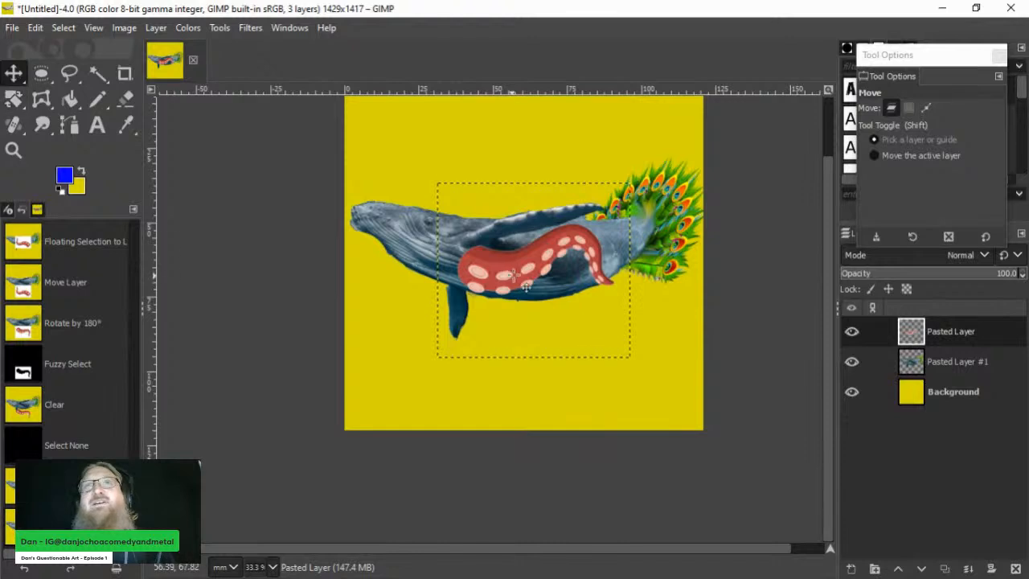
drag(525, 286, 526, 253)
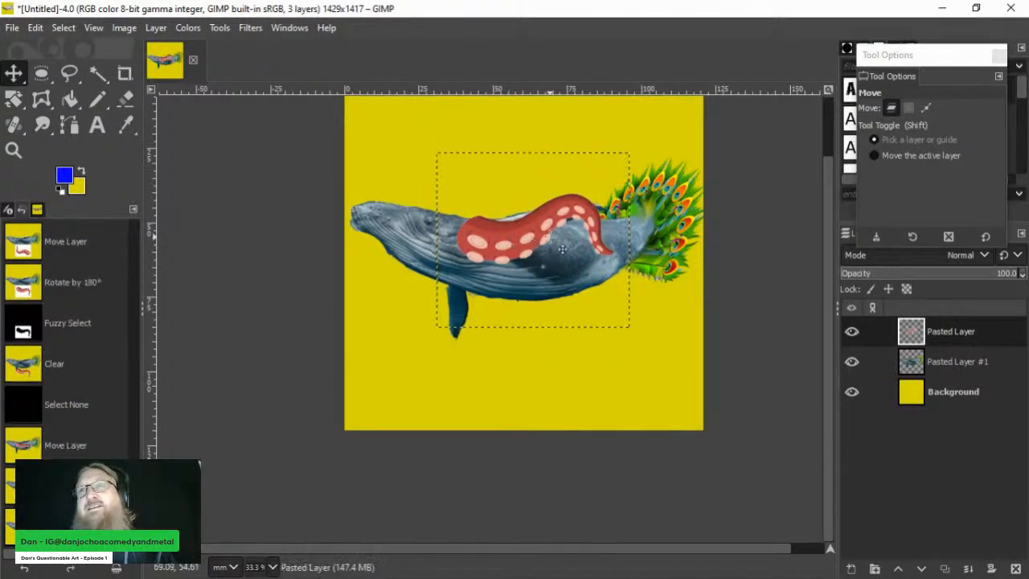
Step: Scale the tentacle layer to about 909 × 545 pixels so it is longer and flatter
key(shift)
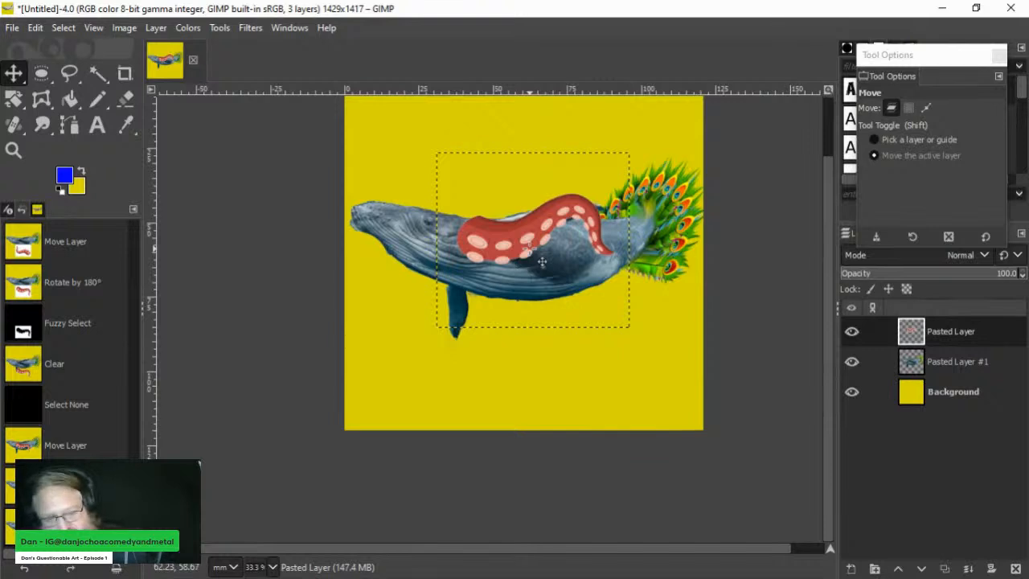
key(shift+s)
click(541, 262)
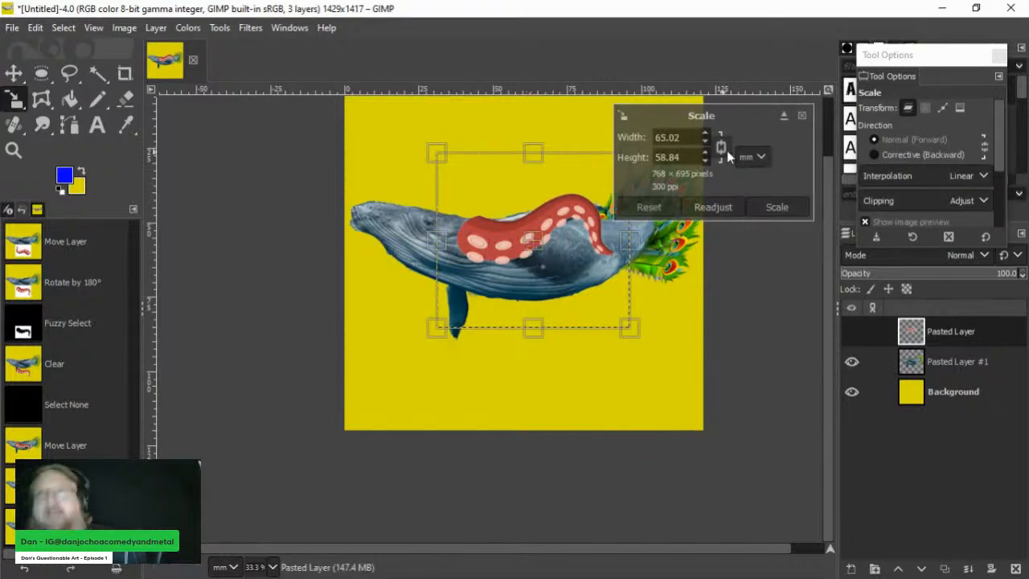
click(721, 150)
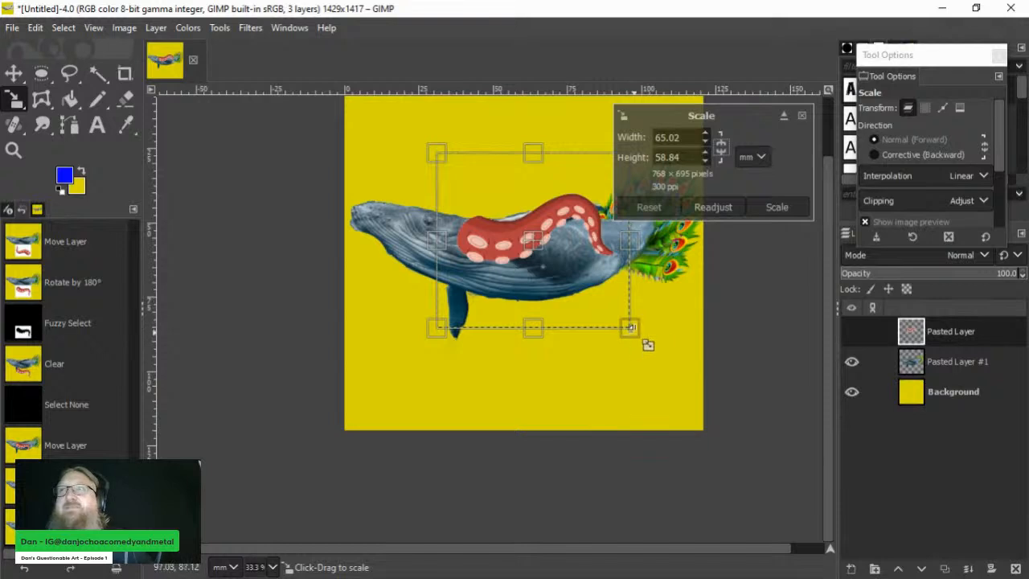
drag(648, 343, 649, 324)
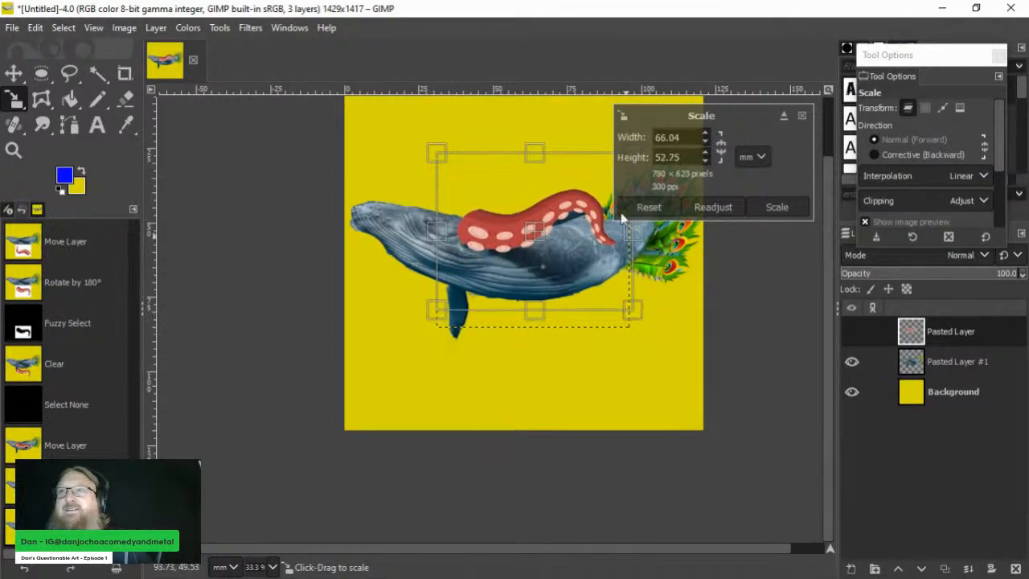
drag(435, 165, 436, 170)
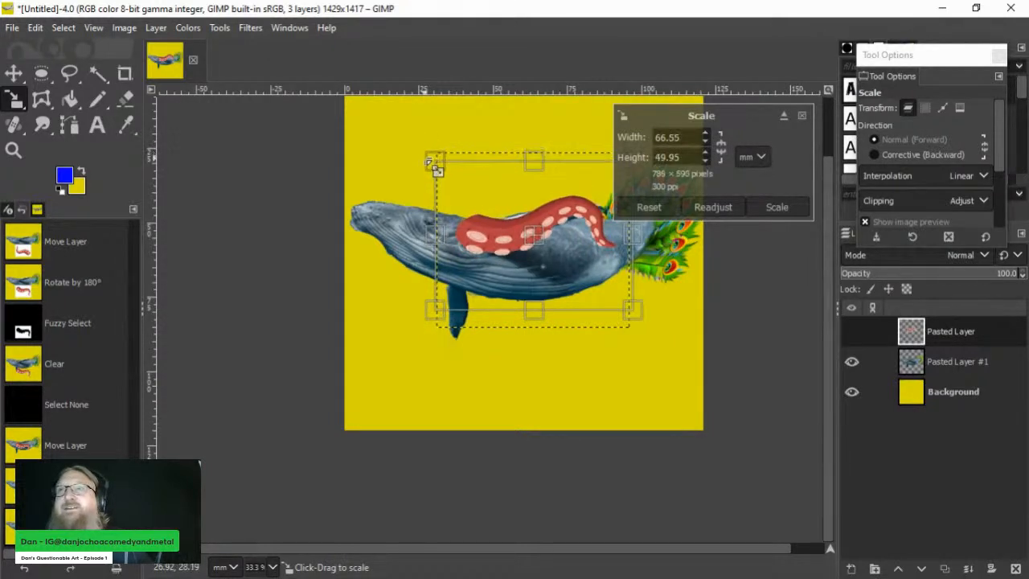
drag(632, 311, 657, 304)
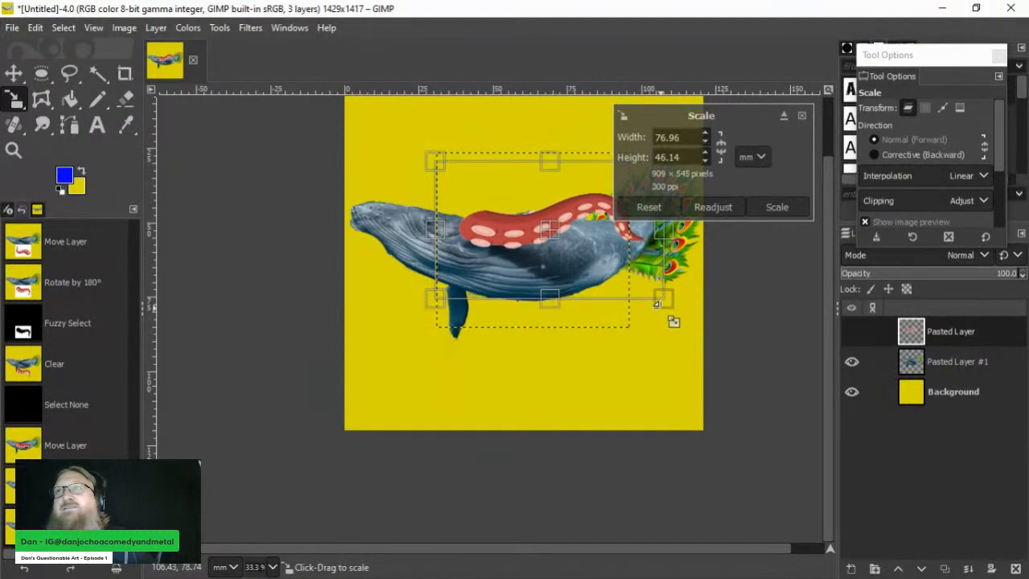
click(776, 207)
Step: Rotate the tentacle by about -4.3° and move it above the whale, clear of the raised flipper
scroll(566, 249, up, 2)
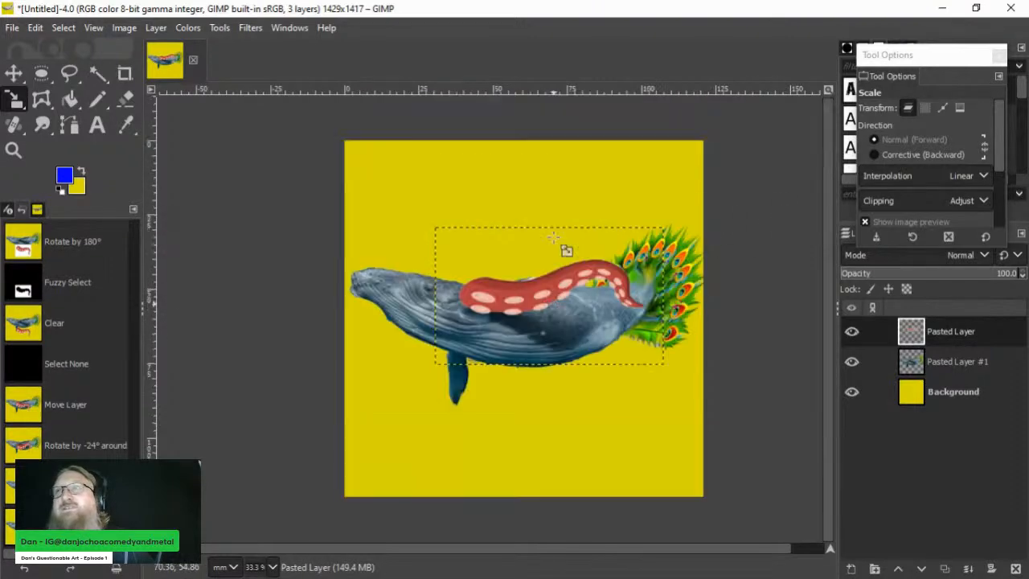
scroll(531, 315, up, 1)
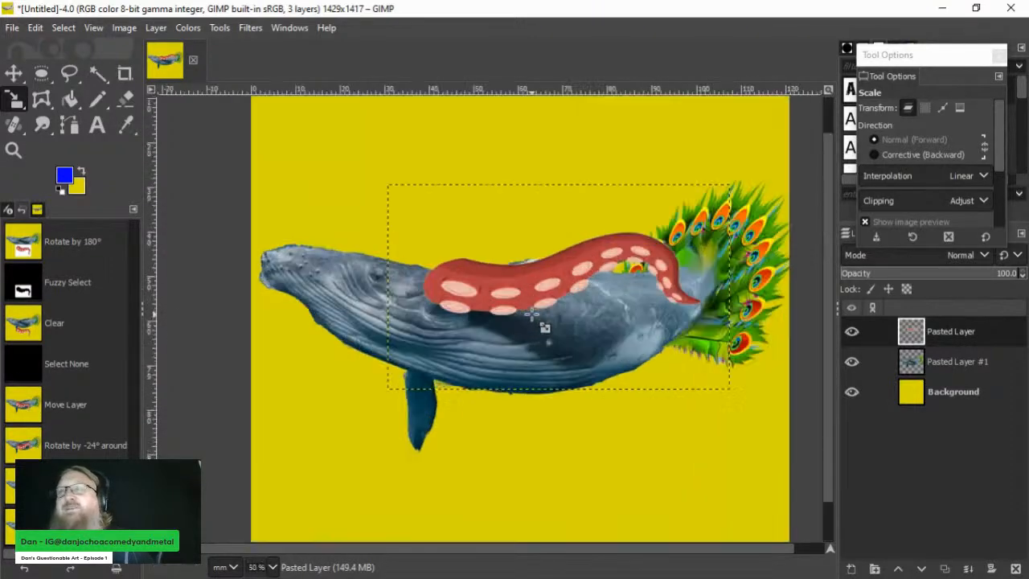
click(14, 74)
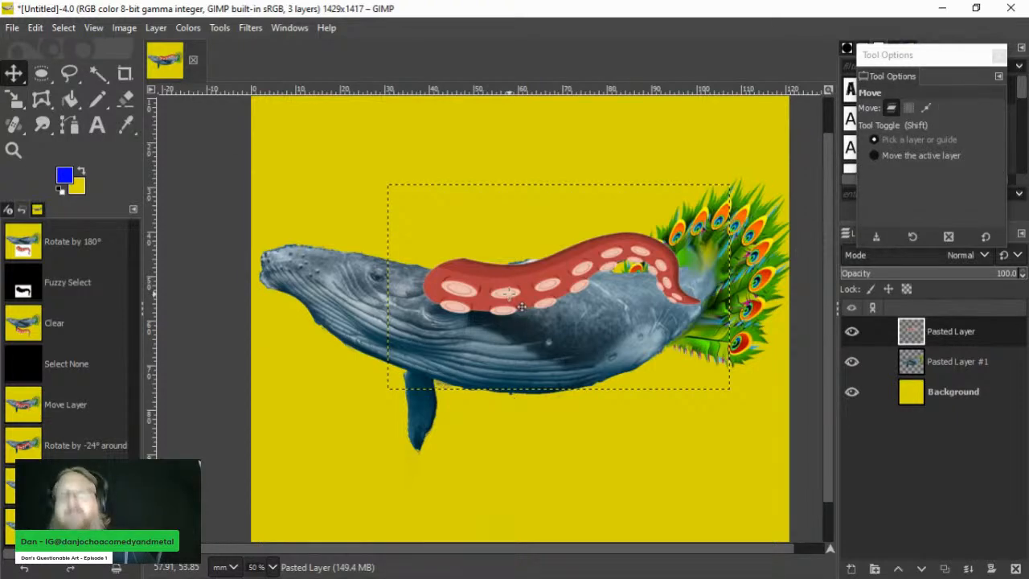
key(shift+r)
drag(521, 307, 563, 278)
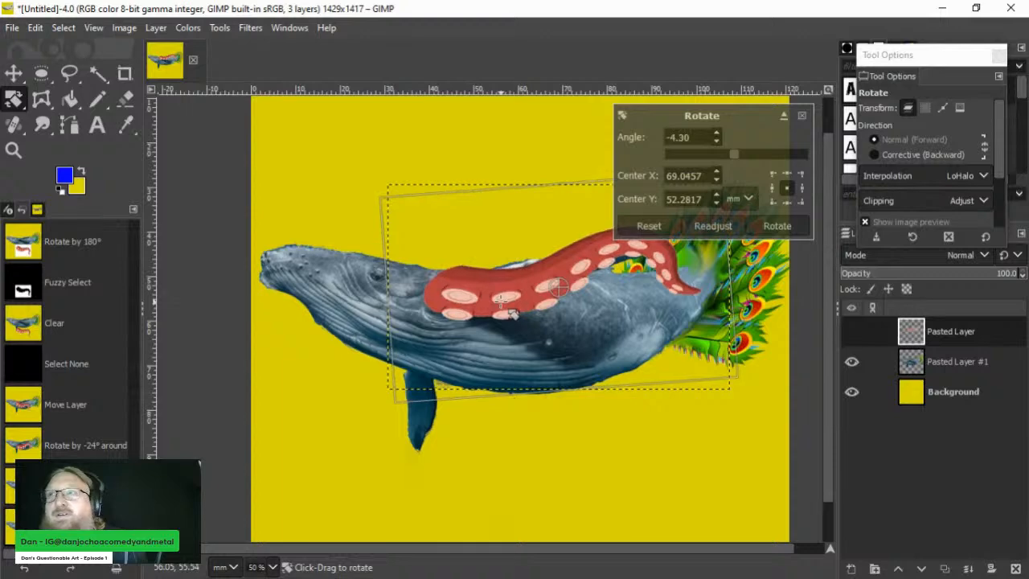
click(784, 229)
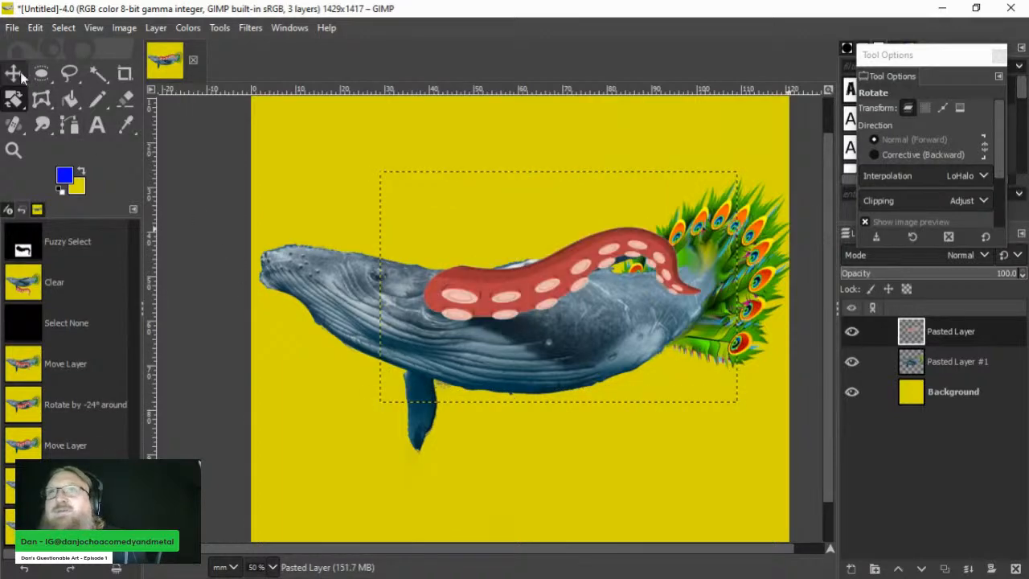
click(13, 74)
drag(523, 301, 477, 222)
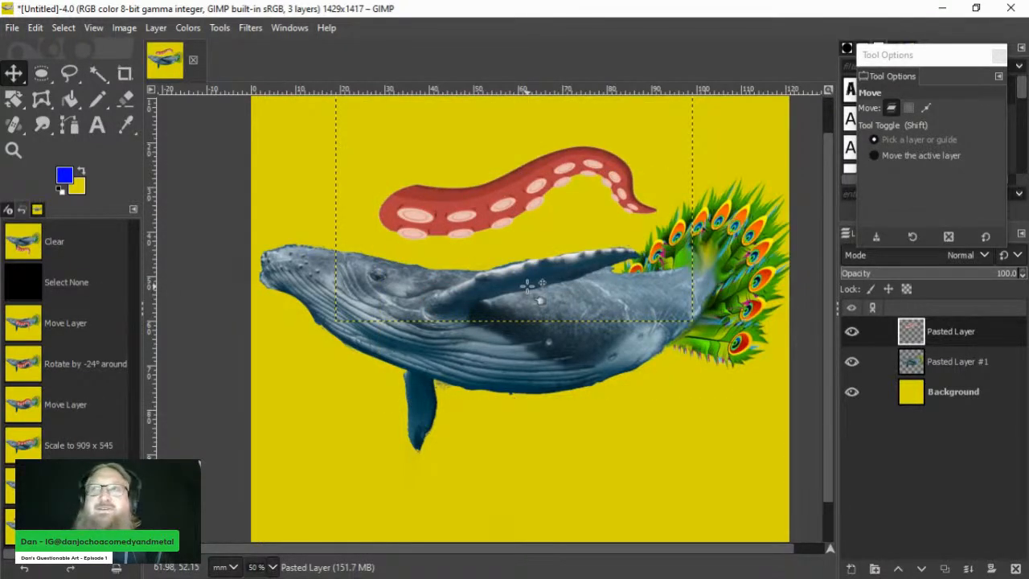
Step: Erase the whale's raised flipper from Pasted Layer #1 down to its base with a size 42 hard eraser
click(943, 363)
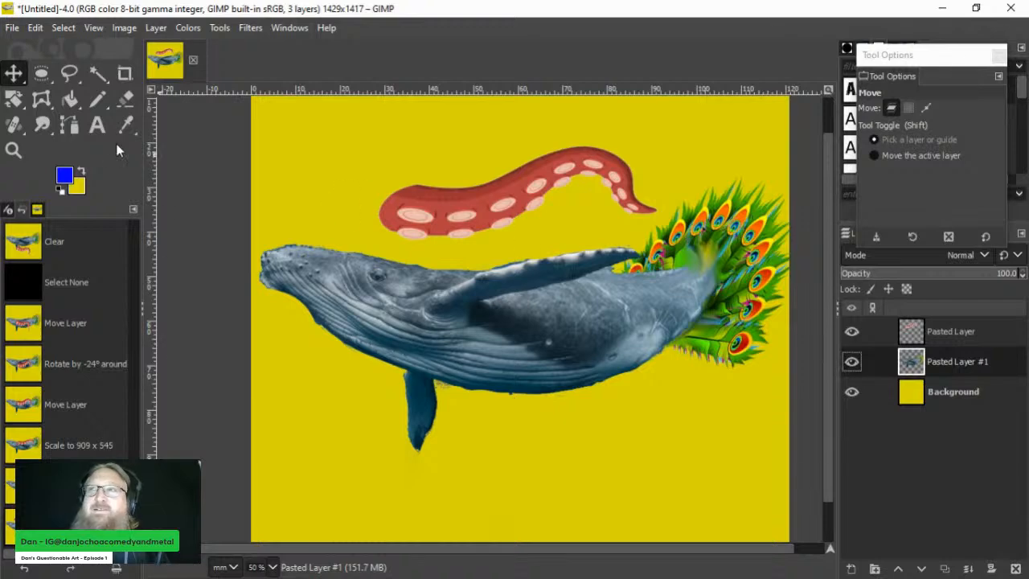
click(124, 98)
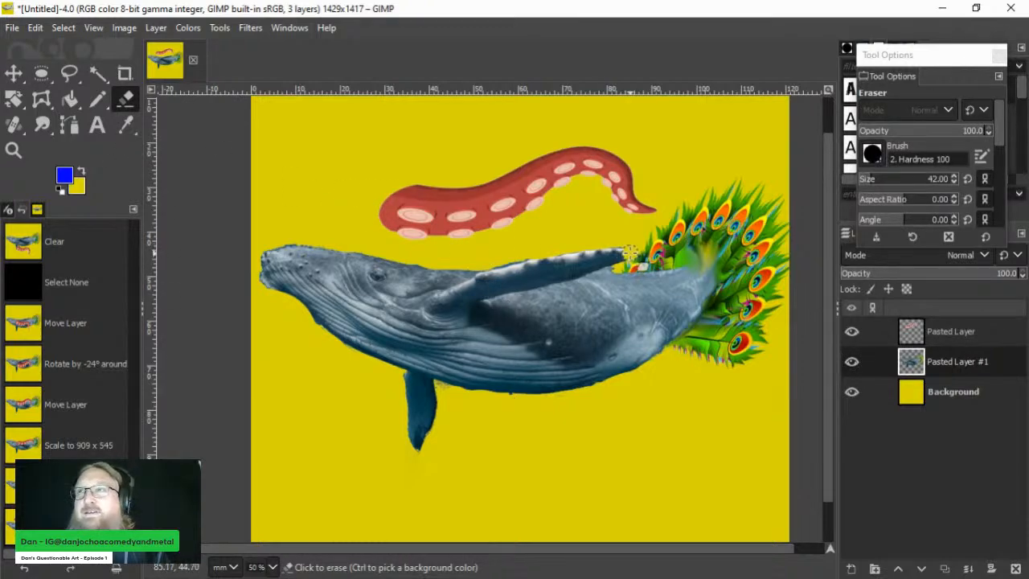
mouse_move(631, 254)
mouse_down()
mouse_move(594, 264)
mouse_move(606, 249)
mouse_move(489, 275)
mouse_move(476, 266)
mouse_up()
drag(584, 265, 521, 277)
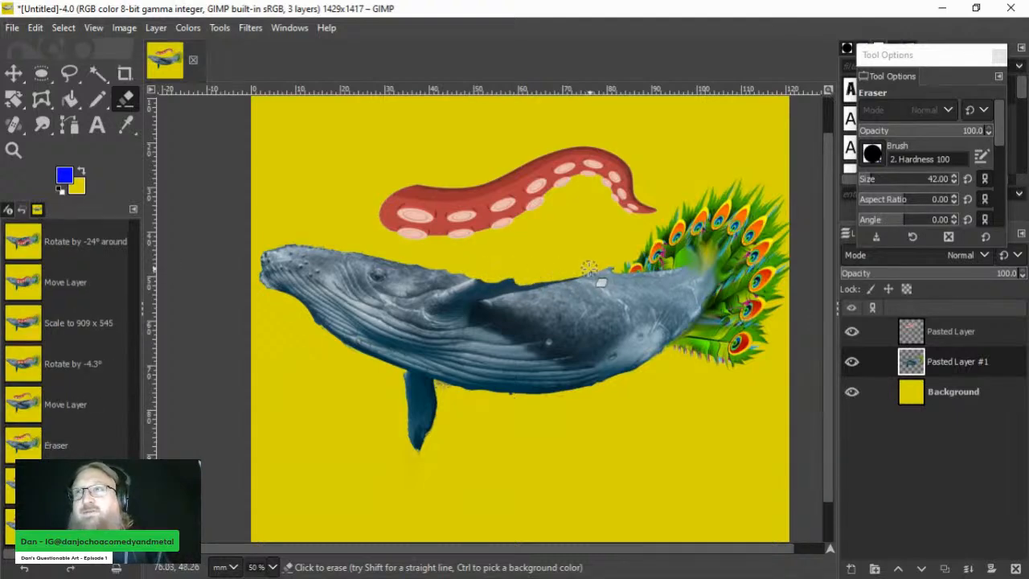
drag(589, 268, 488, 288)
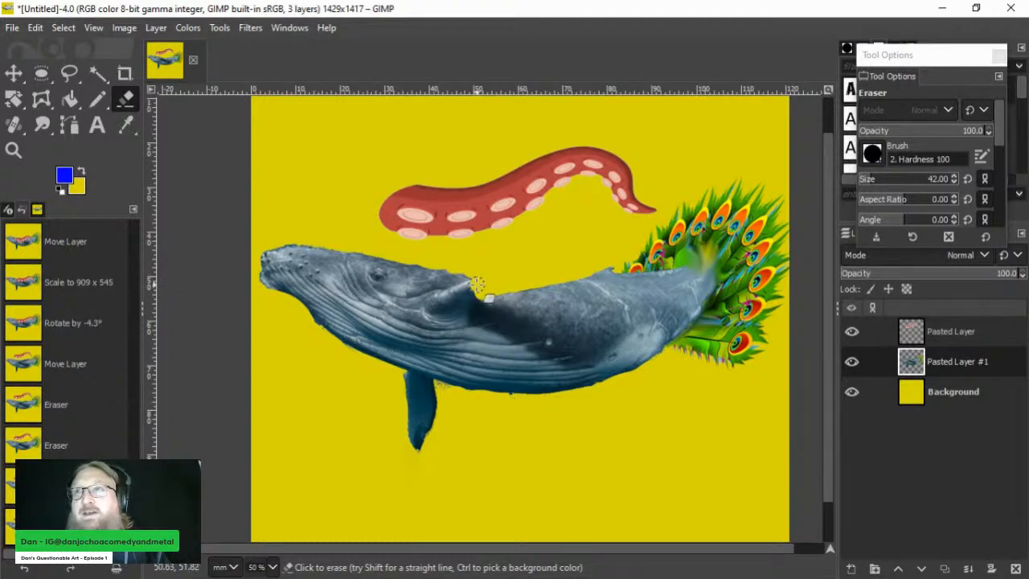
mouse_move(471, 286)
mouse_down()
mouse_move(436, 297)
mouse_move(455, 299)
mouse_up()
mouse_move(482, 294)
mouse_down()
mouse_move(462, 295)
mouse_move(482, 290)
mouse_up()
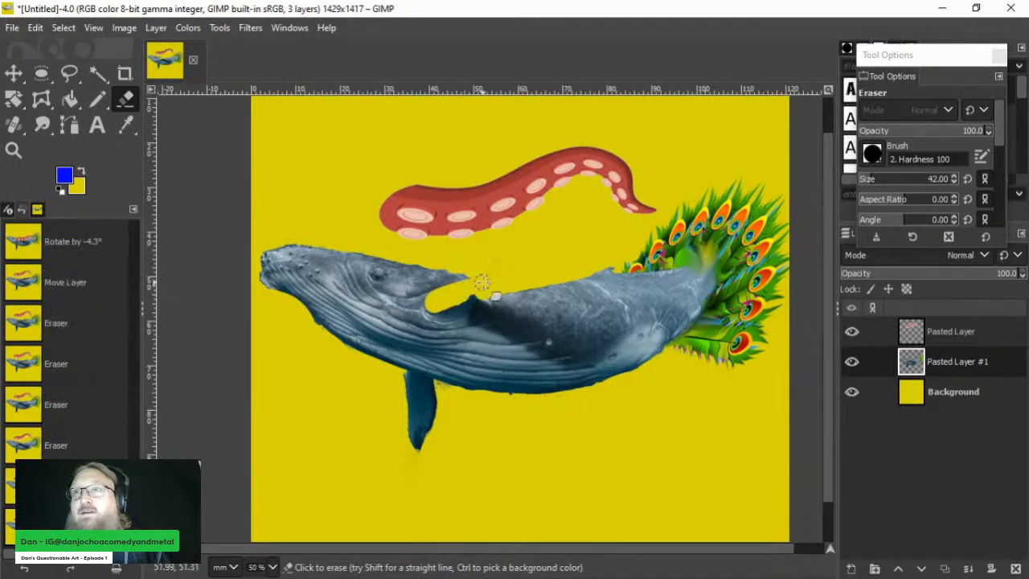
Step: Place the tentacle where the flipper was, rotate it by about -13.2° and fit its base to the whale's shoulder
key(m)
drag(407, 204, 458, 293)
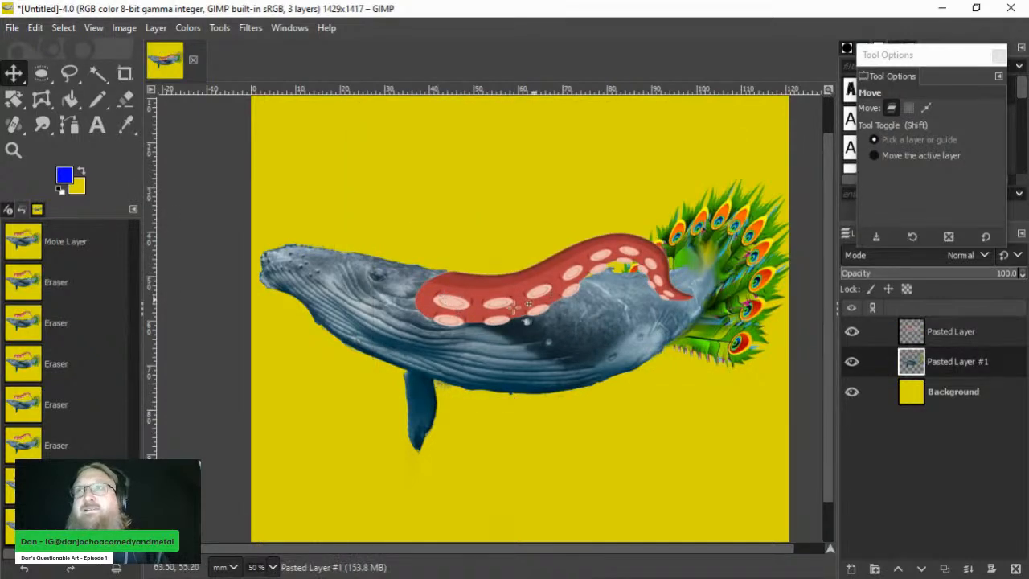
key(shift)
key(shift+r)
click(525, 323)
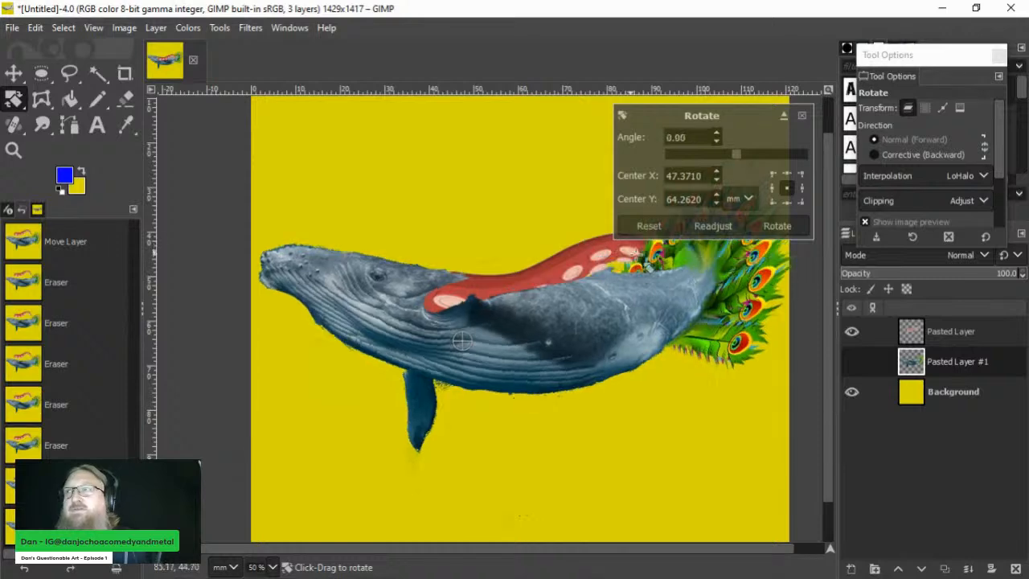
click(948, 322)
drag(585, 273, 569, 255)
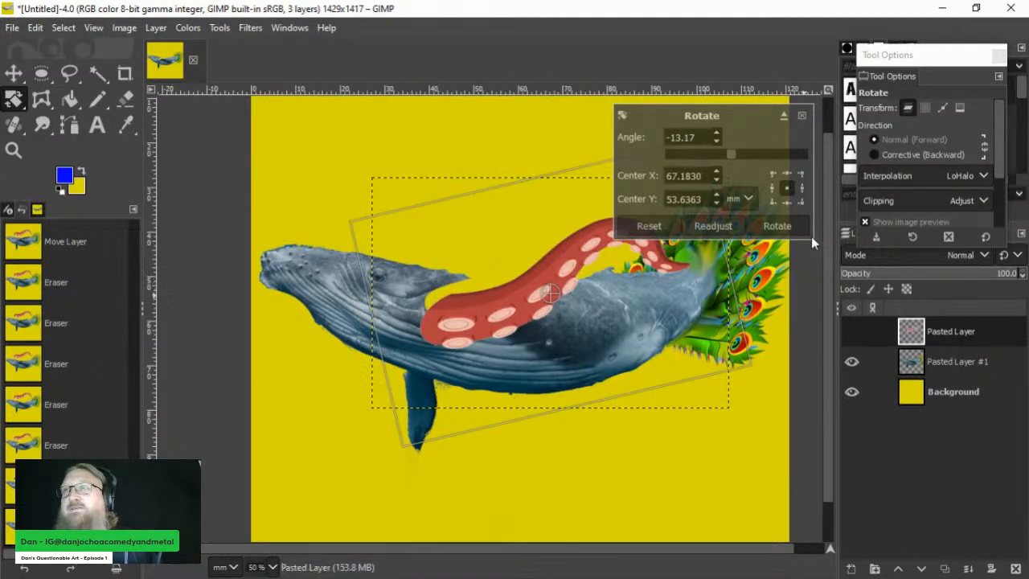
click(769, 226)
click(14, 74)
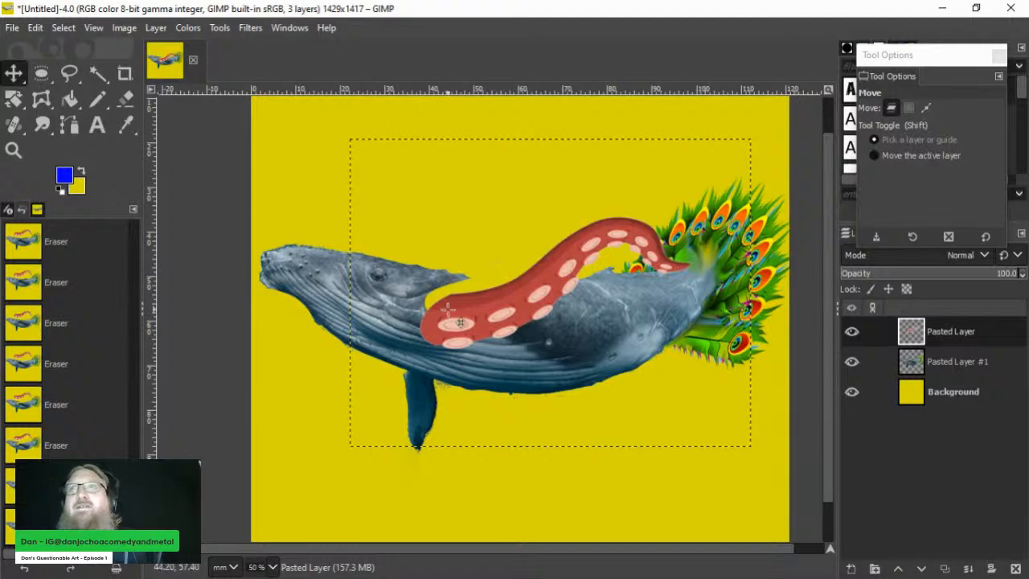
mouse_move(454, 312)
mouse_down()
mouse_move(447, 295)
mouse_move(470, 311)
mouse_up()
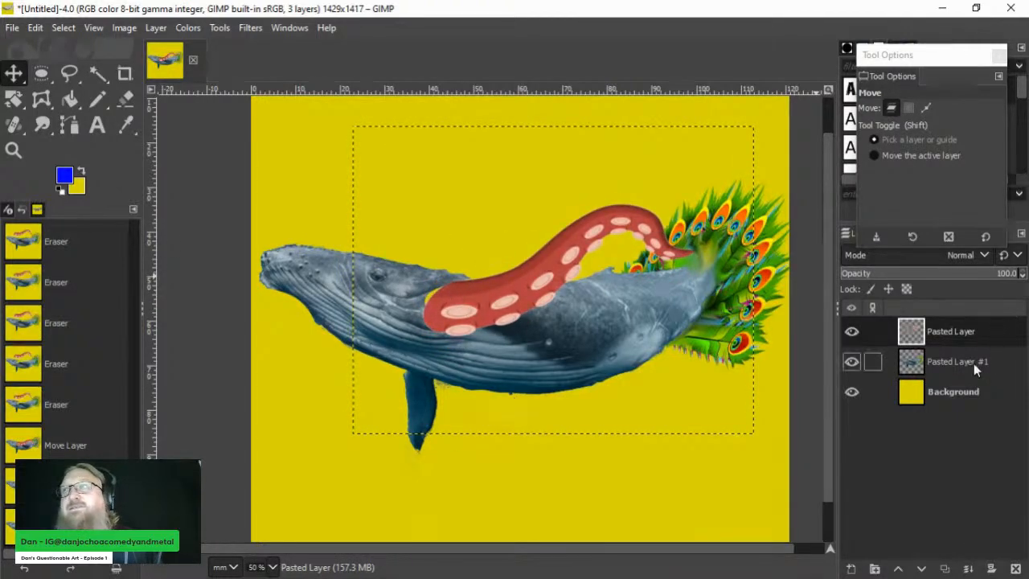
Step: Erase the leftover flipper tip on the whale's back beneath the tentacle's arch, working on Pasted Layer #1
click(973, 364)
click(126, 98)
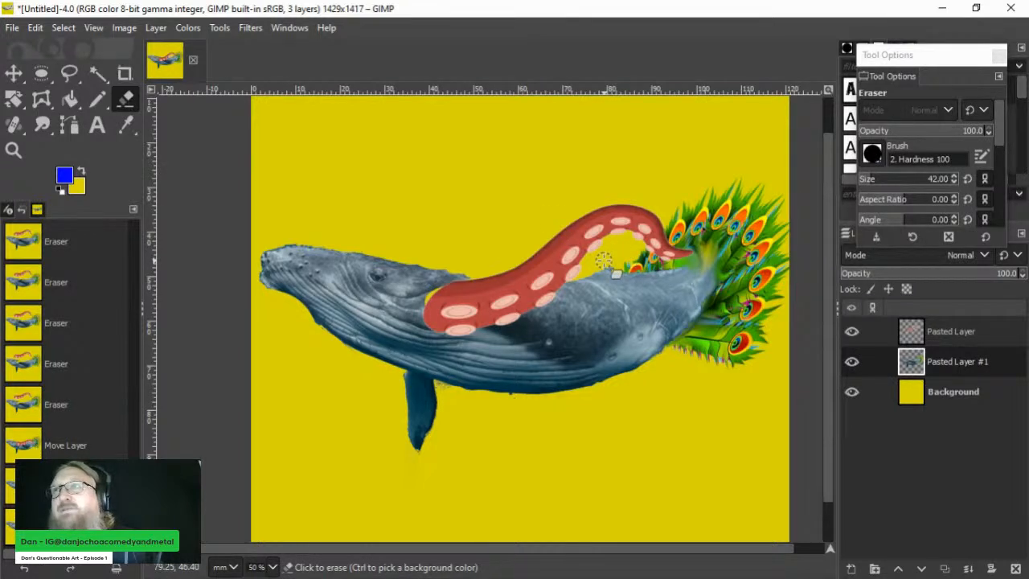
mouse_move(611, 264)
mouse_down()
mouse_move(591, 277)
mouse_move(626, 261)
mouse_up()
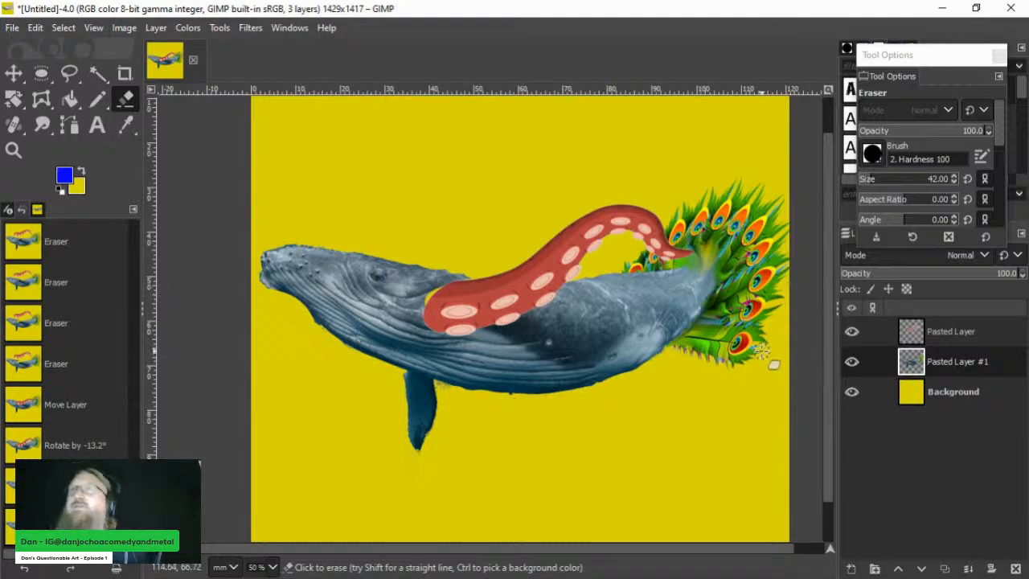
Step: Shift the tentacle layer slightly up and toward the whale's head to cover the erased gap at the shoulder
click(13, 73)
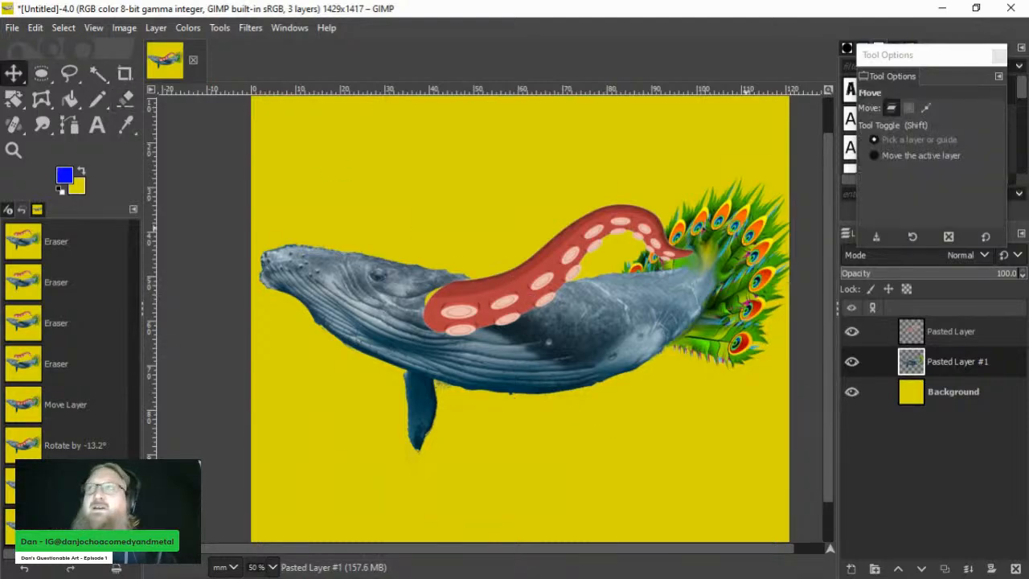
click(948, 338)
drag(533, 288, 527, 294)
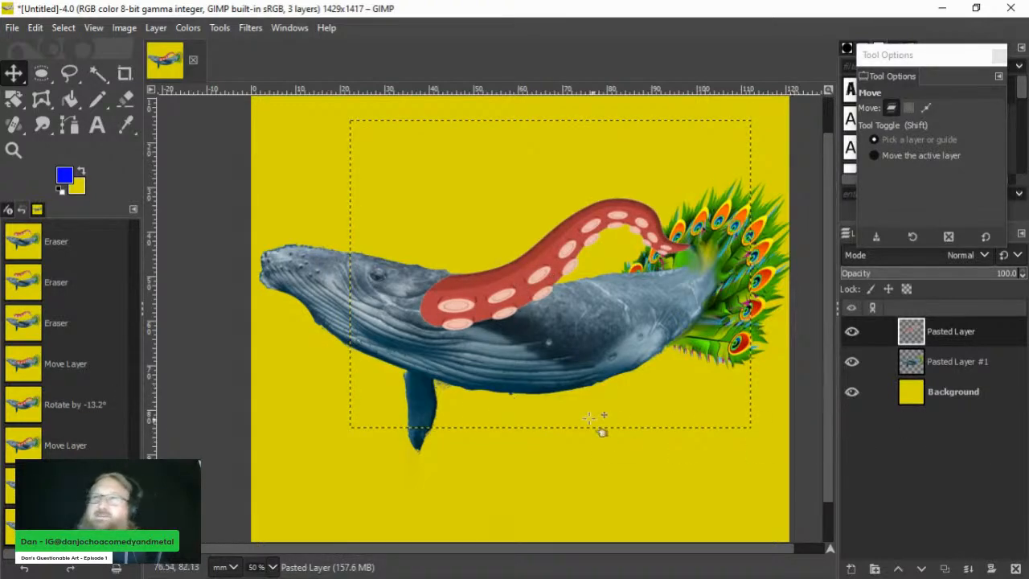
Step: Erase the whale's lower flipper and its stray remnants from Pasted Layer #1 with the size 42 hard eraser
click(954, 371)
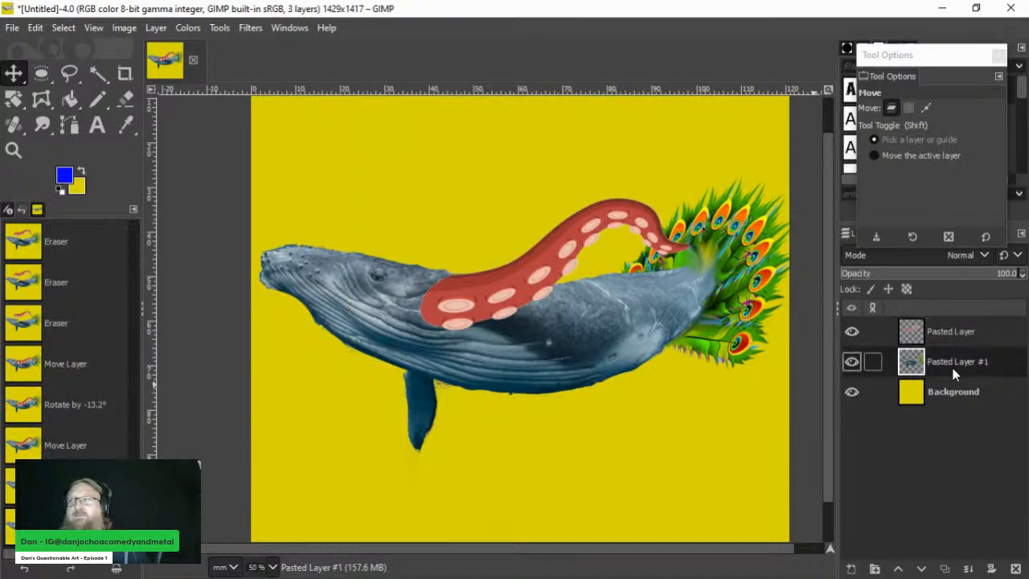
click(125, 98)
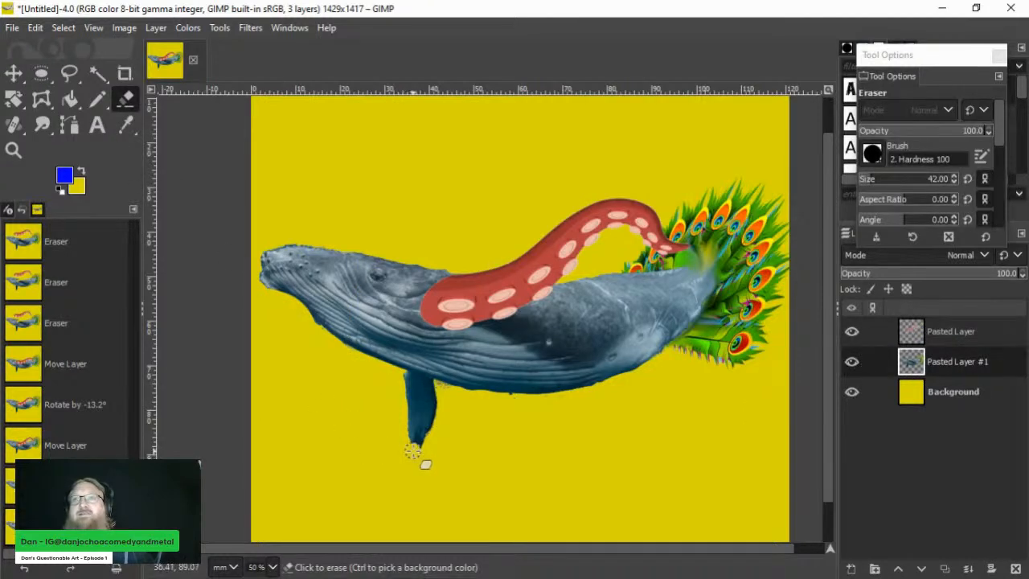
mouse_move(408, 423)
mouse_down()
mouse_move(403, 380)
mouse_move(418, 388)
mouse_move(424, 438)
mouse_move(430, 396)
mouse_up()
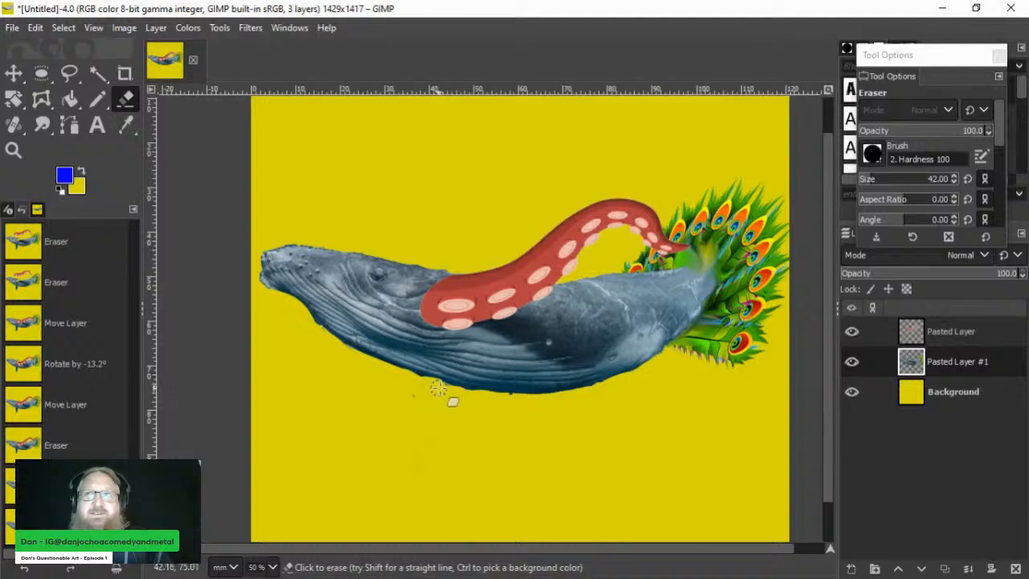
click(421, 406)
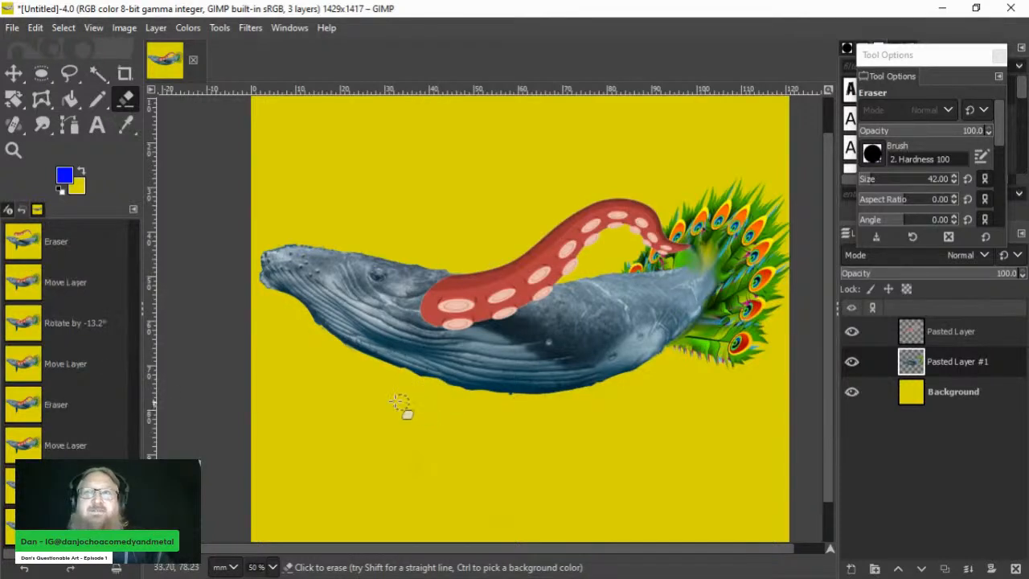
click(405, 466)
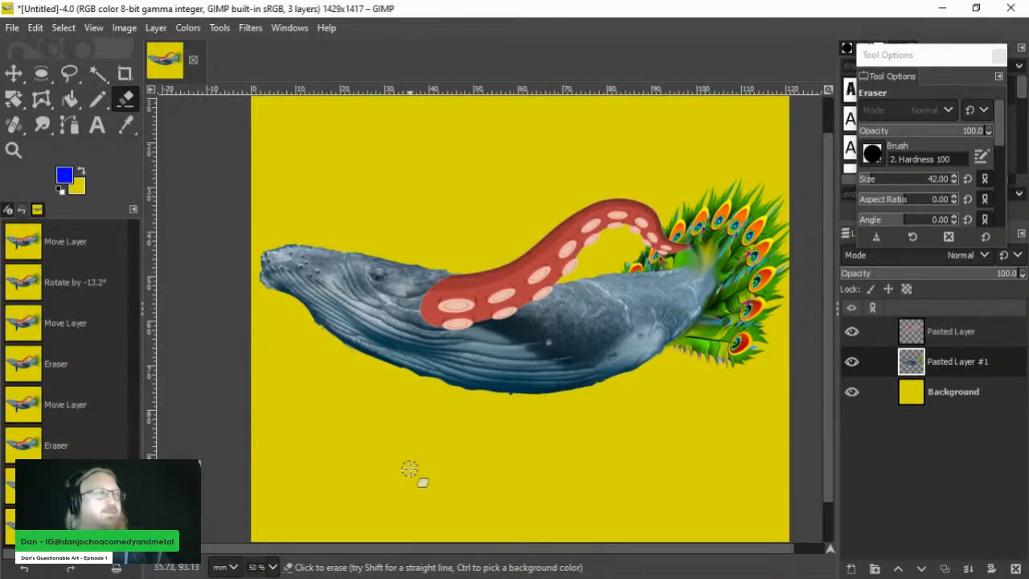
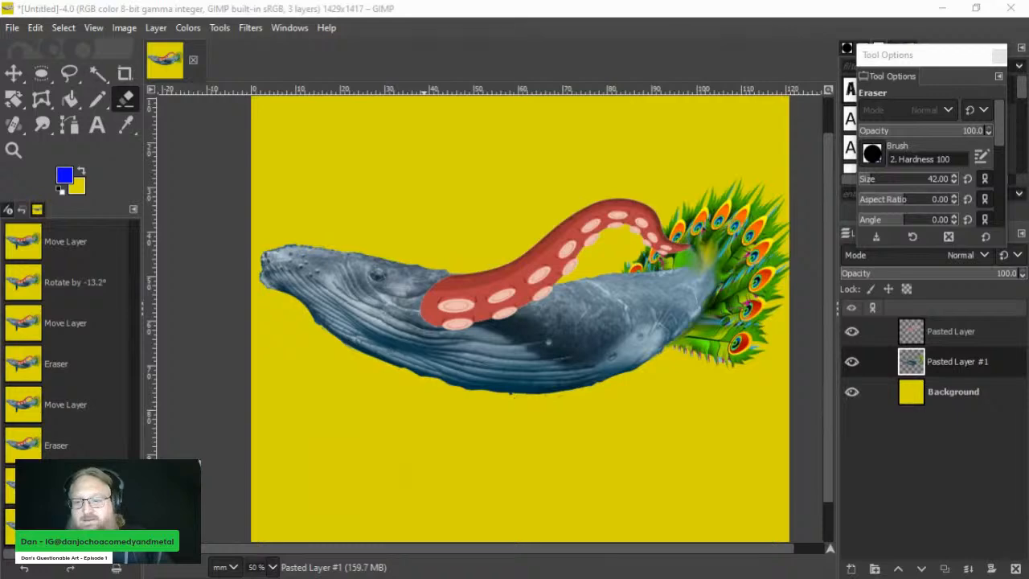
Step: Paste a second copy of the tentacle image, move it below the whale's belly and turn it into its own layer
key(m)
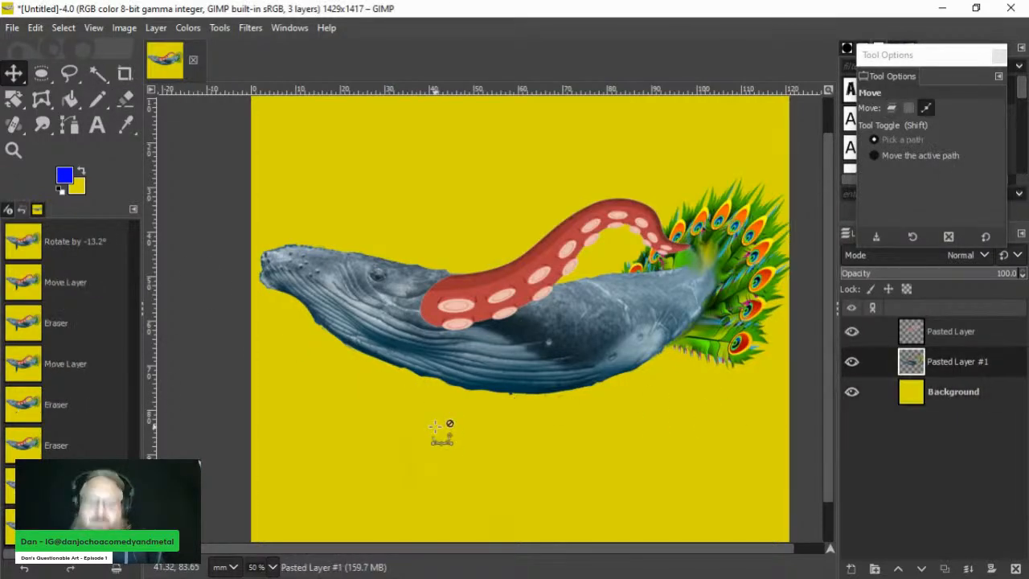
key(ctrl+v)
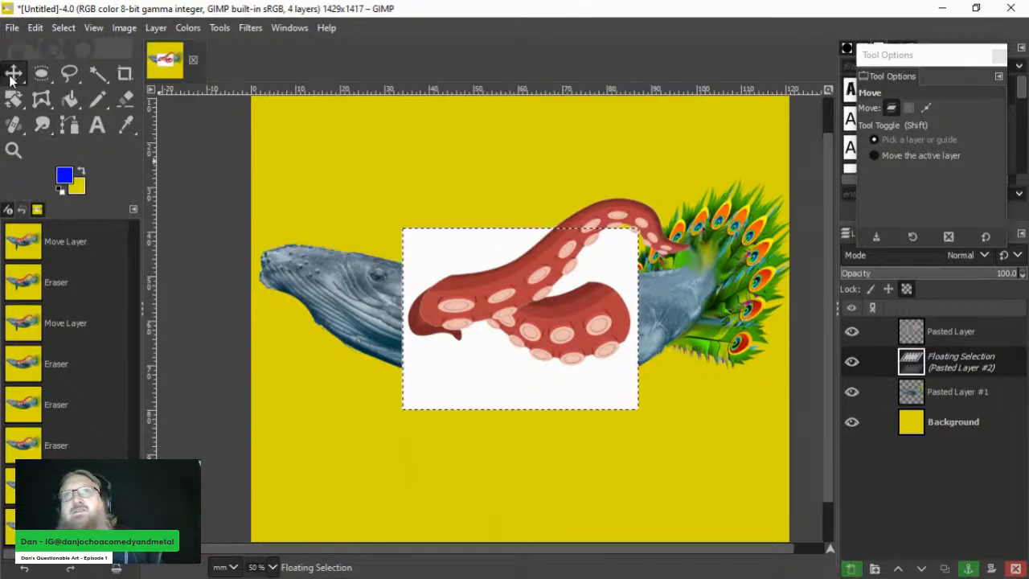
drag(612, 356, 575, 456)
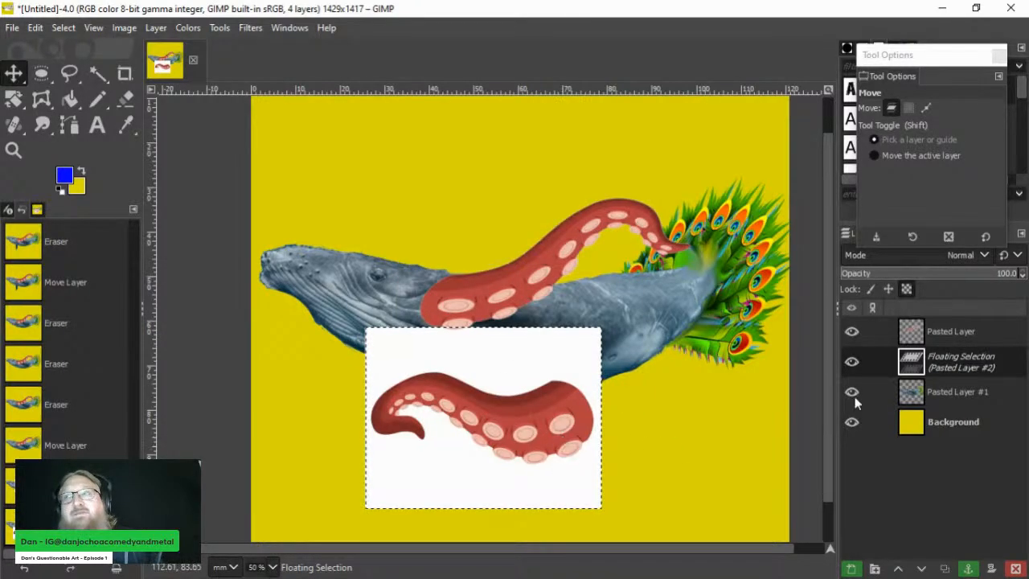
right_click(972, 351)
click(865, 116)
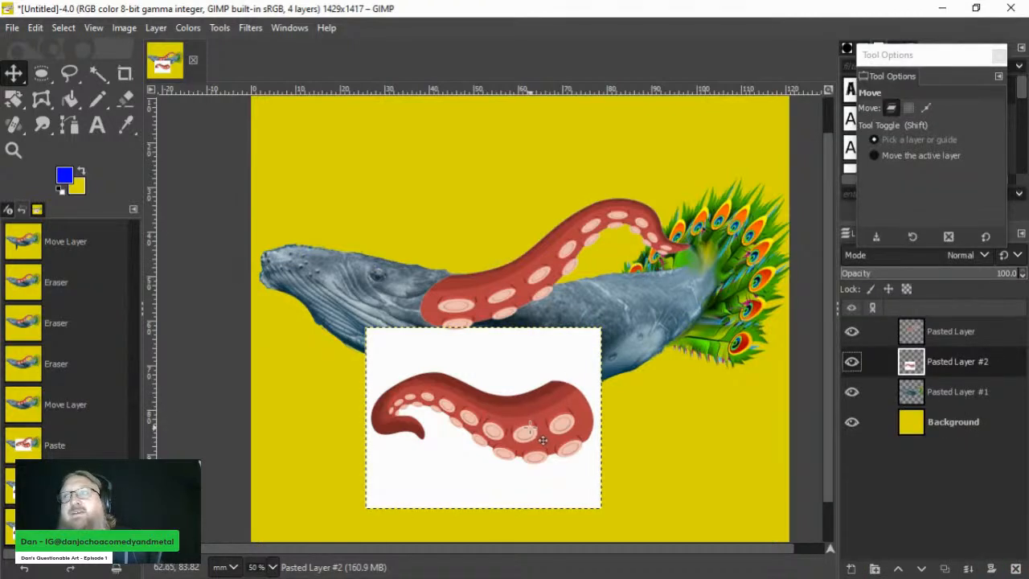
Step: Remove the white background around the second tentacle with a fuzzy selection and clear the selection
click(97, 73)
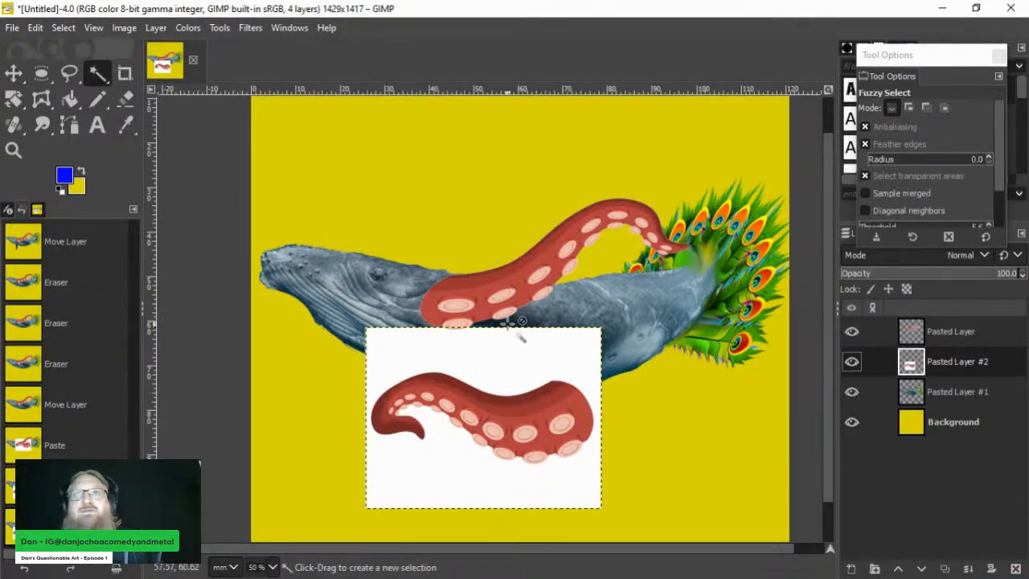
click(496, 350)
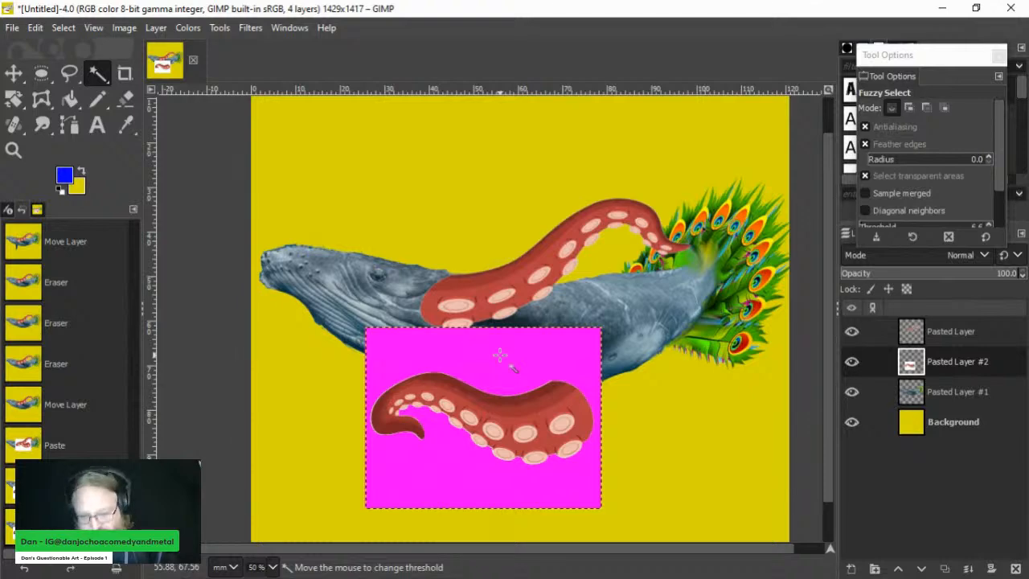
key(Delete)
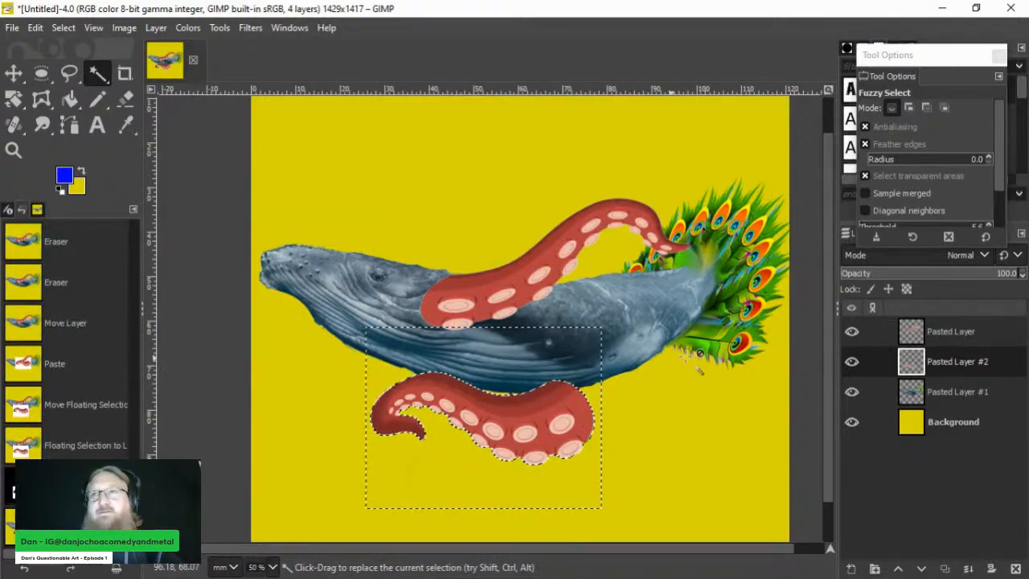
click(41, 73)
click(531, 141)
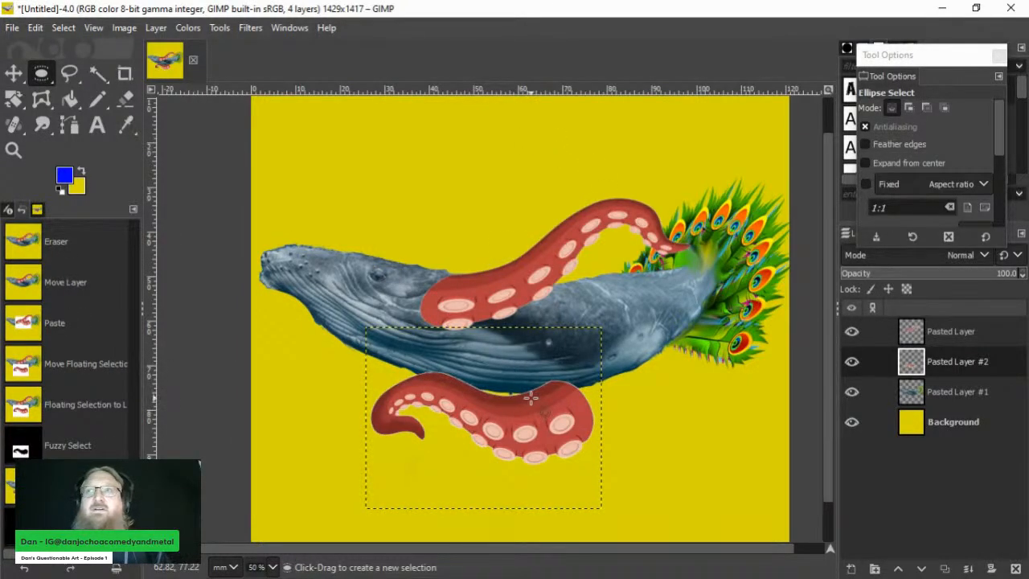
Step: Move the second tentacle beneath the whale's head and rotate it by about -40.2°
click(12, 73)
drag(562, 433, 454, 397)
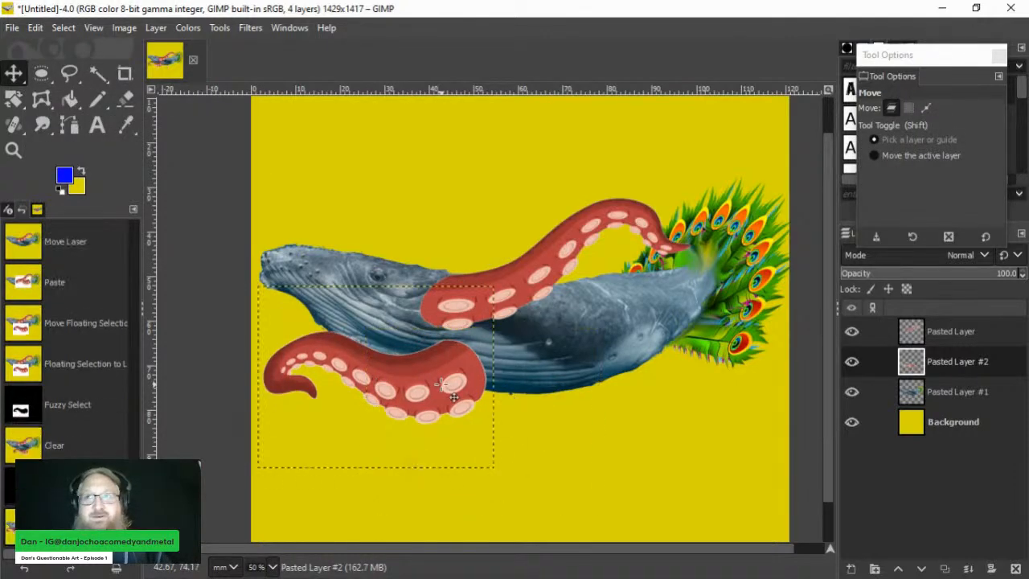
key(shift+r)
click(438, 406)
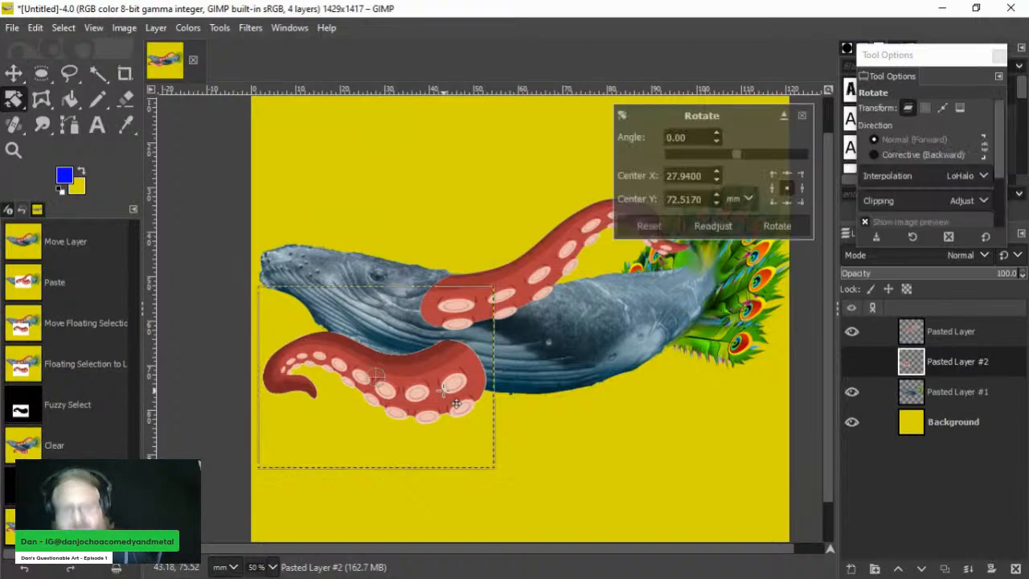
drag(333, 397, 318, 440)
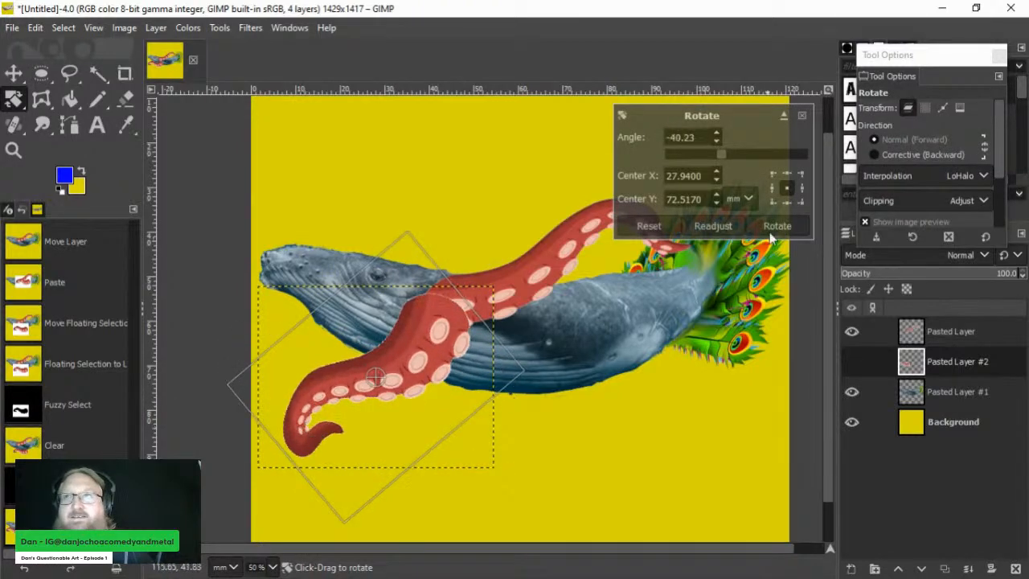
click(778, 227)
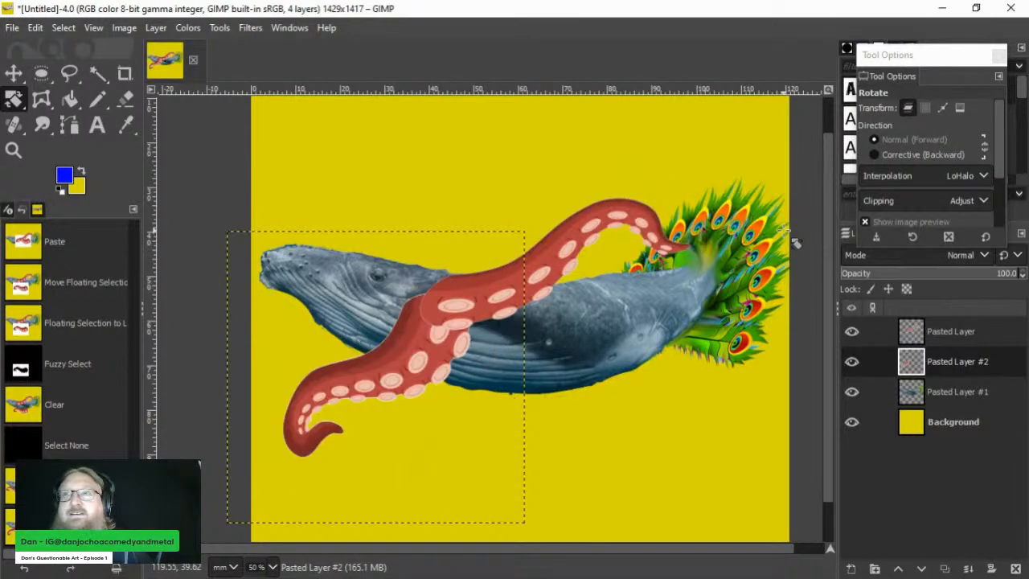
Step: Scale the second tentacle's layer down to about 558 × 527 pixels
key(shift+s)
click(596, 415)
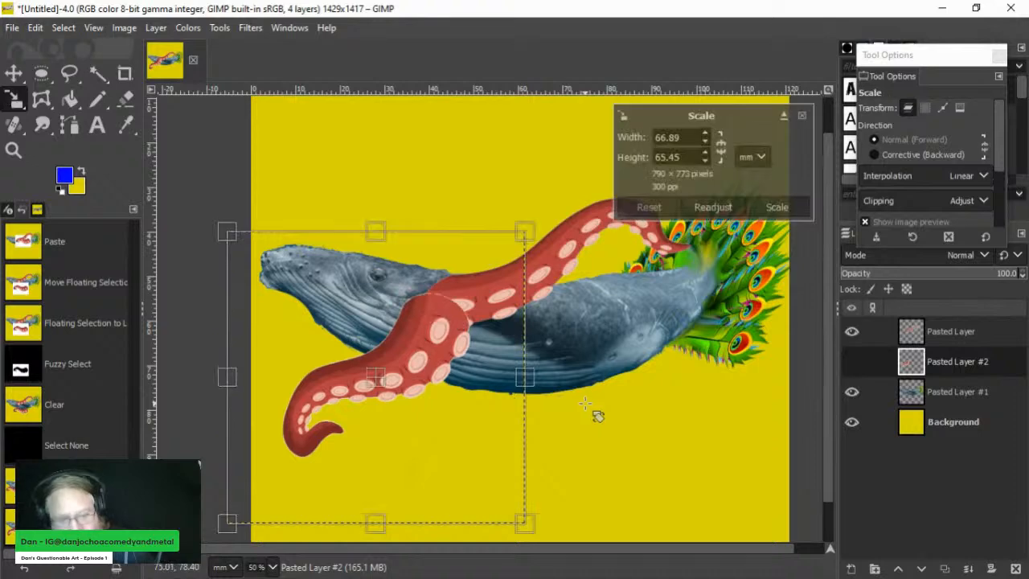
drag(524, 241, 455, 335)
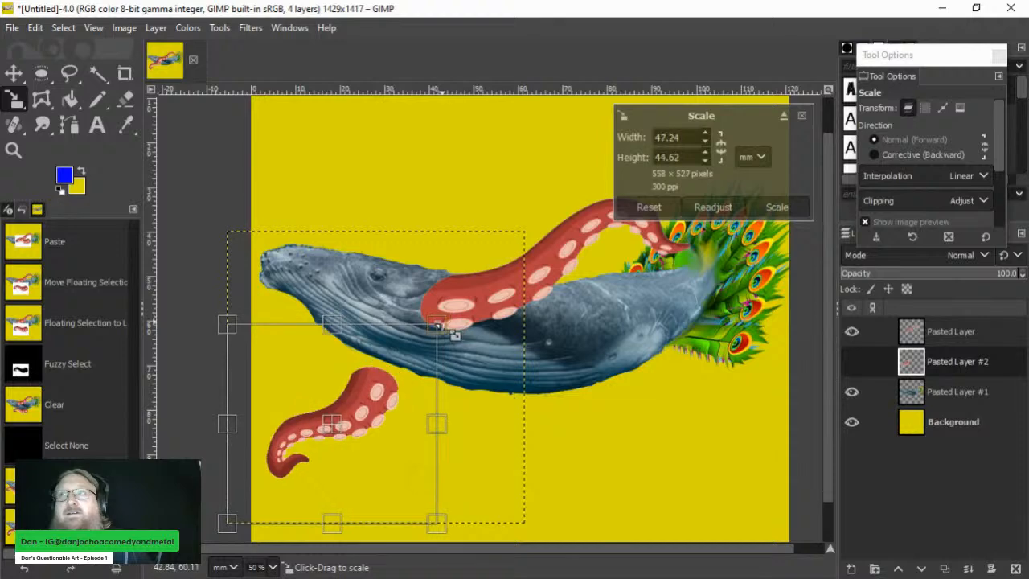
click(777, 207)
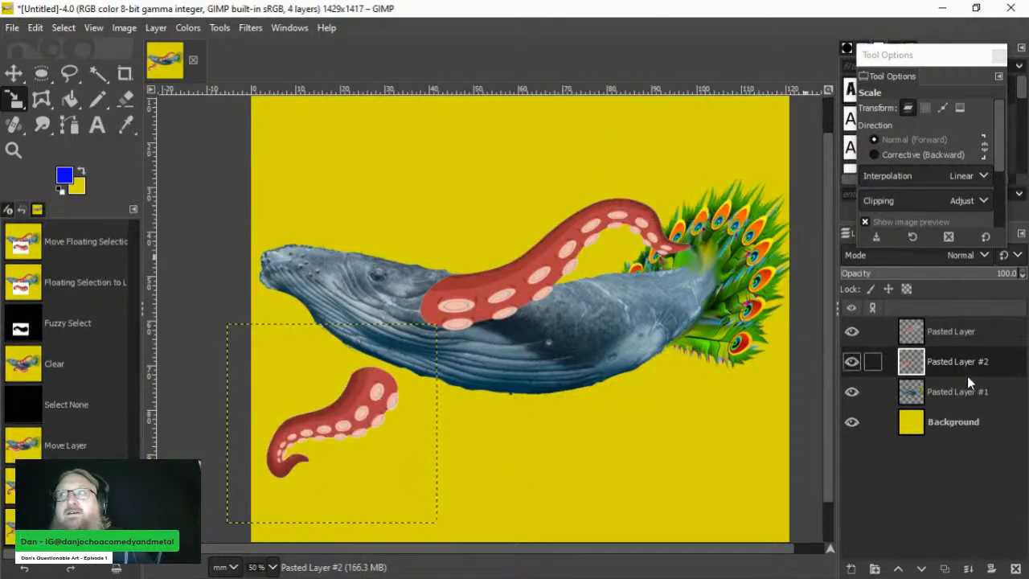
Step: Reorder Pasted Layer #2 beneath the whale layer and tuck the tentacle's base behind the belly where the lower flipper was
drag(967, 376, 944, 394)
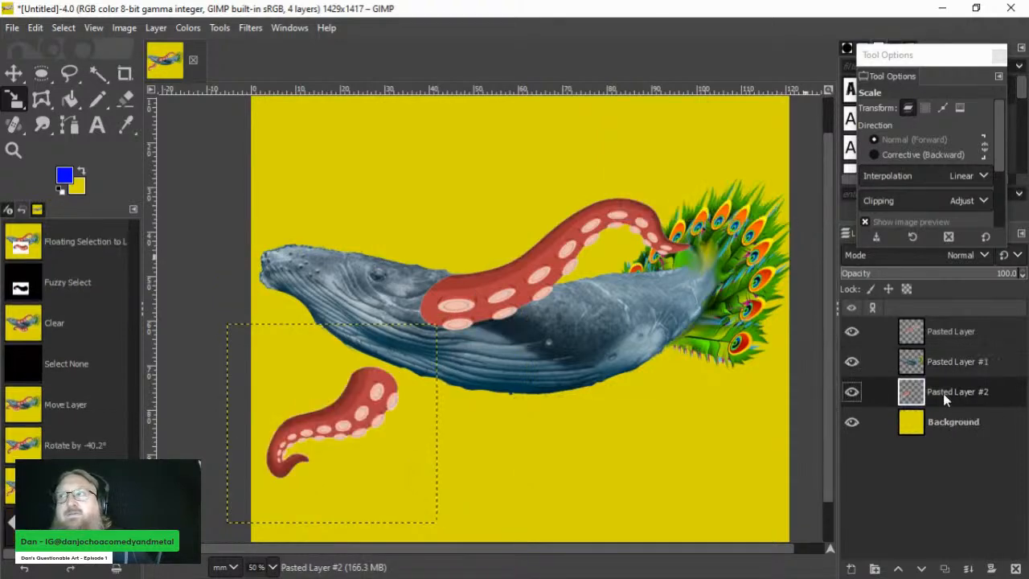
click(15, 73)
drag(350, 443, 370, 422)
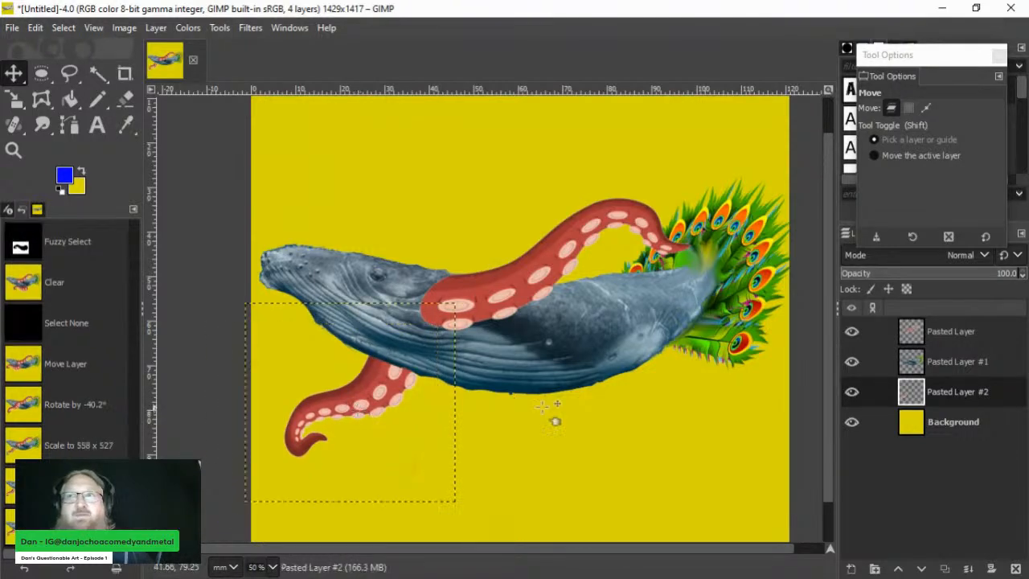
Step: Colorize the upper tentacle on Pasted Layer with the blue 4d9bd0
click(957, 333)
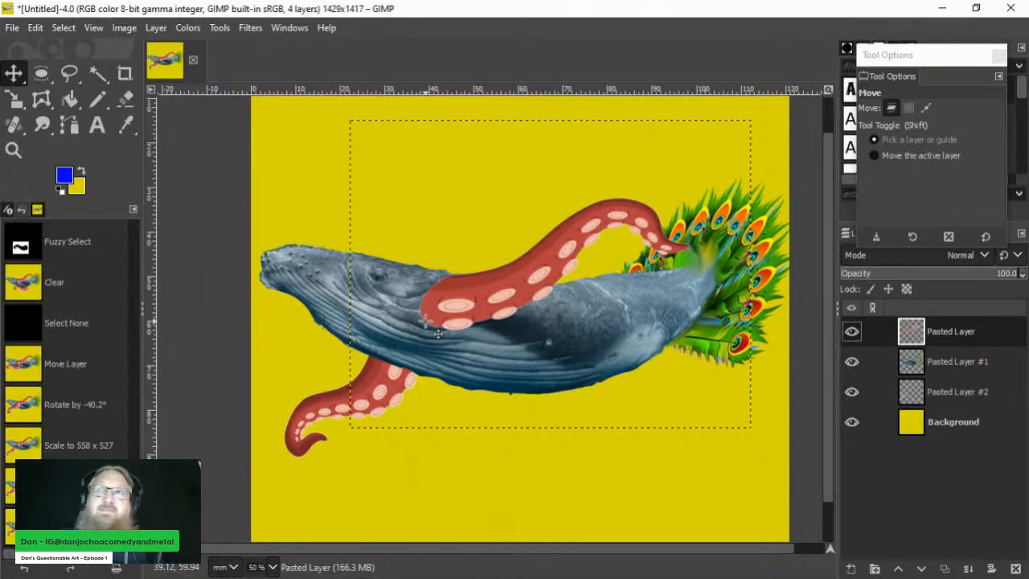
click(178, 29)
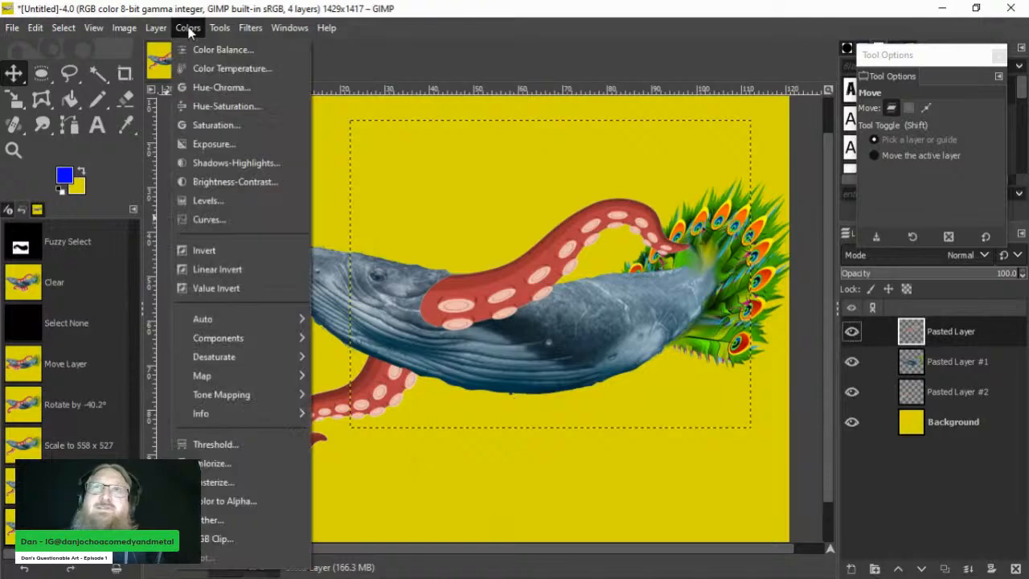
click(220, 462)
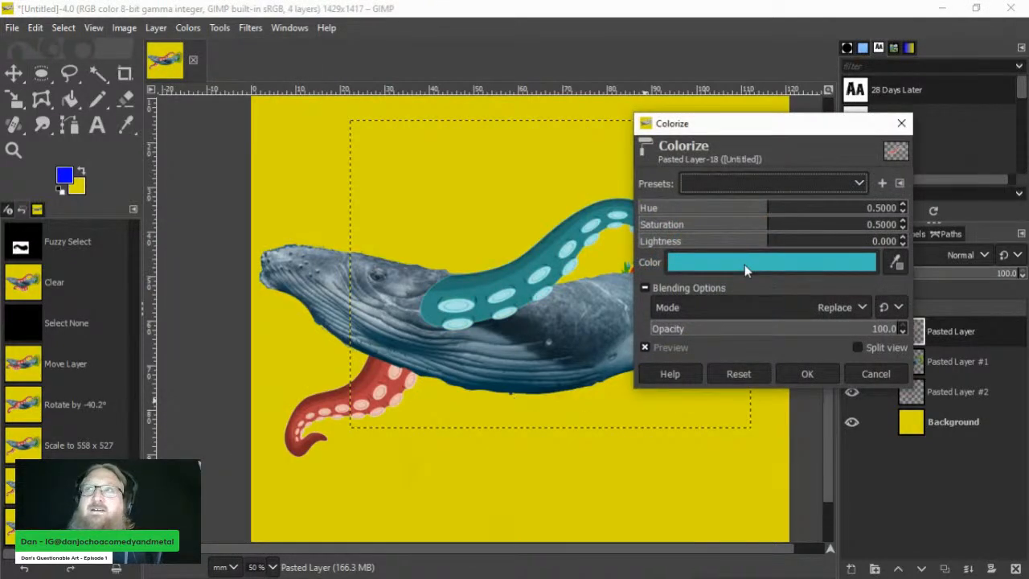
click(744, 265)
drag(733, 264, 734, 254)
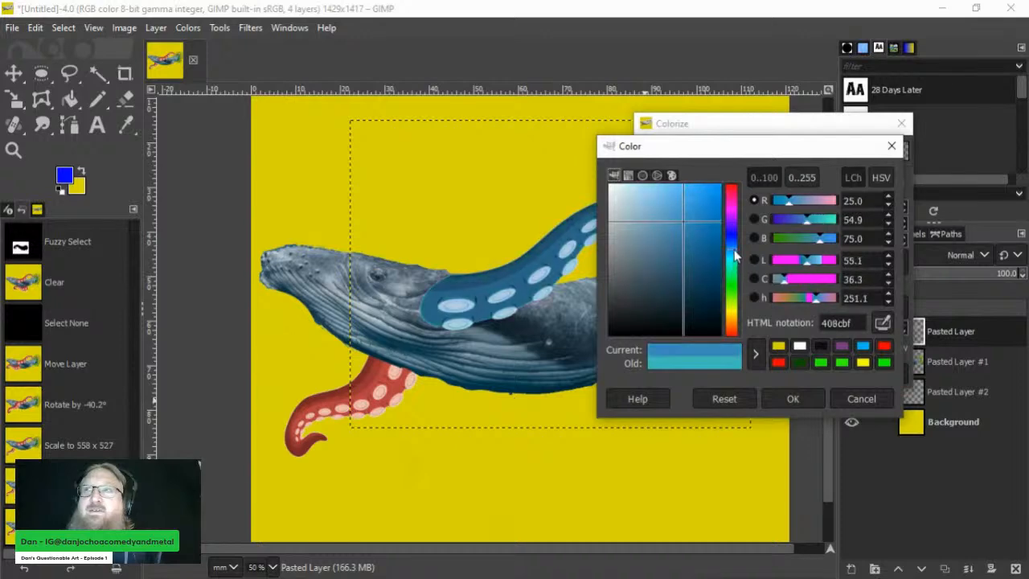
drag(687, 220, 670, 205)
drag(680, 211, 680, 211)
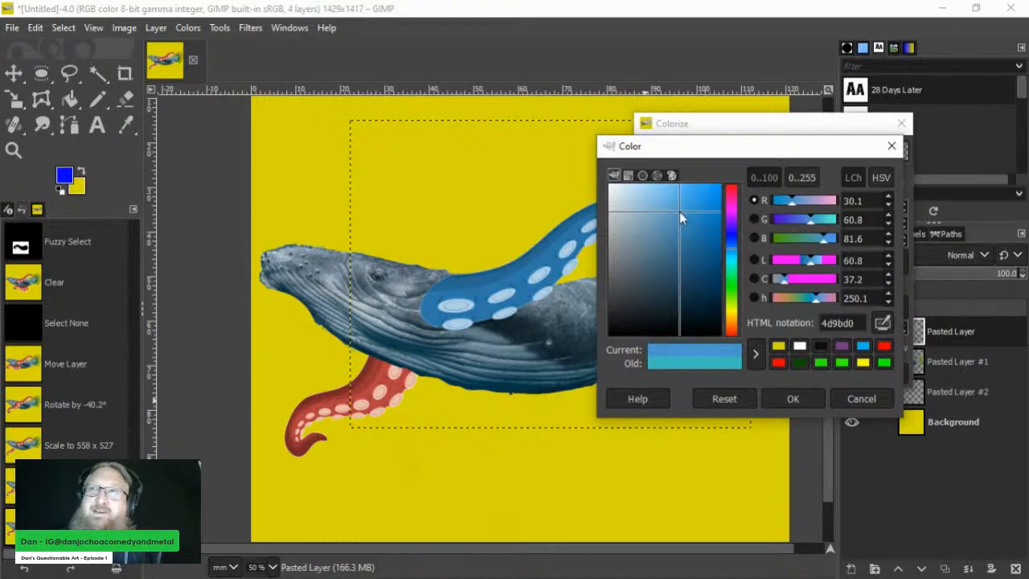
click(801, 398)
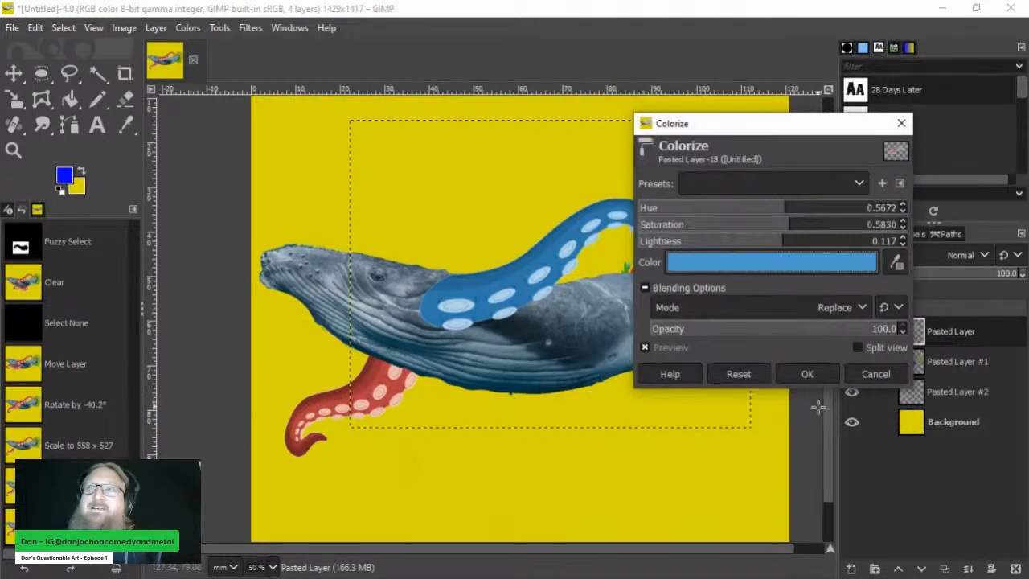
click(807, 373)
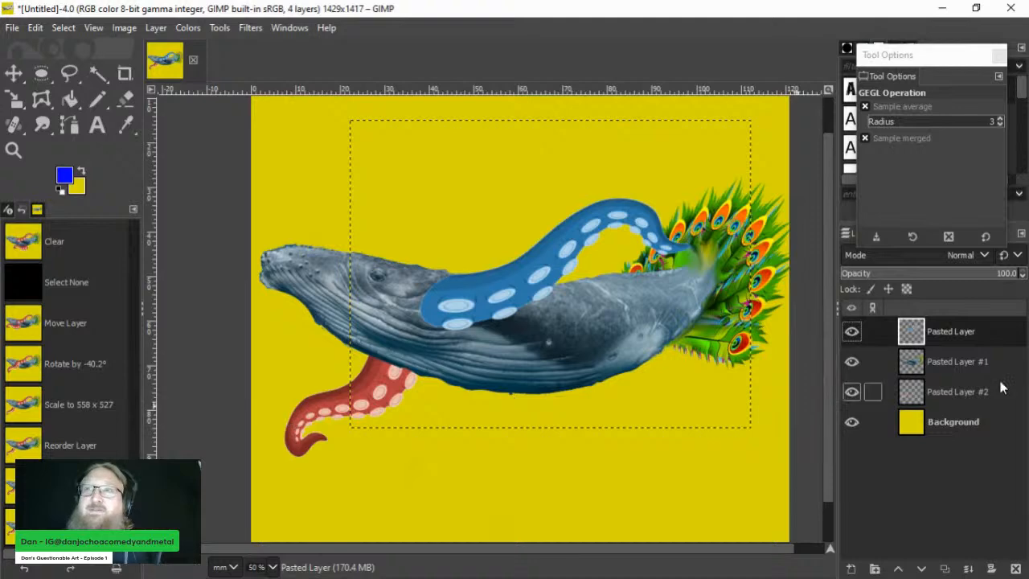
Step: Repeat the same Colorize filter on the lower tentacle in Pasted Layer #2
click(968, 392)
click(245, 28)
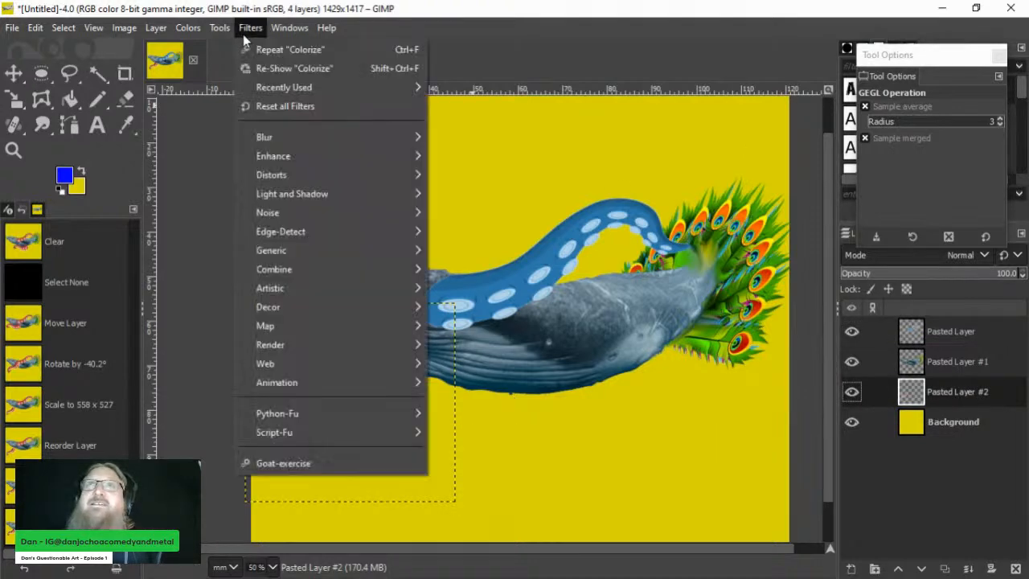
click(278, 47)
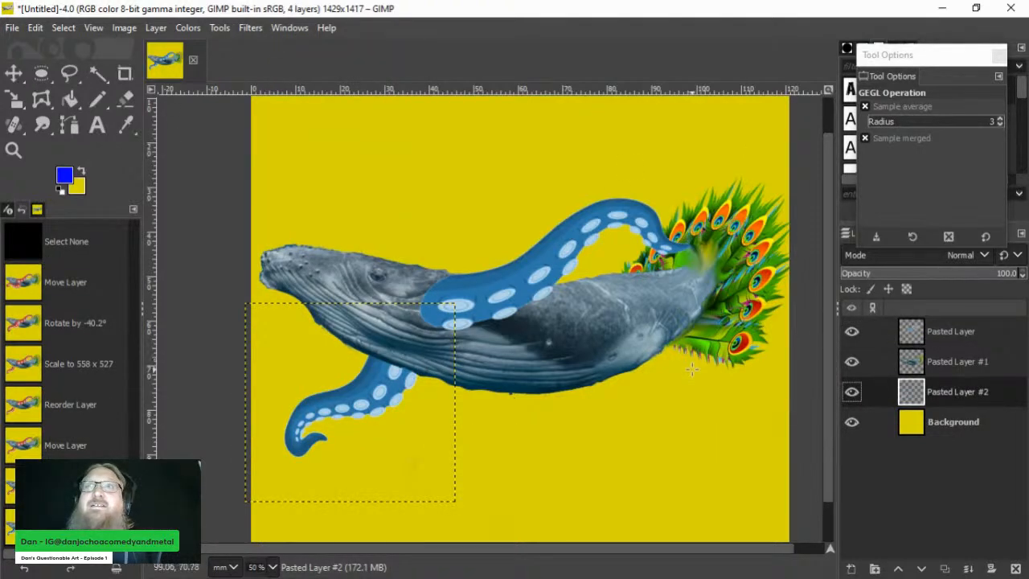
Step: Merge the upper tentacle's layer down into the whale layer, Pasted Layer #1
click(250, 29)
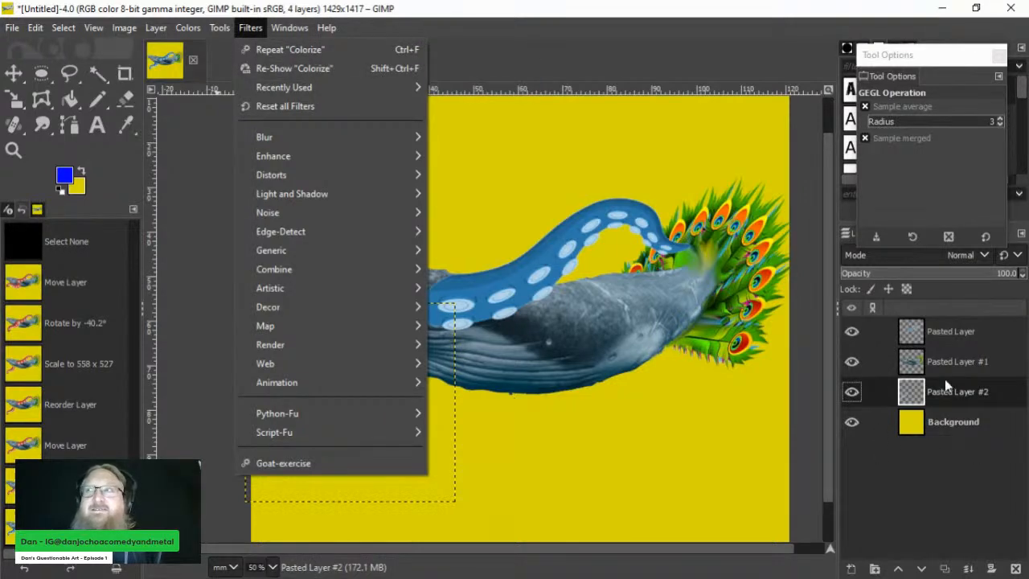
click(943, 334)
right_click(943, 333)
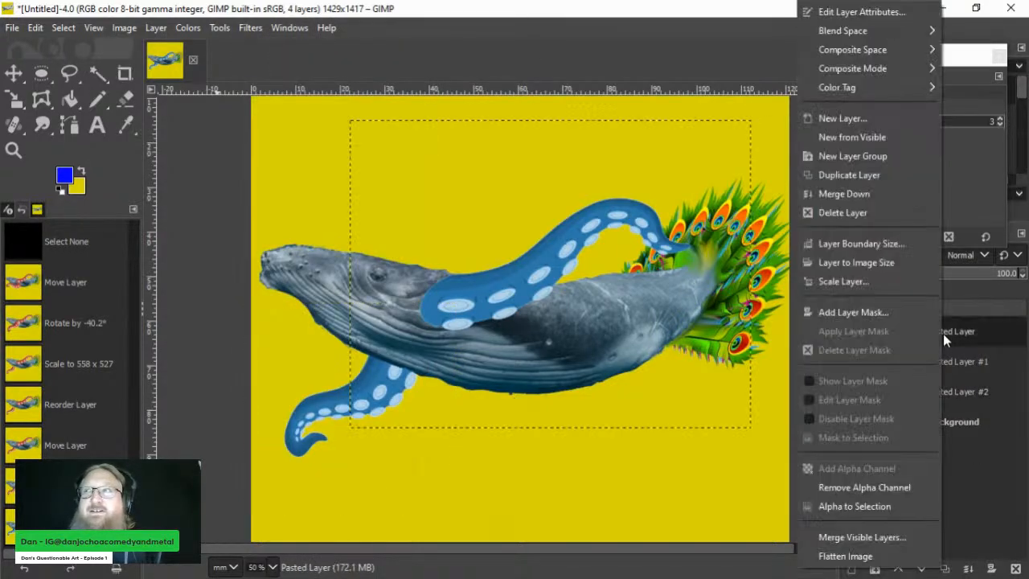
click(836, 195)
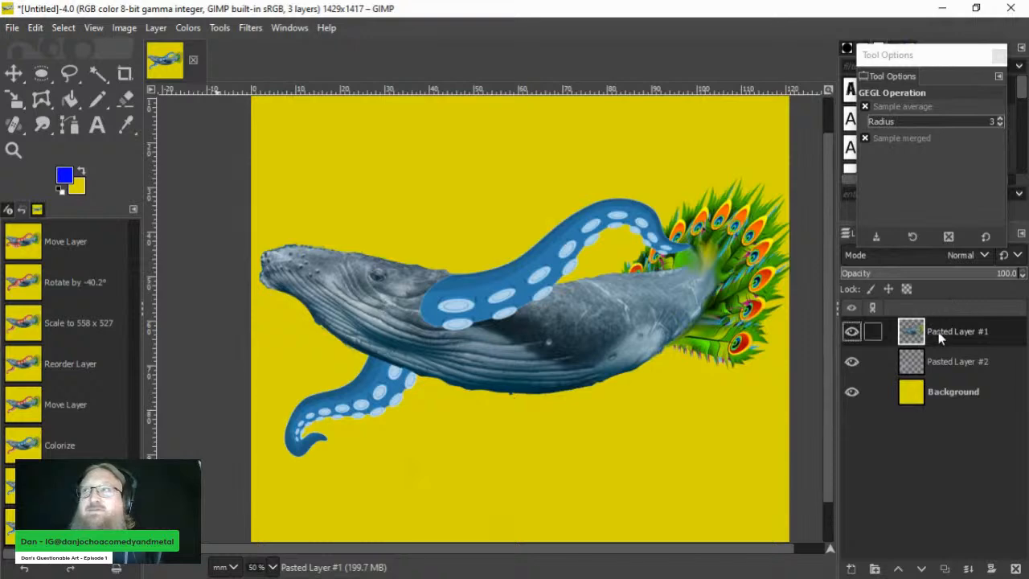
Step: Merge the whale layer down into Pasted Layer #2 and smudge the upper tentacle's base into the whale's body
right_click(943, 334)
click(864, 194)
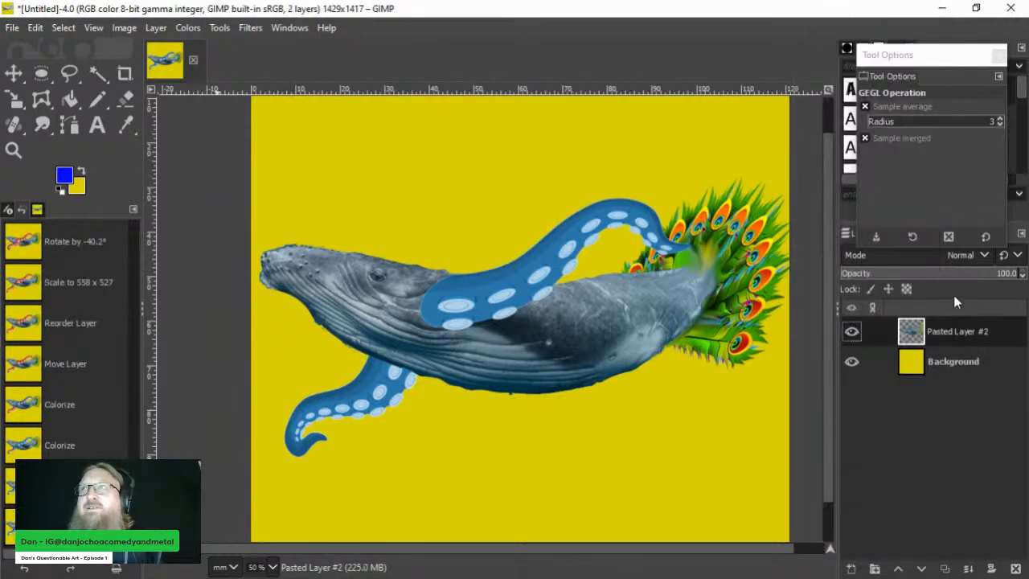
click(41, 124)
mouse_move(434, 319)
mouse_down()
mouse_move(418, 309)
mouse_move(440, 310)
mouse_move(426, 301)
mouse_move(434, 292)
mouse_move(442, 304)
mouse_move(428, 281)
mouse_move(445, 278)
mouse_move(450, 286)
mouse_move(434, 277)
mouse_move(426, 299)
mouse_move(456, 294)
mouse_move(430, 320)
mouse_move(450, 323)
mouse_move(432, 336)
mouse_move(452, 328)
mouse_move(451, 347)
mouse_move(435, 320)
mouse_move(436, 332)
mouse_move(417, 326)
mouse_up()
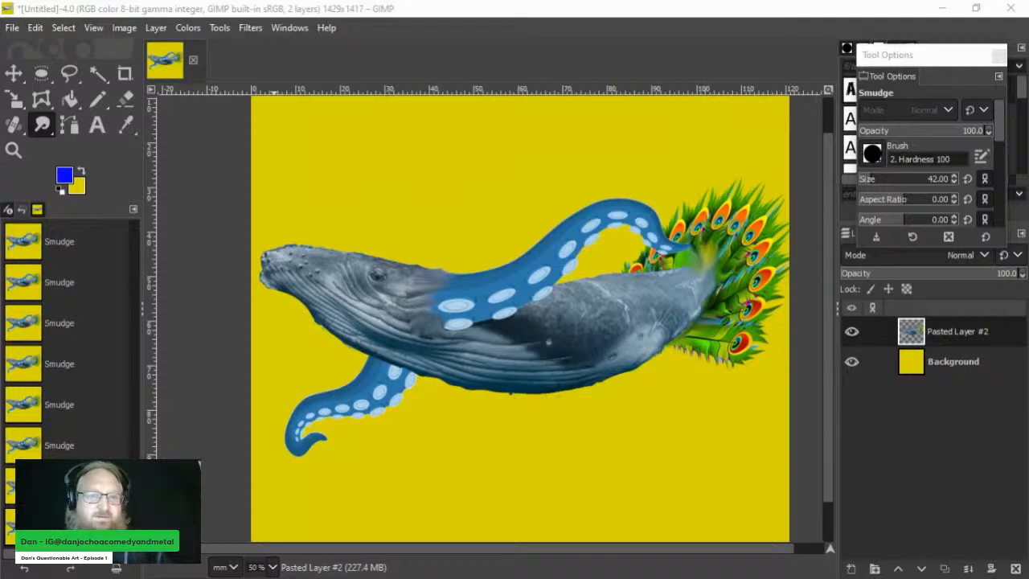
Step: Switch to Snipping Tool and capture a new snip of the fluffy white chicken photo
drag(1028, 377, 782, 294)
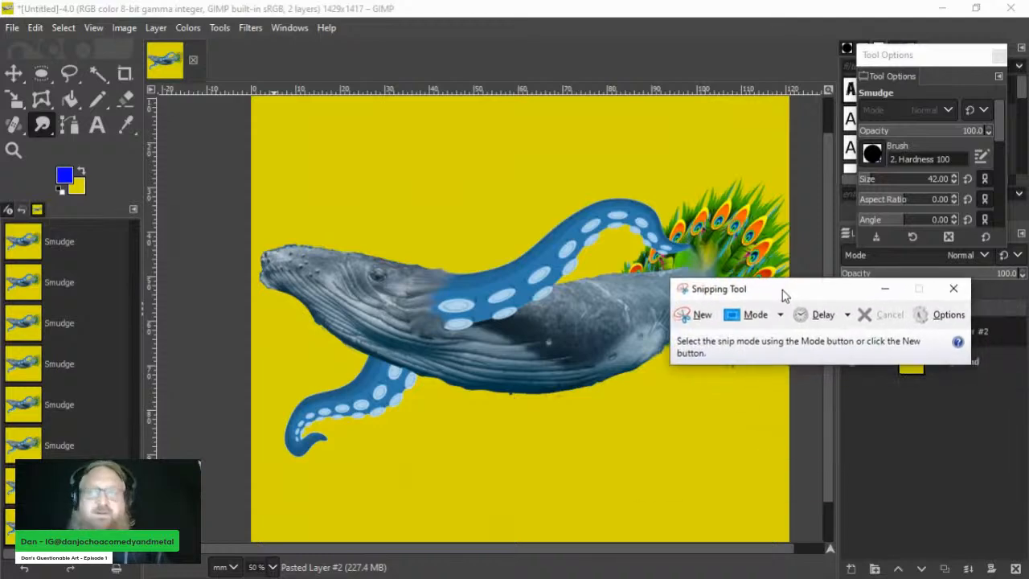
click(701, 317)
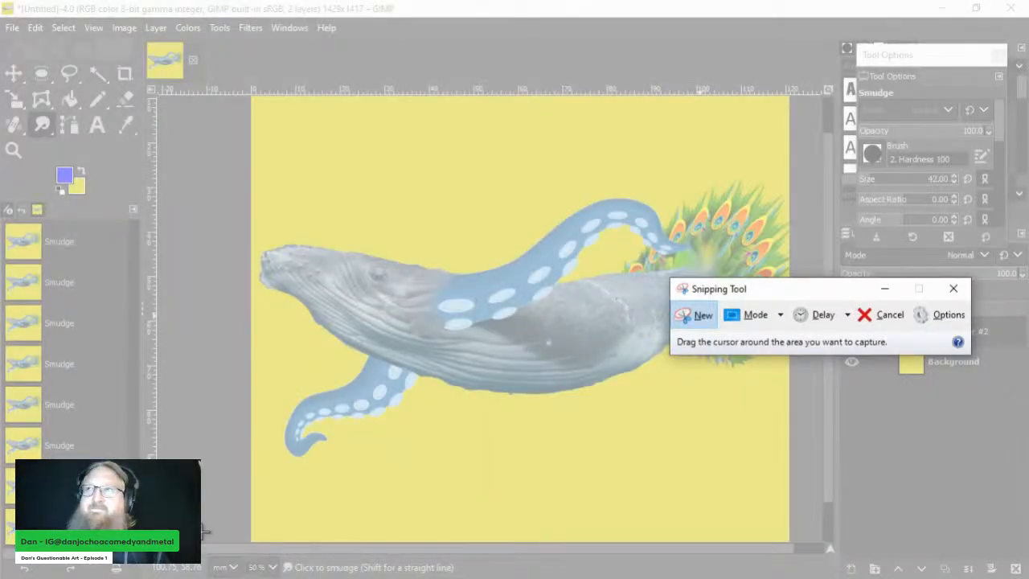
drag(195, 532, 192, 529)
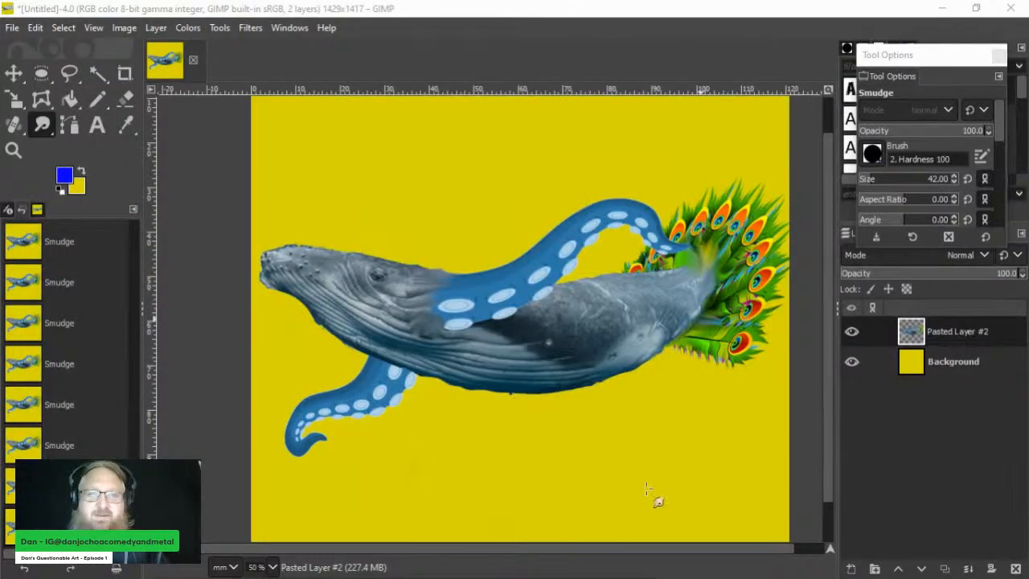
Step: Paste the chicken snip into the whale image and turn the floating selection into a new layer
click(24, 72)
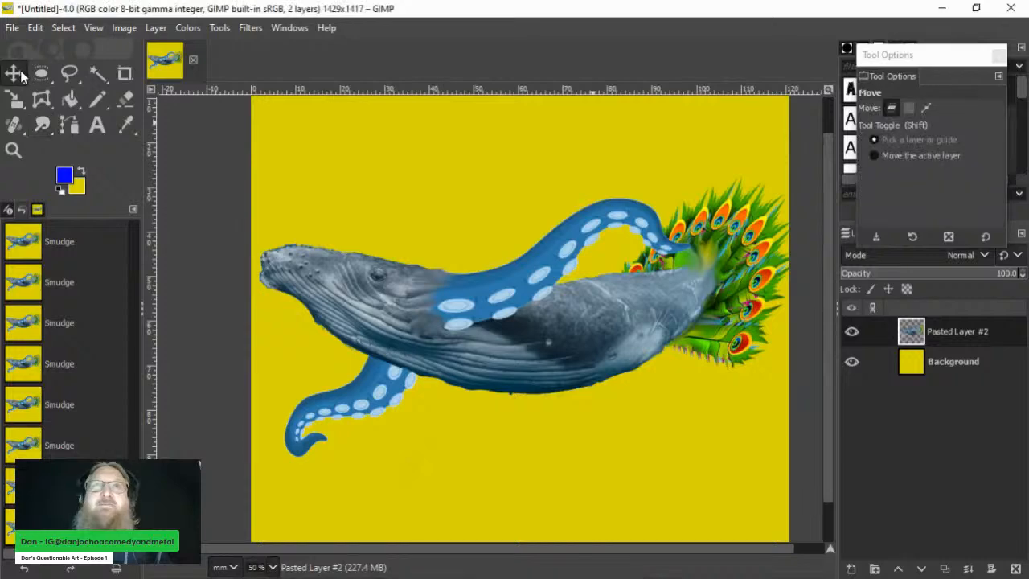
key(ctrl+v)
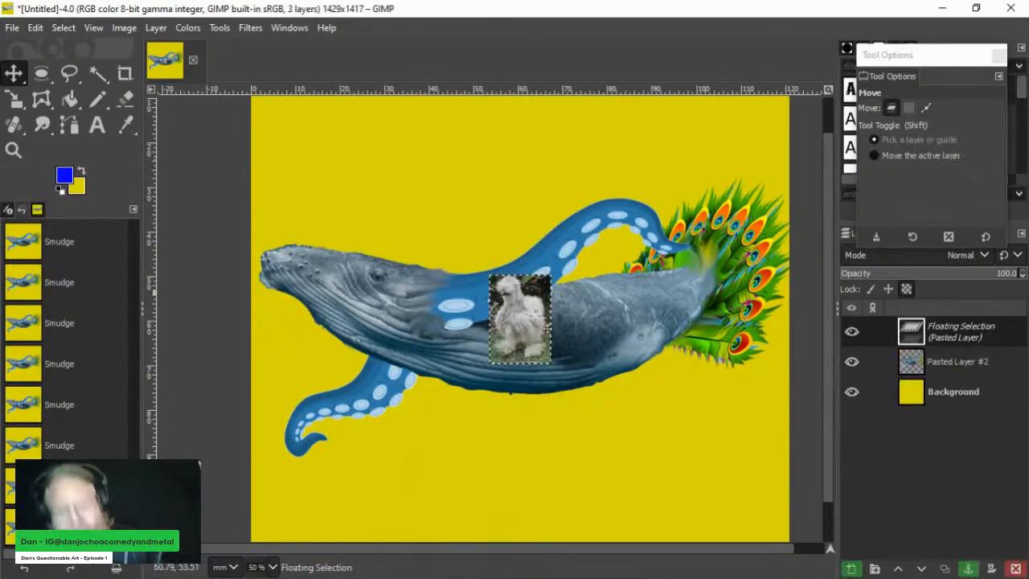
right_click(930, 327)
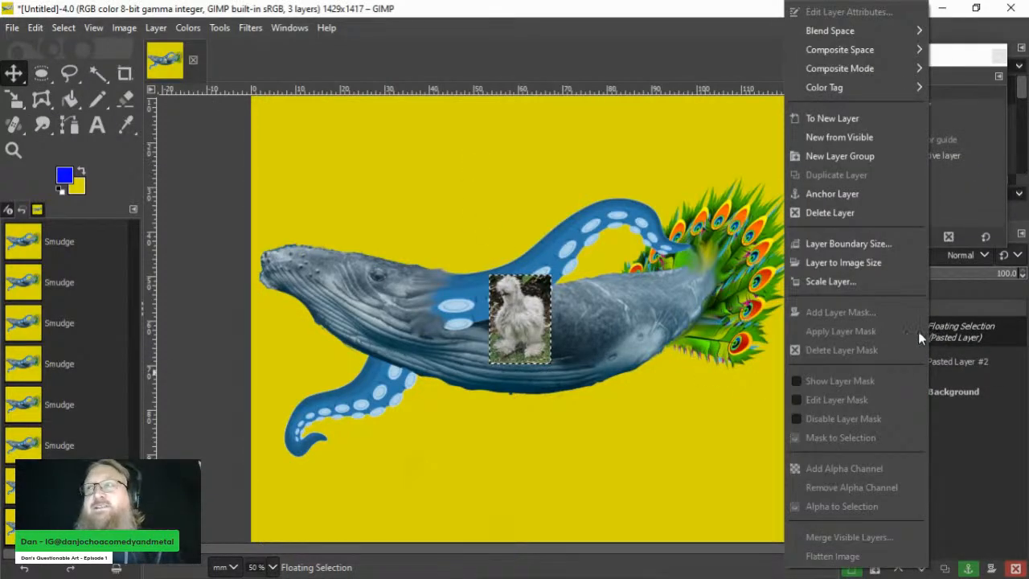
click(819, 119)
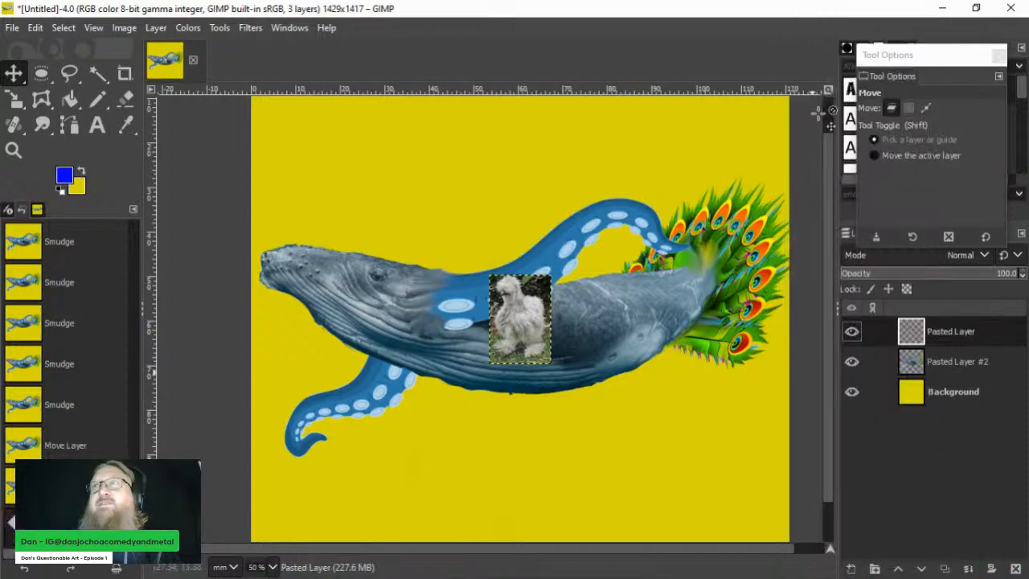
Step: Erase the chicken's head and most of the photo background around its body and feet with a size 42 eraser
scroll(522, 317, up, 3)
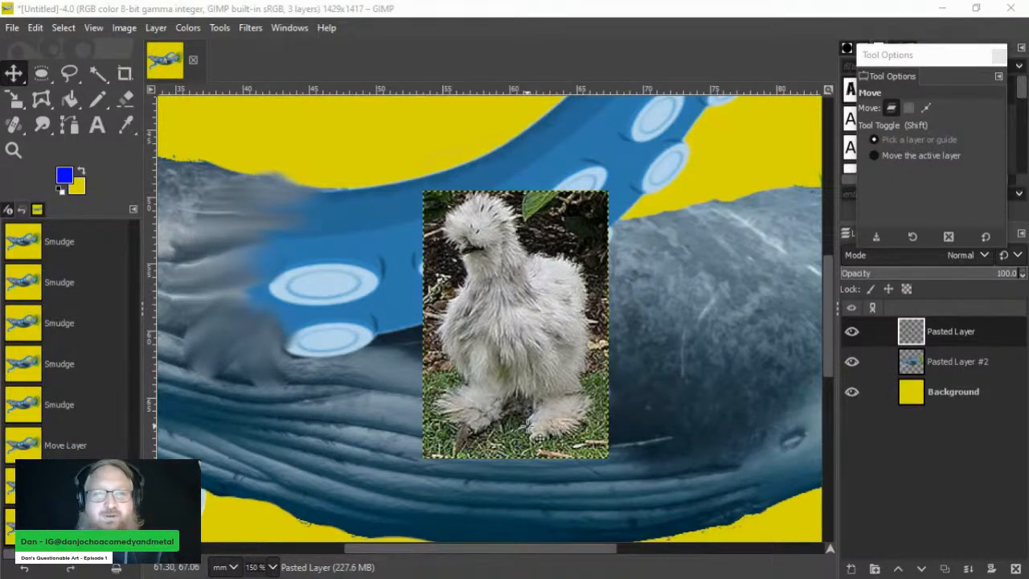
scroll(538, 434, up, 2)
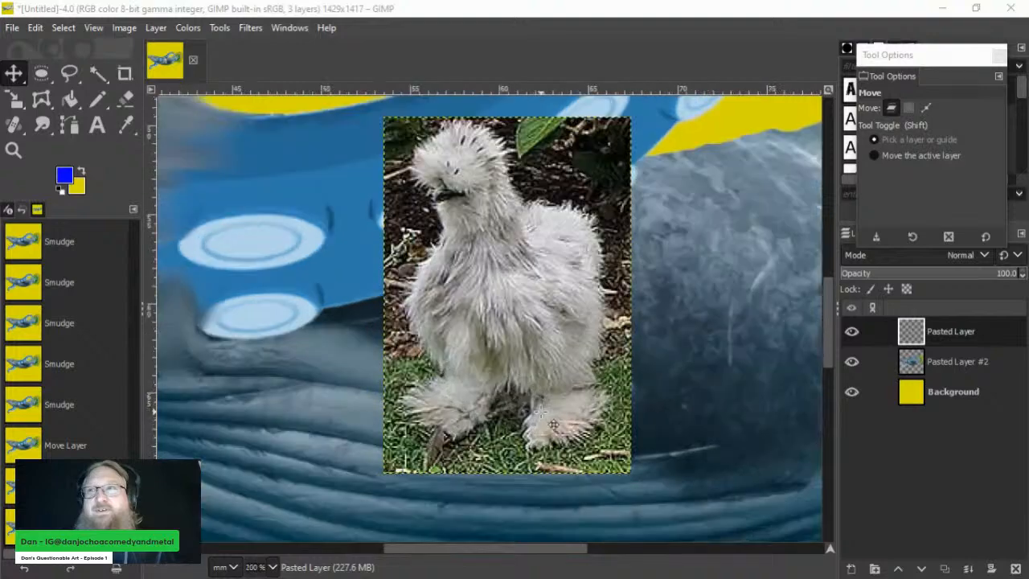
scroll(539, 438, down, 4)
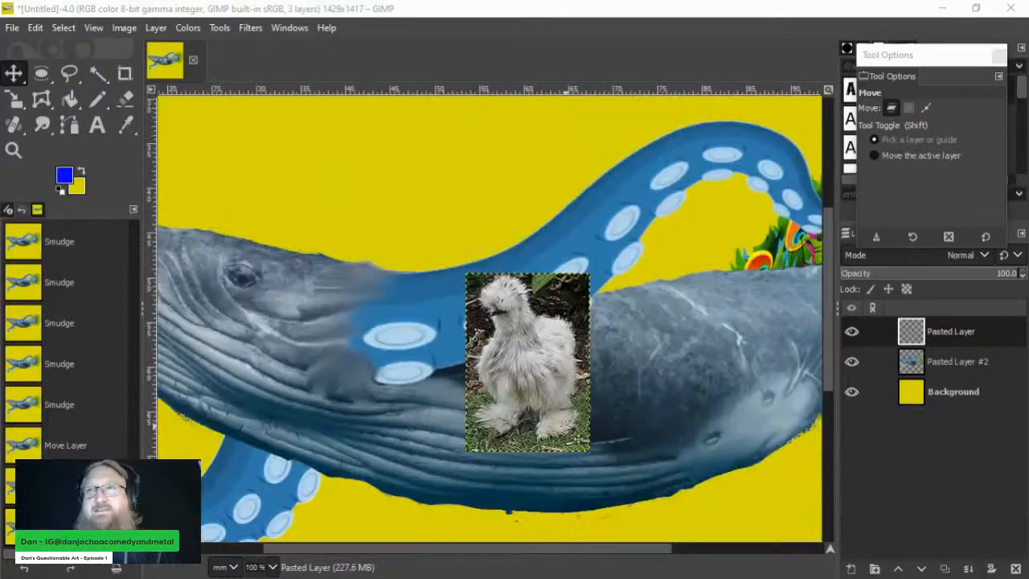
scroll(589, 398, up, 2)
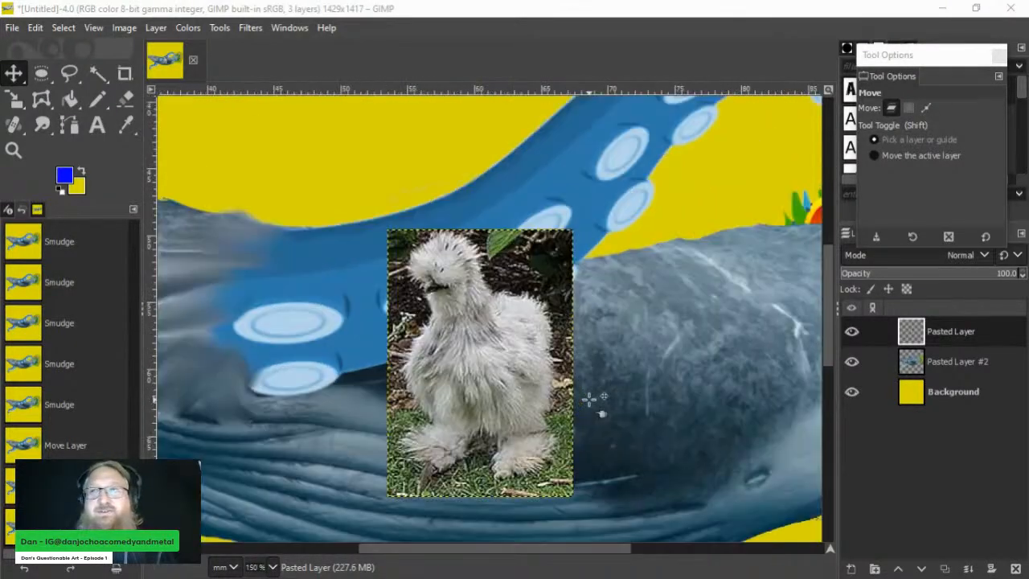
click(125, 97)
mouse_move(416, 254)
mouse_down()
mouse_move(437, 243)
mouse_move(382, 238)
mouse_move(448, 270)
mouse_move(476, 268)
mouse_move(382, 339)
mouse_move(415, 291)
mouse_move(399, 373)
mouse_move(386, 388)
mouse_move(404, 412)
mouse_move(370, 431)
mouse_move(386, 496)
mouse_move(379, 445)
mouse_move(401, 487)
mouse_move(503, 512)
mouse_move(541, 504)
mouse_move(561, 488)
mouse_move(520, 500)
mouse_move(573, 474)
mouse_move(587, 447)
mouse_move(584, 423)
mouse_move(568, 418)
mouse_move(581, 407)
mouse_move(574, 328)
mouse_move(555, 277)
mouse_move(454, 253)
mouse_move(566, 246)
mouse_move(456, 258)
mouse_move(537, 283)
mouse_move(588, 277)
mouse_up()
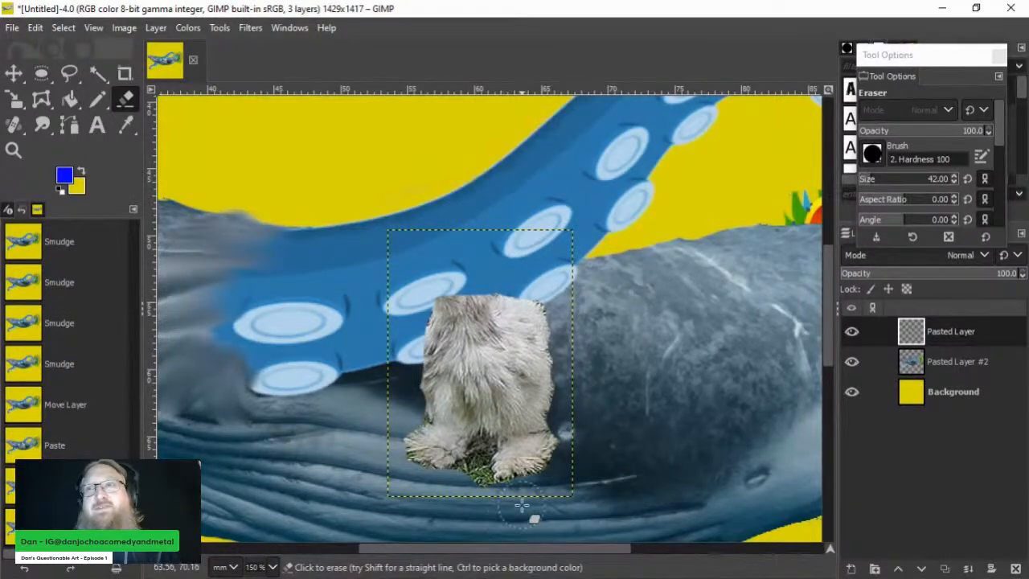
mouse_move(514, 502)
mouse_down()
mouse_move(474, 502)
mouse_move(465, 479)
mouse_move(417, 495)
mouse_move(385, 450)
mouse_up()
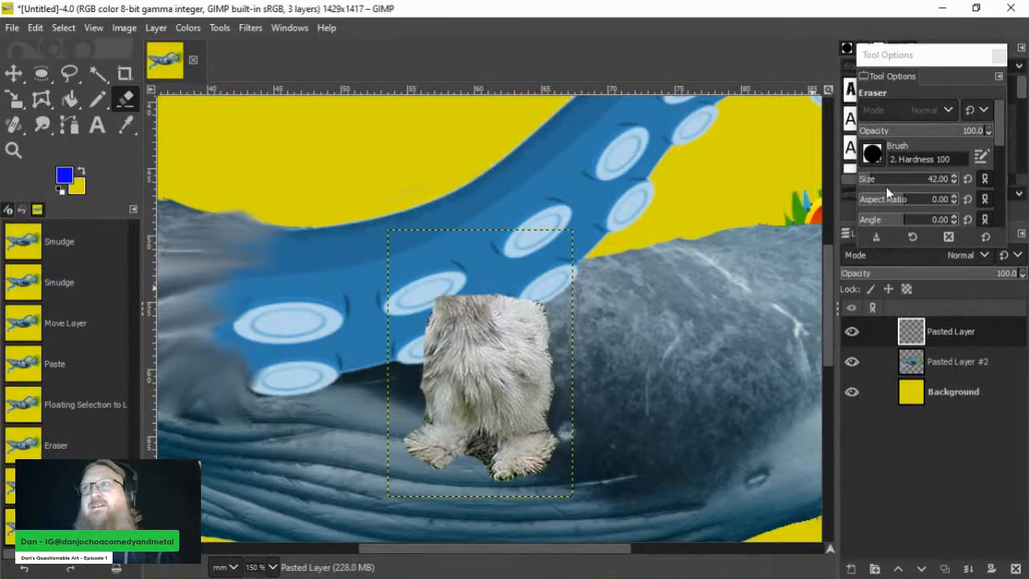
Step: Reduce the eraser size to 17 and clean away the remaining grass between and below the chicken's feet
click(866, 180)
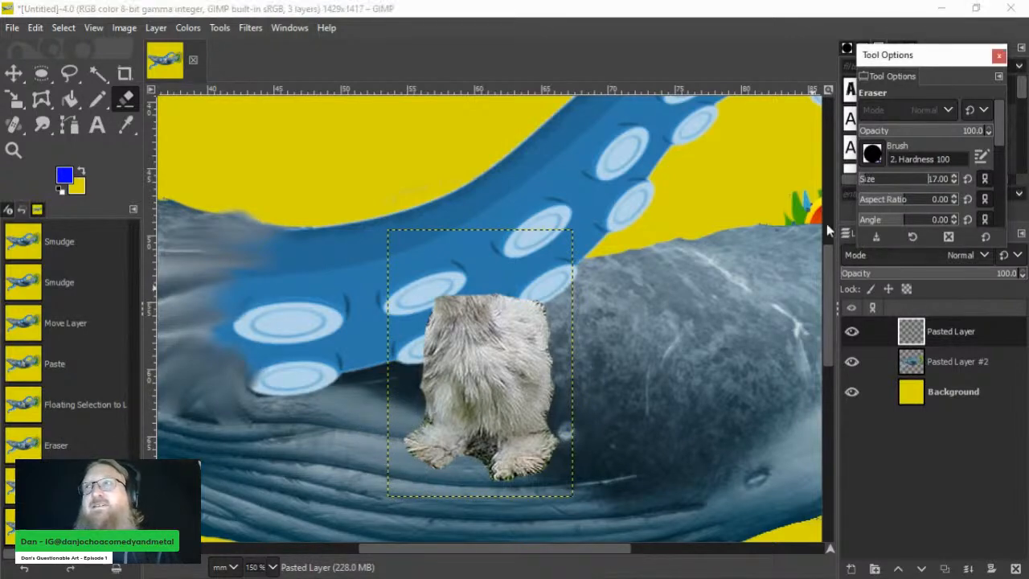
click(419, 420)
mouse_move(485, 443)
mouse_down()
mouse_move(473, 455)
mouse_move(484, 443)
mouse_move(476, 460)
mouse_move(486, 451)
mouse_up()
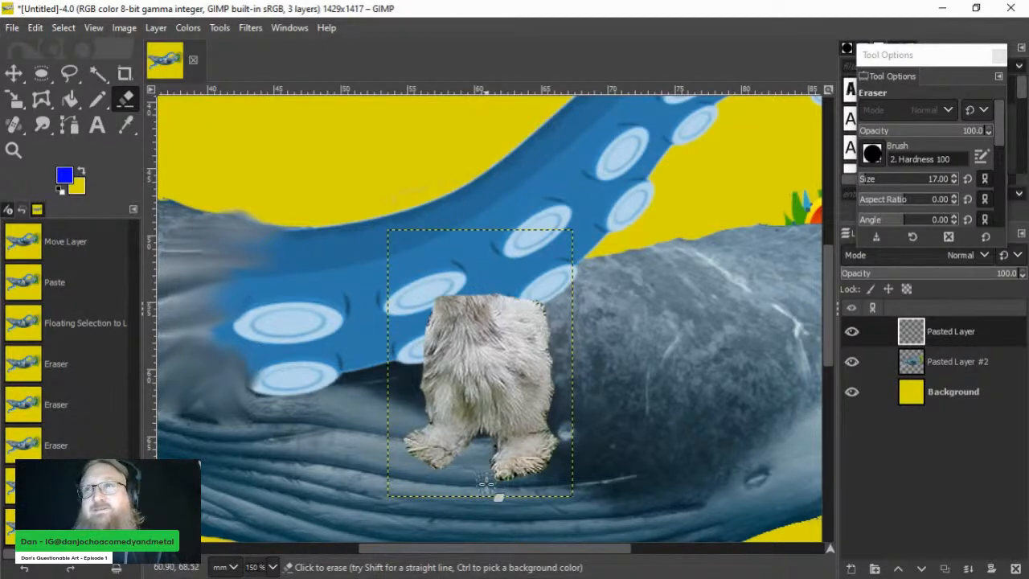
drag(486, 483, 523, 490)
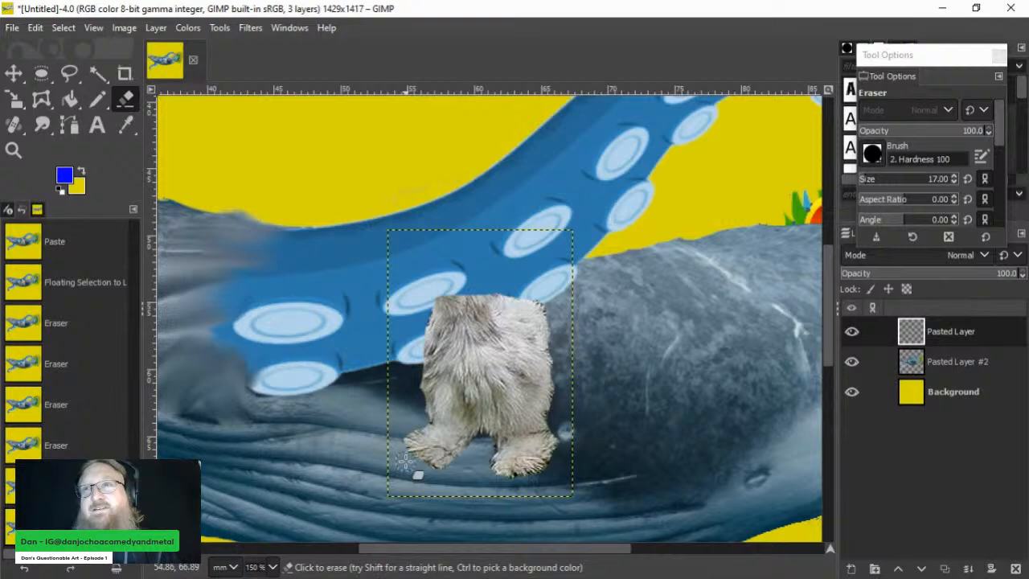
Step: Erase the chicken's upper body and the feathers above its left foot, leaving one full leg and a separate foot
scroll(574, 454, down, 3)
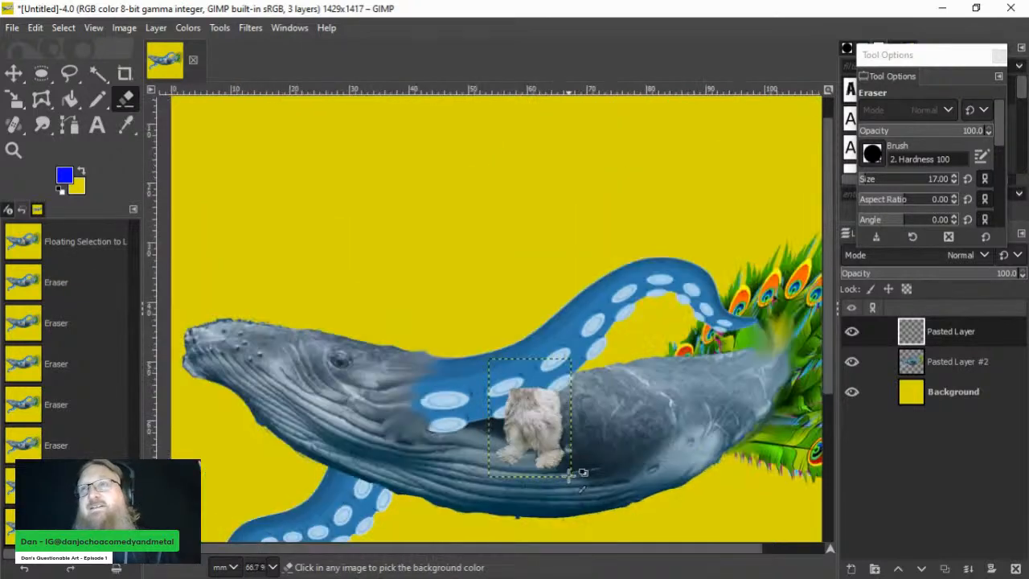
scroll(619, 510, up, 2)
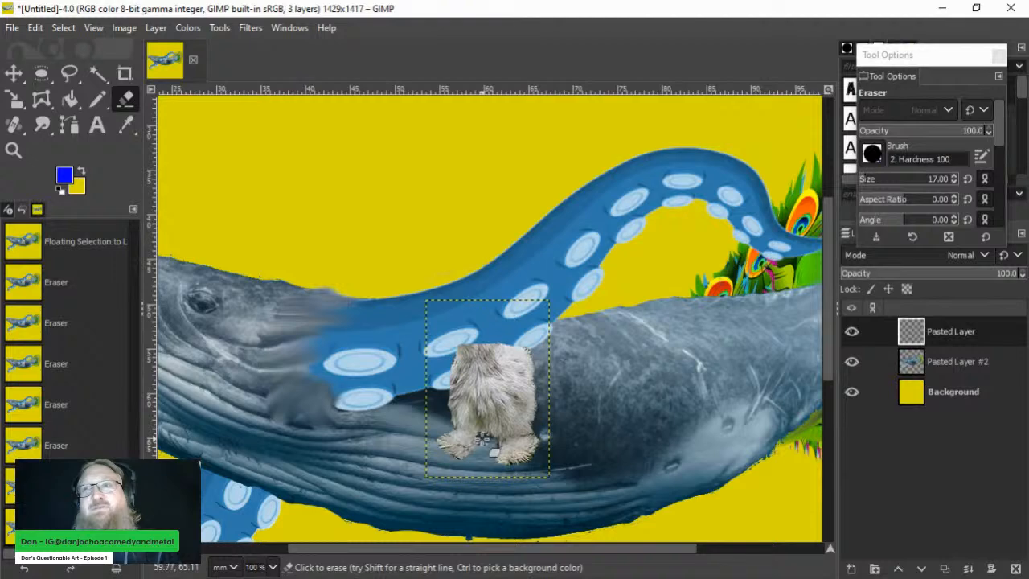
mouse_move(478, 434)
mouse_down()
mouse_move(445, 387)
mouse_move(475, 429)
mouse_move(466, 389)
mouse_move(479, 371)
mouse_move(460, 387)
mouse_move(458, 363)
mouse_move(473, 346)
mouse_move(446, 380)
mouse_move(490, 348)
mouse_move(451, 400)
mouse_move(466, 367)
mouse_move(514, 366)
mouse_move(537, 378)
mouse_move(538, 364)
mouse_move(532, 352)
mouse_move(501, 348)
mouse_move(481, 348)
mouse_move(535, 360)
mouse_move(467, 338)
mouse_up()
drag(454, 395, 457, 412)
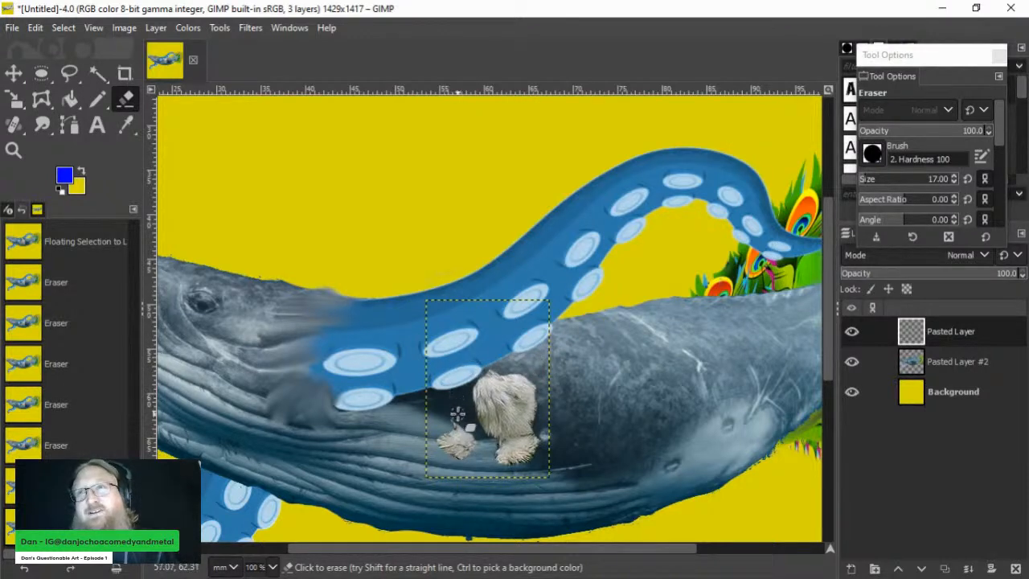
Step: Move the chicken legs layer to the underside of the whale's rear belly, near the tail
scroll(499, 442, down, 2)
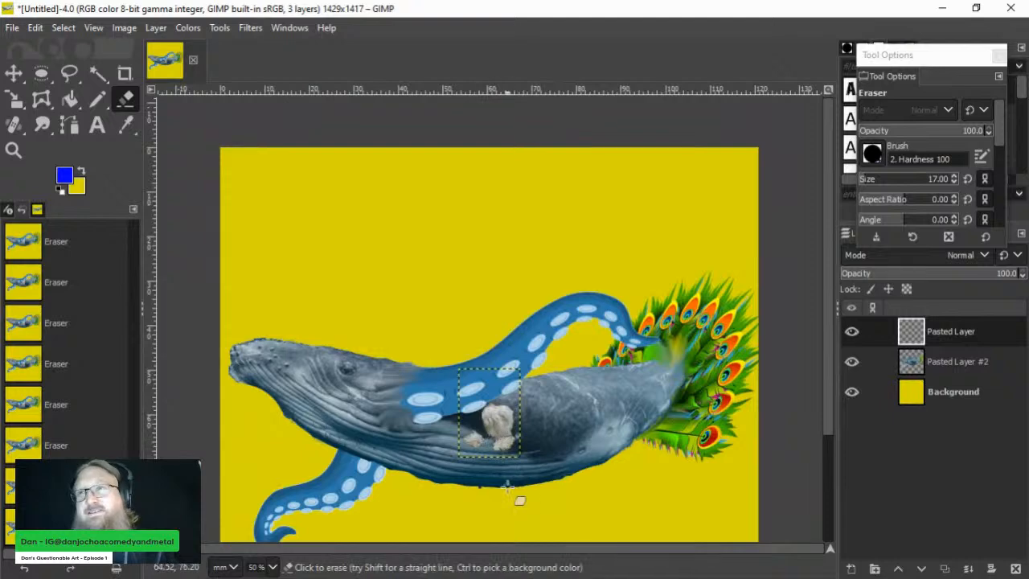
scroll(514, 470, up, 1)
key(m)
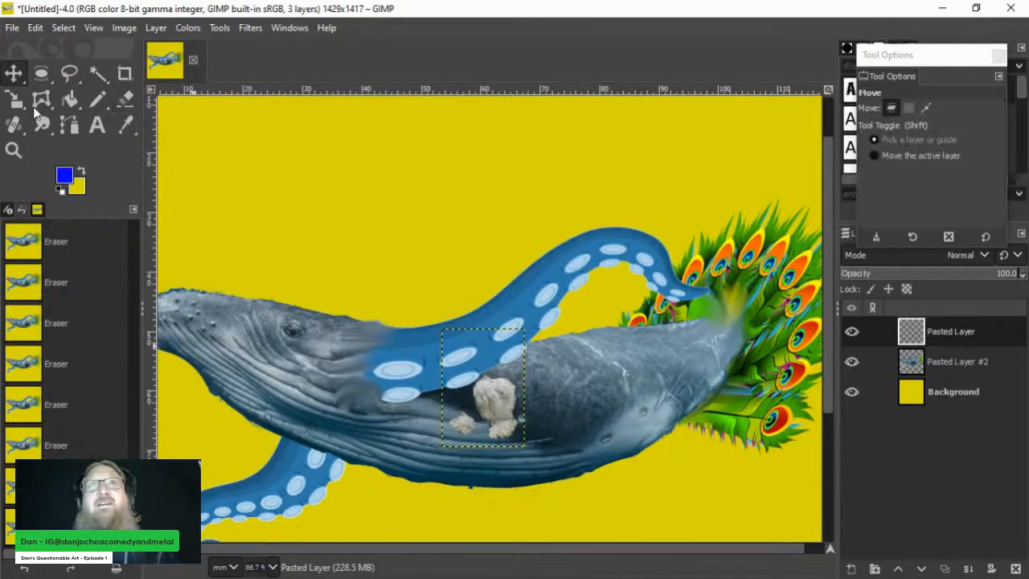
drag(502, 405, 628, 458)
scroll(602, 490, up, 3)
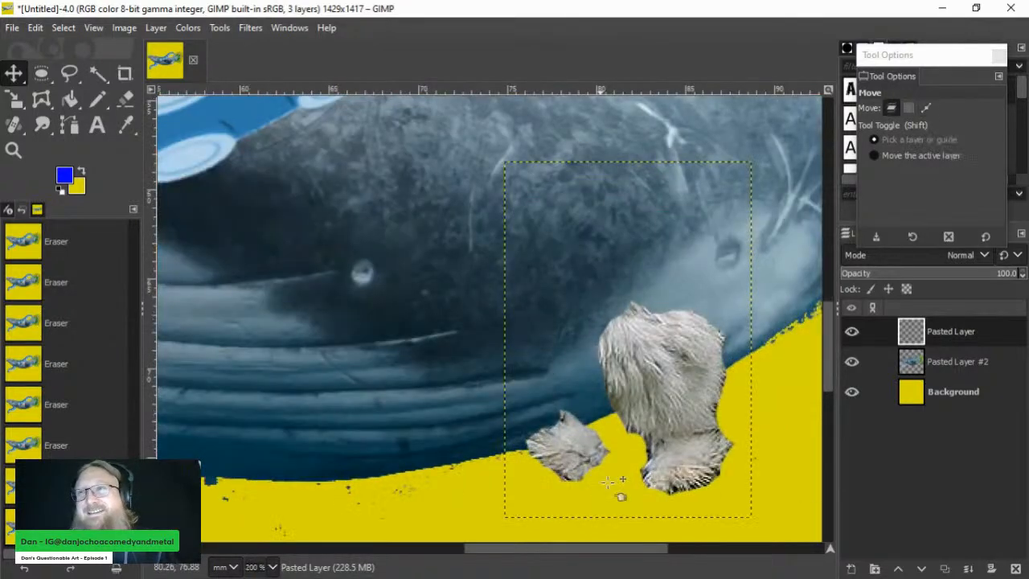
drag(693, 393, 682, 397)
Step: Erase the pointed top of the separate foot and the stray tuft above the full leg
click(125, 98)
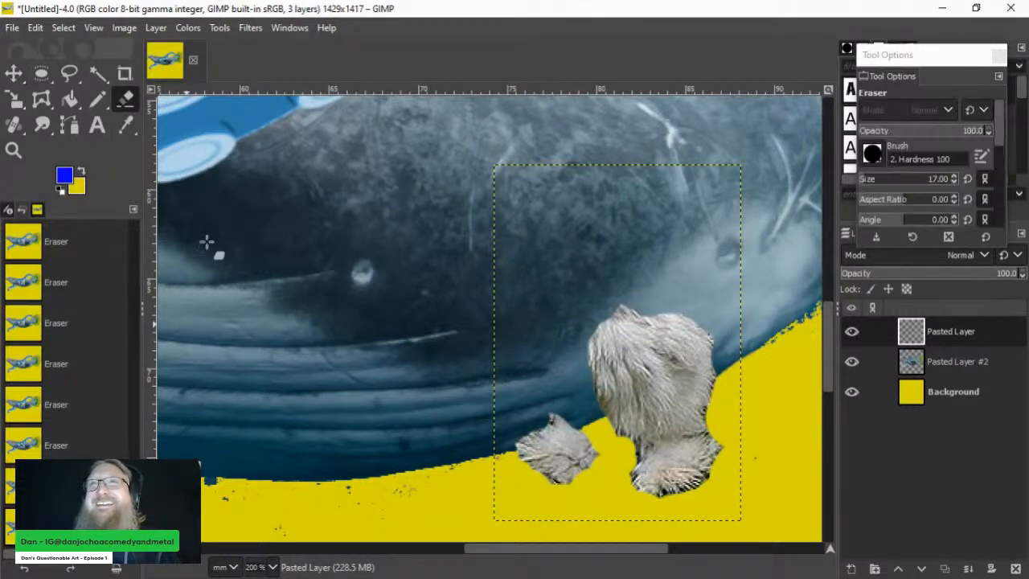
mouse_move(509, 434)
mouse_down()
mouse_move(568, 415)
mouse_move(497, 441)
mouse_move(587, 410)
mouse_up()
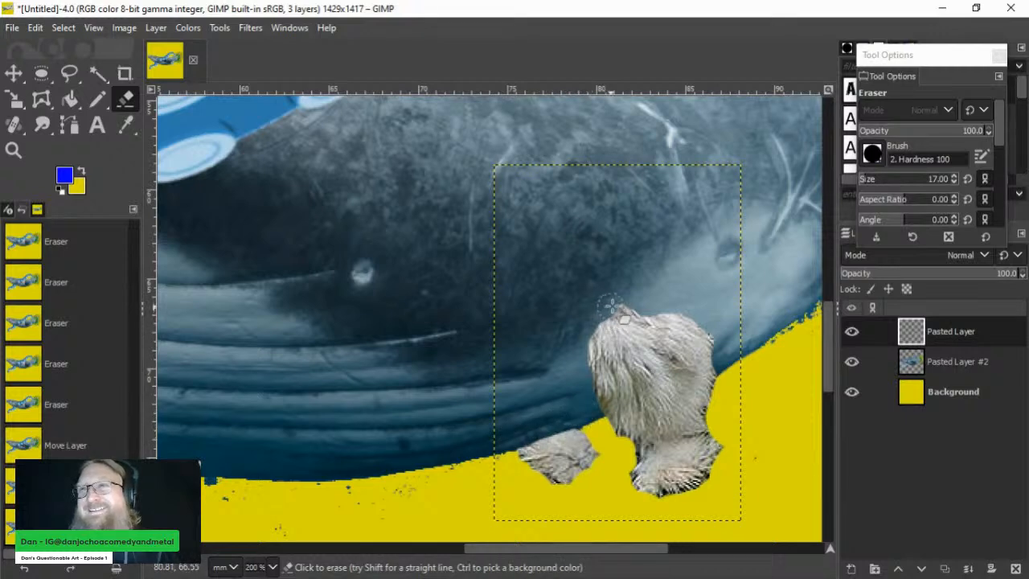
ctrl+scroll(638, 310, down, 2)
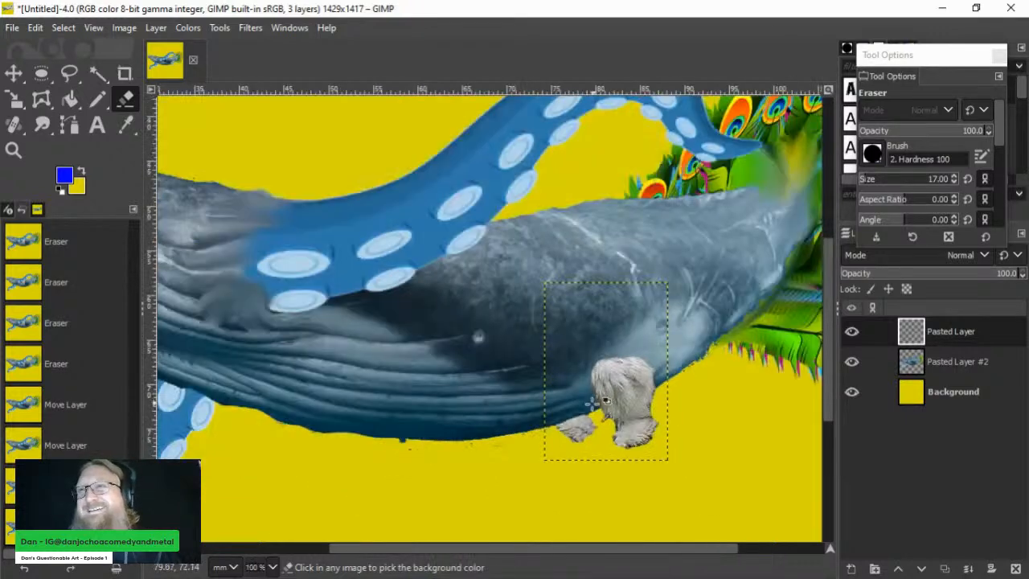
ctrl+scroll(599, 402, down, 4)
ctrl+scroll(581, 464, up, 3)
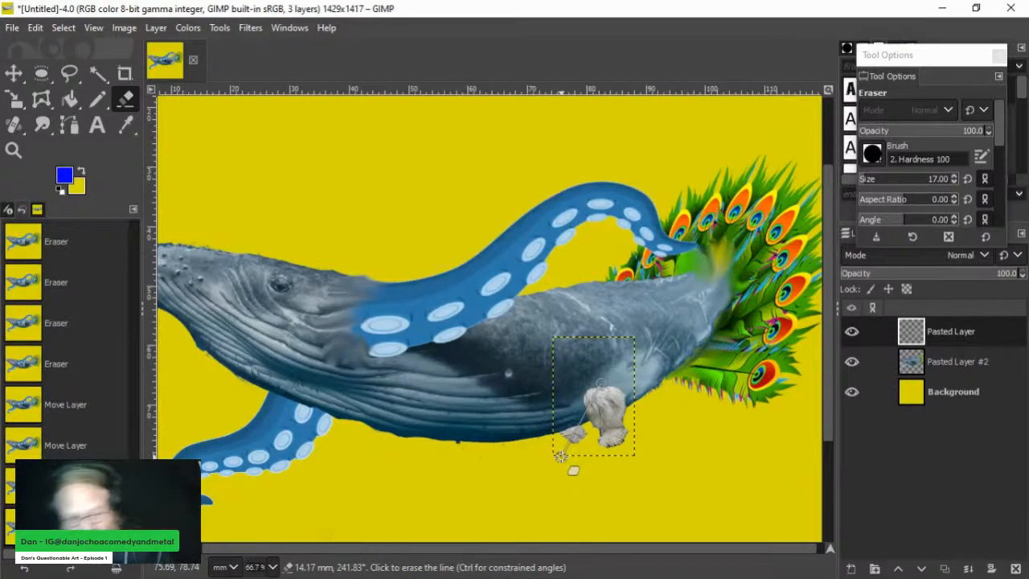
Step: Scale the chicken legs layer proportionally to 23.11 × 33.27 mm and position it on the whale's rear belly
key(shift+s)
click(563, 454)
drag(635, 460, 700, 487)
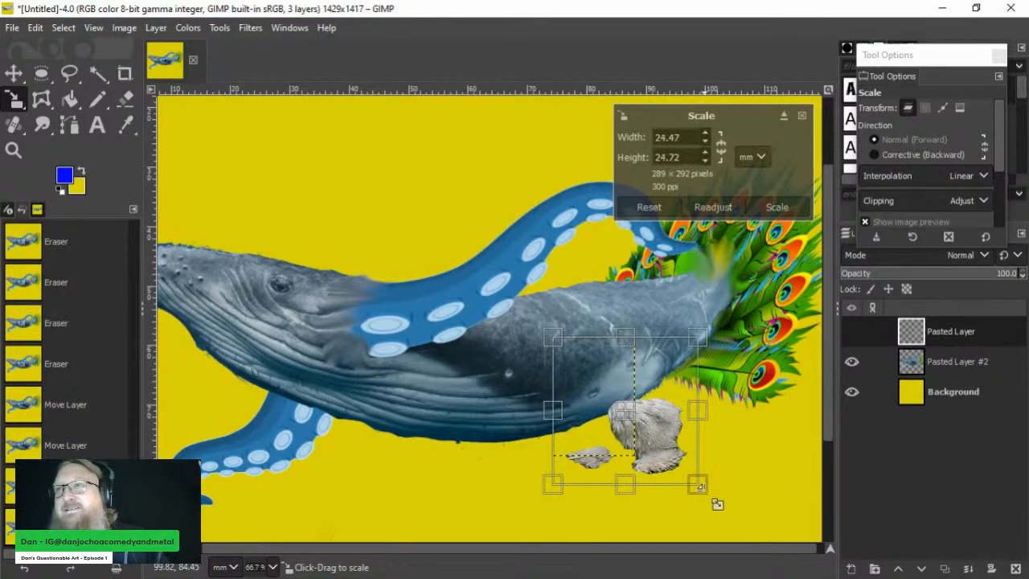
key(ctrl+z)
click(721, 148)
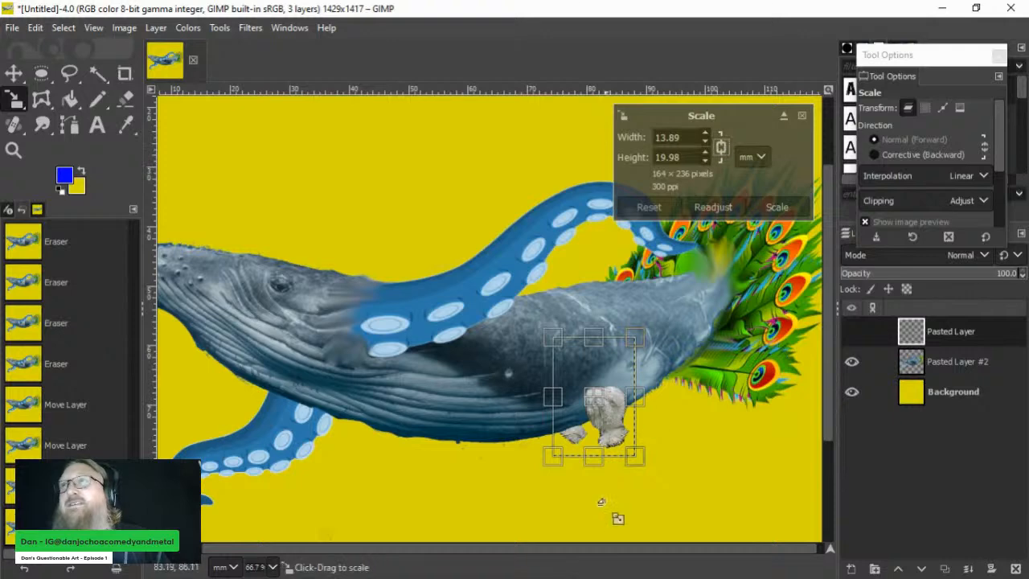
drag(627, 454, 709, 525)
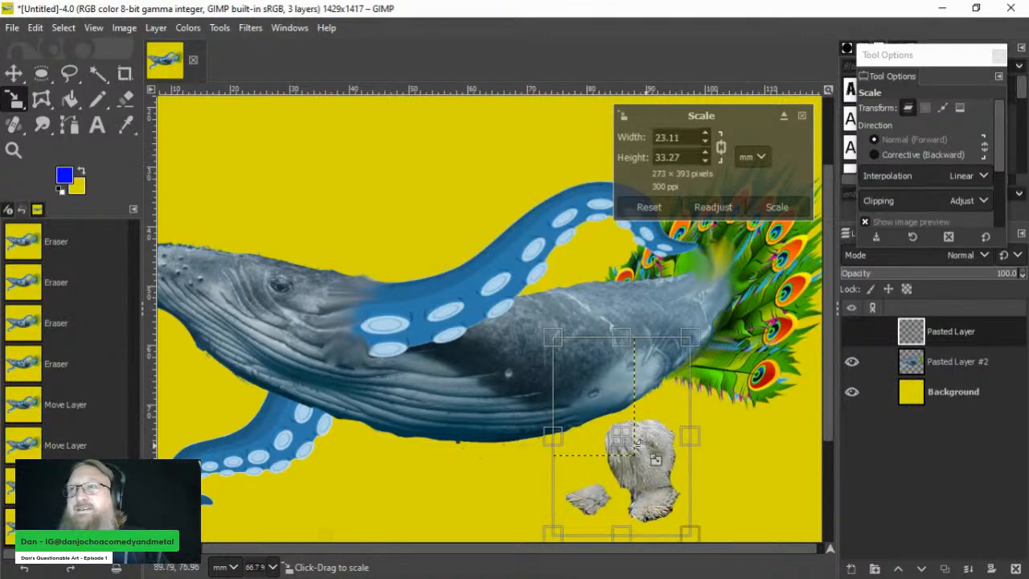
drag(637, 441, 612, 392)
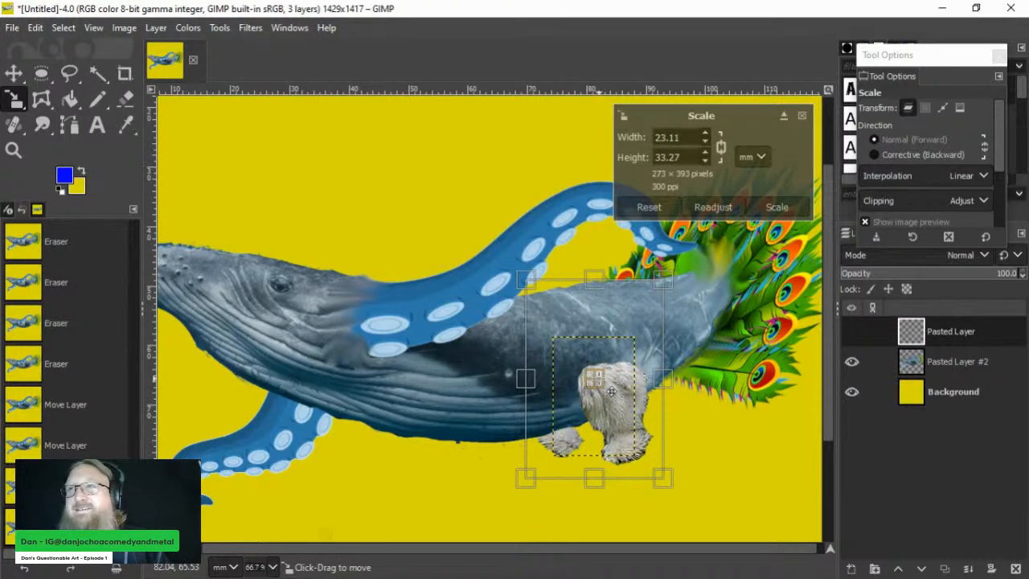
click(776, 207)
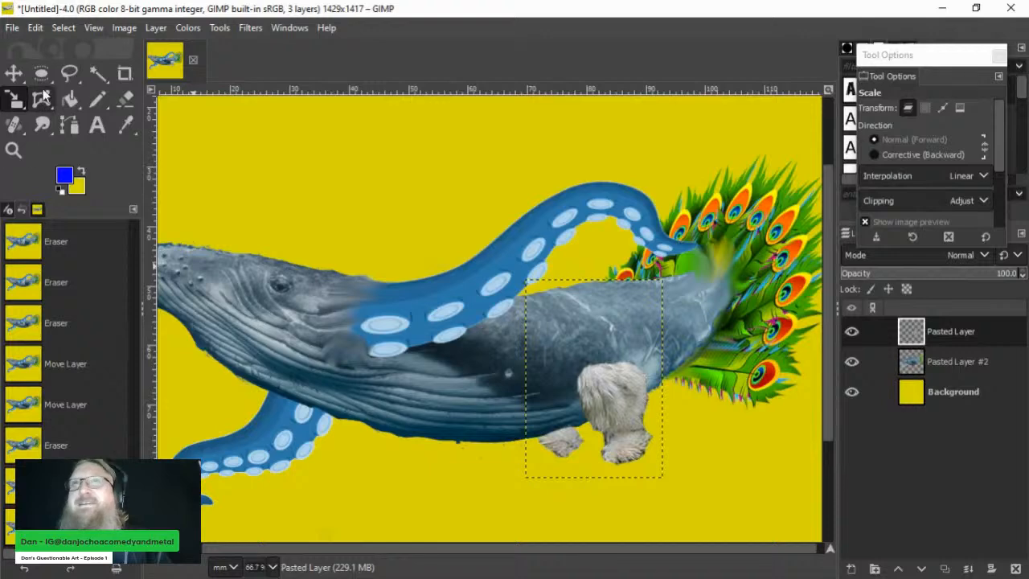
Step: Nudge the enlarged chicken legs slightly toward the tail along the whale's underside
click(13, 73)
mouse_move(635, 407)
mouse_down()
mouse_move(631, 416)
mouse_move(638, 412)
mouse_up()
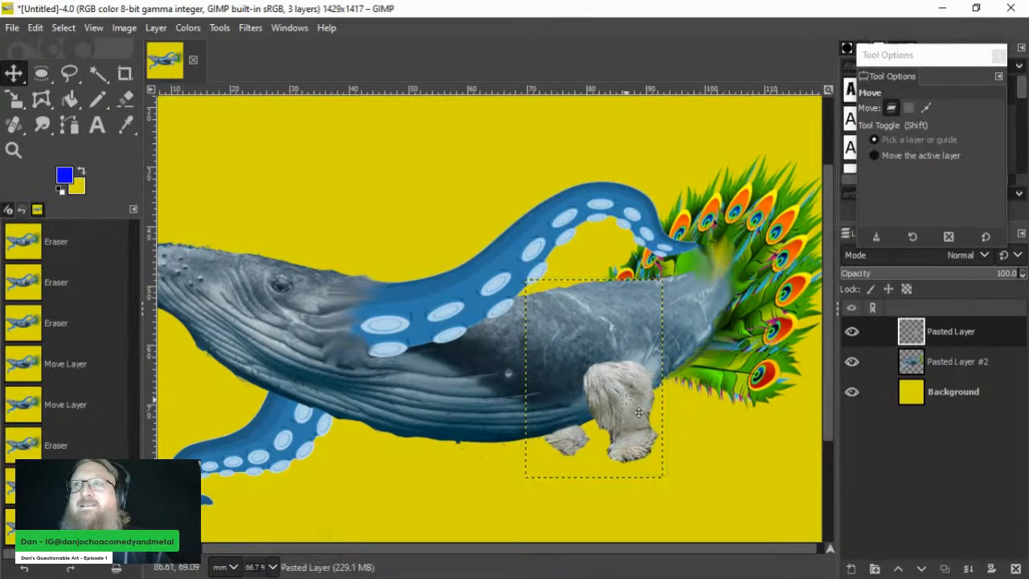
scroll(459, 452, down, 1)
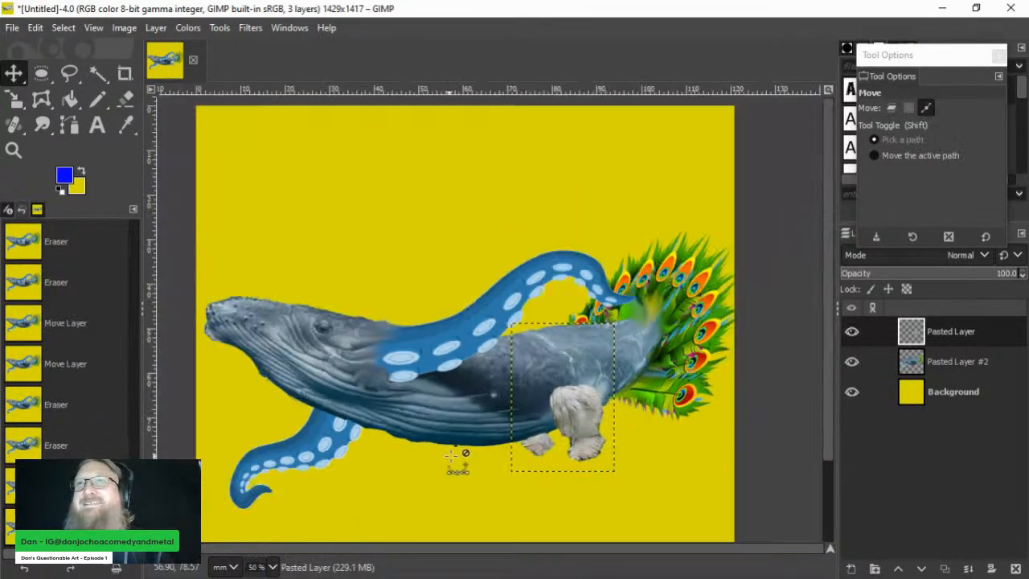
Step: Erase the stray dark specks below the whale's belly on the Pasted Layer #2 layer
click(951, 364)
scroll(500, 479, up, 3)
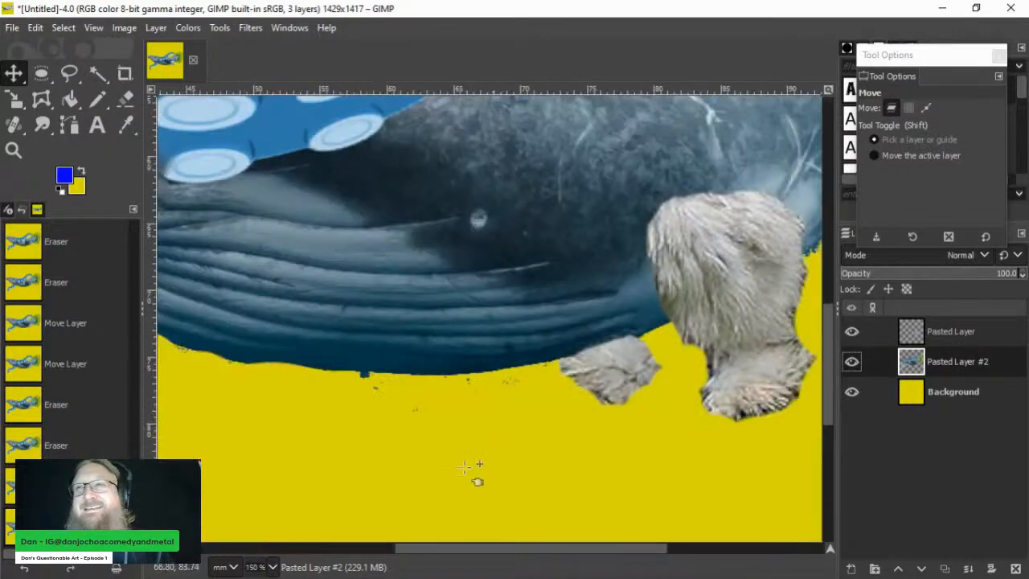
key(shift+e)
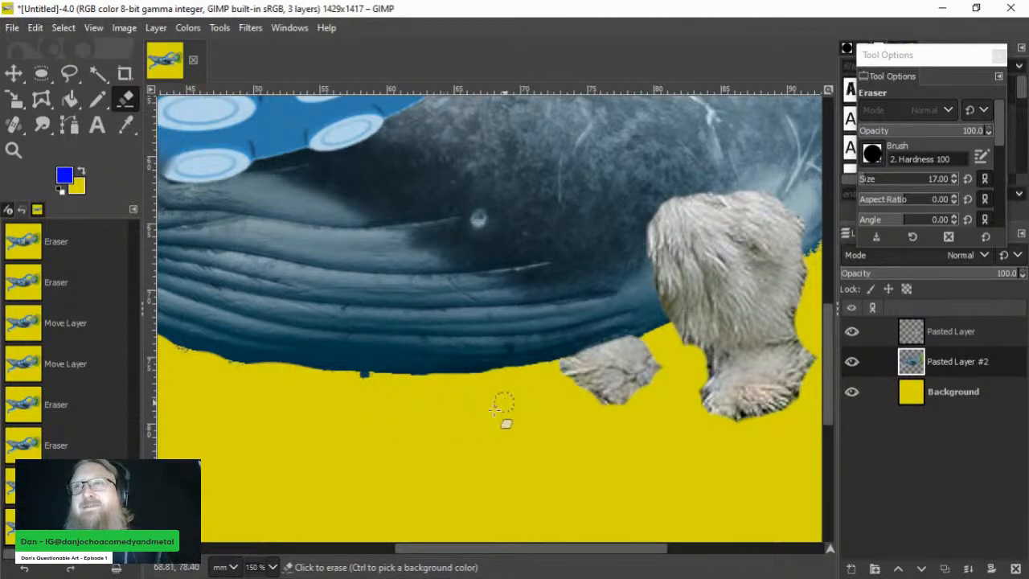
mouse_move(348, 394)
mouse_down()
mouse_move(329, 378)
mouse_move(416, 386)
mouse_up()
scroll(645, 471, down, 5)
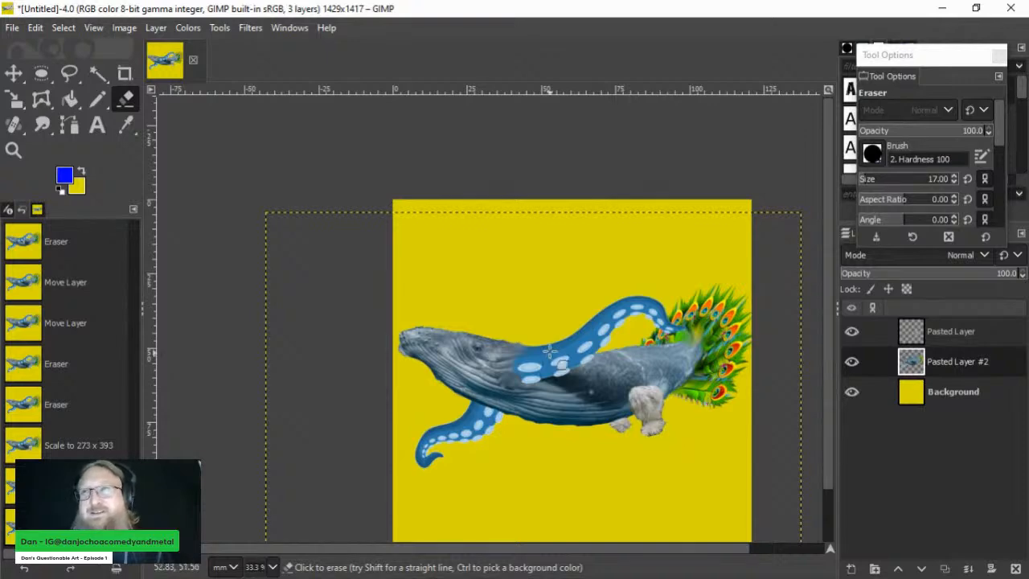
Step: Merge the chicken legs layer down into the whale layer and rotate the combined creature by 28.53° so its head points up
right_click(956, 326)
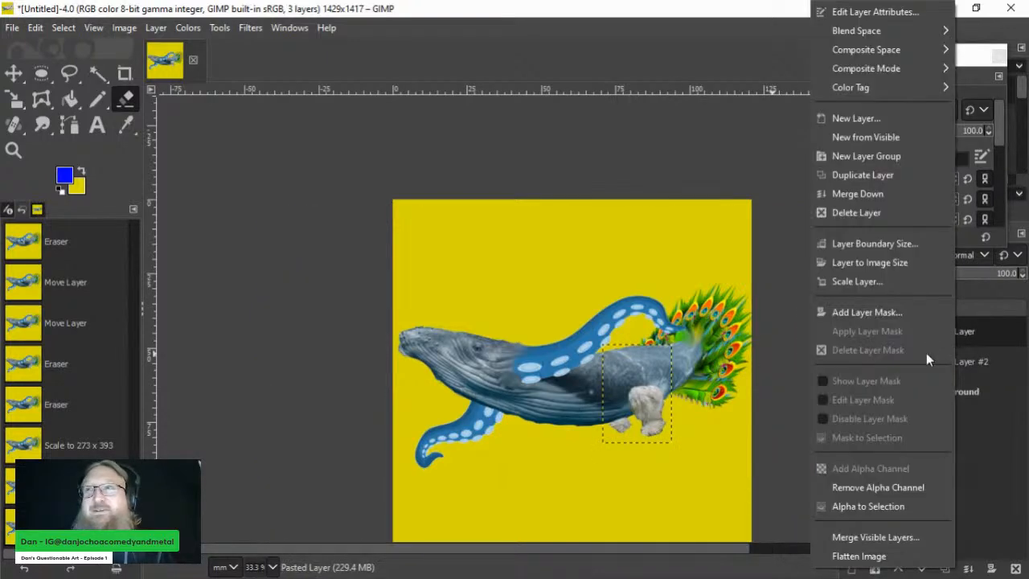
click(868, 195)
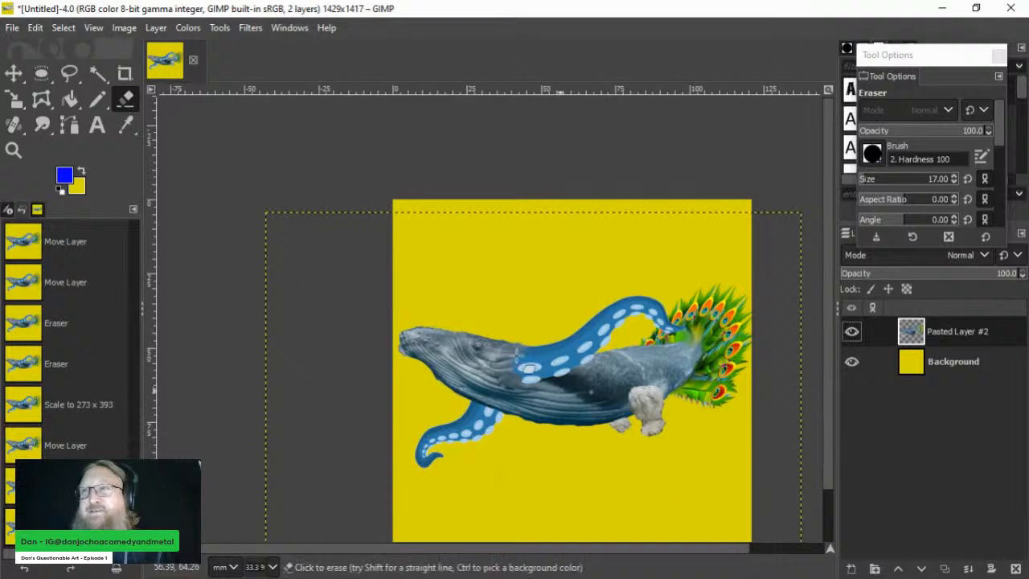
key(shift+r)
click(530, 474)
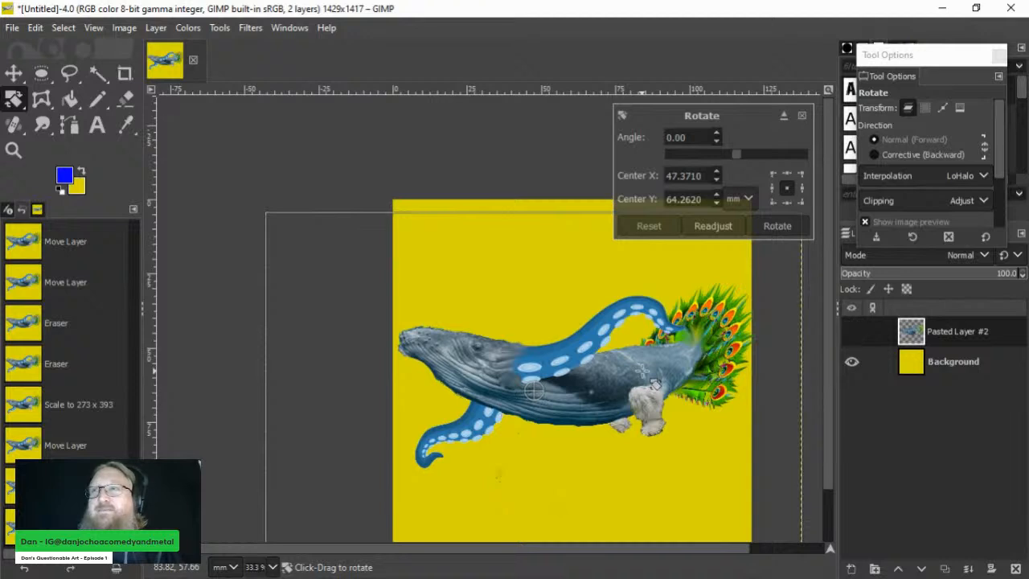
drag(642, 370, 655, 439)
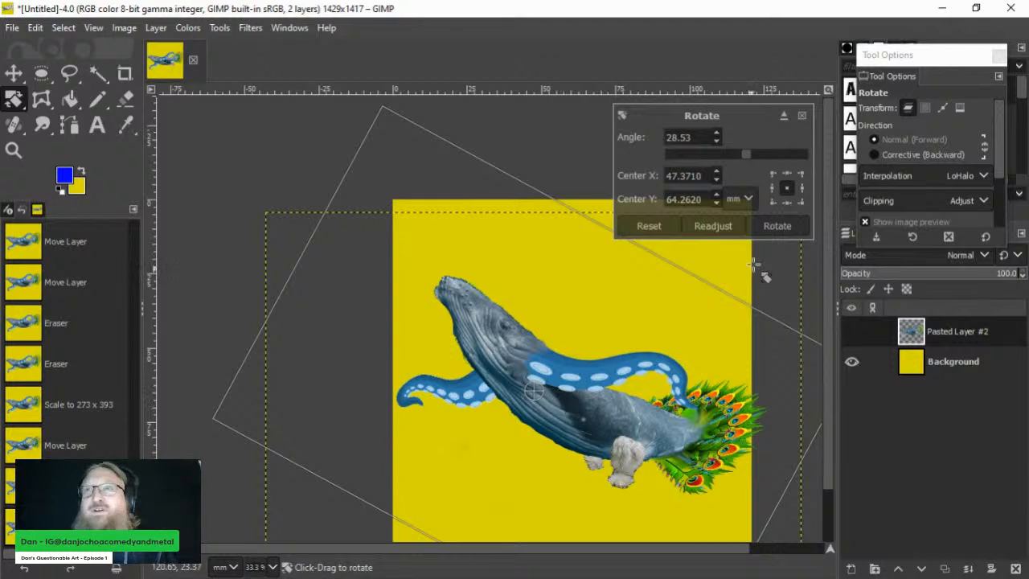
click(776, 226)
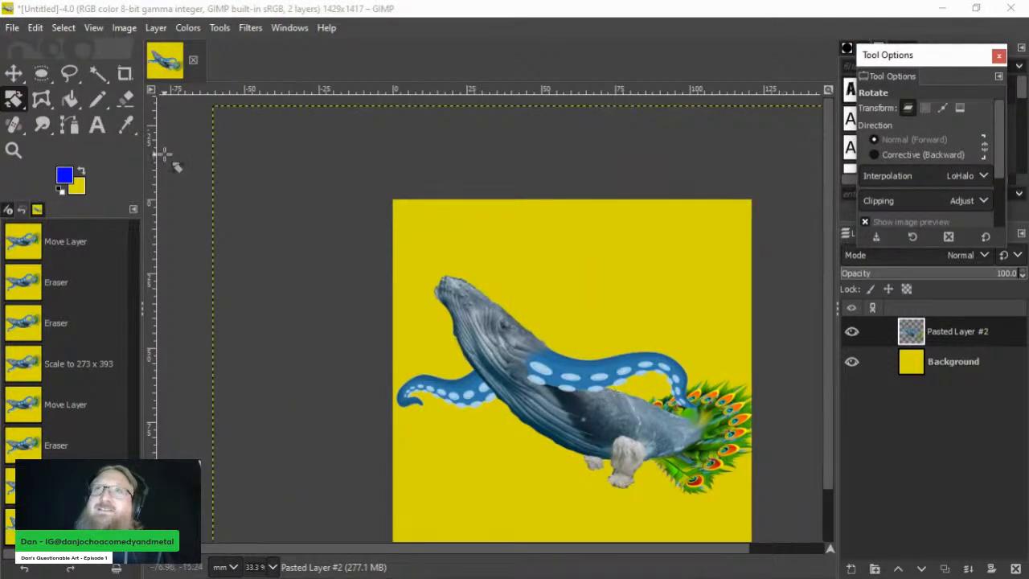
Step: Save the image as WhaleBeast.xcf in the Pictures folder
click(13, 29)
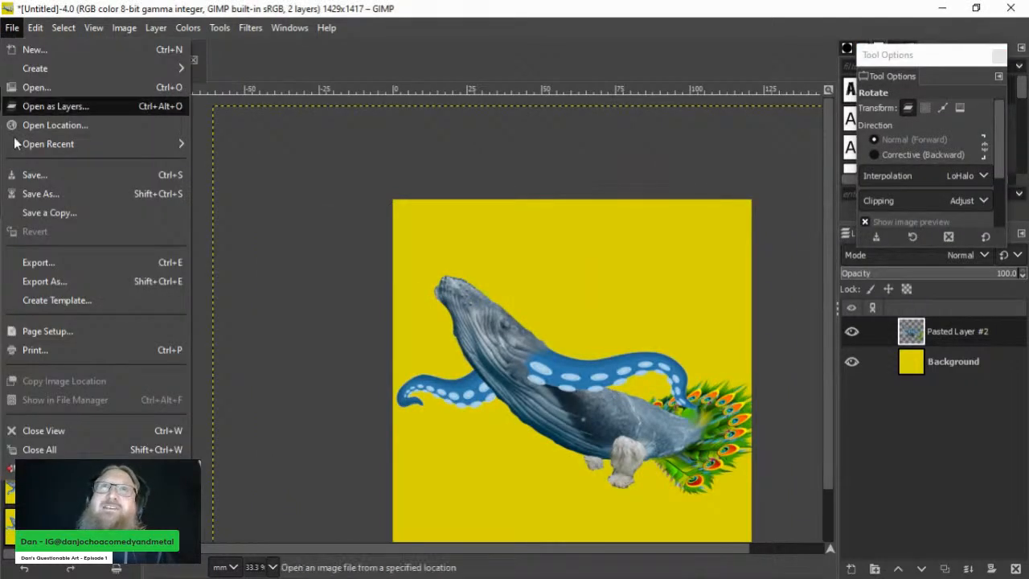
click(36, 194)
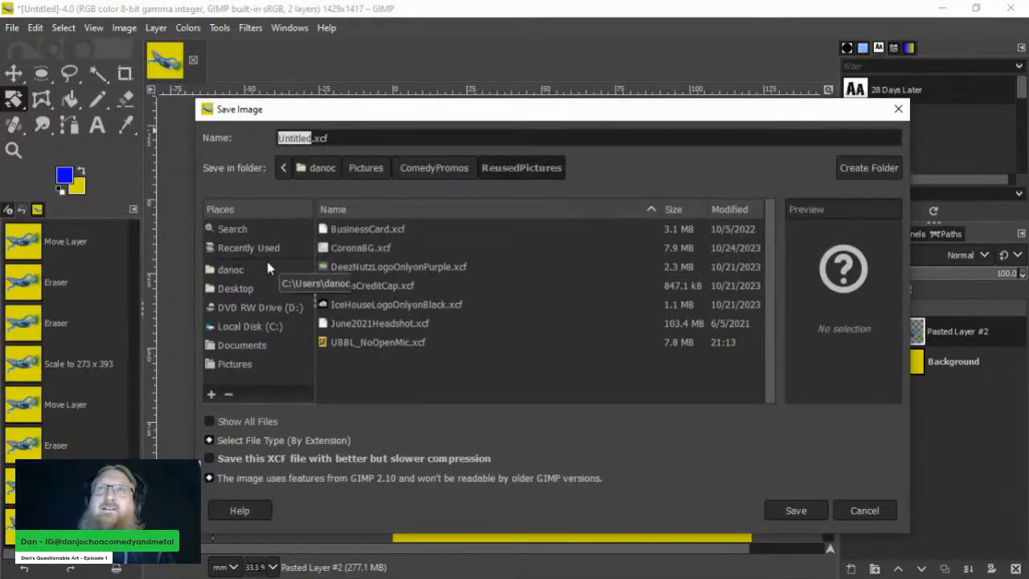
click(365, 167)
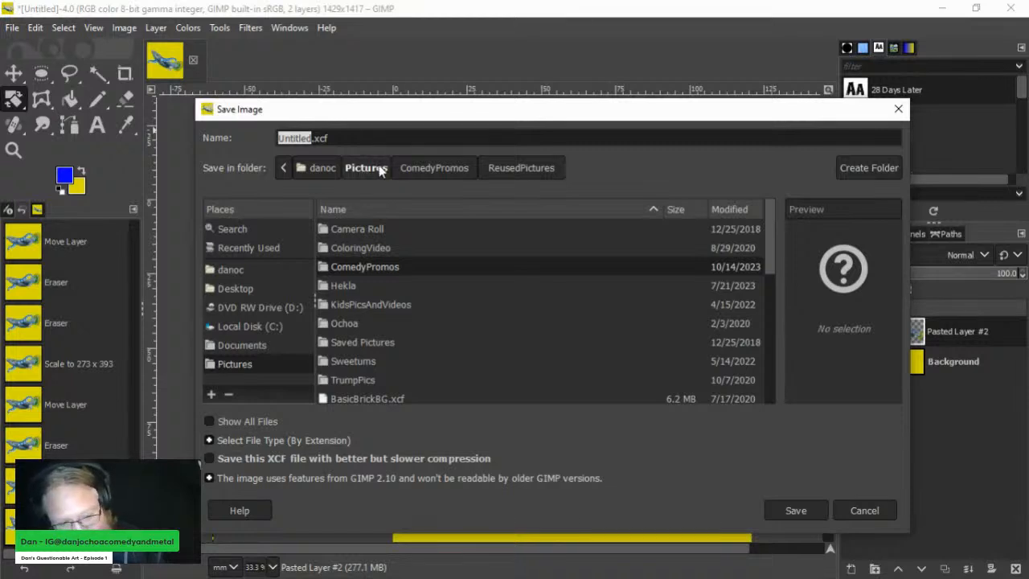
text(WhaleBeast)
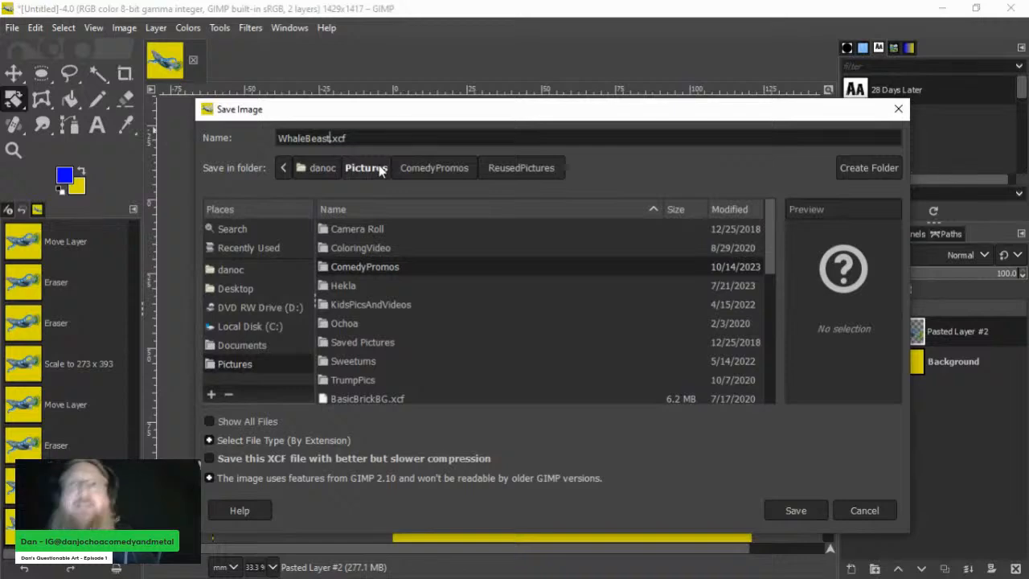
key(Return)
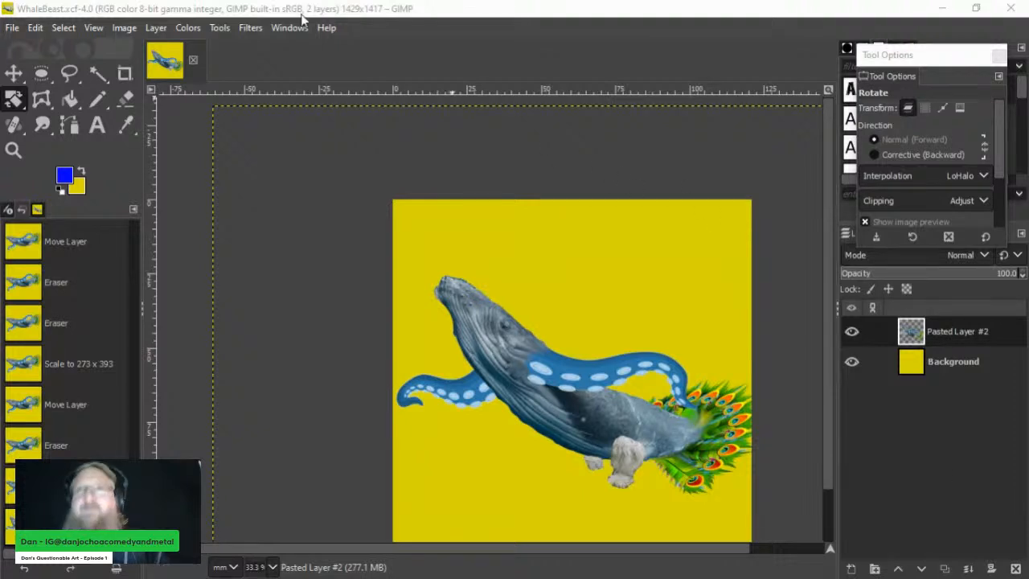
Step: Paste the copied red dragon wings picture and convert the floating selection into a new layer
click(12, 73)
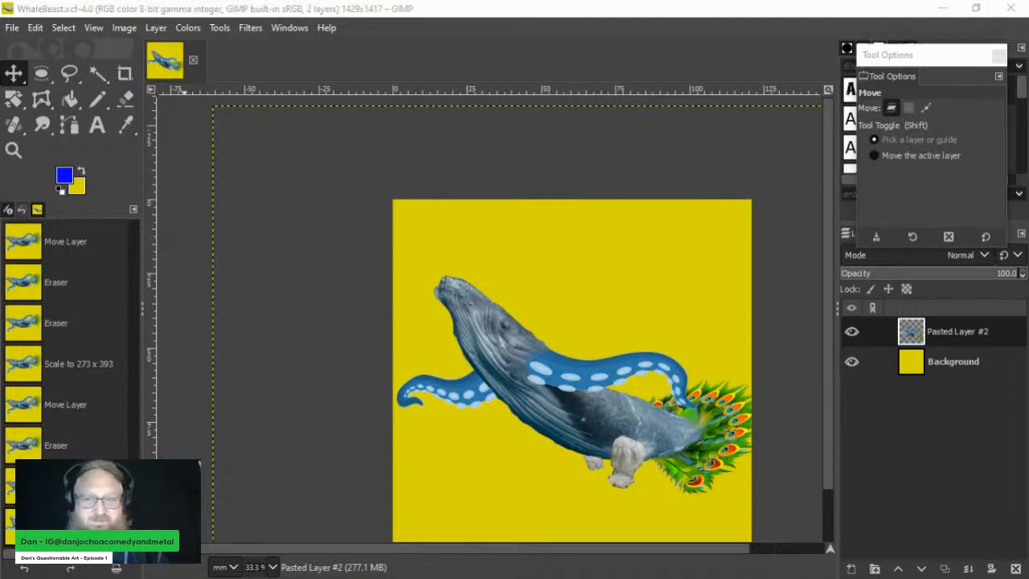
click(12, 79)
click(532, 270)
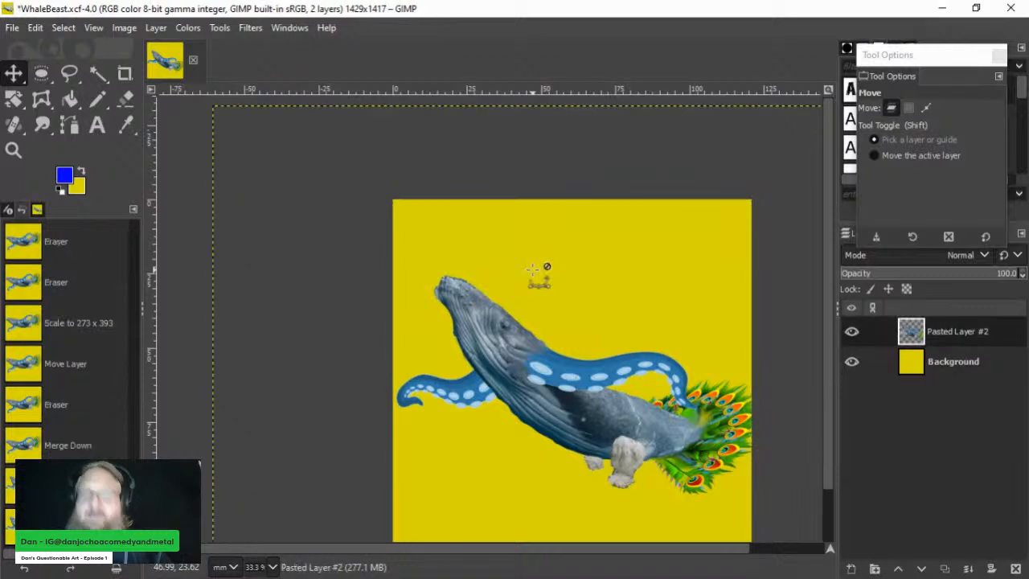
key(ctrl+v)
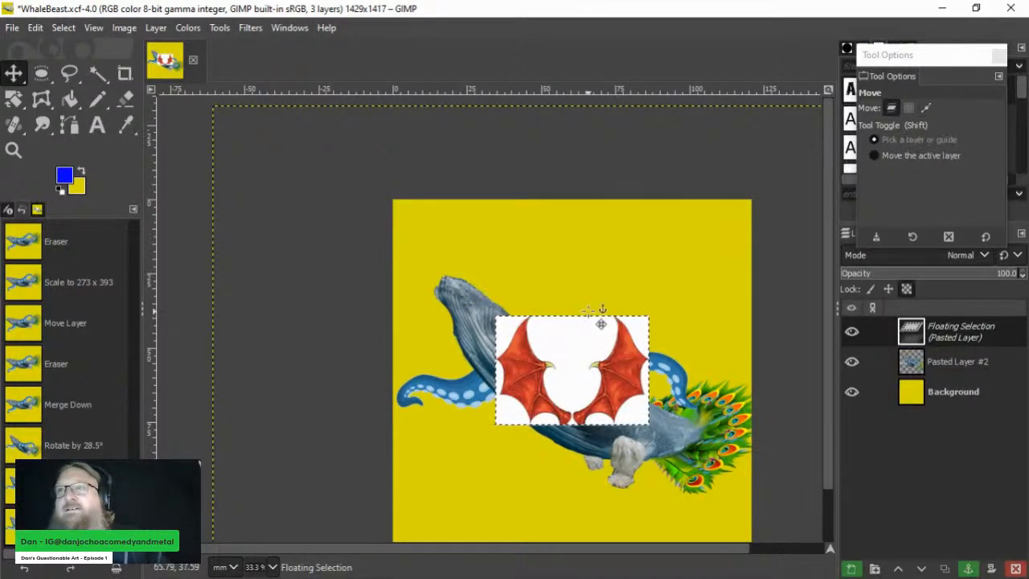
right_click(1016, 342)
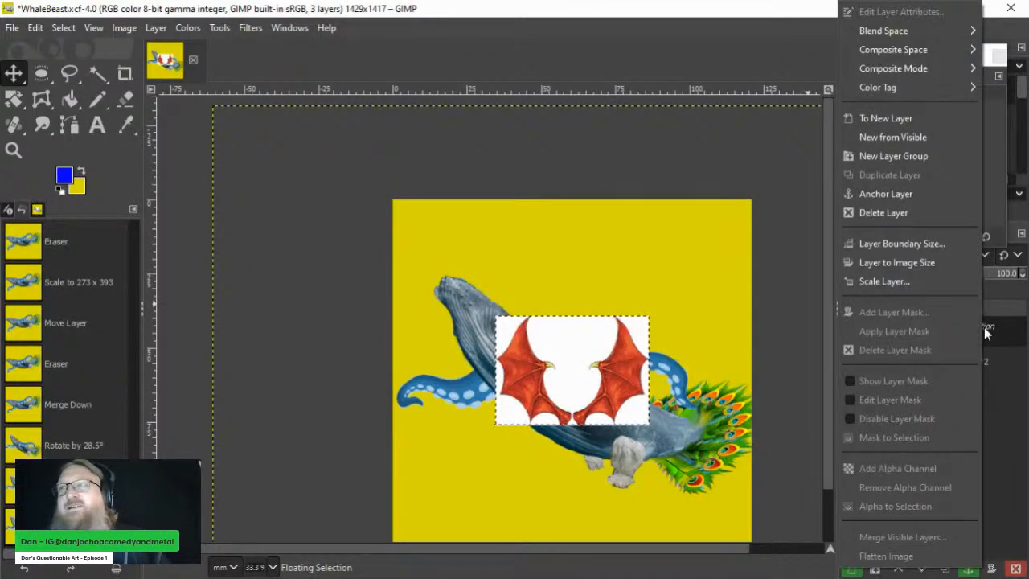
click(888, 120)
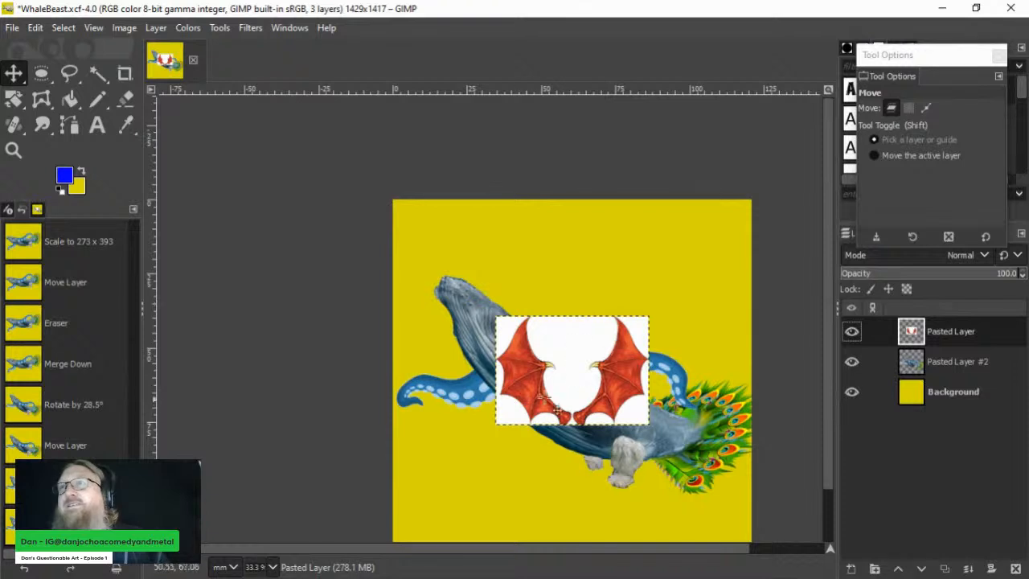
Step: Select and delete every white background area around and between the red wings with Fuzzy Select
scroll(547, 393, up, 1)
click(97, 73)
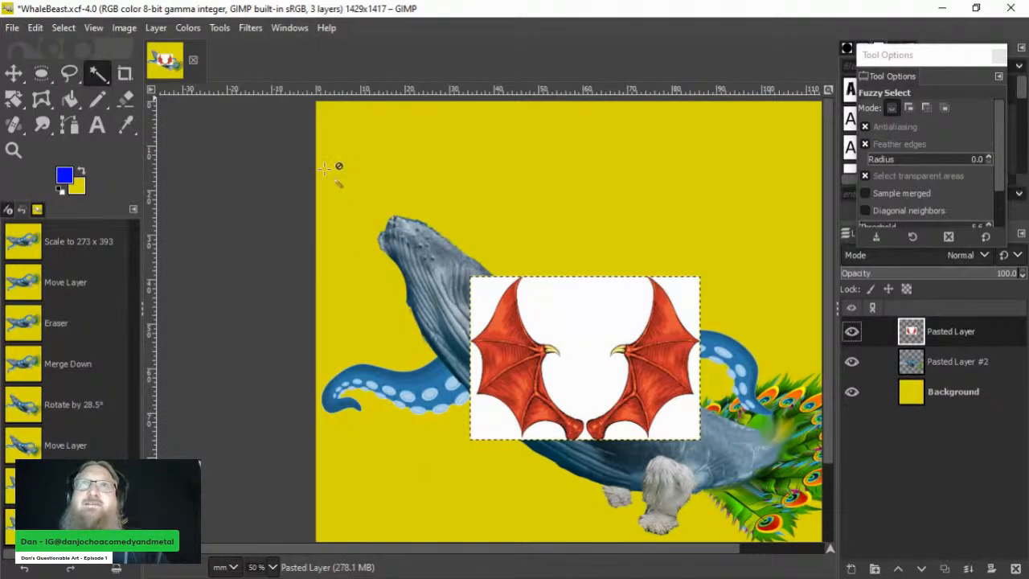
drag(602, 312, 607, 314)
key(Delete)
drag(679, 293, 685, 301)
key(Delete)
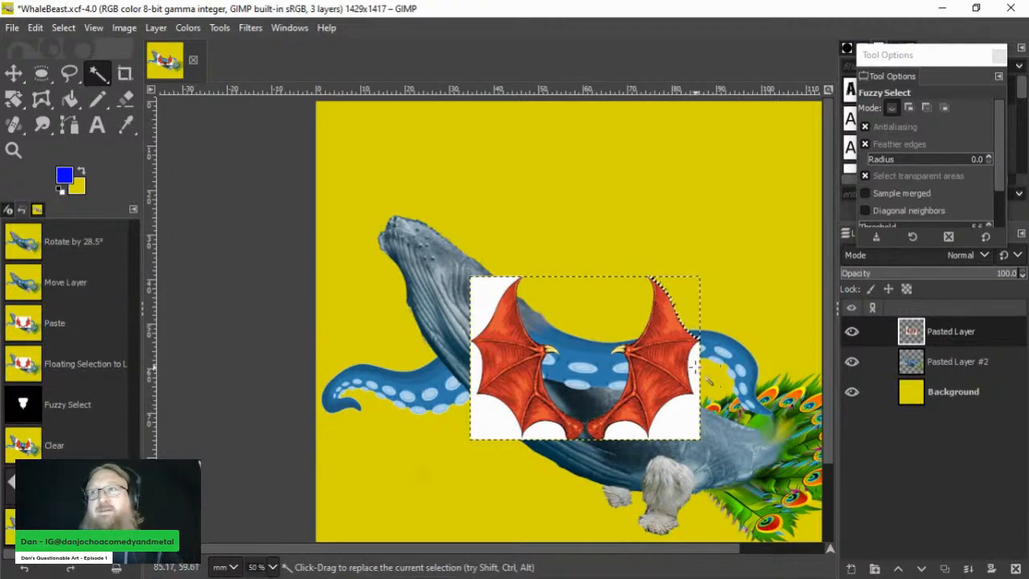
drag(696, 391, 698, 389)
key(Delete)
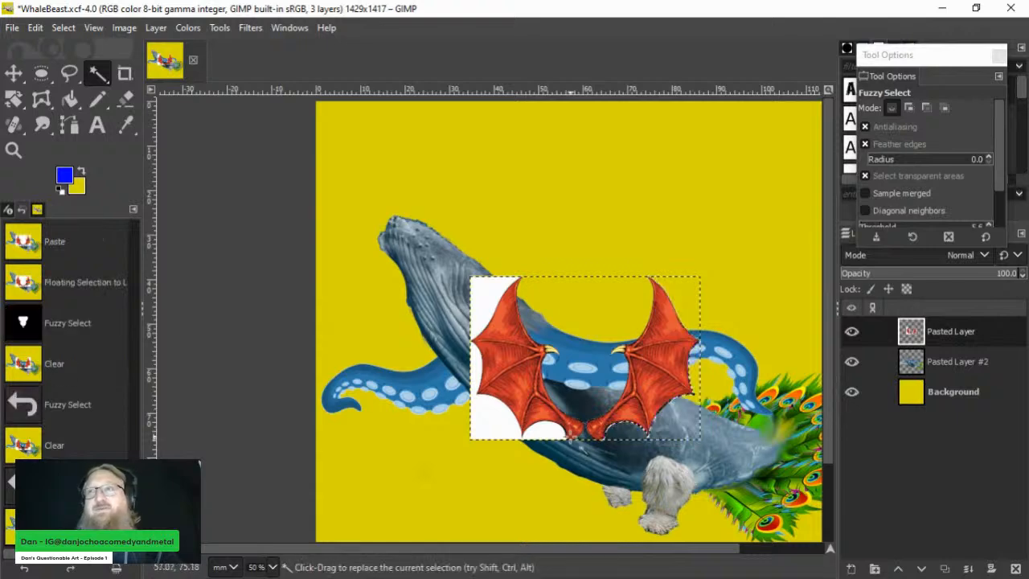
drag(540, 434, 545, 440)
key(Delete)
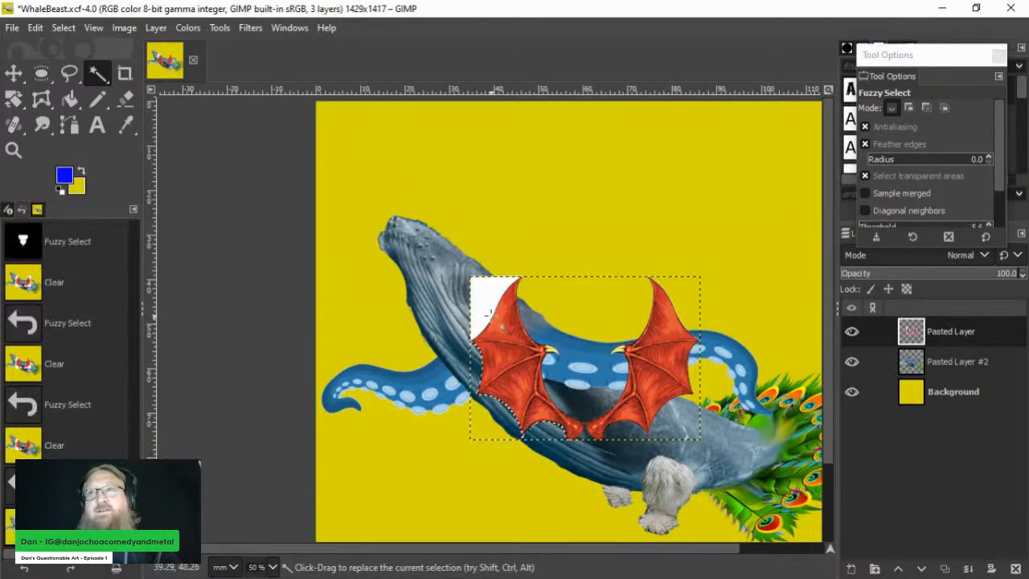
drag(481, 308, 482, 310)
key(Delete)
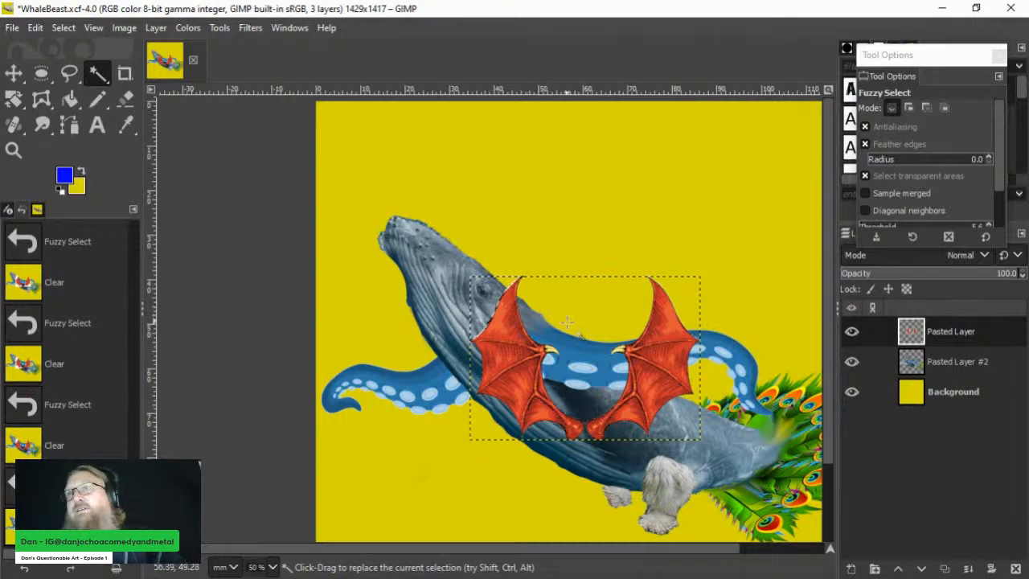
Step: Apply a Perspective transform to the wings layer, raising both upper corners and making the wing nearer the tail larger
click(41, 73)
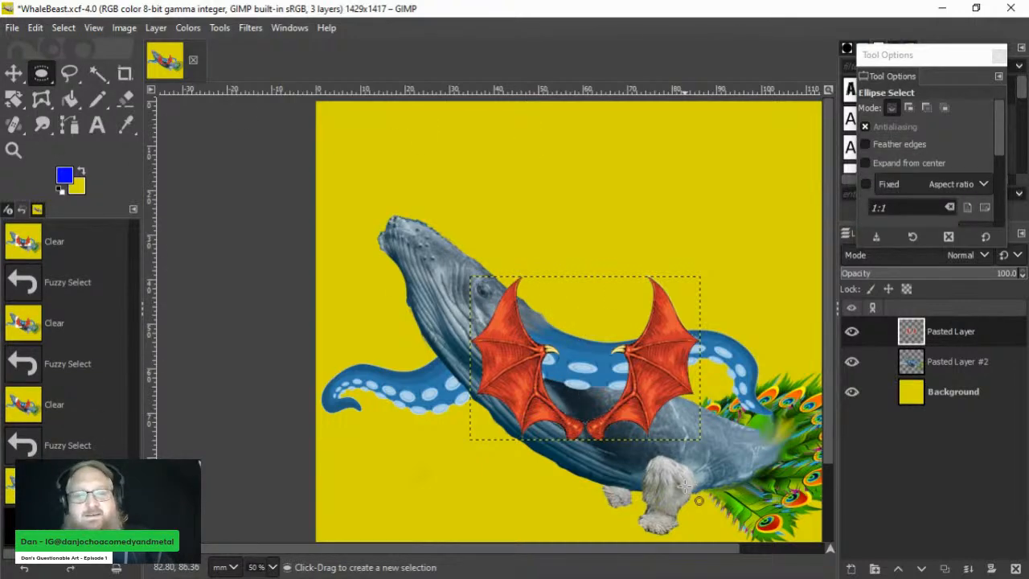
scroll(684, 486, down, 1)
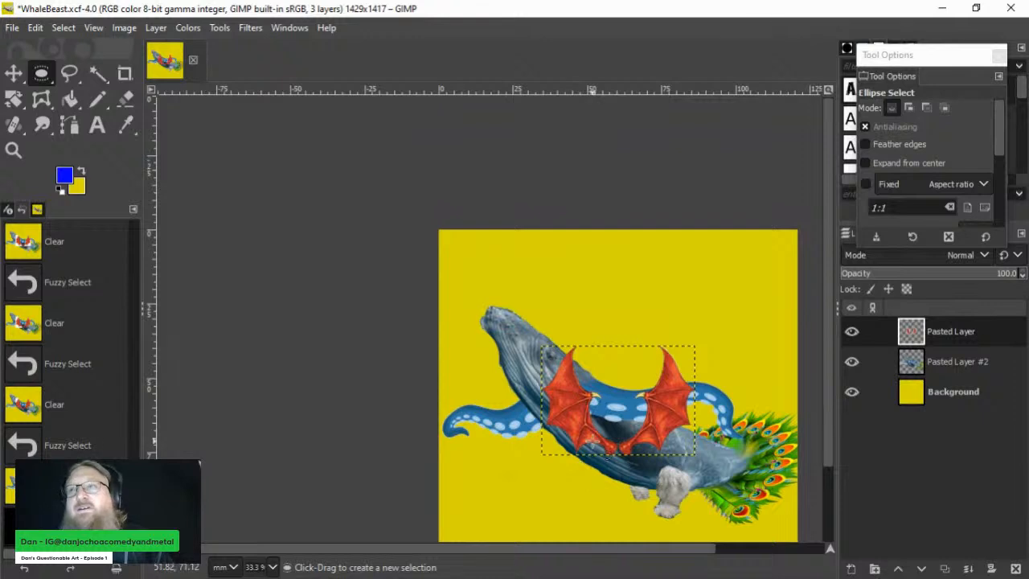
key(shift)
key(shift+p)
click(622, 476)
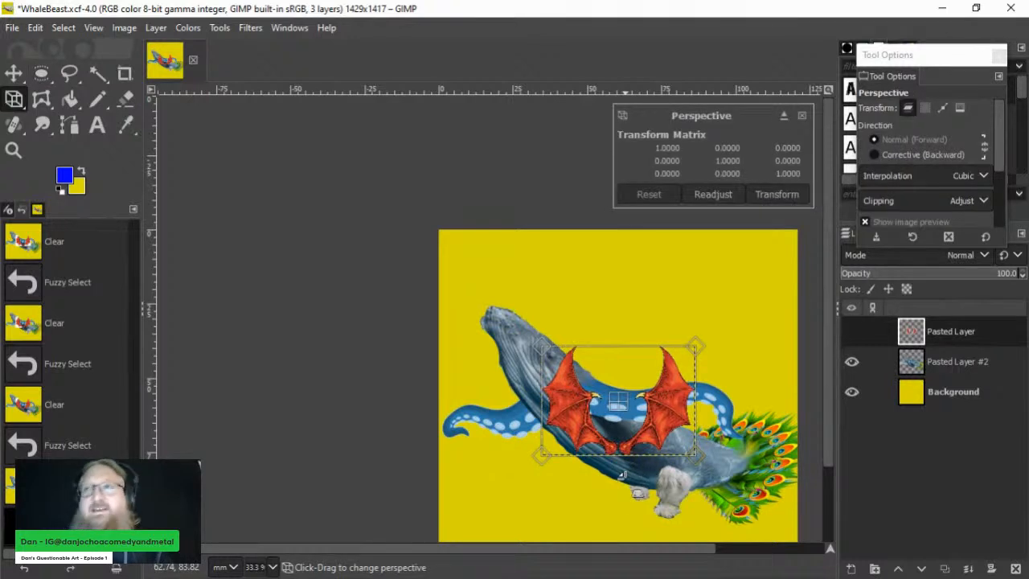
drag(540, 455, 563, 434)
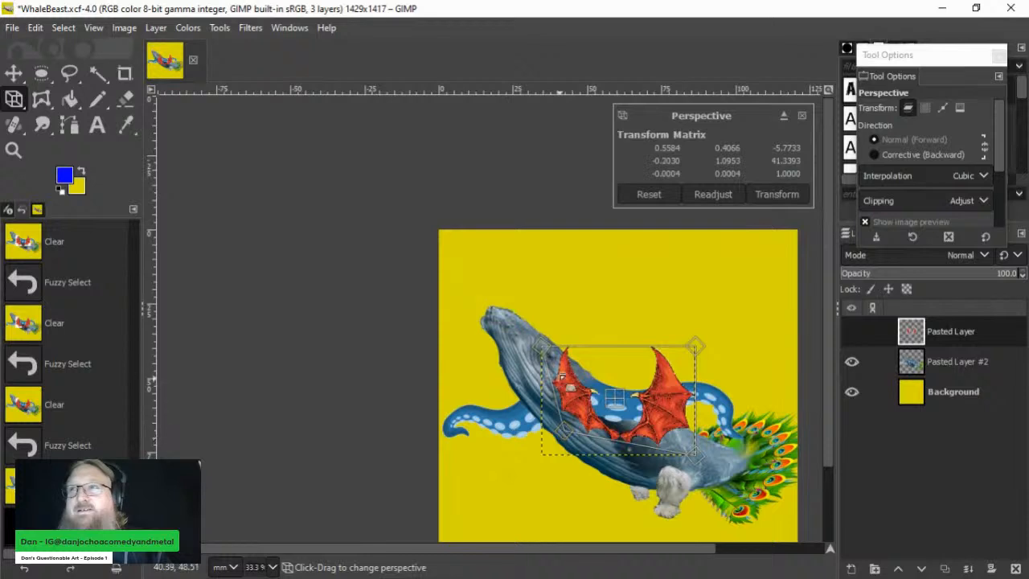
drag(544, 347, 596, 312)
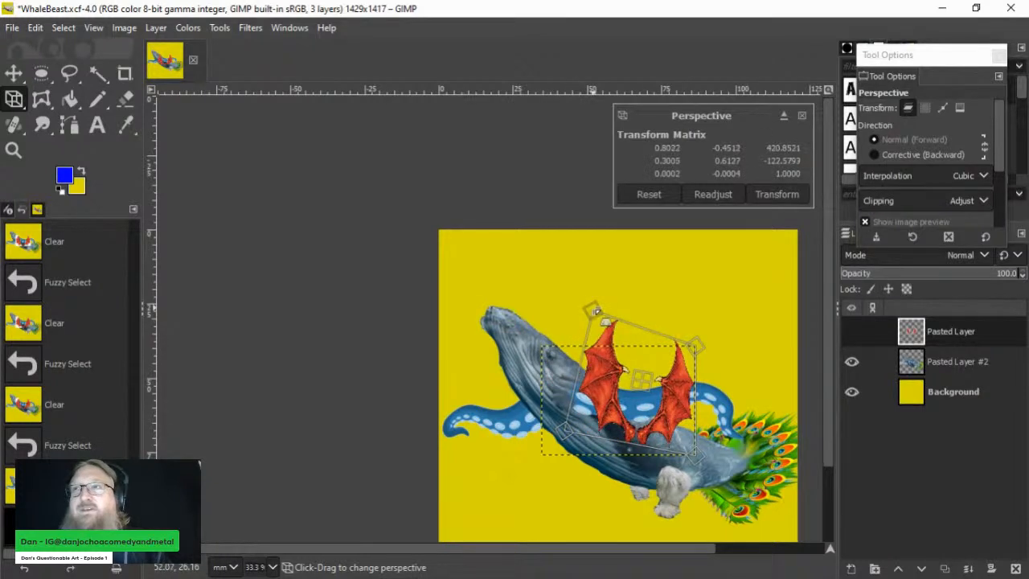
drag(709, 359, 762, 335)
mouse_move(704, 470)
mouse_down()
mouse_move(675, 470)
mouse_move(688, 489)
mouse_move(687, 473)
mouse_move(697, 474)
mouse_up()
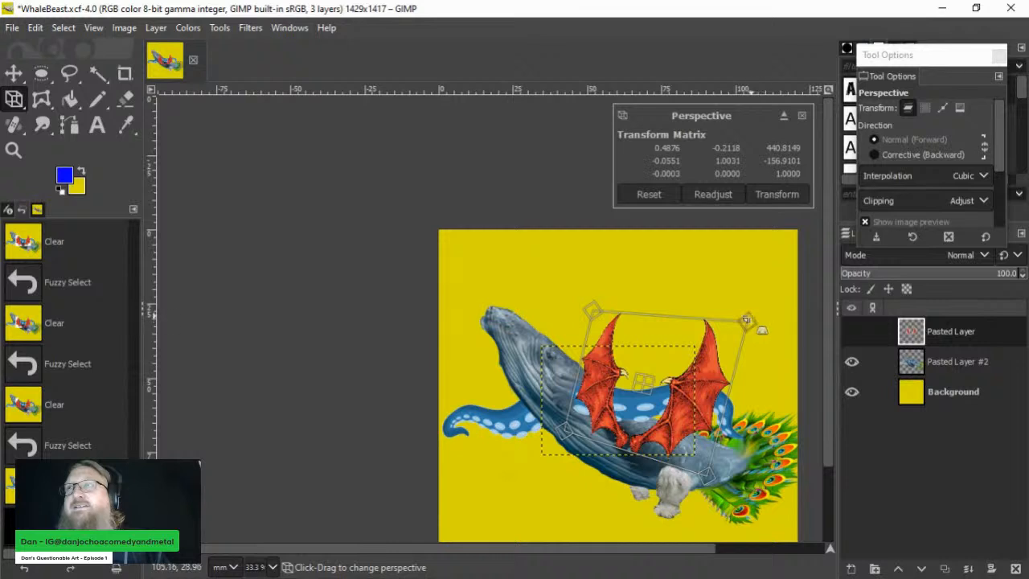
click(780, 196)
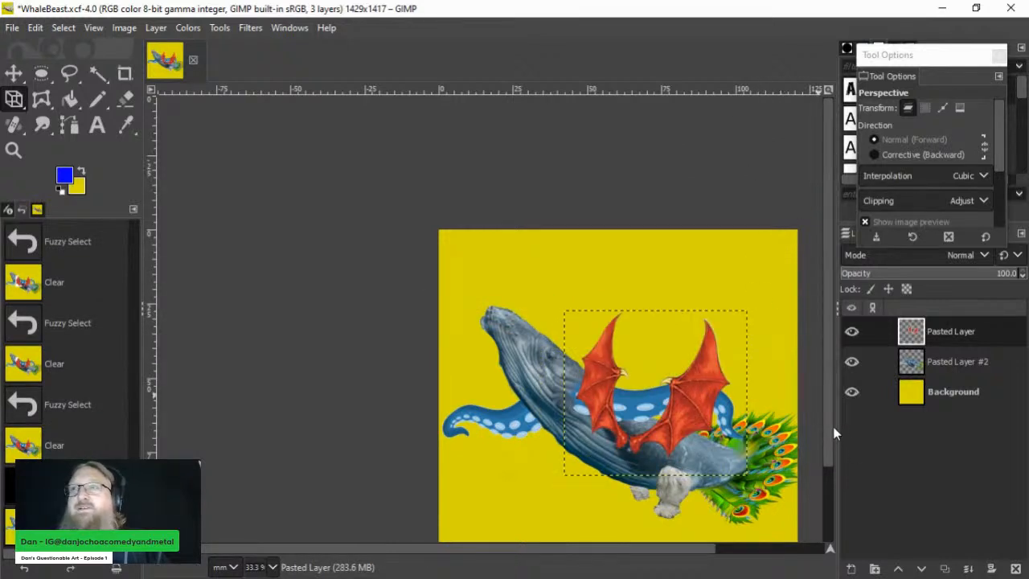
Step: Move the wings up above the whale's back and place the creature layer in front of them
click(18, 76)
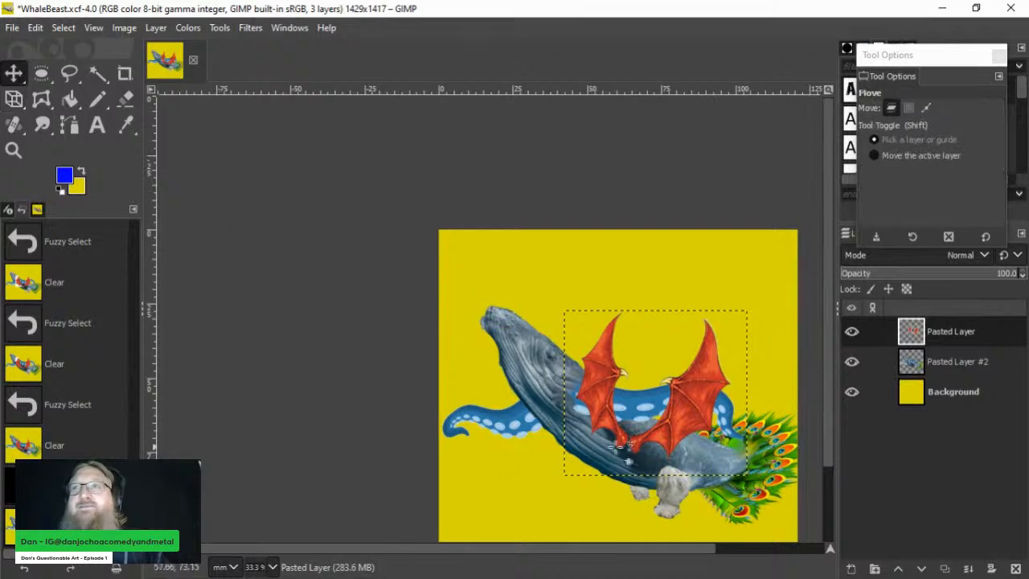
drag(630, 451, 619, 406)
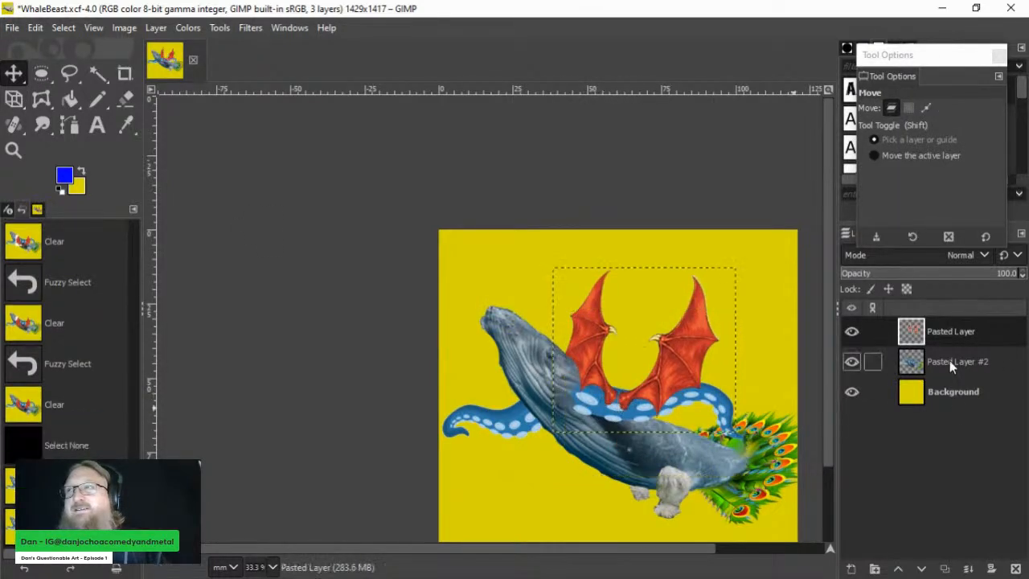
drag(949, 360, 948, 326)
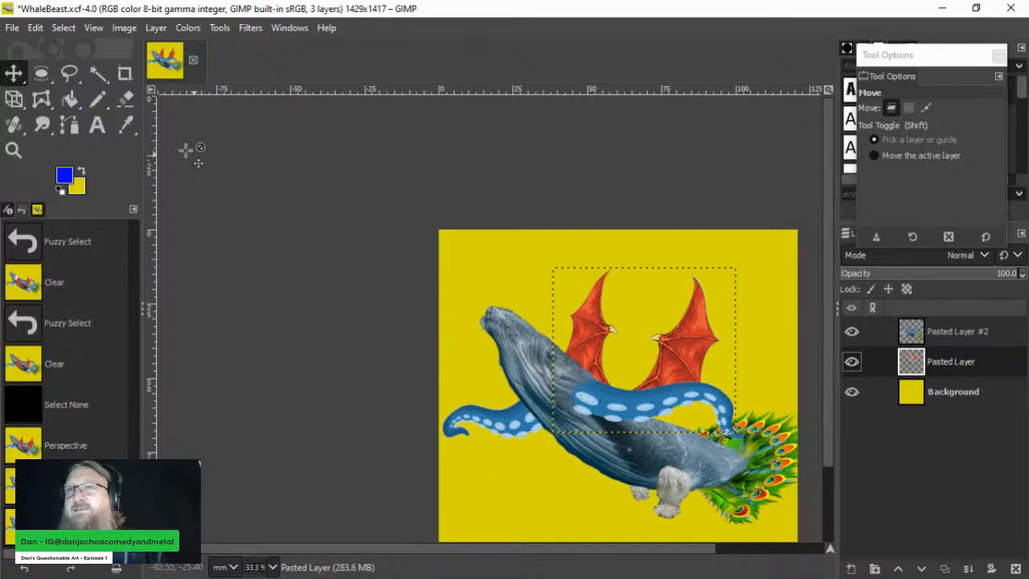
Step: Shift the wings toward the tail and bring their layer back in front of the creature, with their base on the whale's back
drag(703, 373, 744, 394)
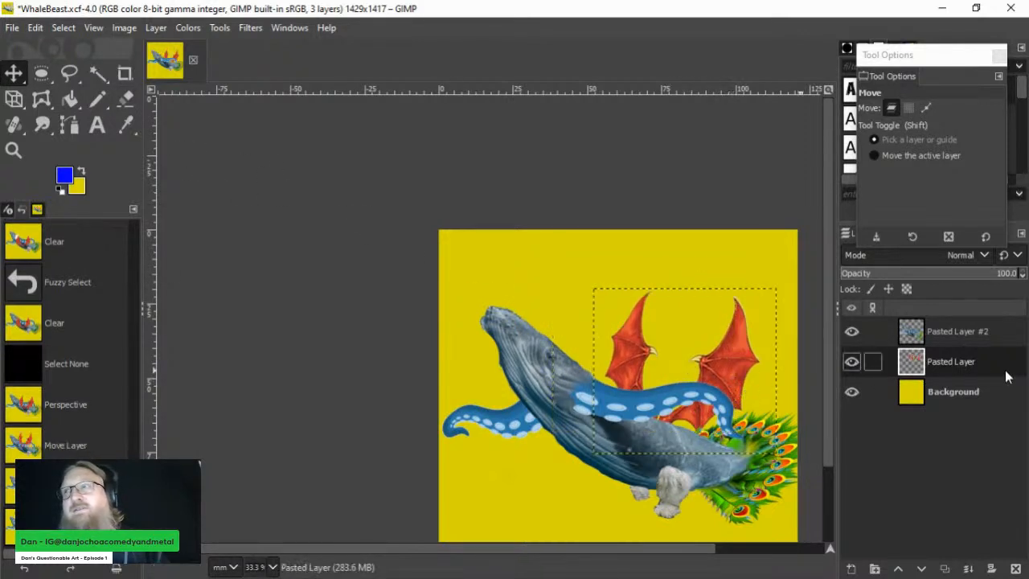
drag(956, 331, 945, 364)
drag(681, 436, 674, 438)
click(673, 438)
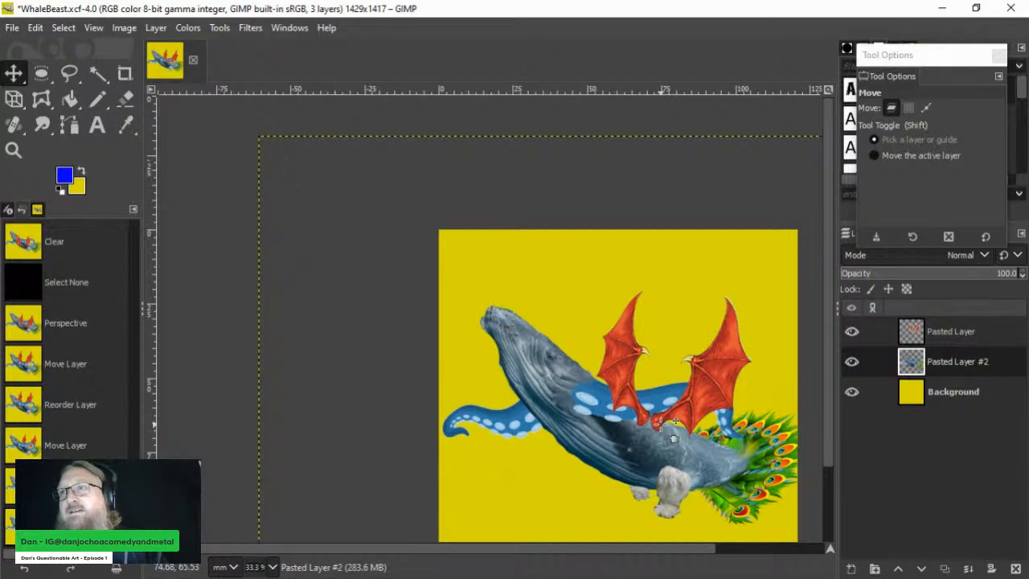
Step: Draw an elliptical selection about 27 mm wide and 54 mm high around the red wing nearer the whale's head
scroll(673, 438, up, 1)
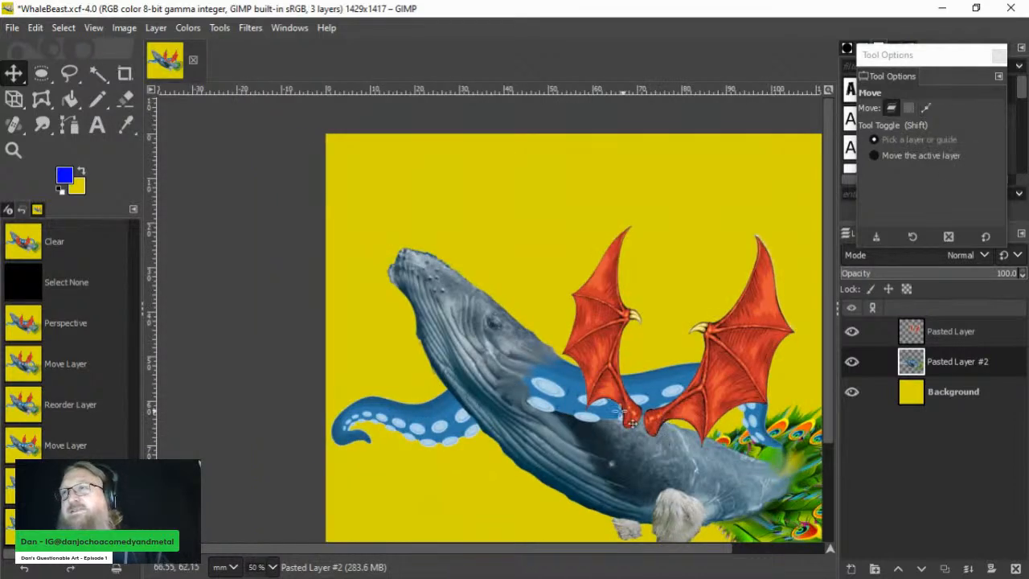
click(41, 73)
drag(546, 213, 663, 449)
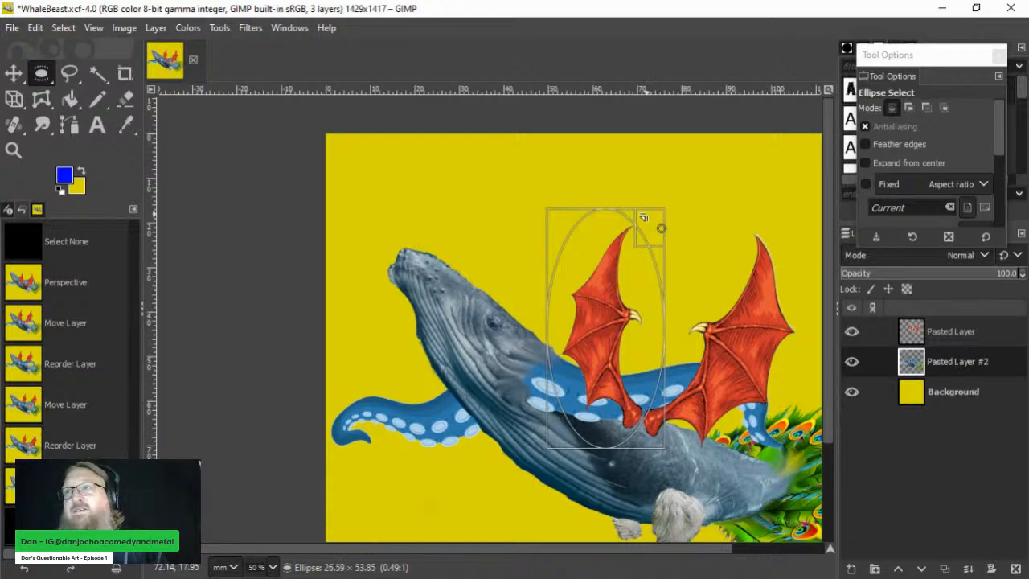
drag(642, 217, 641, 212)
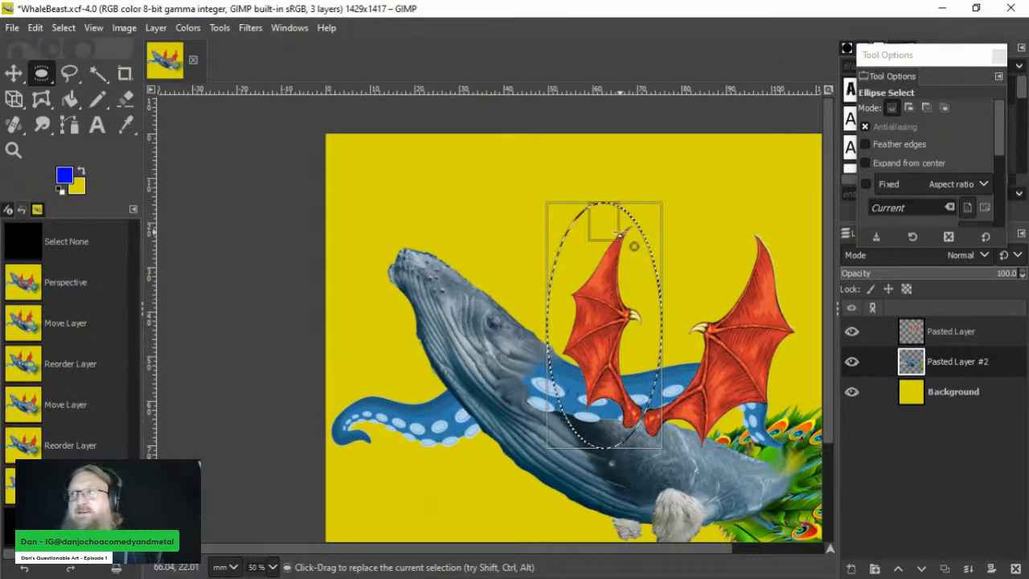
key(ctrl)
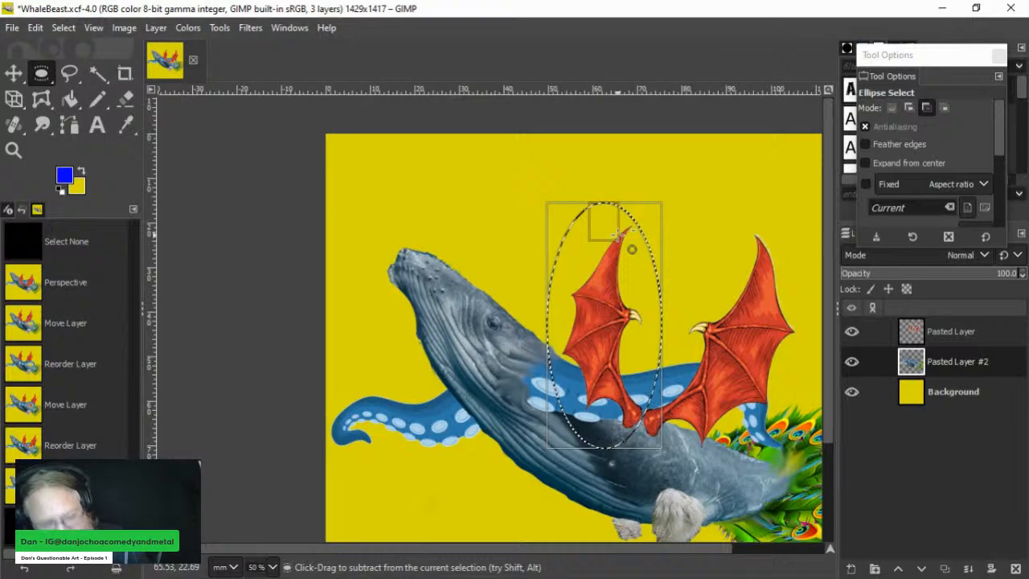
key(ctrl+x)
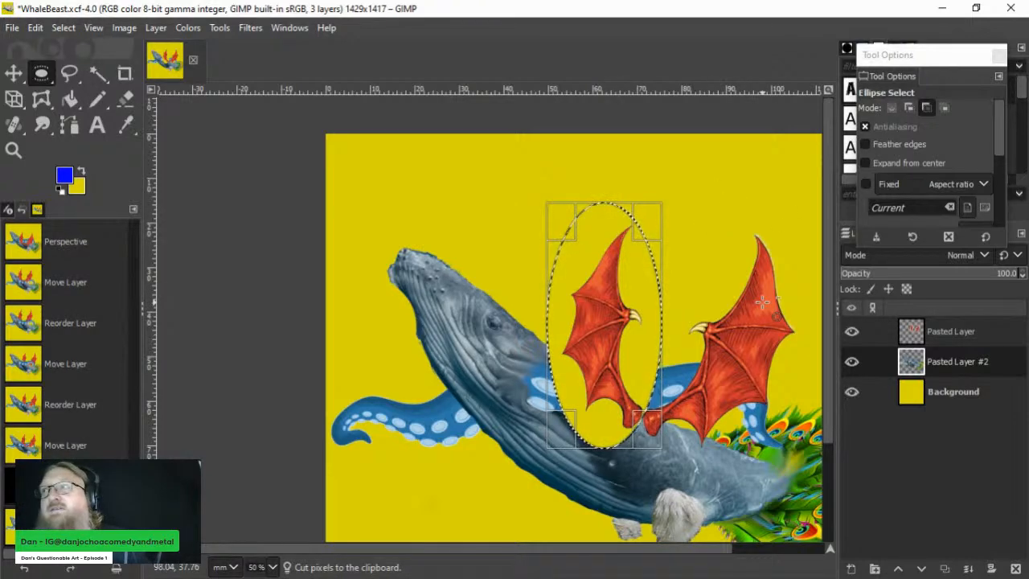
key(ctrl+z)
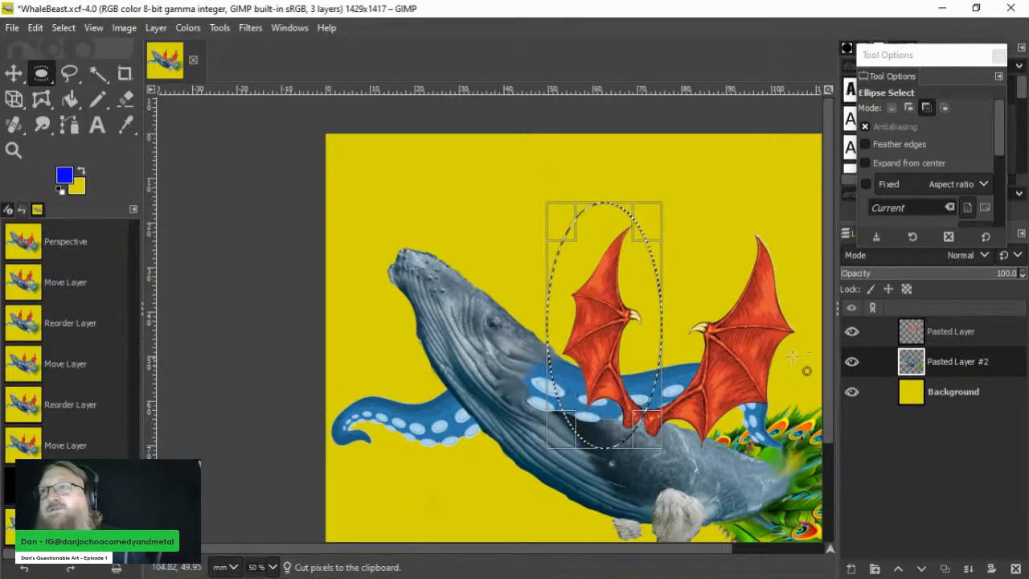
Step: Cut the selected wing out of the wings layer and paste it as a separate new layer
click(945, 335)
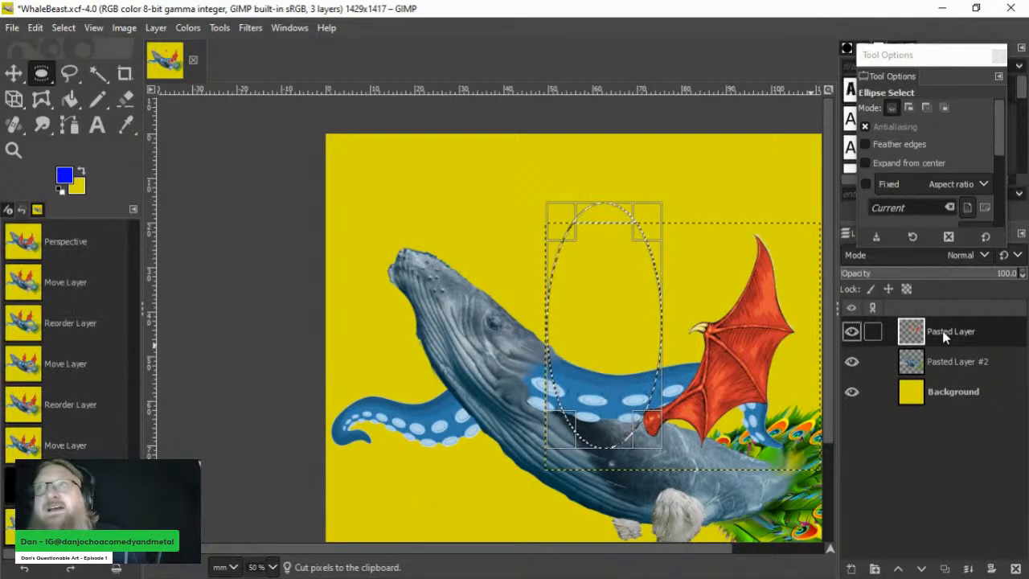
key(ctrl+v)
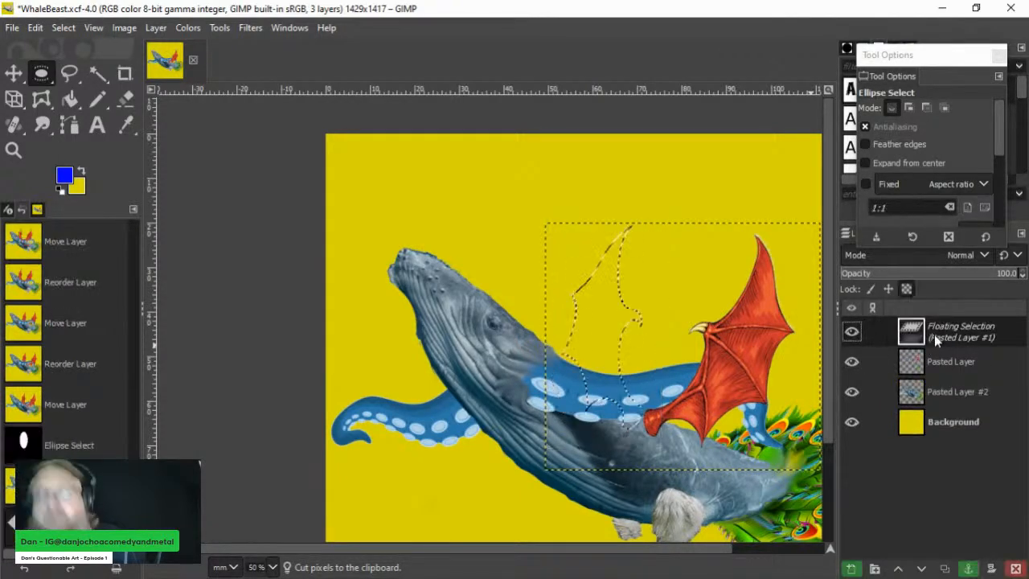
right_click(948, 335)
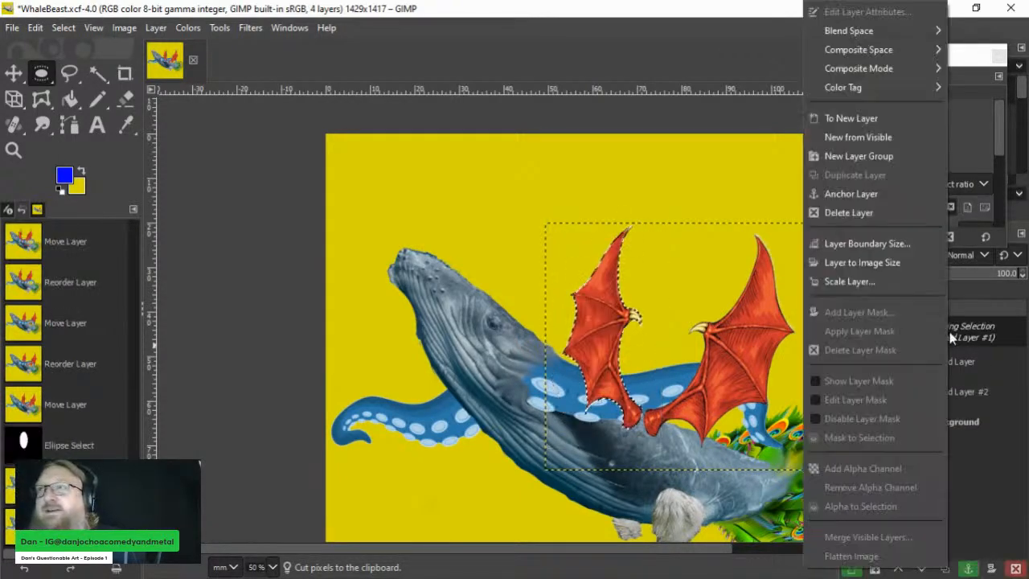
click(854, 118)
Step: Move the separated wing slightly up toward the head and rotate it by -12.92 degrees
click(13, 73)
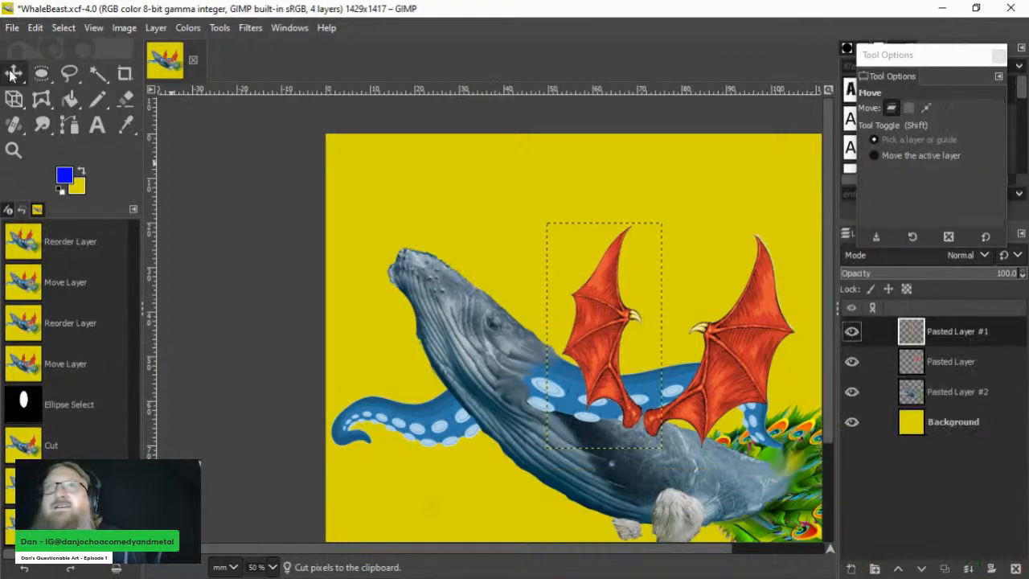
drag(608, 384, 597, 366)
key(shift)
key(shift+r)
click(575, 362)
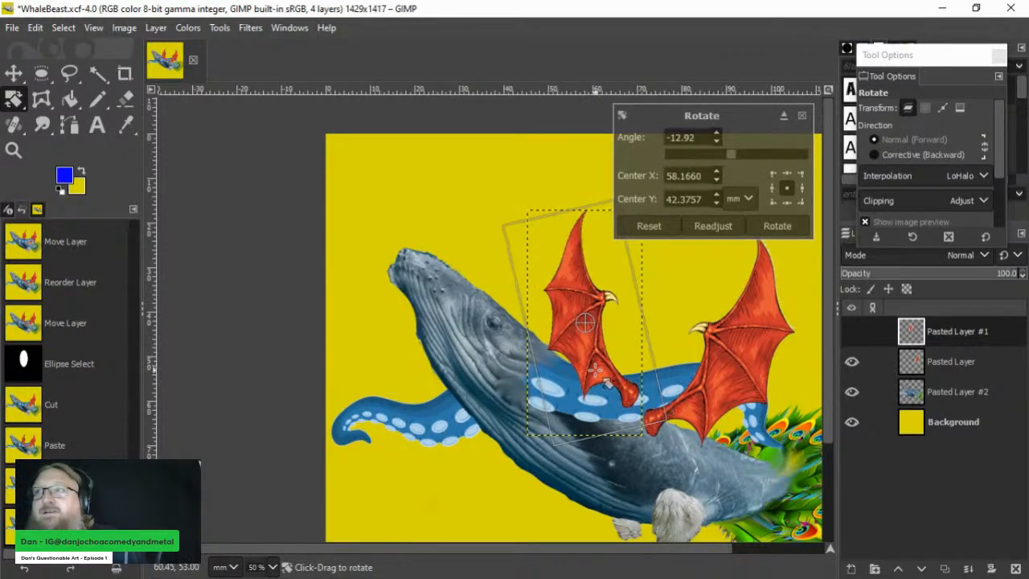
click(777, 226)
Step: Shift the rotated wing further toward the head and place its layer behind the creature so the body hides its base
click(13, 74)
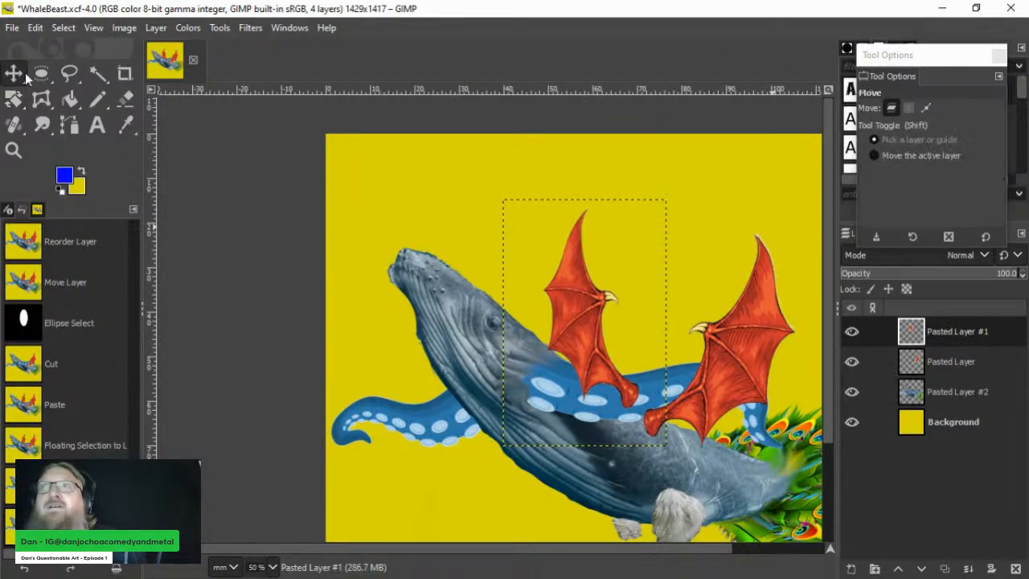
drag(594, 367, 571, 373)
drag(946, 335, 944, 402)
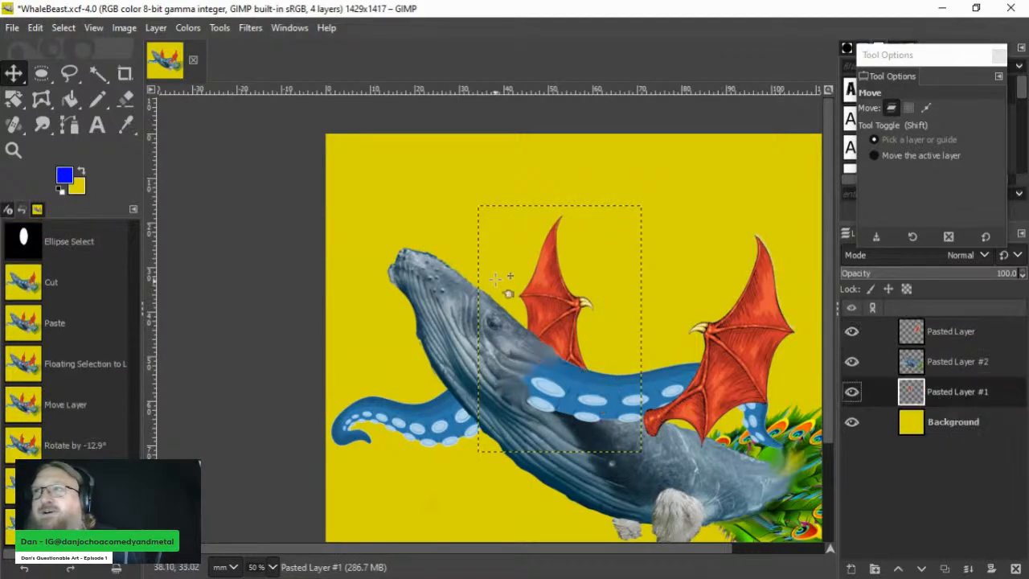
mouse_move(560, 295)
mouse_down()
mouse_move(569, 283)
mouse_move(544, 283)
mouse_up()
Step: Lower the remaining wing on the original wings layer slightly so its base sits on the whale's back
click(960, 336)
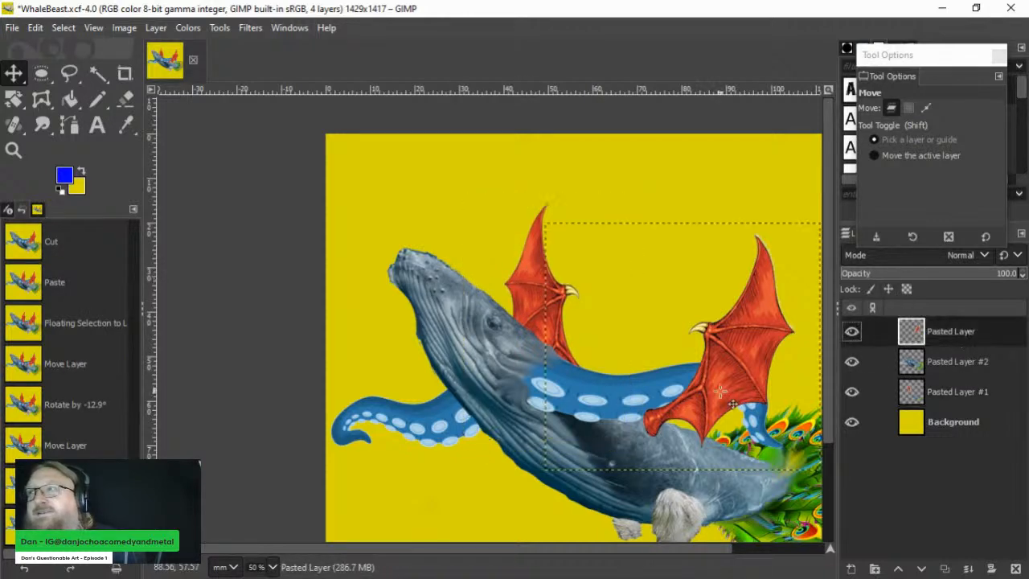
drag(729, 409, 727, 422)
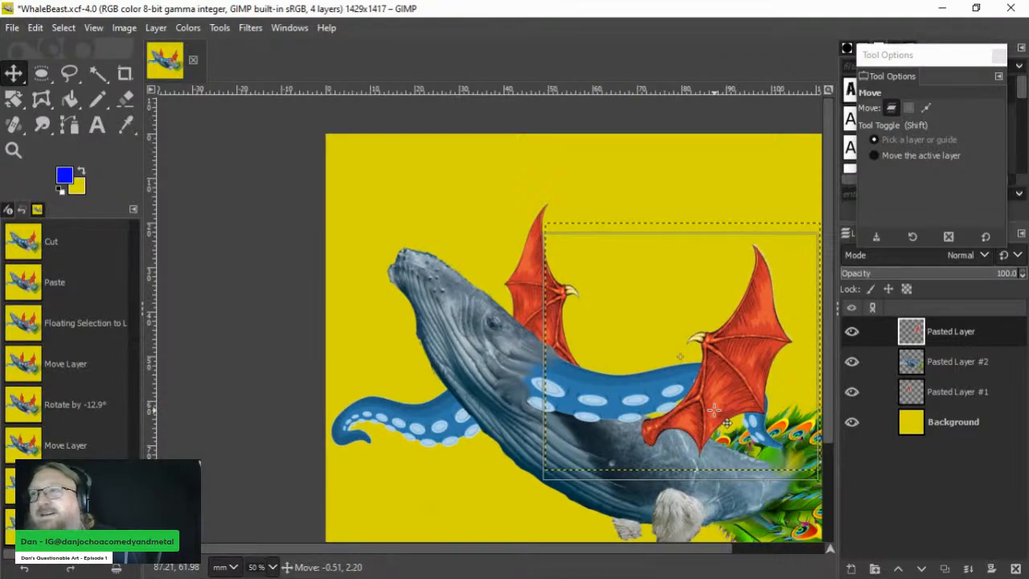
drag(727, 423, 727, 422)
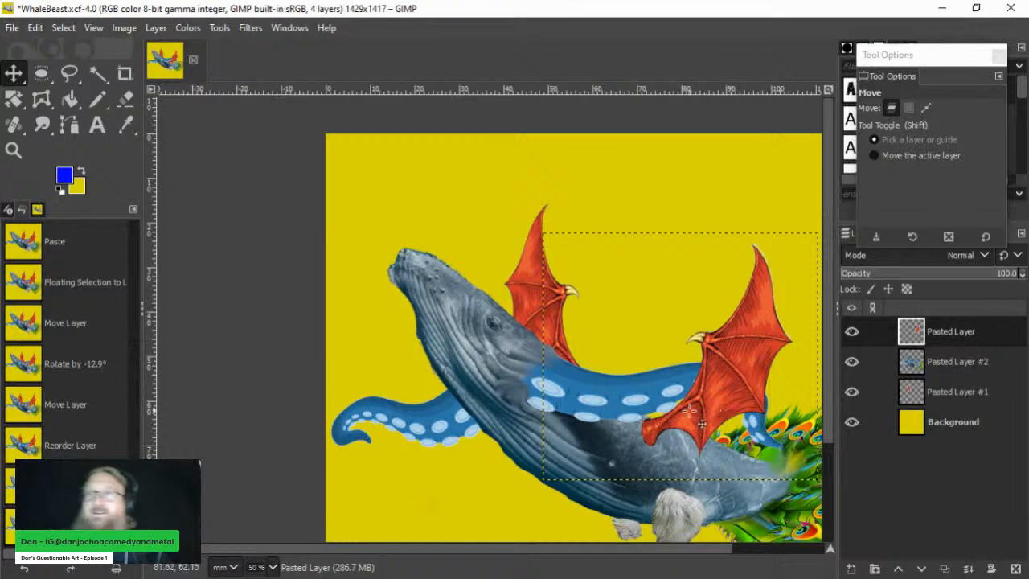
mouse_move(703, 423)
mouse_down()
mouse_move(812, 379)
mouse_move(749, 452)
mouse_move(729, 445)
mouse_move(741, 447)
mouse_move(800, 396)
mouse_move(740, 436)
mouse_move(712, 428)
mouse_up()
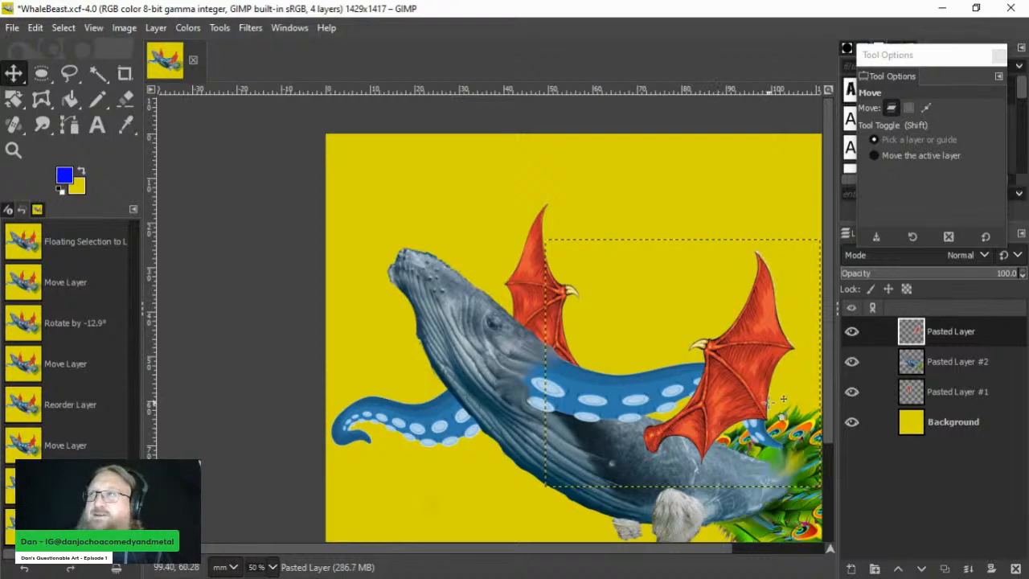
Step: Try to erase the near wing where it covers the bend of the blue tentacle
scroll(770, 403, up, 1)
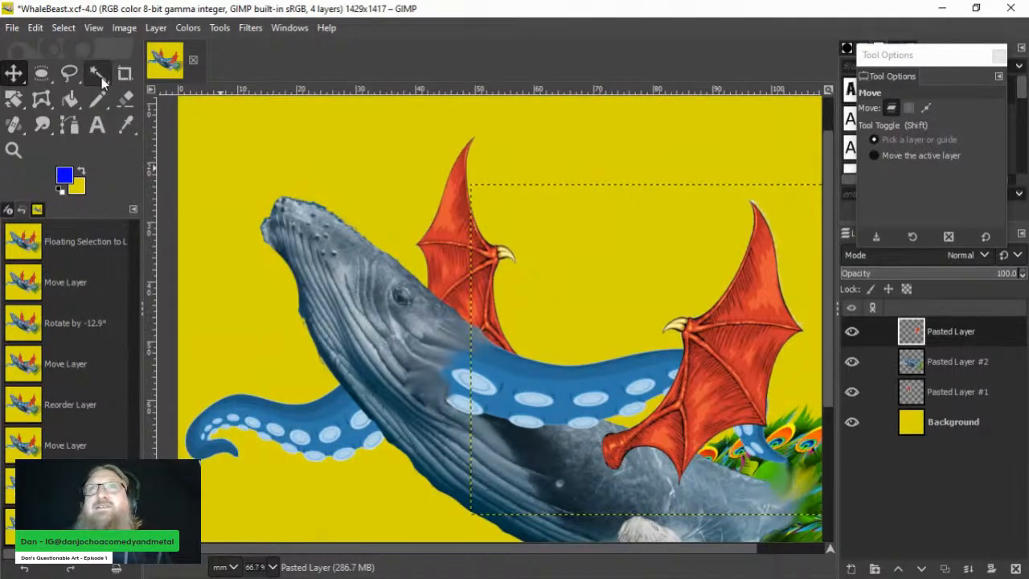
click(125, 98)
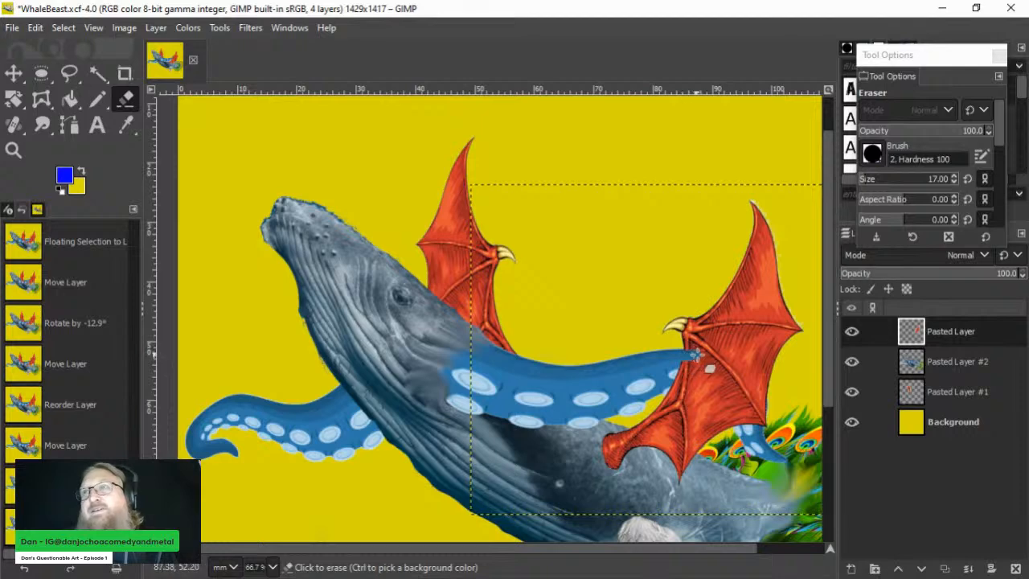
mouse_move(701, 355)
mouse_down()
mouse_move(670, 391)
mouse_move(696, 369)
mouse_move(705, 379)
mouse_move(685, 381)
mouse_move(712, 385)
mouse_move(704, 374)
mouse_move(715, 375)
mouse_move(701, 361)
mouse_move(713, 359)
mouse_move(704, 356)
mouse_move(713, 360)
mouse_move(707, 370)
mouse_move(678, 359)
mouse_move(714, 376)
mouse_move(693, 387)
mouse_move(720, 378)
mouse_up()
key(x)
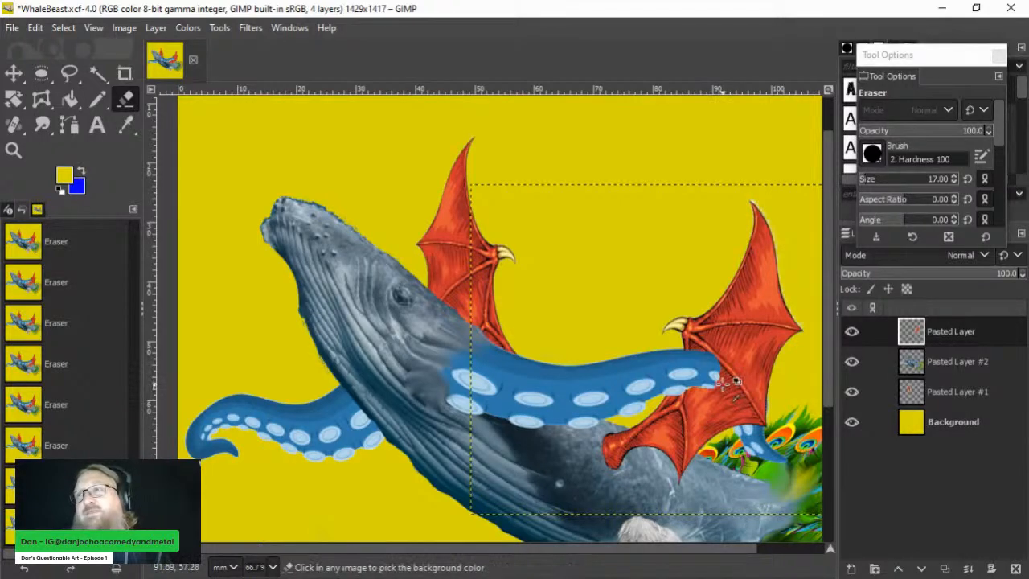
Step: Undo the recent eraser strokes on the near wing over the tentacle
key(ctrl+z)
key(ctrl+z)
key(ctrl+z)
key(ctrl+z)
key(ctrl+z)
key(ctrl+z)
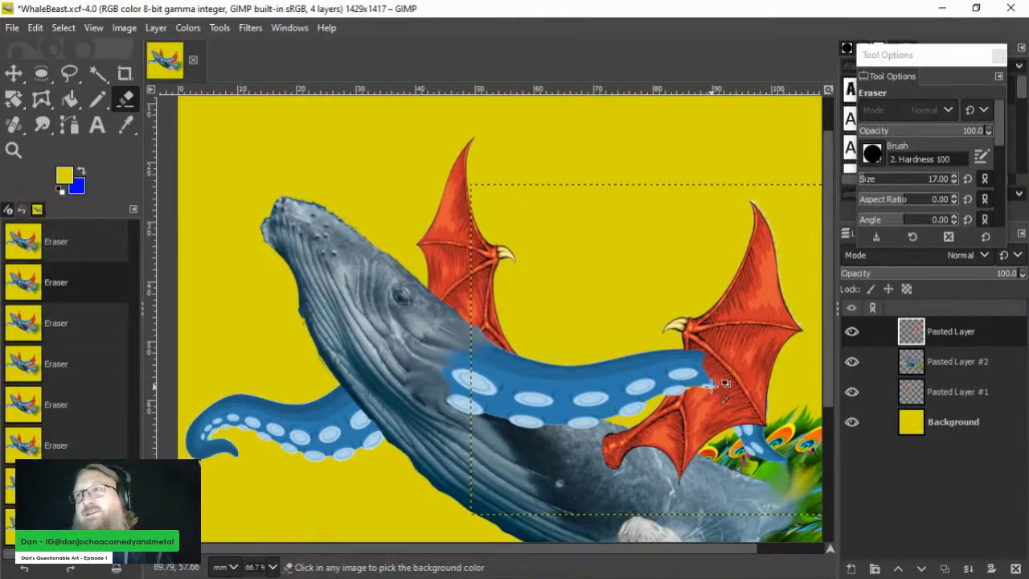
key(ctrl+z)
key(ctrl+z)
key(ctrl+z)
key(ctrl+z)
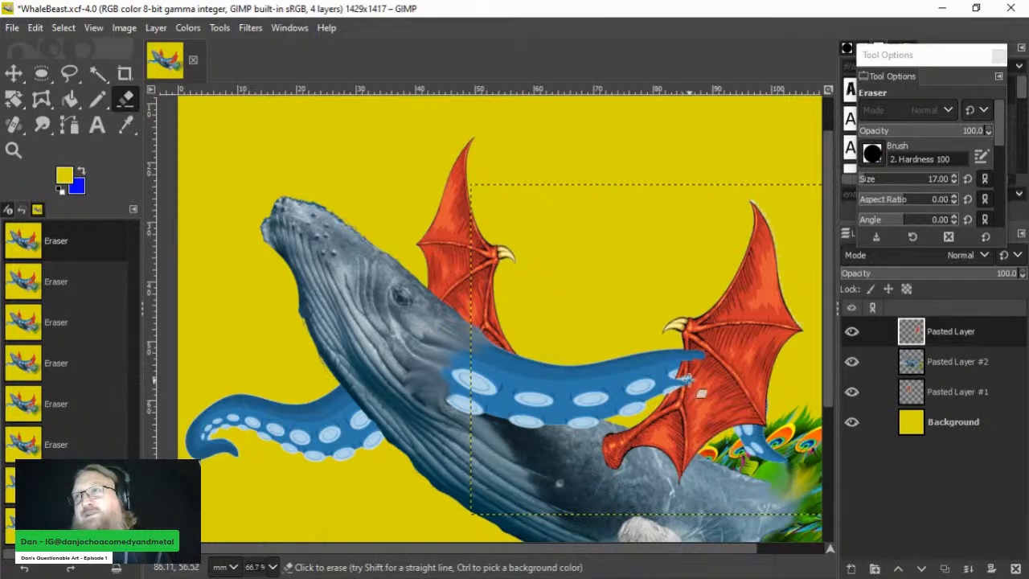
key(ctrl+z)
Step: Erase the near wing where it overlaps the tentacle, following the tentacle's outline up to its bend
mouse_move(677, 387)
mouse_down()
mouse_move(717, 393)
mouse_move(702, 361)
mouse_up()
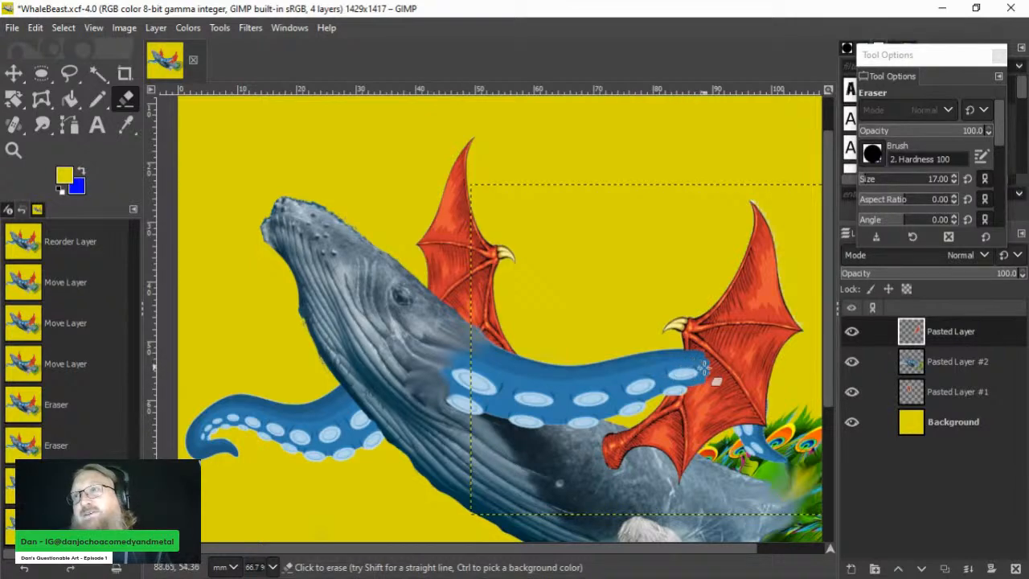
mouse_move(714, 362)
mouse_down()
mouse_move(725, 380)
mouse_move(693, 365)
mouse_move(702, 372)
mouse_up()
key(ctrl+z)
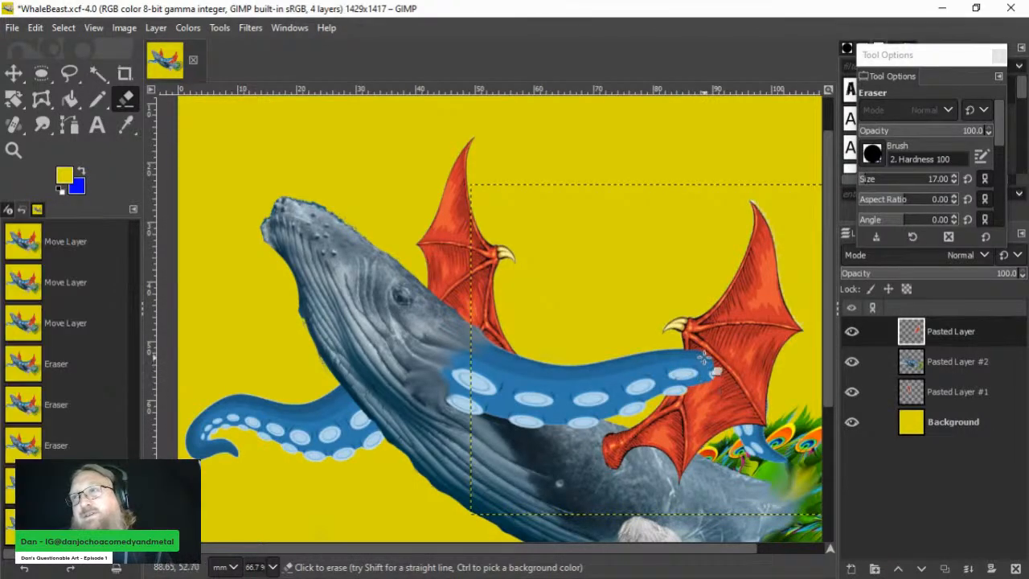
click(714, 364)
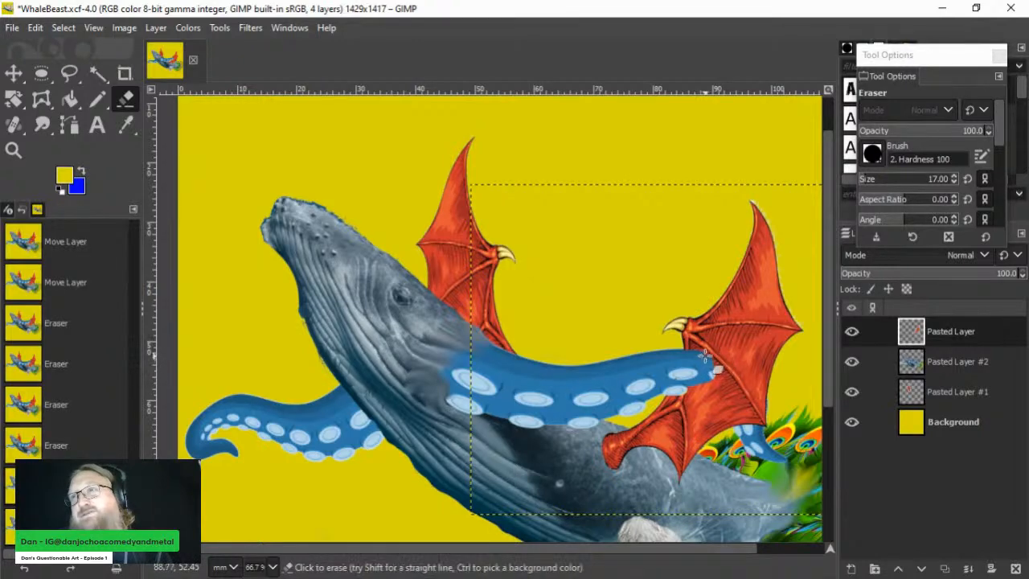
mouse_move(707, 354)
mouse_down()
mouse_move(718, 366)
mouse_move(713, 381)
mouse_up()
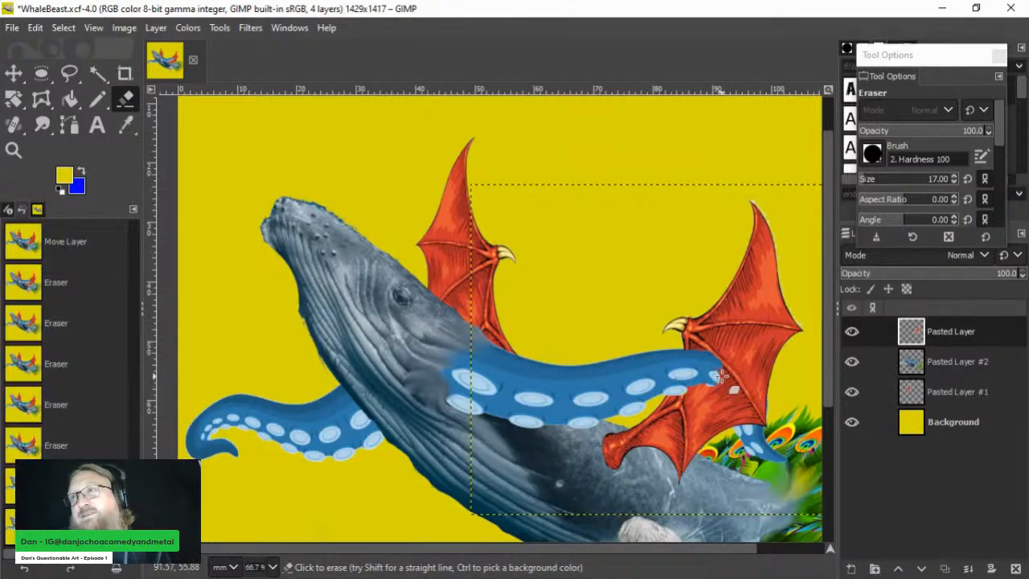
Step: Continue erasing the wing down along the tentacle past the bend toward the tail feathers, uncovering the small suckers
mouse_move(730, 380)
mouse_down()
mouse_move(768, 417)
mouse_move(758, 427)
mouse_move(747, 415)
mouse_move(764, 405)
mouse_move(761, 414)
mouse_move(747, 391)
mouse_move(754, 414)
mouse_move(748, 392)
mouse_move(757, 398)
mouse_move(737, 386)
mouse_move(753, 409)
mouse_move(744, 407)
mouse_move(729, 386)
mouse_move(741, 430)
mouse_move(719, 379)
mouse_move(742, 431)
mouse_move(723, 381)
mouse_move(759, 425)
mouse_move(737, 431)
mouse_move(731, 403)
mouse_move(770, 407)
mouse_move(742, 432)
mouse_move(737, 409)
mouse_move(751, 434)
mouse_up()
key(ctrl+z)
key(ctrl+z)
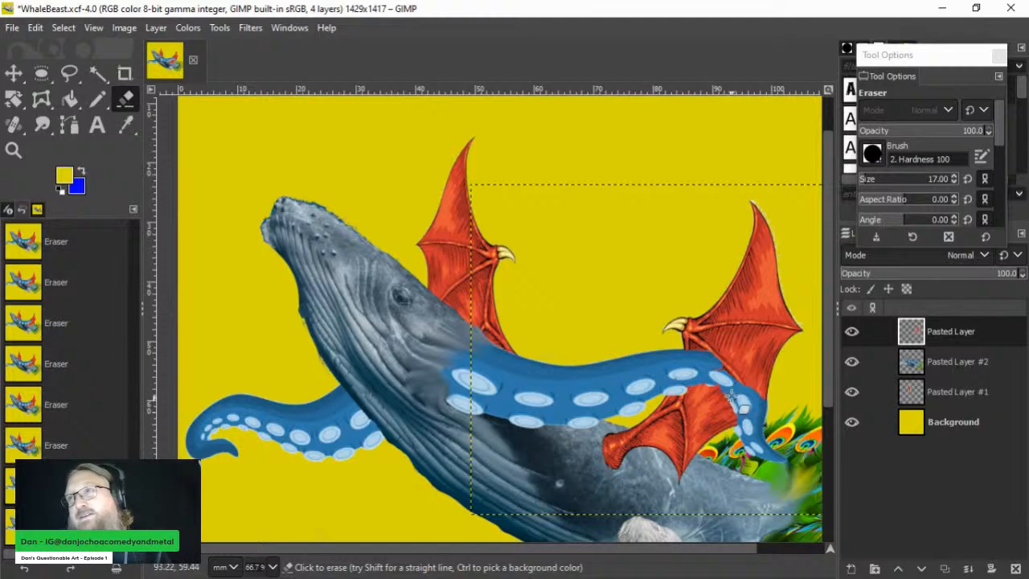
drag(724, 389, 710, 385)
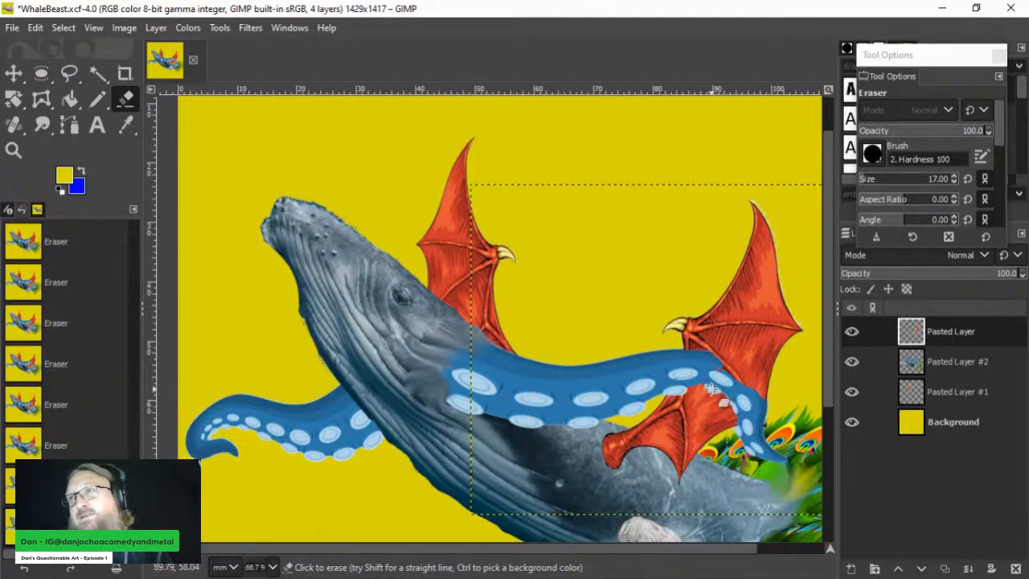
Step: Erase the near wing's remnants covering the small suckers on the inner side of the tentacle's bend
key(z)
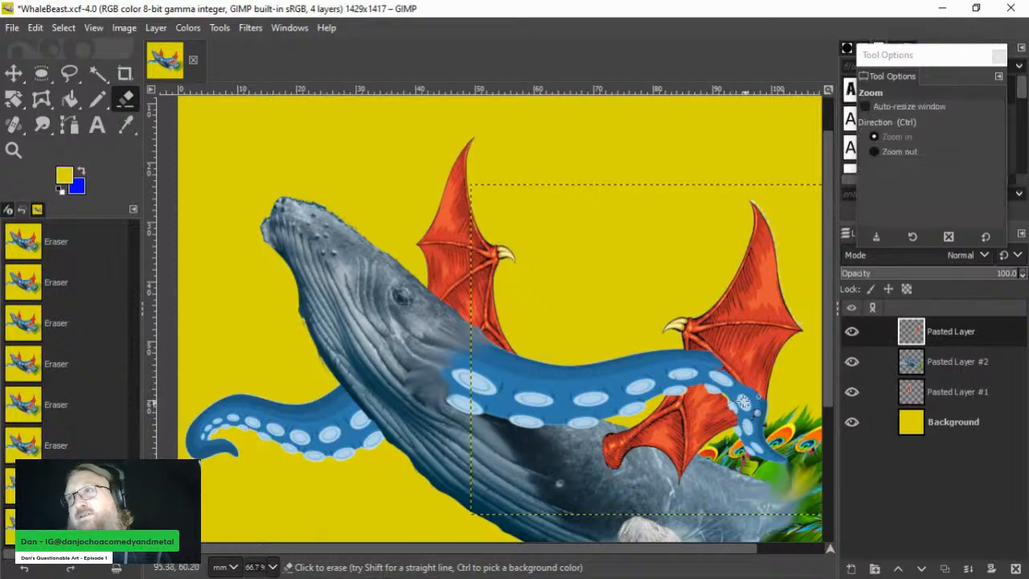
drag(737, 406, 728, 404)
scroll(689, 388, down, 12)
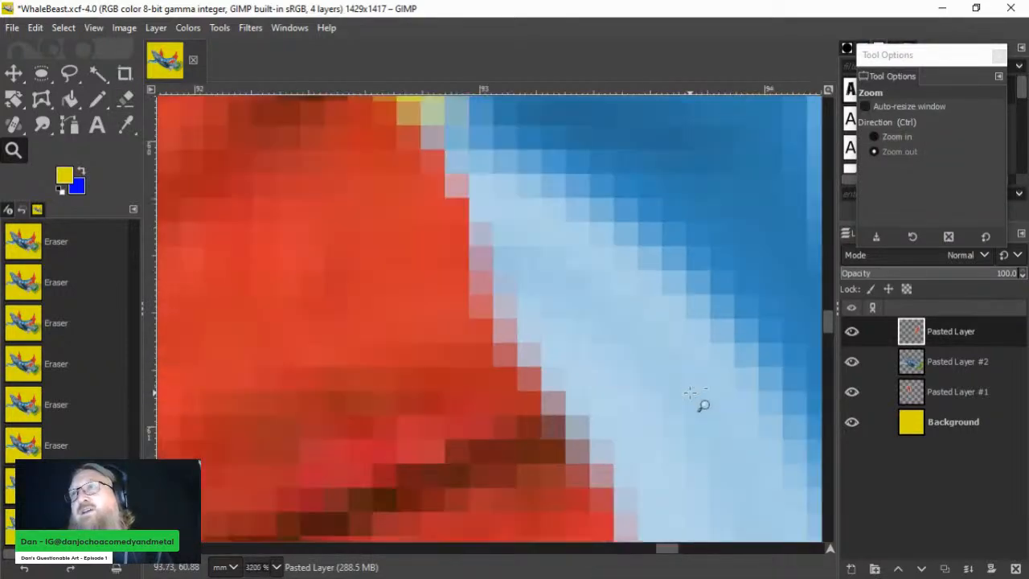
scroll(684, 394, up, 3)
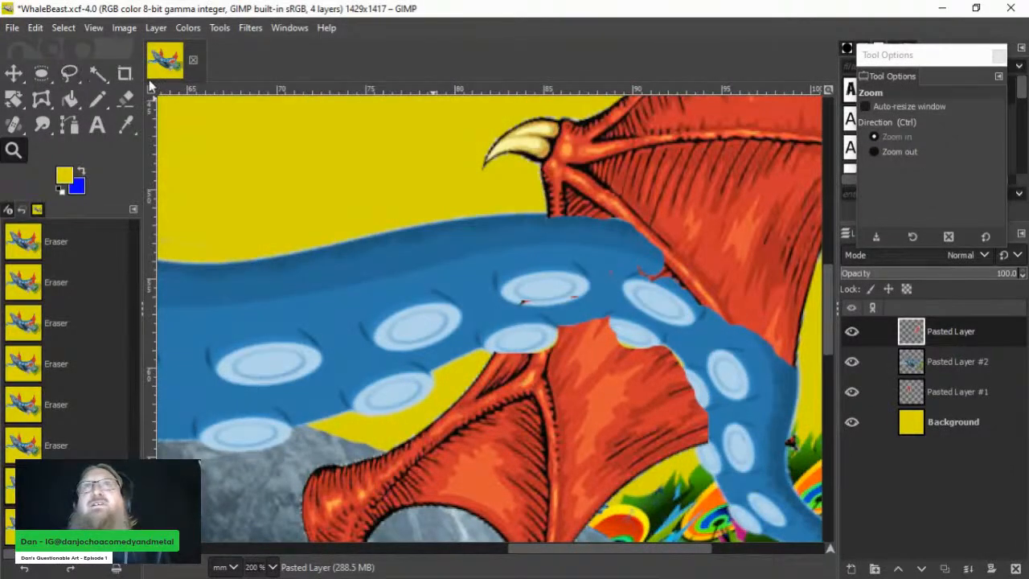
click(124, 98)
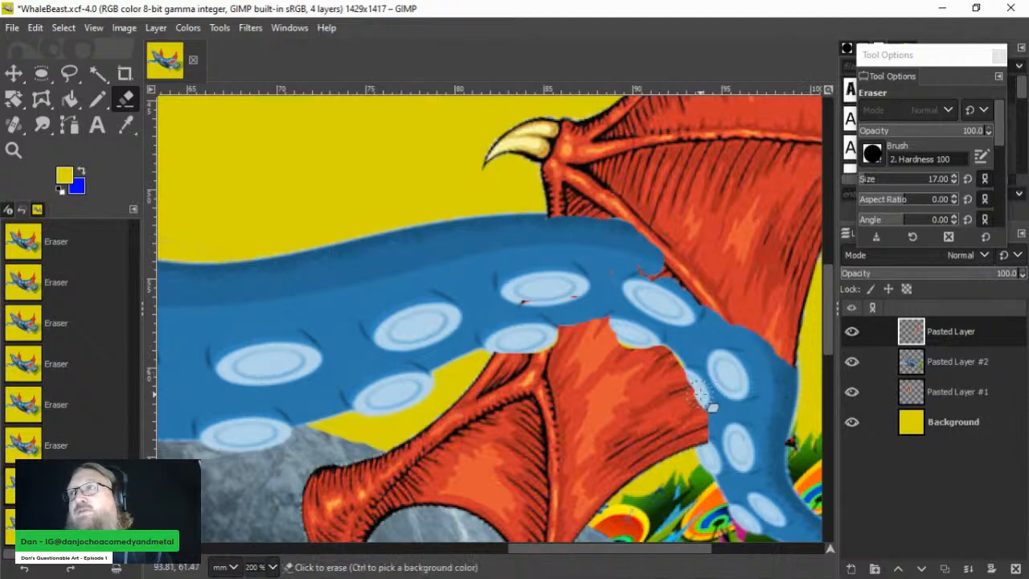
mouse_move(703, 394)
mouse_down()
mouse_move(687, 375)
mouse_move(697, 379)
mouse_up()
key(ctrl+z)
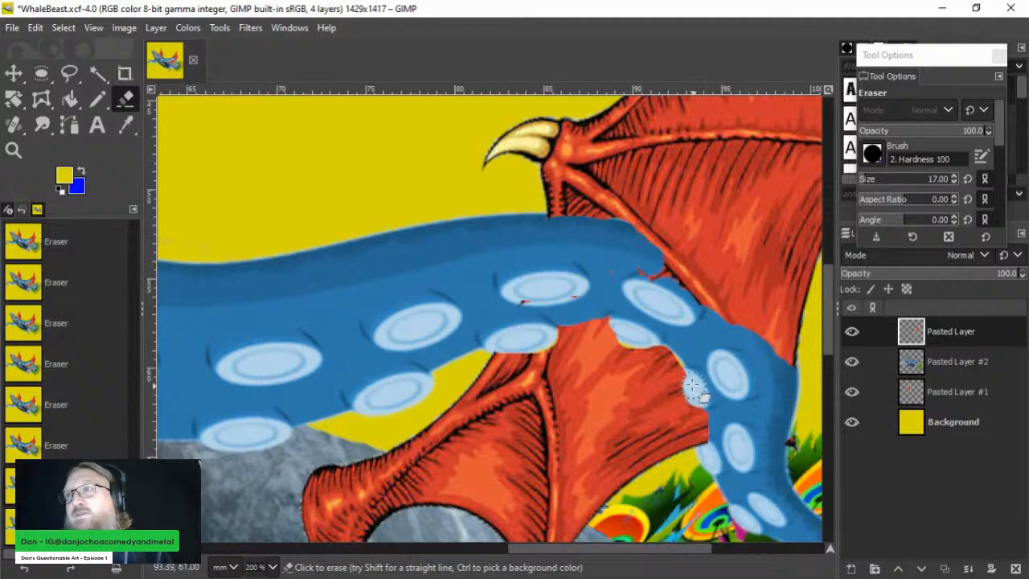
mouse_move(691, 386)
mouse_down()
mouse_move(719, 411)
mouse_move(714, 442)
mouse_move(719, 407)
mouse_move(709, 448)
mouse_up()
key(ctrl+z)
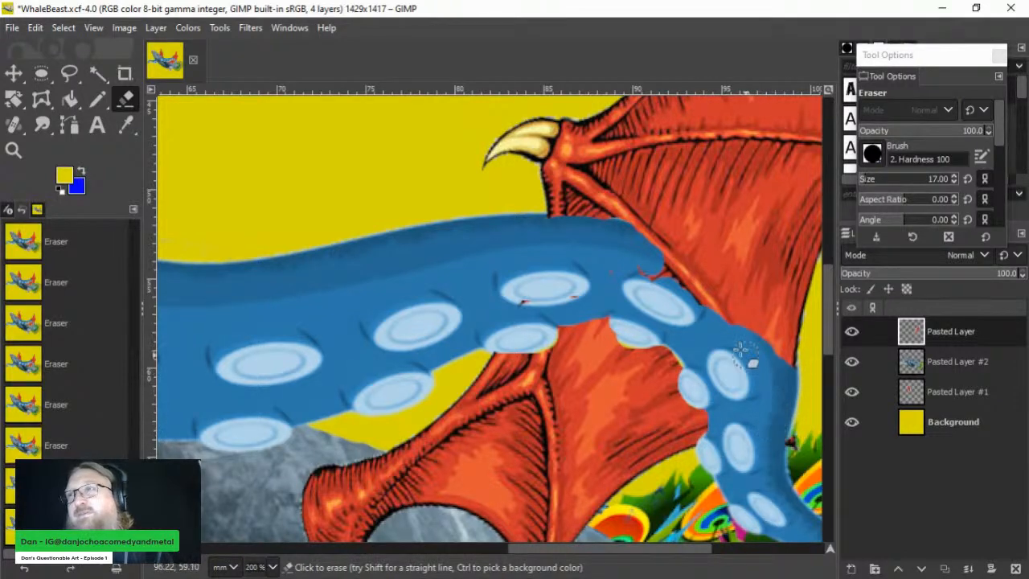
Step: Erase the leftover near wing along the tentacle's upper outer edge around the bend, including the red specks beside the large suckers
mouse_move(718, 321)
mouse_down()
mouse_move(678, 287)
mouse_move(620, 269)
mouse_move(620, 236)
mouse_up()
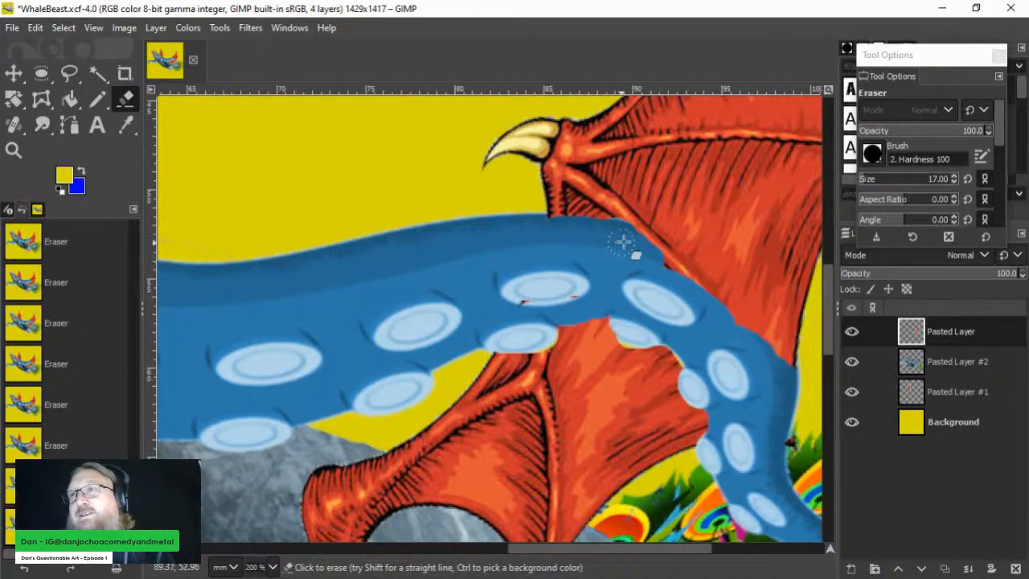
mouse_move(701, 287)
mouse_down()
mouse_move(768, 358)
mouse_move(786, 360)
mouse_move(730, 296)
mouse_move(701, 280)
mouse_up()
mouse_move(576, 295)
mouse_down()
mouse_move(512, 295)
mouse_move(564, 292)
mouse_up()
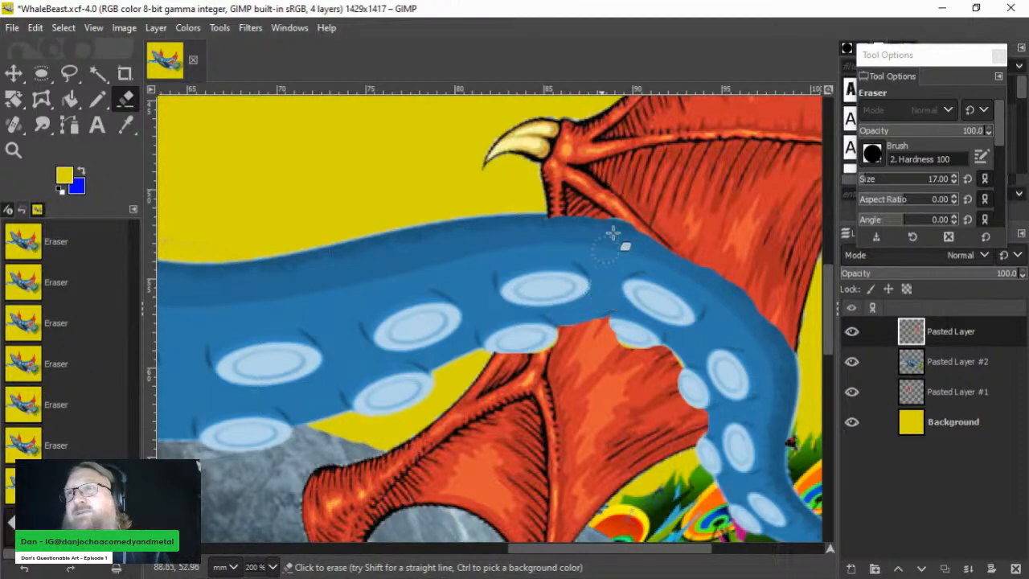
mouse_move(620, 233)
mouse_down()
mouse_move(675, 249)
mouse_move(625, 239)
mouse_move(696, 264)
mouse_move(758, 306)
mouse_move(769, 329)
mouse_up()
key(ctrl+z)
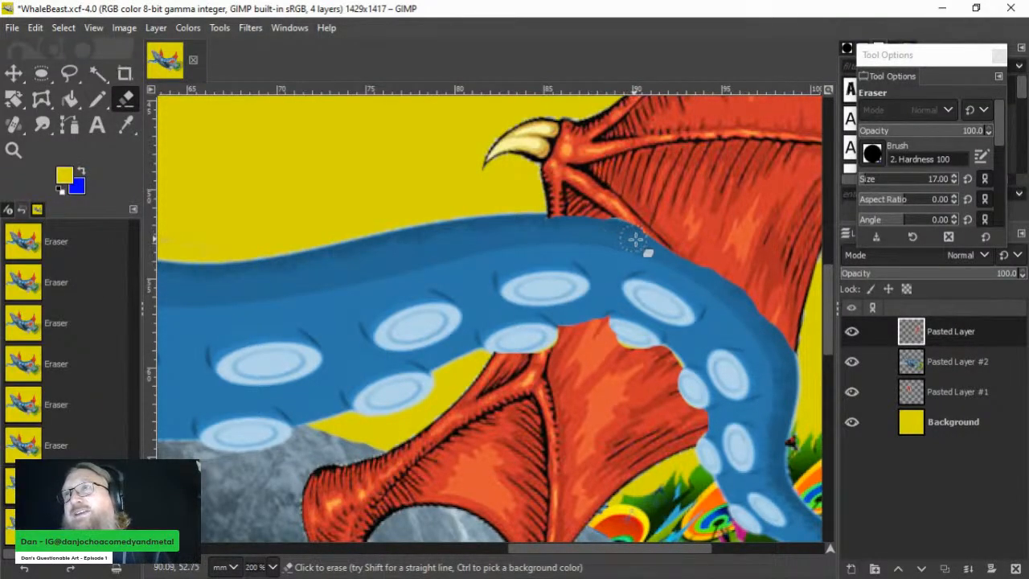
mouse_move(679, 265)
mouse_down()
mouse_move(700, 279)
mouse_move(658, 251)
mouse_move(745, 298)
mouse_move(802, 378)
mouse_move(753, 300)
mouse_up()
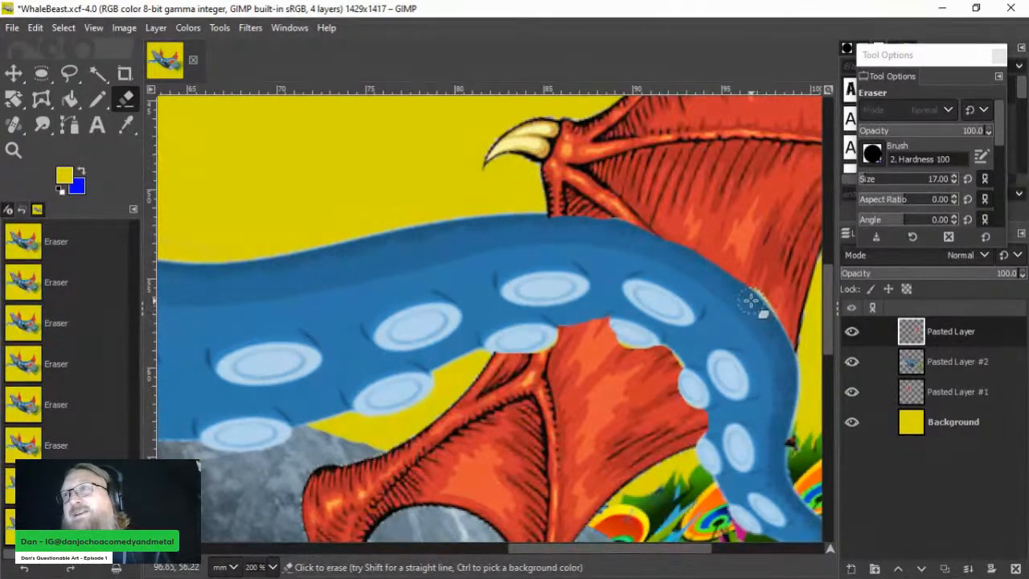
key(ctrl+z)
drag(784, 363, 750, 304)
scroll(705, 424, down, 5)
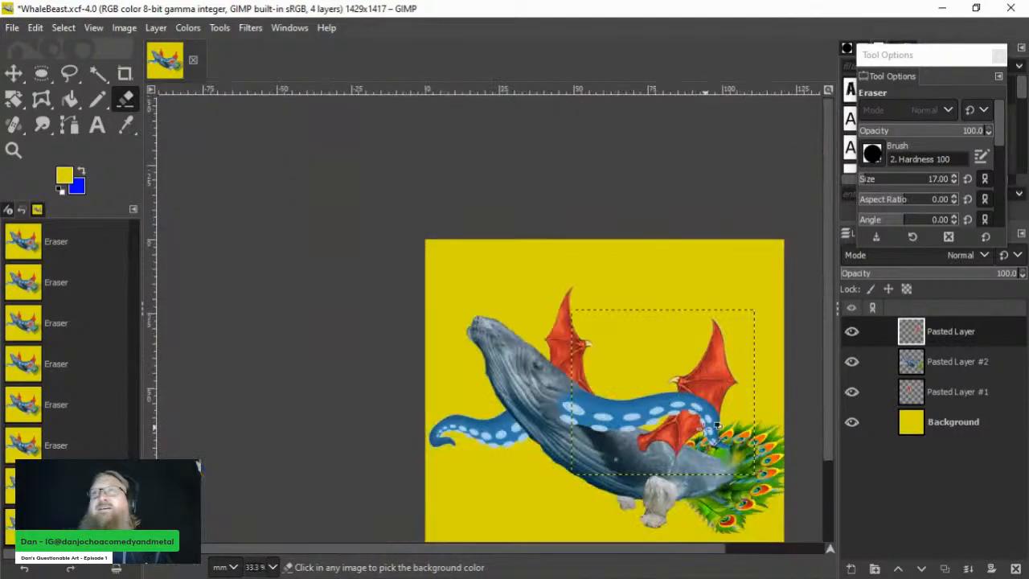
Step: Paste the copied tree-on-rock photo directly above the Background layer and convert the floating selection to a new layer
click(904, 424)
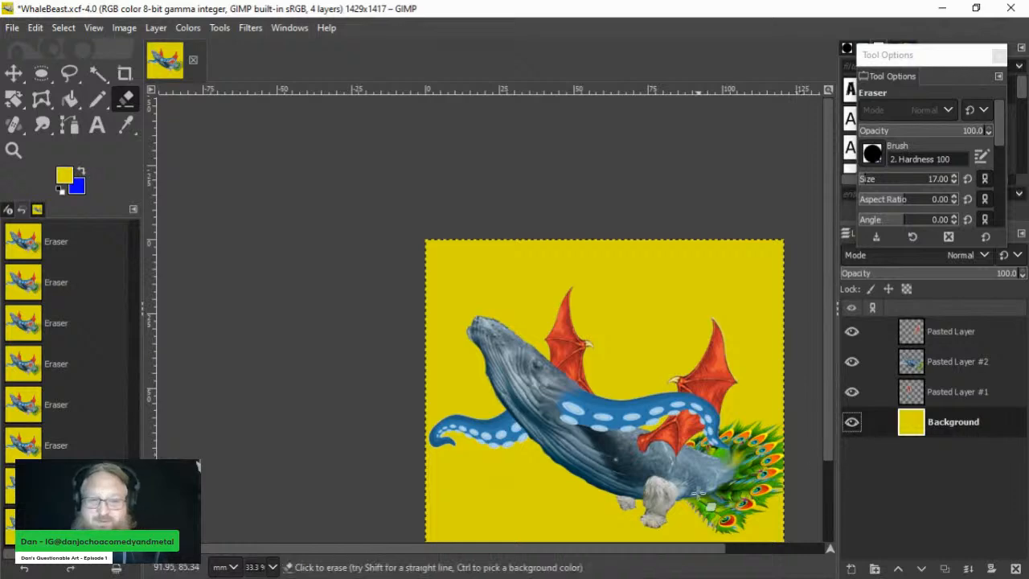
drag(466, 547, 567, 544)
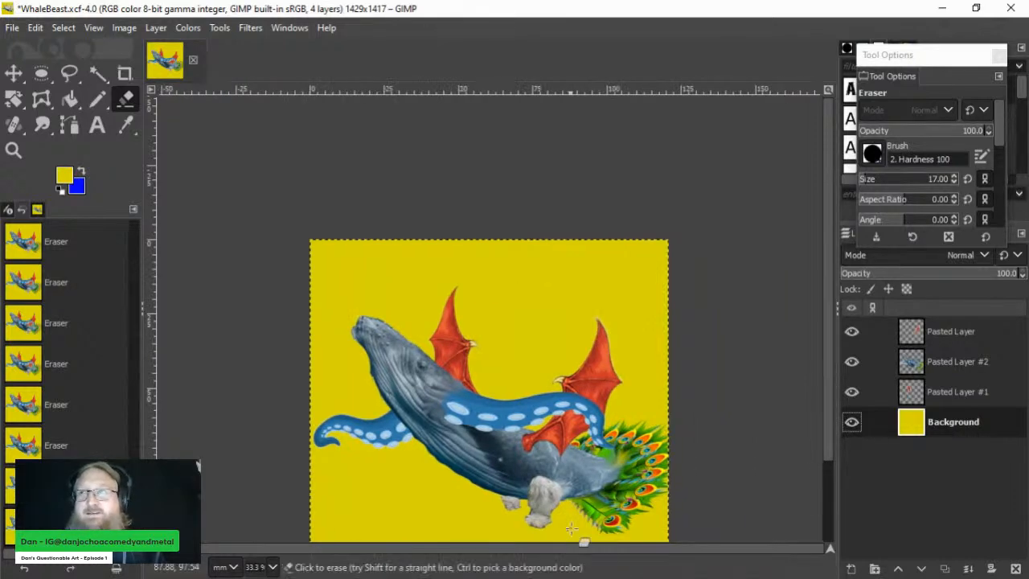
scroll(572, 466, down, 2)
scroll(593, 449, up, 1)
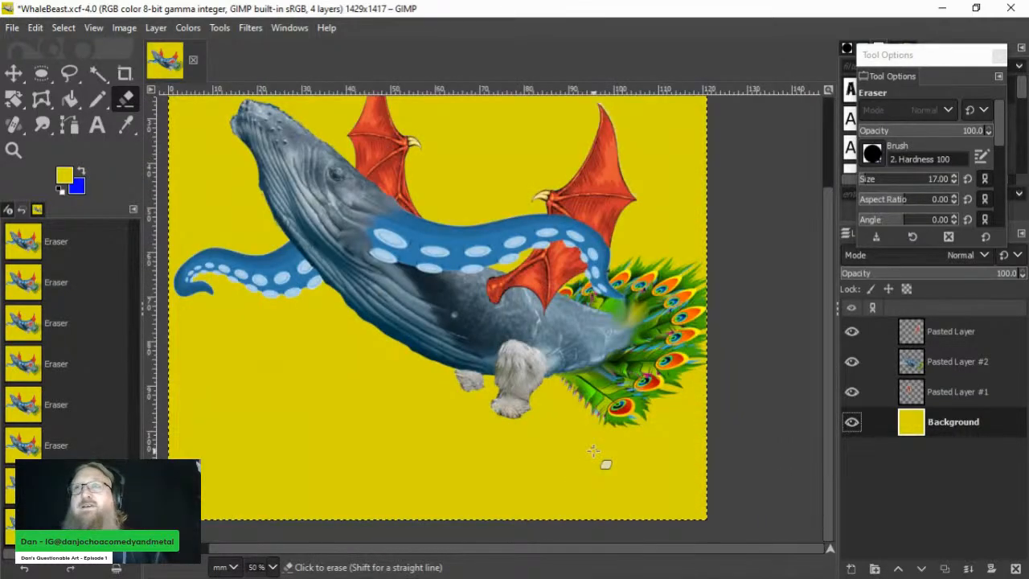
scroll(592, 450, down, 2)
scroll(593, 451, up, 1)
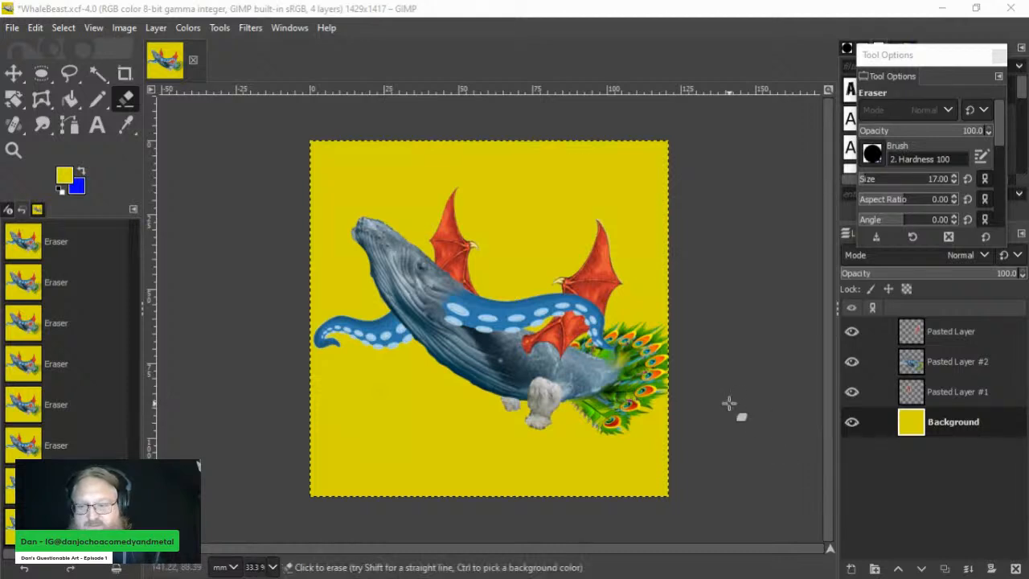
click(14, 73)
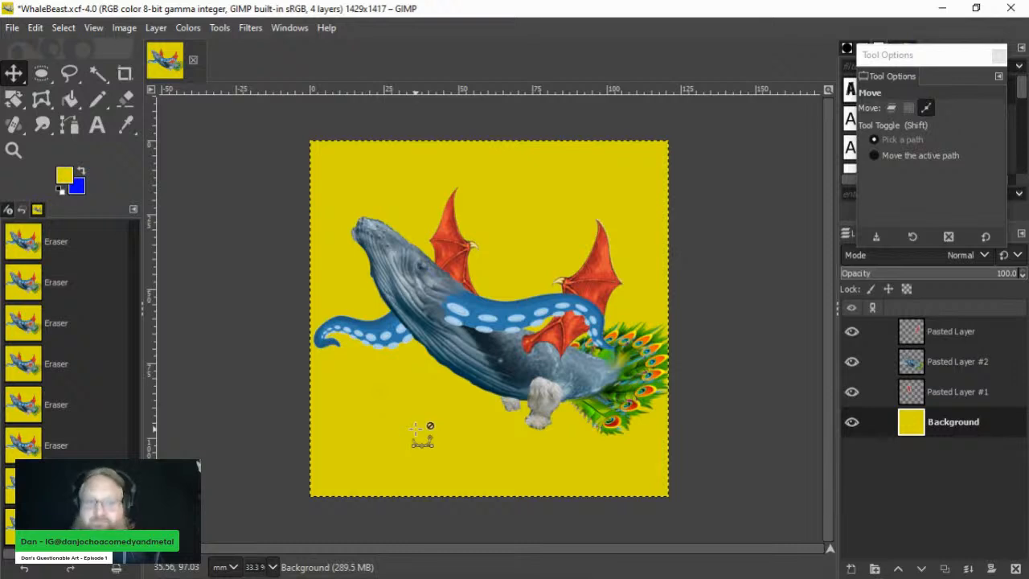
key(ctrl+v)
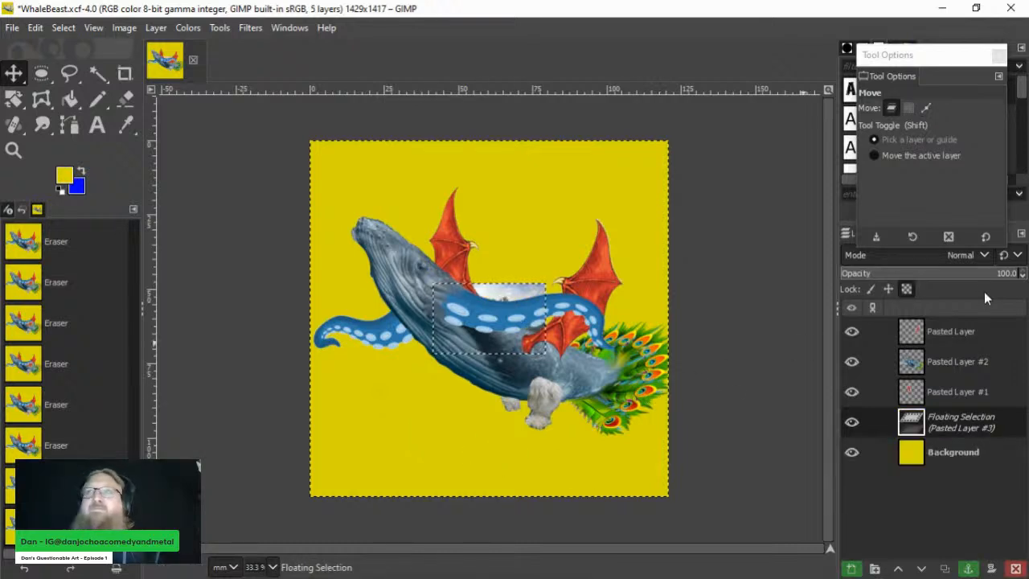
right_click(974, 424)
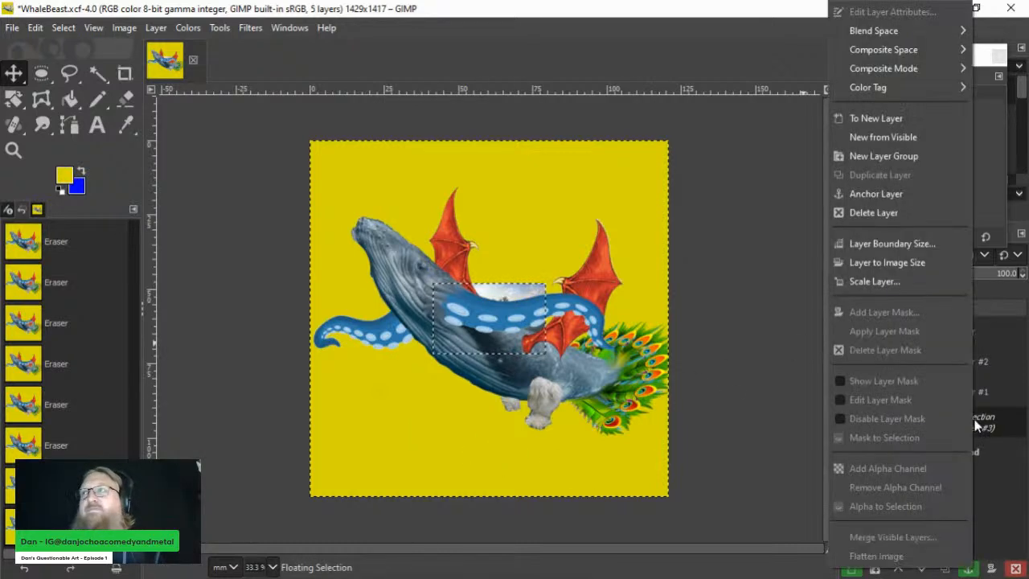
click(869, 119)
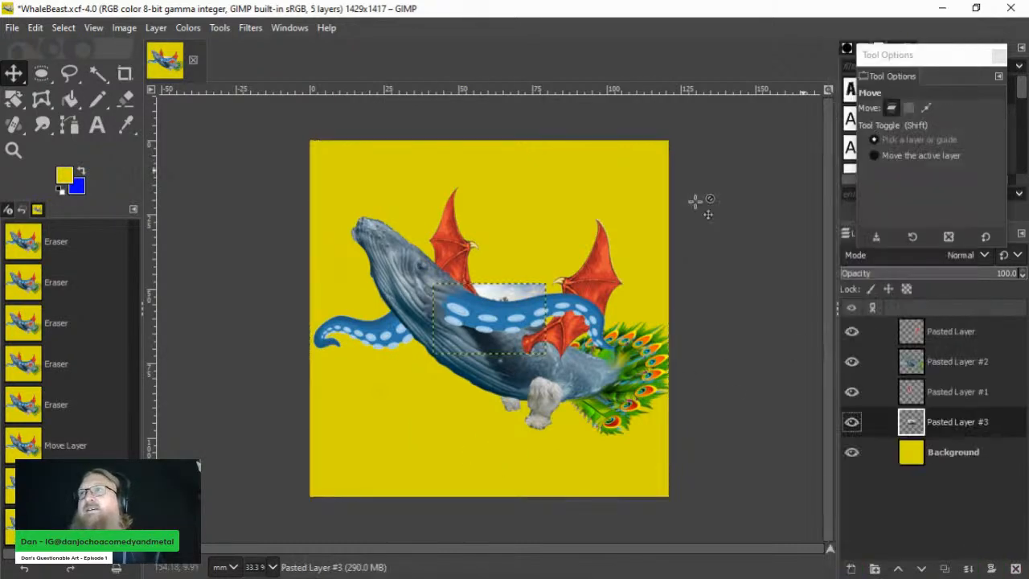
Step: Scale the tree photo layer to about 207.60 × 129.62 mm and shift it slightly across the canvas behind the creature
key(shift+s)
click(643, 371)
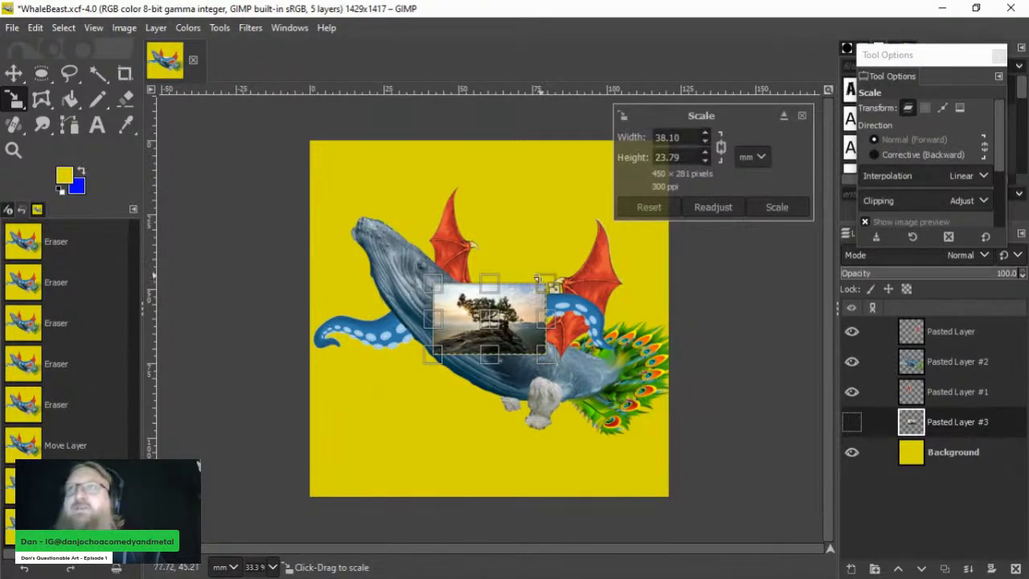
drag(546, 284, 798, 77)
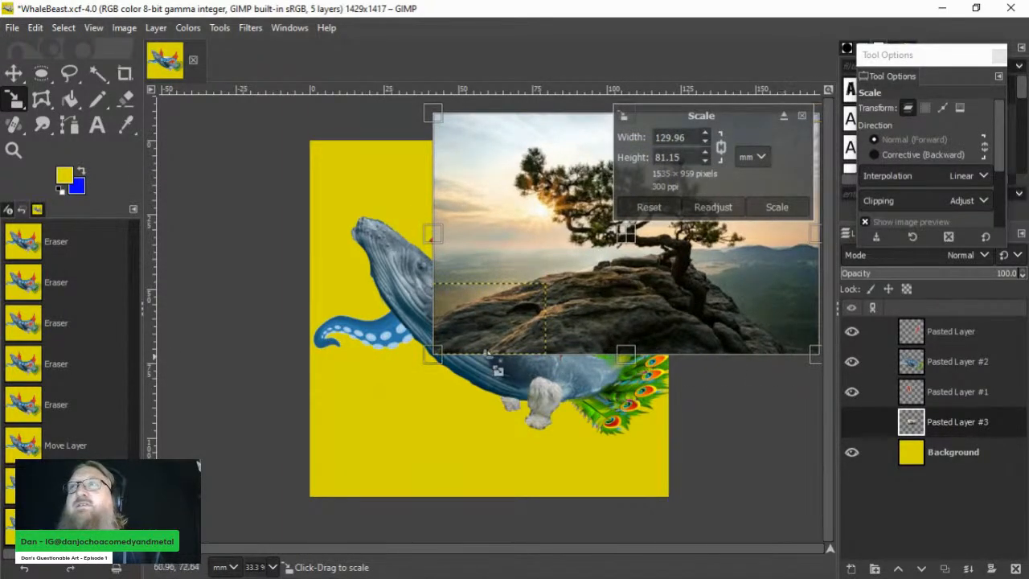
drag(441, 358, 204, 499)
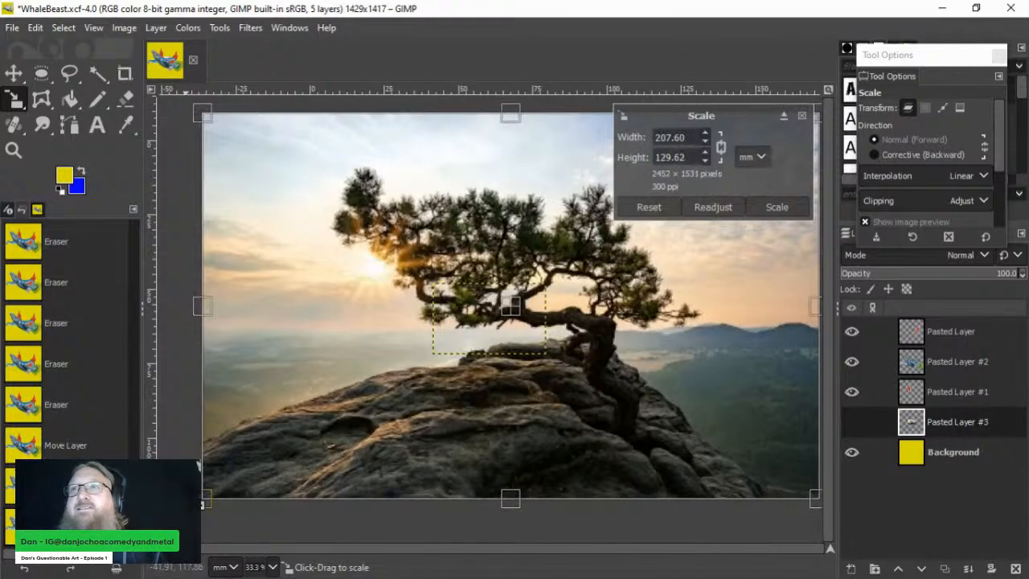
click(776, 207)
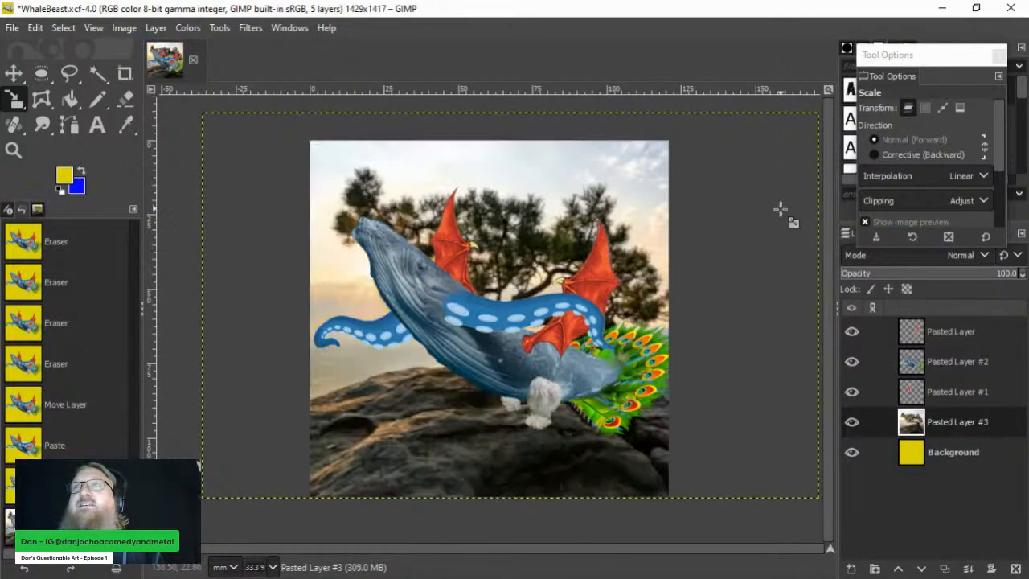
click(20, 74)
drag(391, 422, 421, 430)
Step: Merge the near wing layer down into Pasted Layer #2, and merge that result down into Pasted Layer #1
click(939, 450)
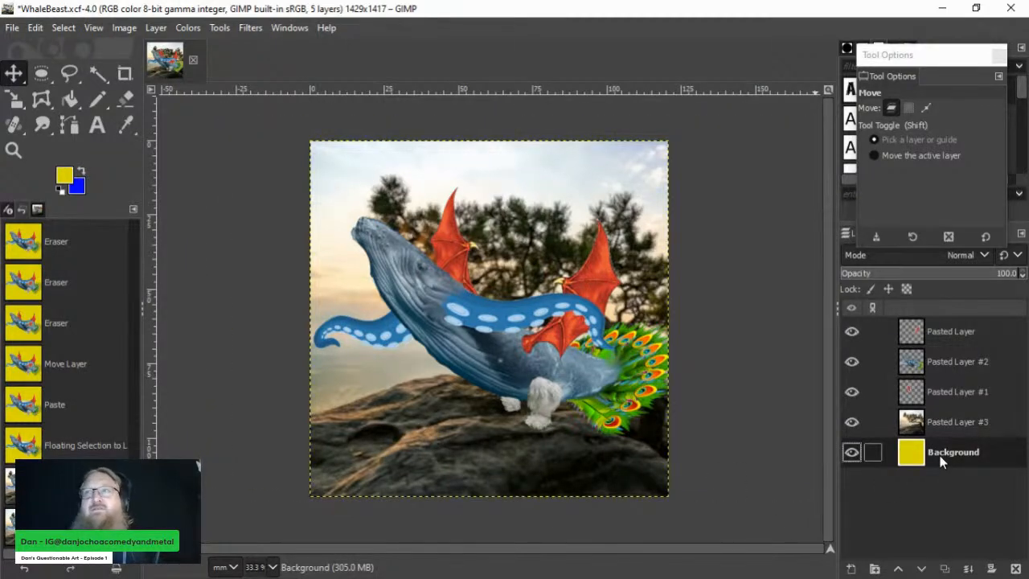
click(978, 329)
right_click(978, 326)
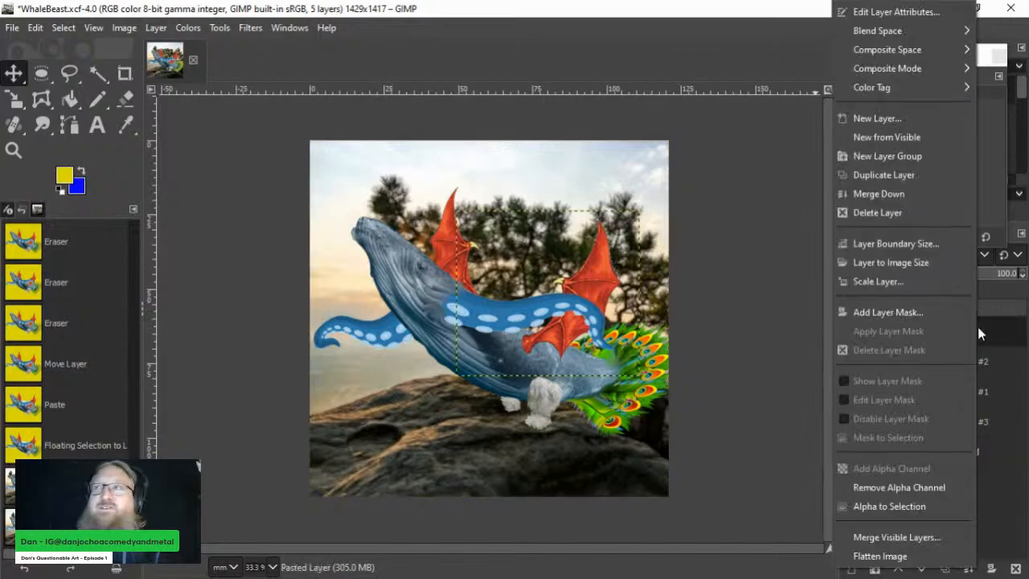
click(885, 195)
right_click(930, 336)
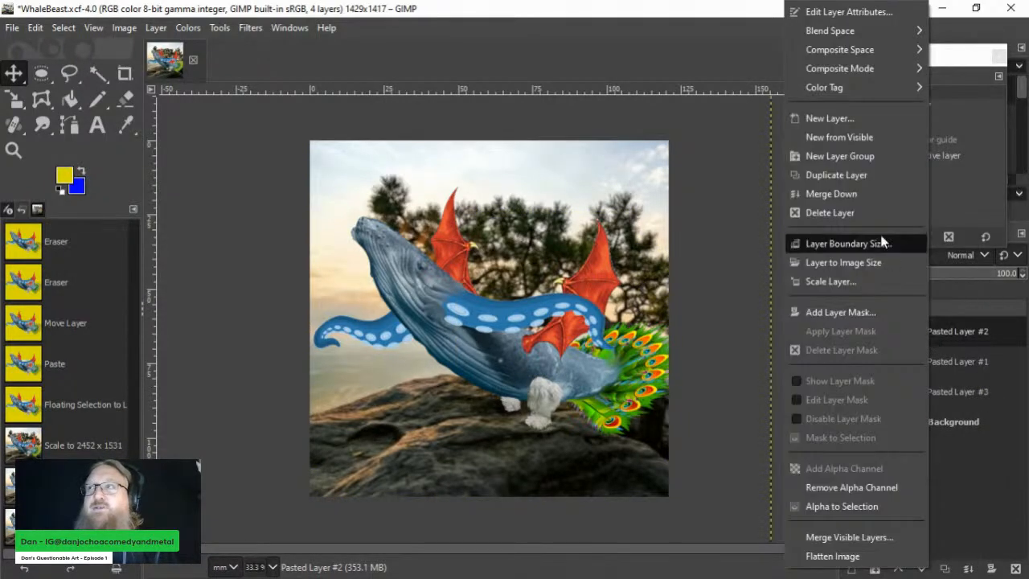
click(860, 200)
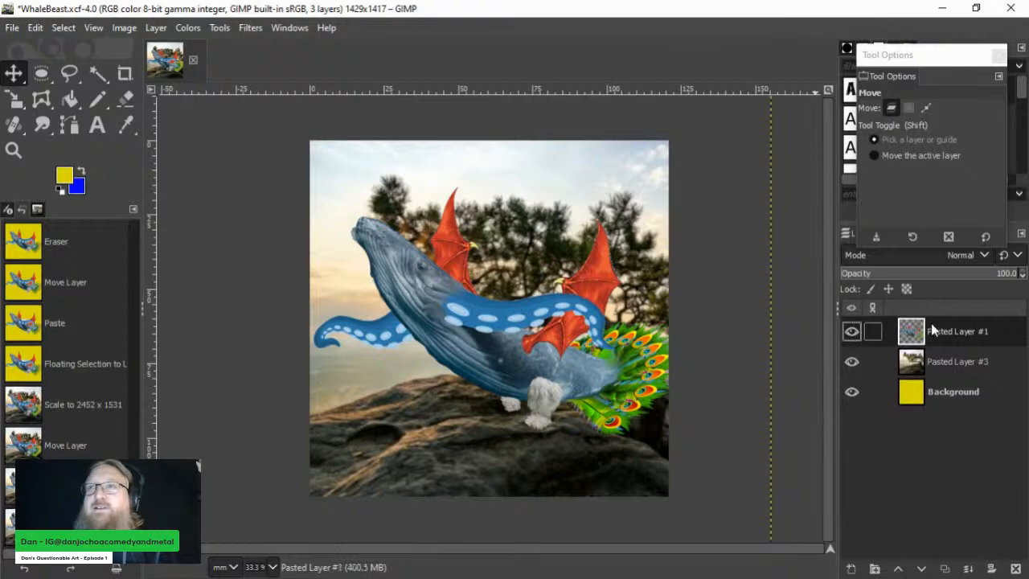
Step: Apply a Gaussian Blur of about 2.49 in both X and Y to the creature layer, Pasted Layer #1
click(955, 374)
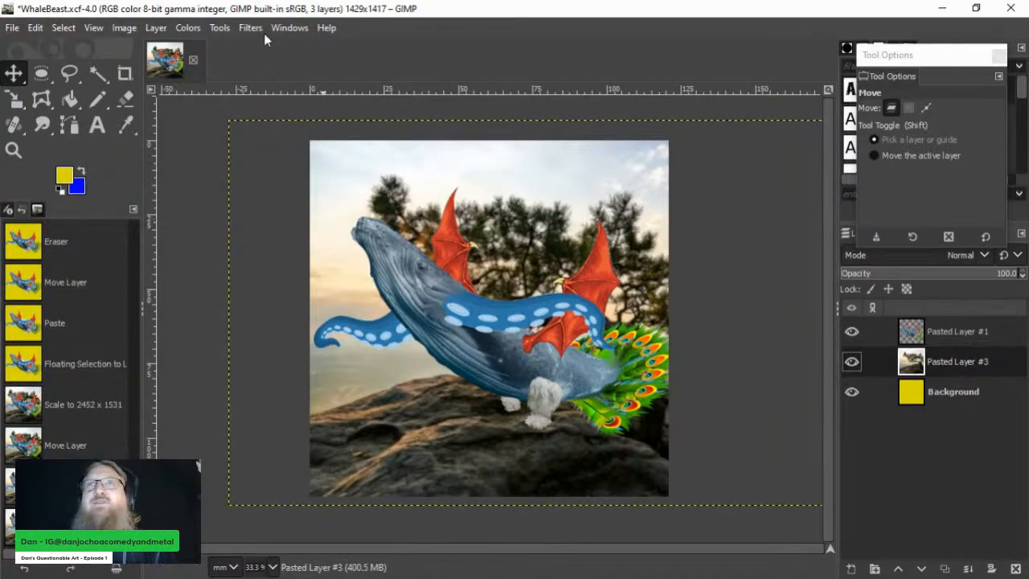
click(916, 336)
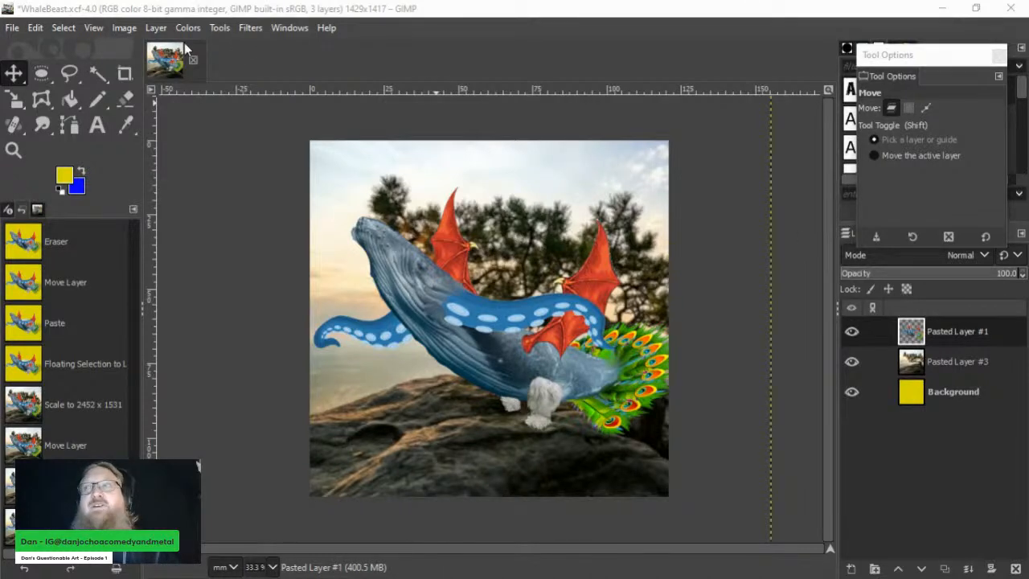
click(246, 28)
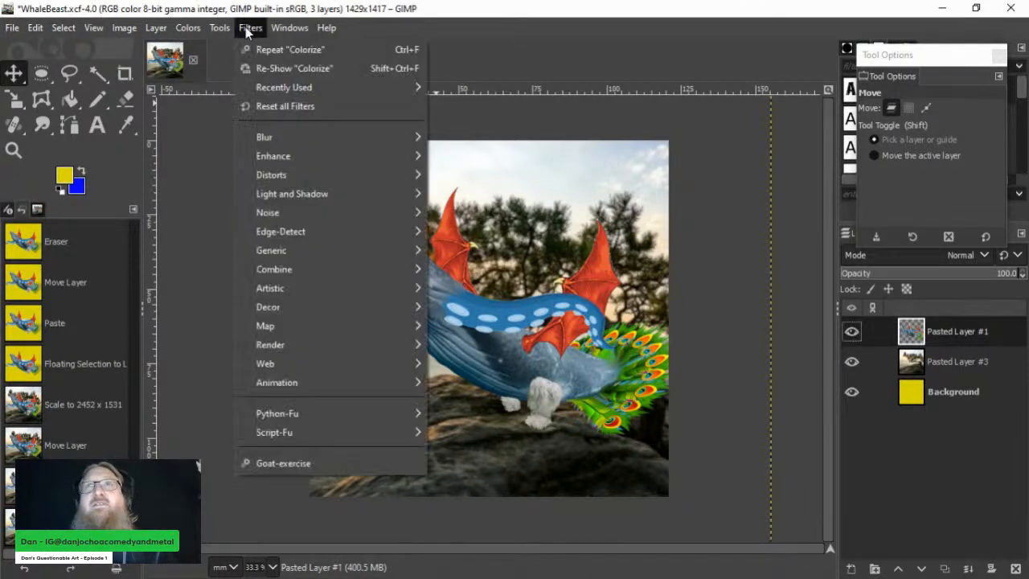
mouse_move(302, 140)
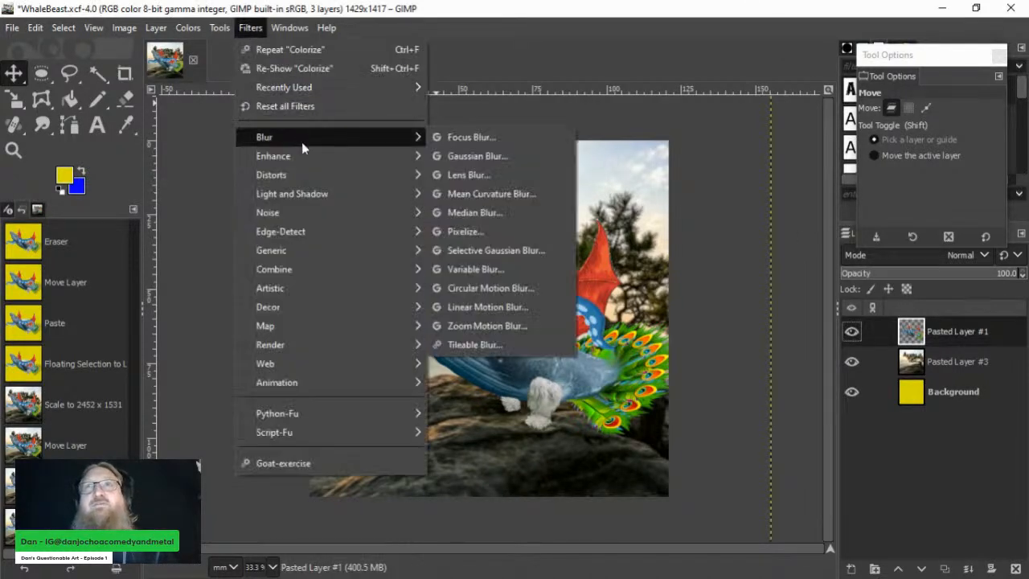
click(473, 158)
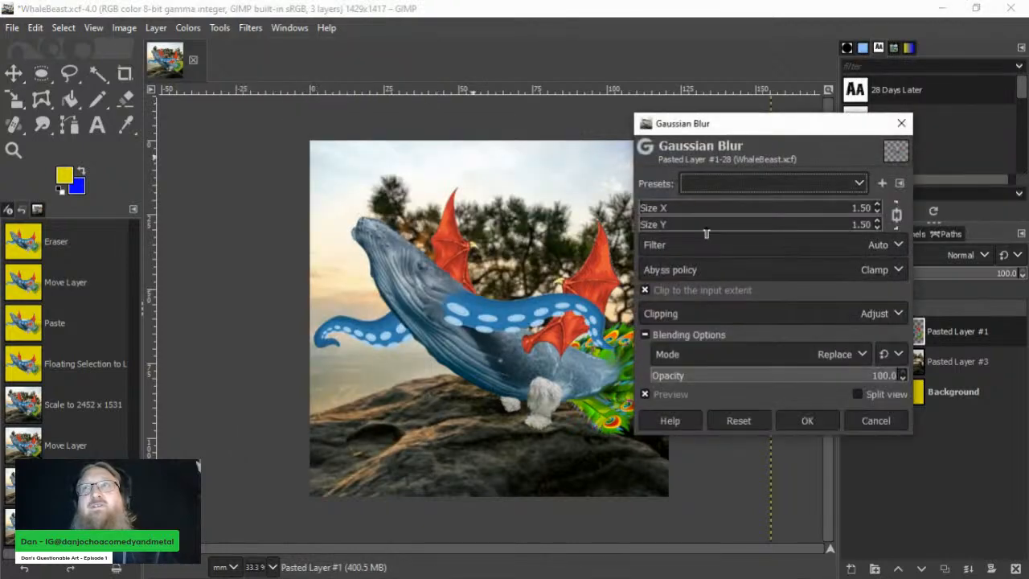
click(647, 207)
drag(646, 209, 646, 208)
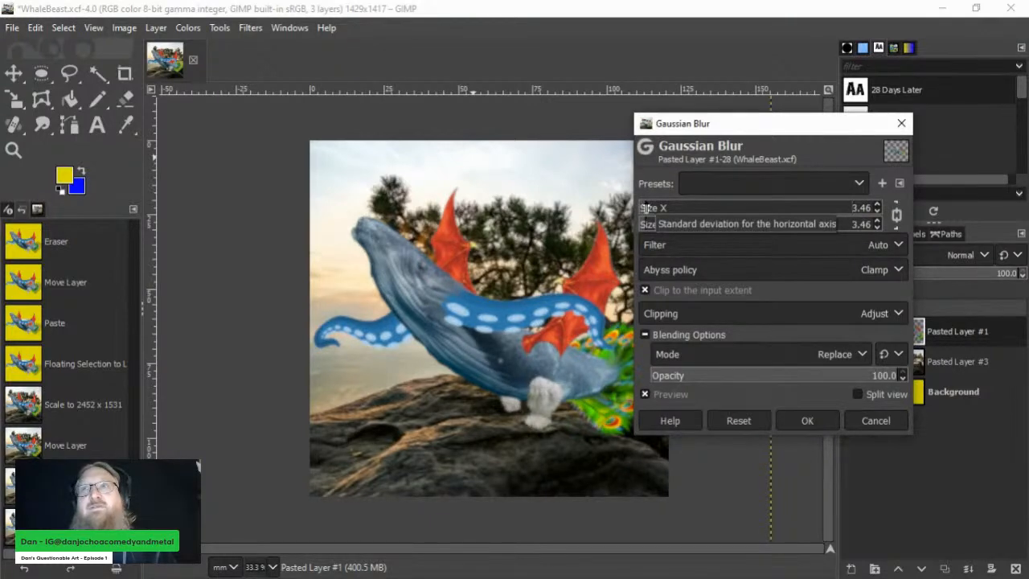
drag(645, 207, 644, 208)
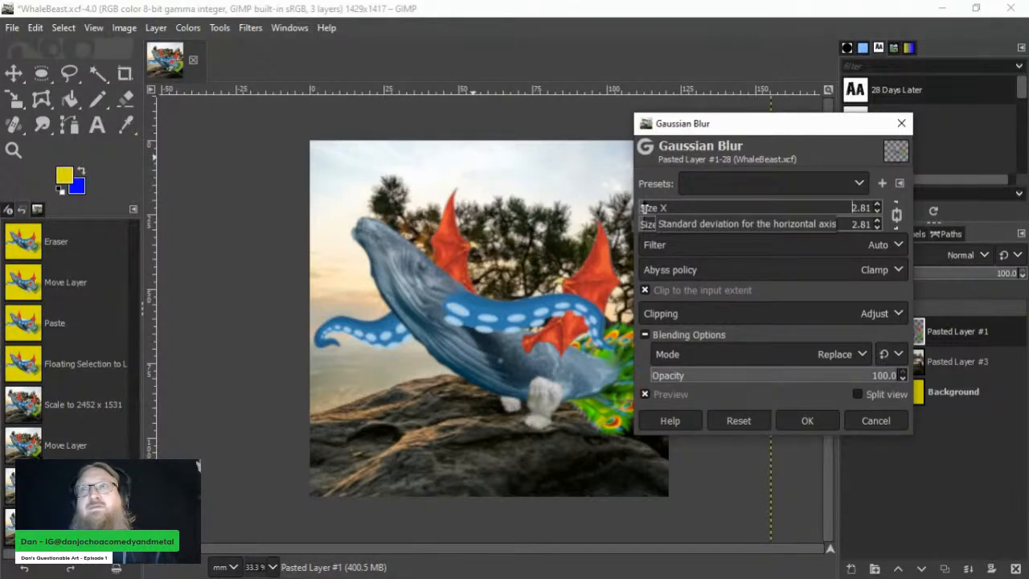
drag(644, 209, 646, 209)
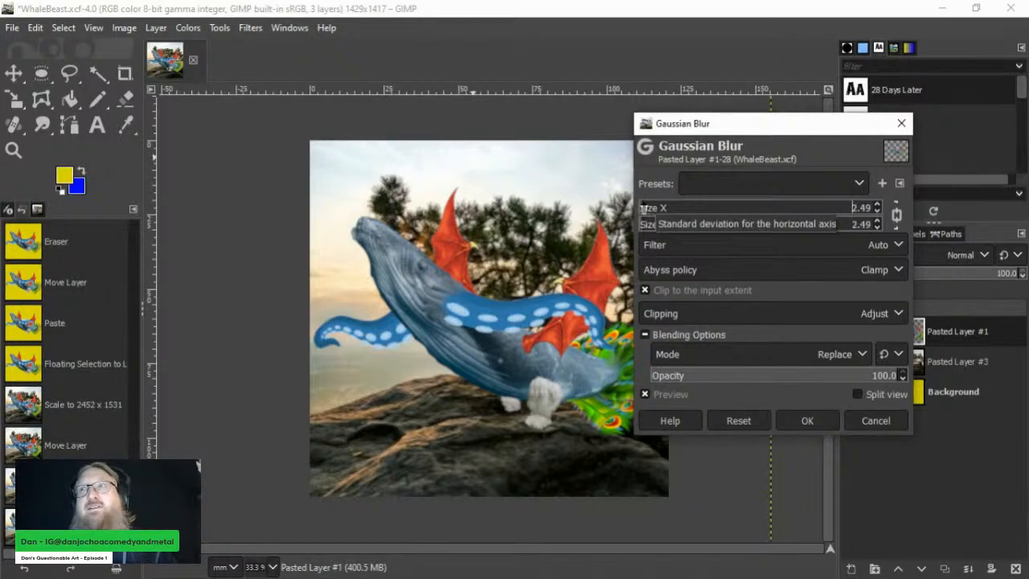
click(806, 420)
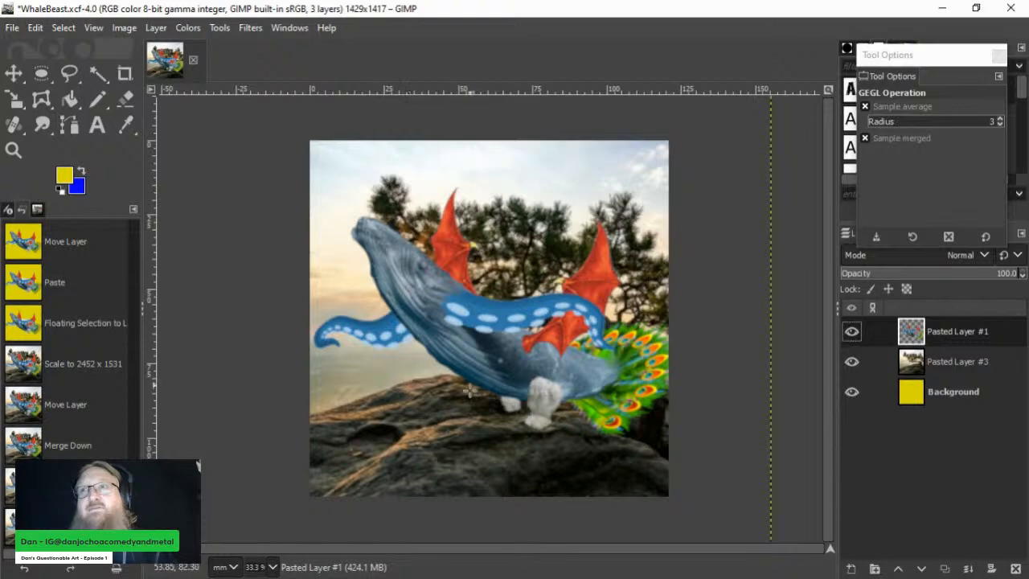
Step: Add a Drop Shadow to the creature layer with X and Y offsets about 22.968, blur radius about 52.77 and shadow opacity about 1.256
click(251, 28)
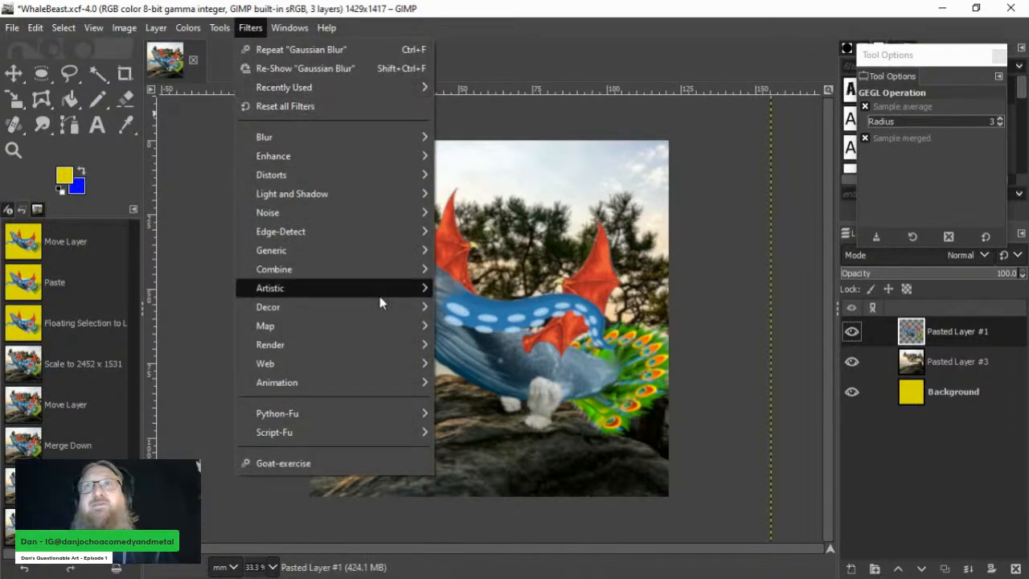
mouse_move(321, 194)
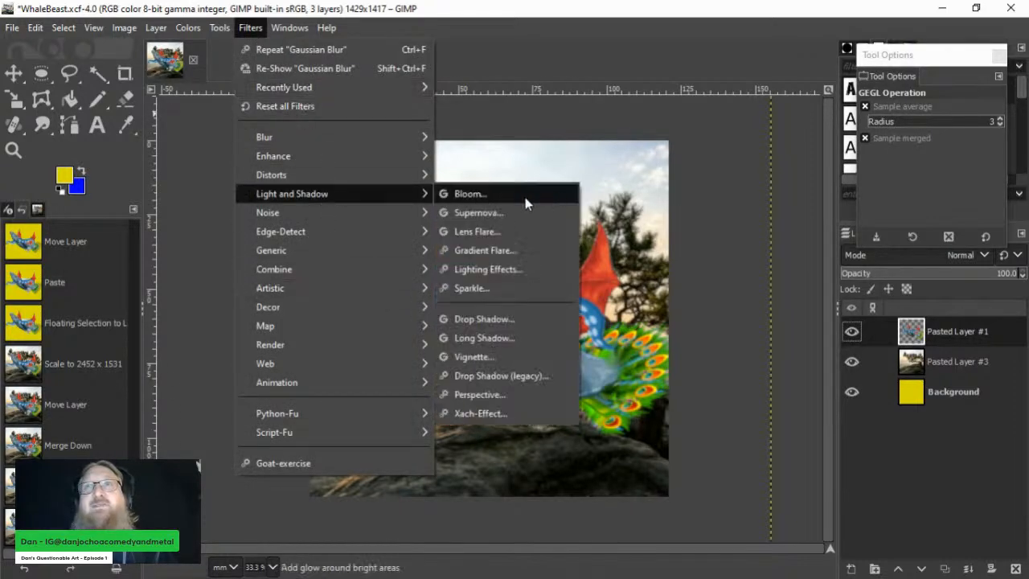
click(483, 319)
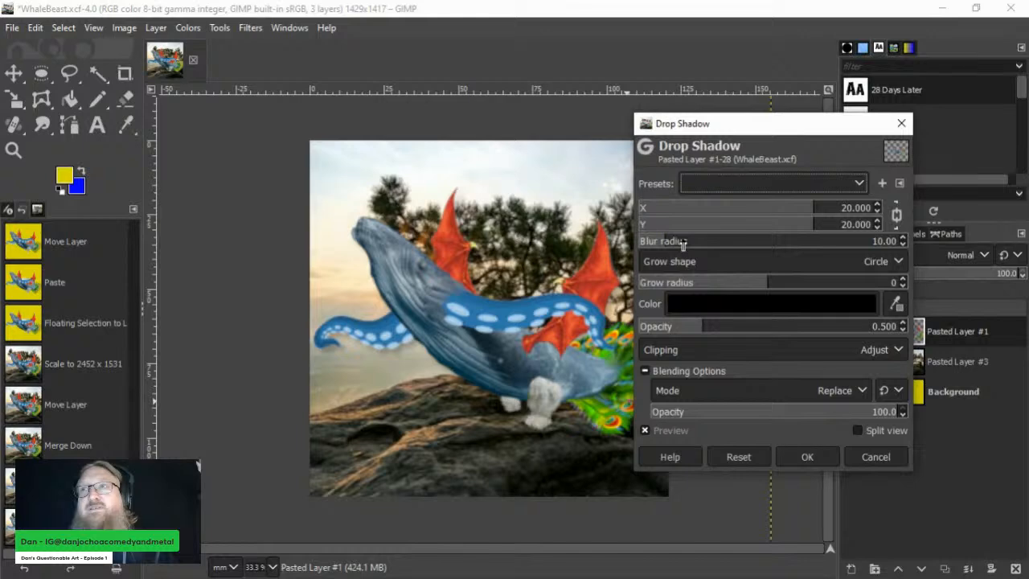
drag(807, 225, 831, 223)
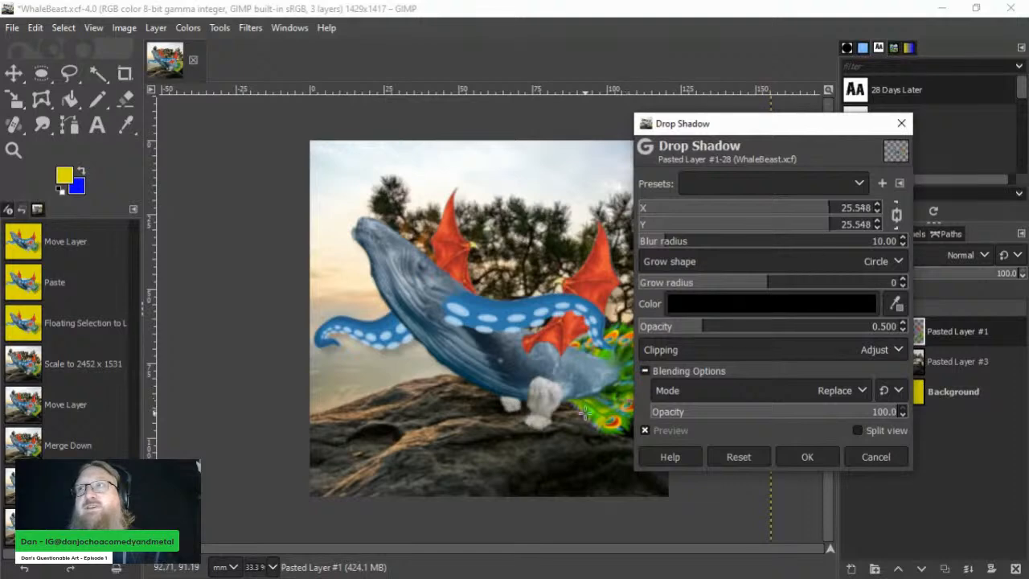
click(819, 227)
drag(755, 330, 799, 325)
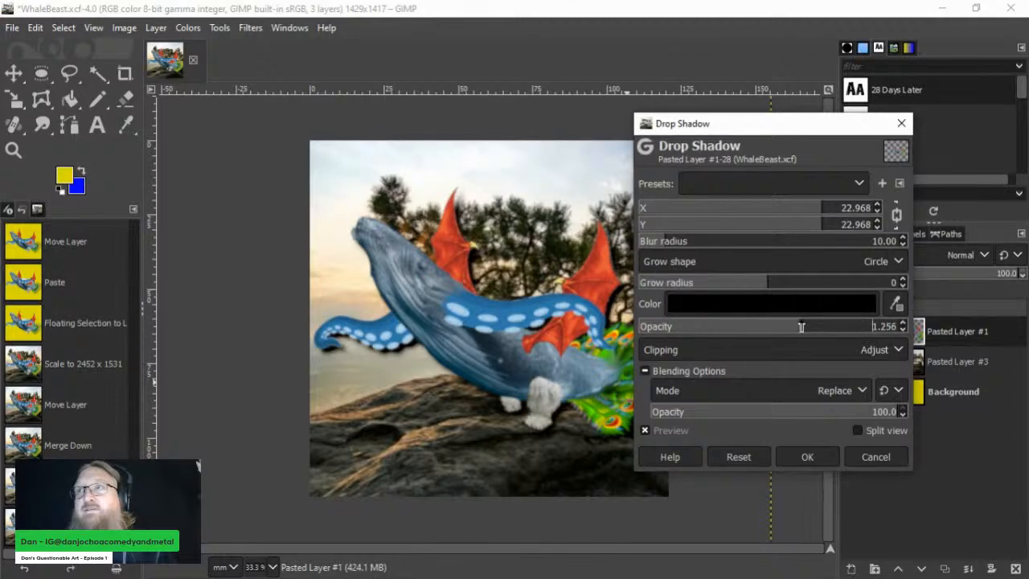
click(694, 240)
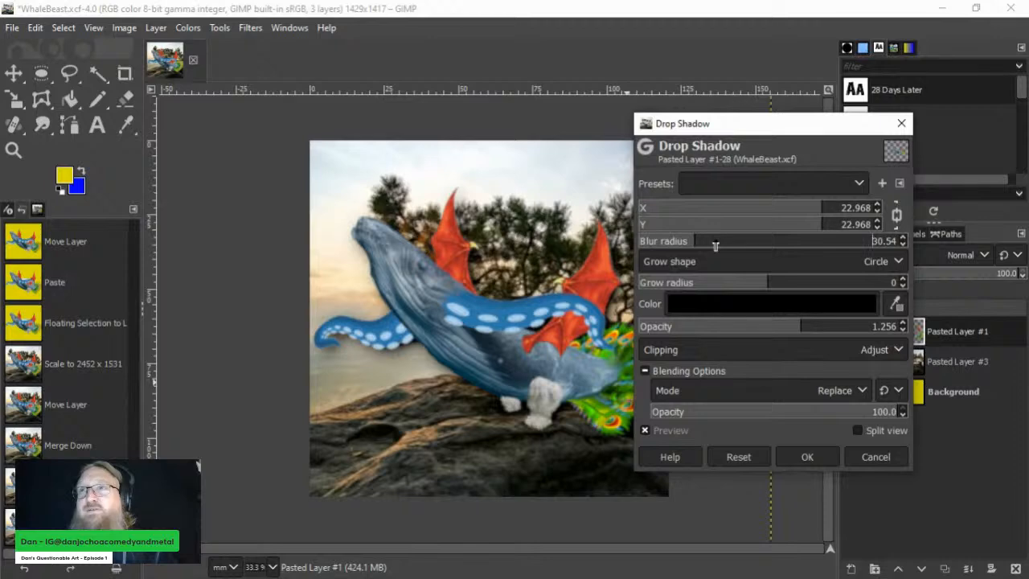
click(717, 241)
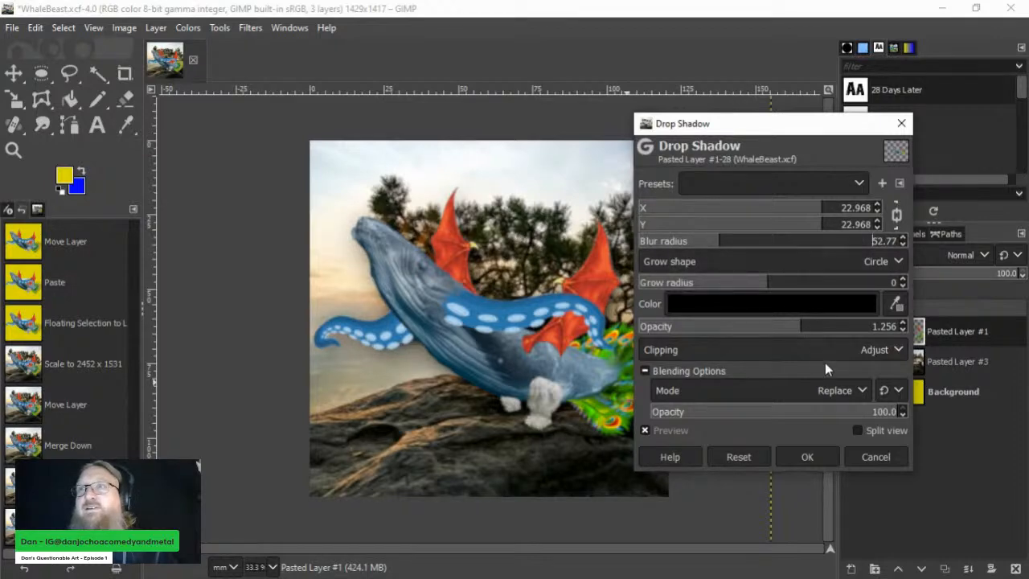
click(814, 454)
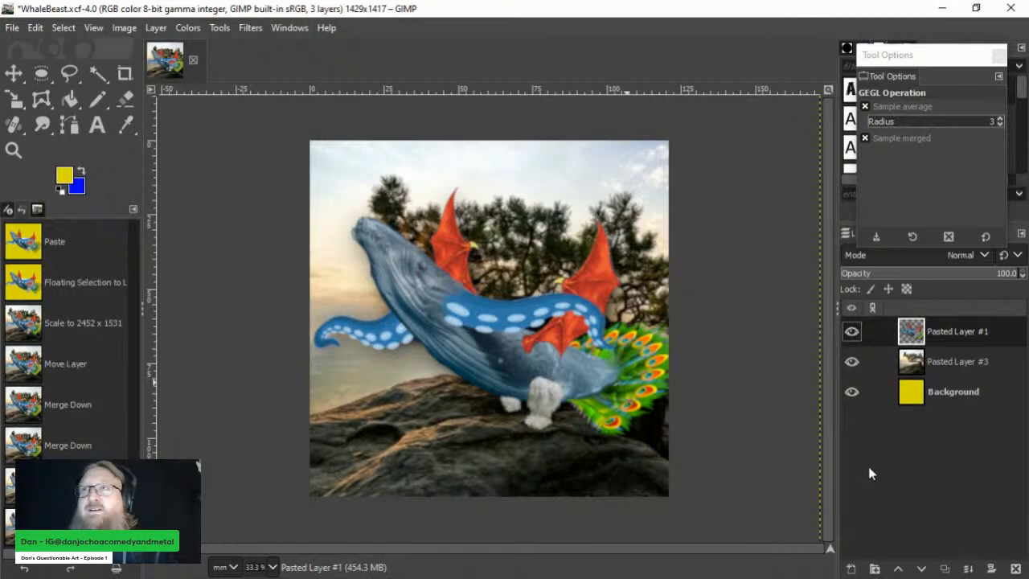
Step: Make the Background layer active and save the WhaleBeast.xcf project
click(916, 394)
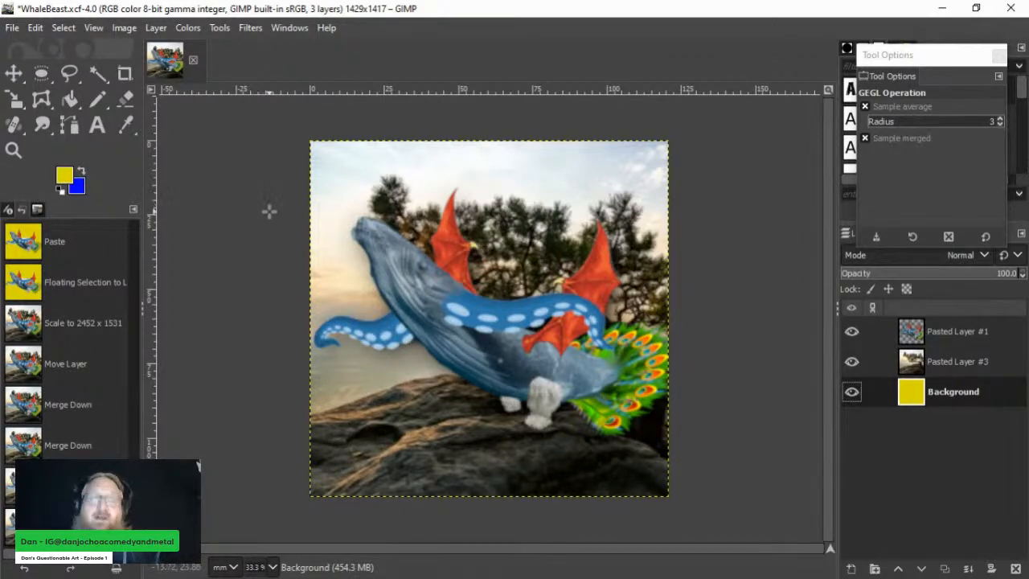
key(ctrl+s)
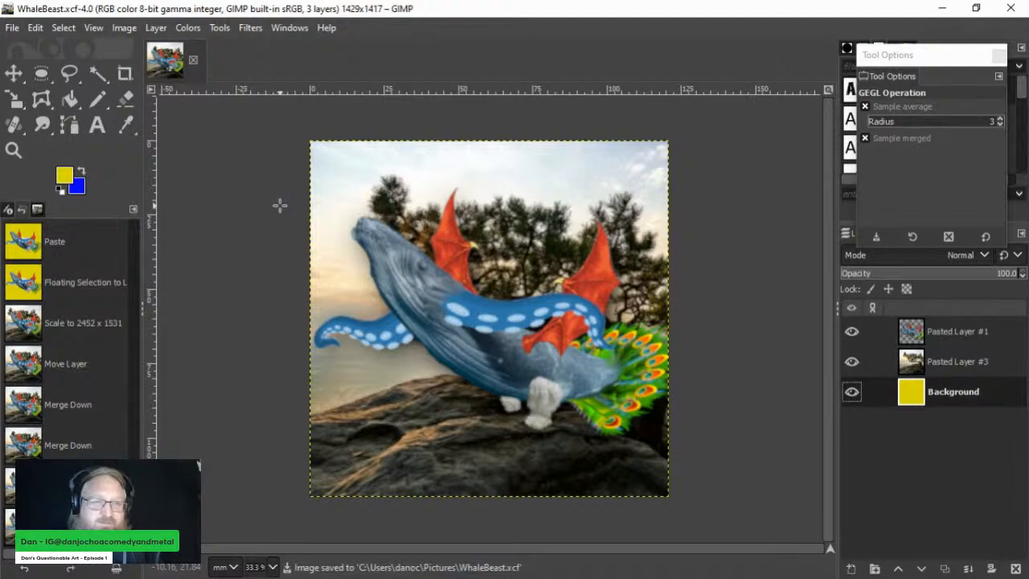
Step: Export the image as WhaleBeast.png into the Pictures folder and minimize the editor window
click(17, 31)
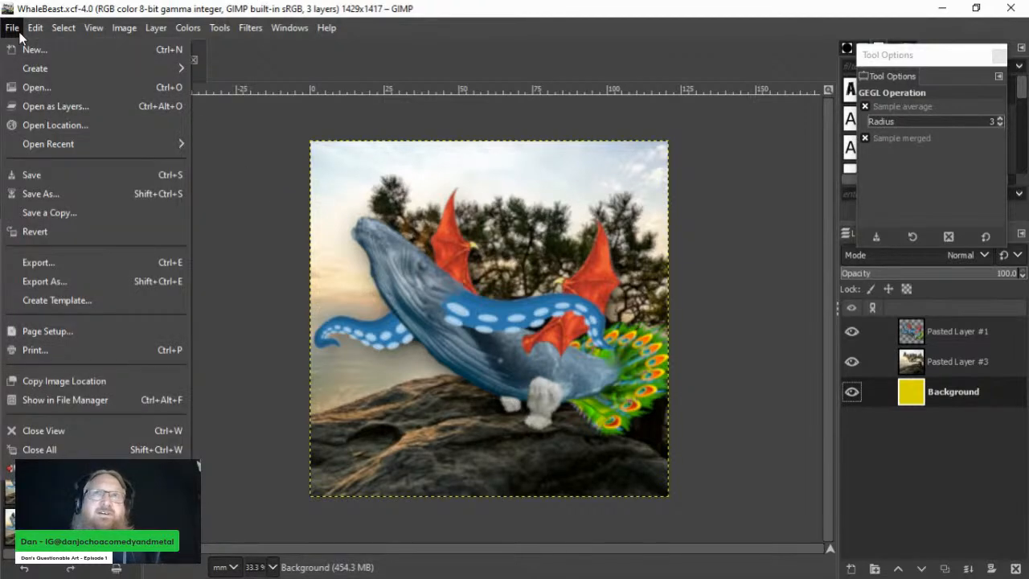
click(78, 280)
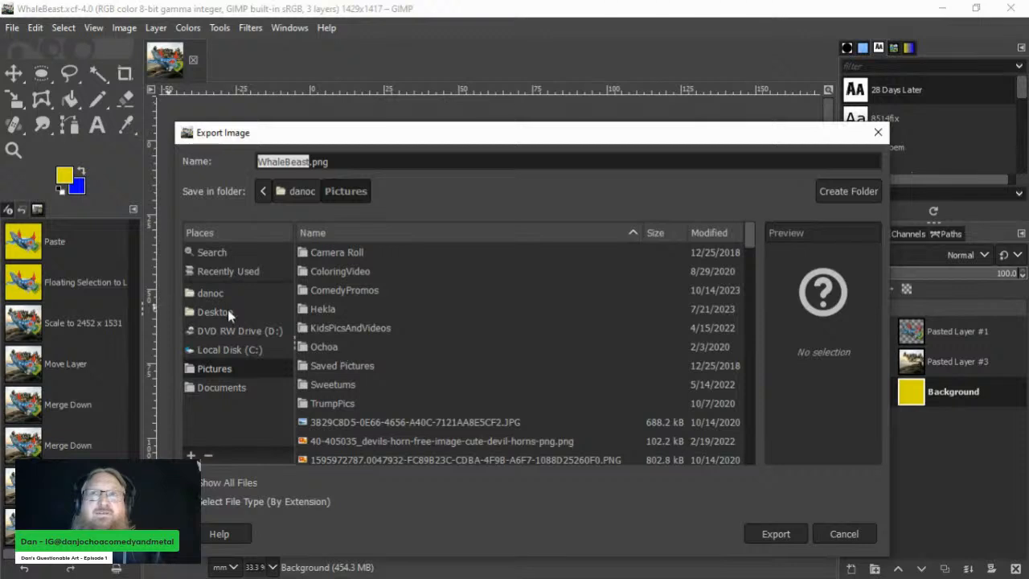
click(219, 369)
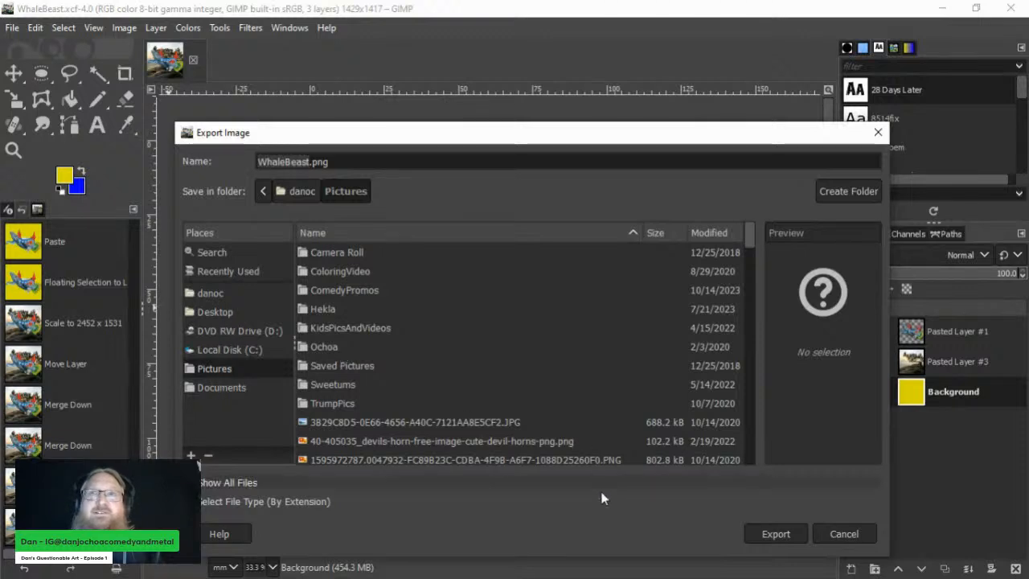
click(776, 535)
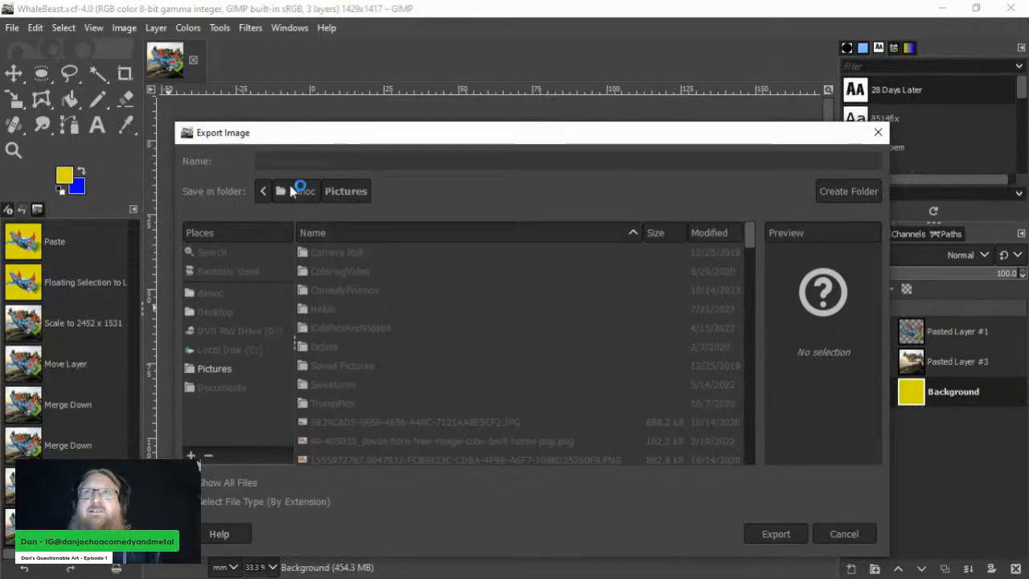
click(521, 472)
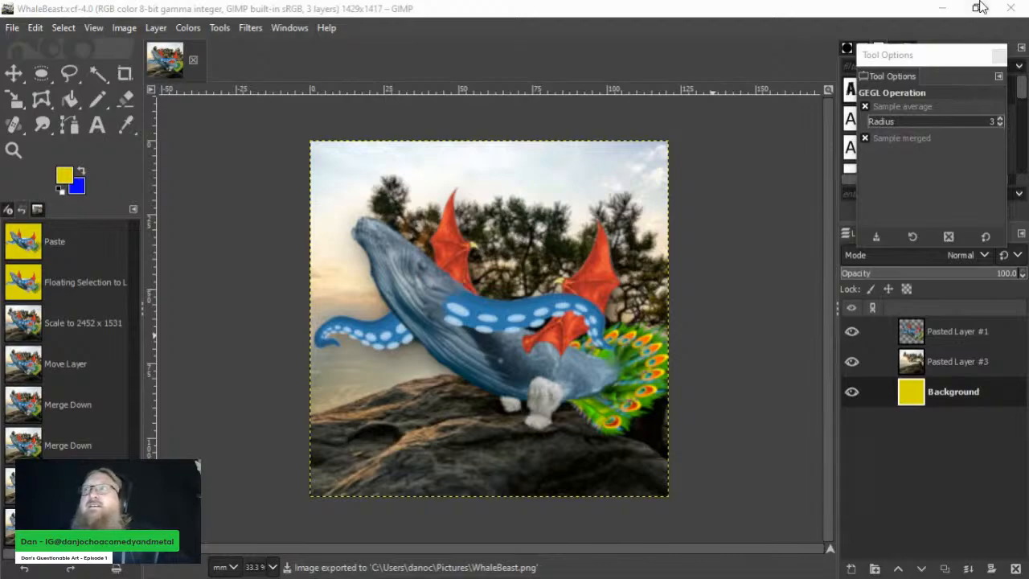
click(951, 10)
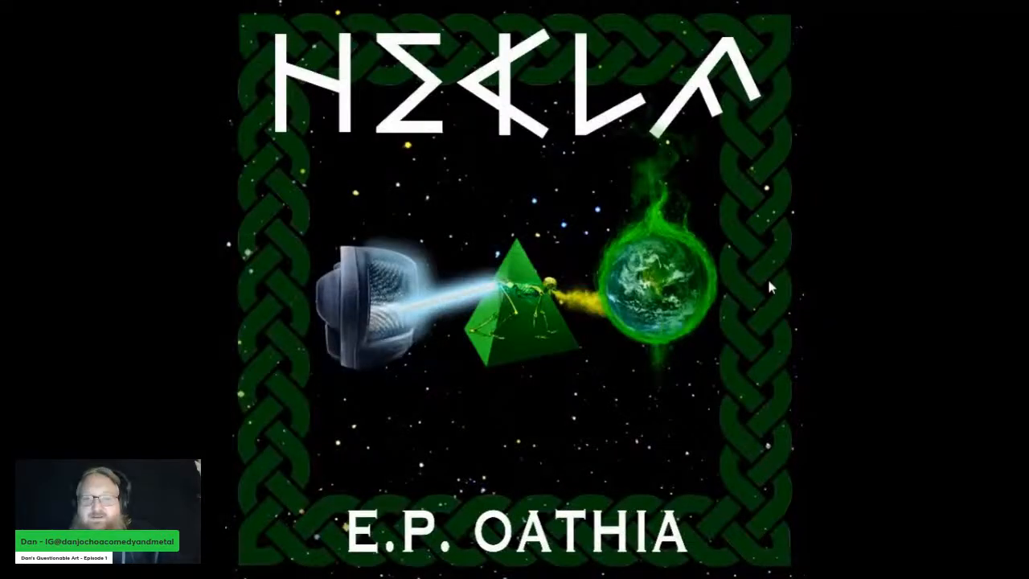